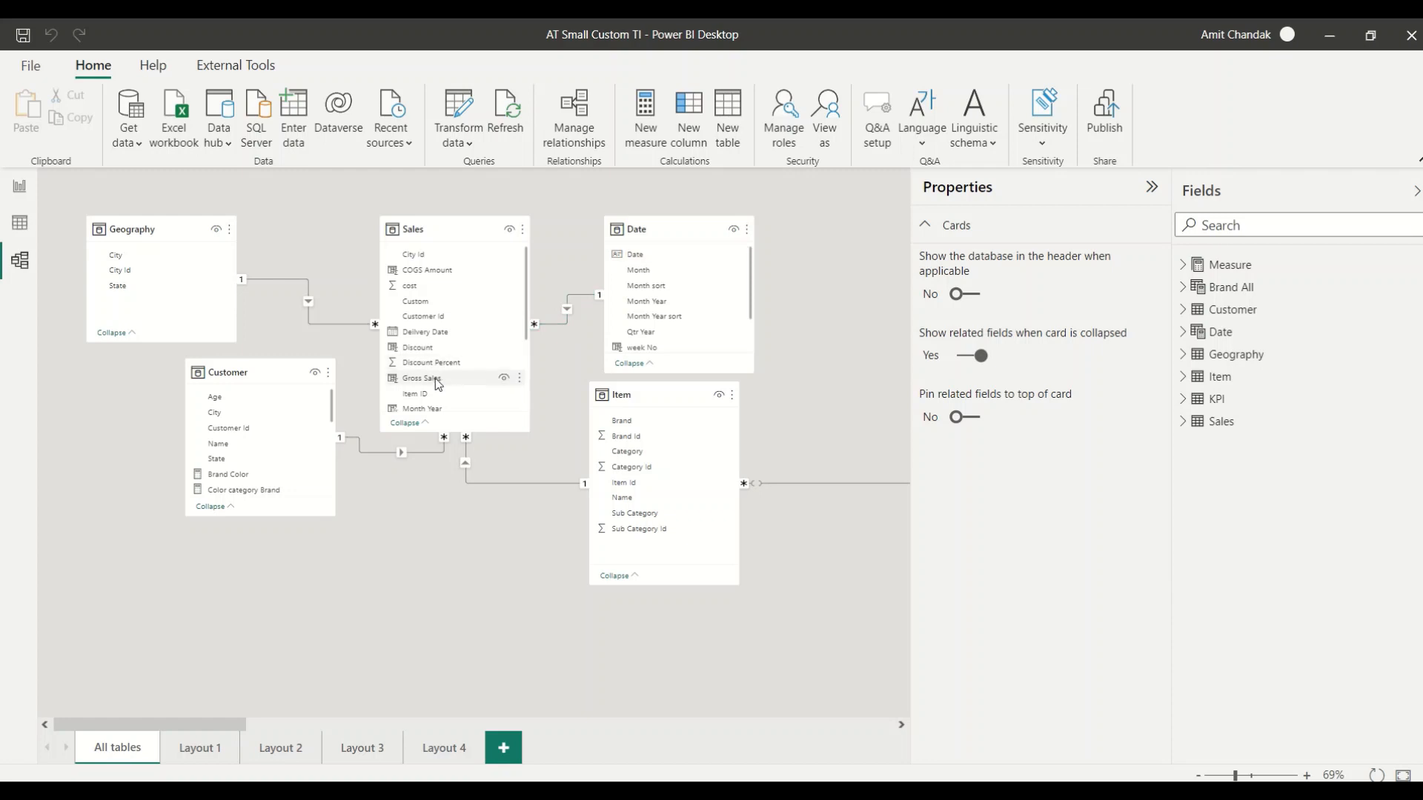
Examine the data of the Date table and the columns of the Sales table, including Sales Date.
{"action": "left_click", "coordinate": [20, 225]}
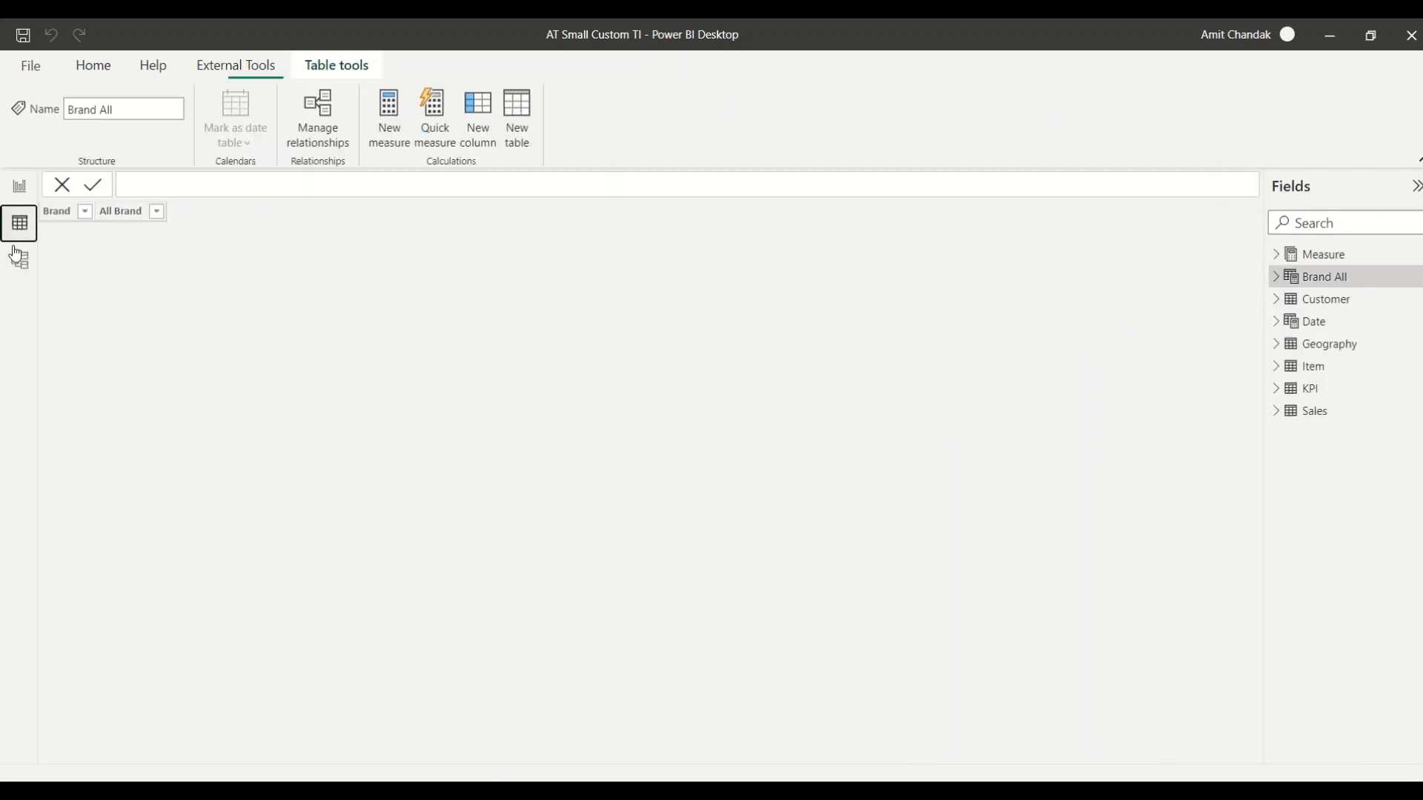
{"action": "left_click", "coordinate": [1310, 326]}
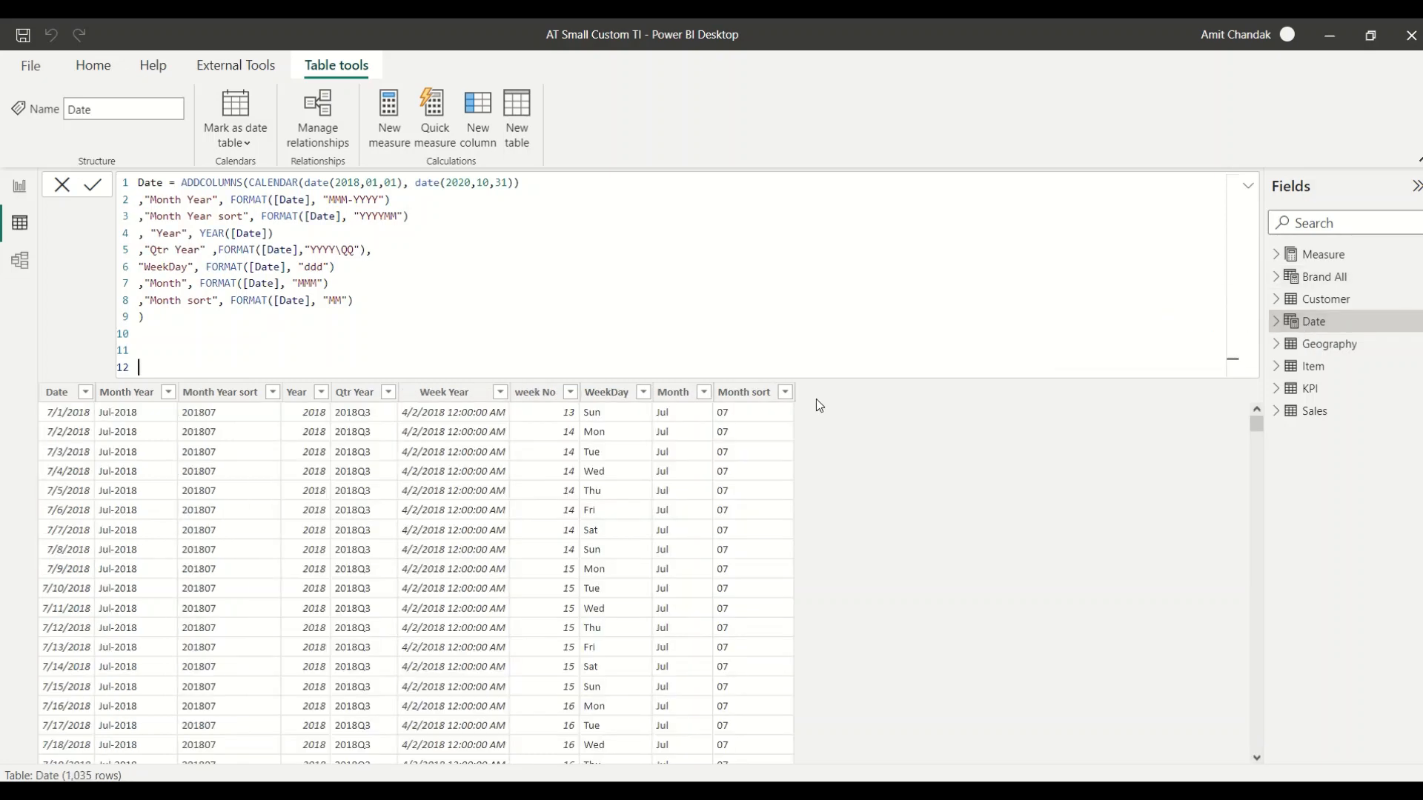
{"action": "left_click", "coordinate": [1314, 413]}
{"action": "left_click_drag", "start_coordinate": [881, 758], "coordinate": [1132, 750]}
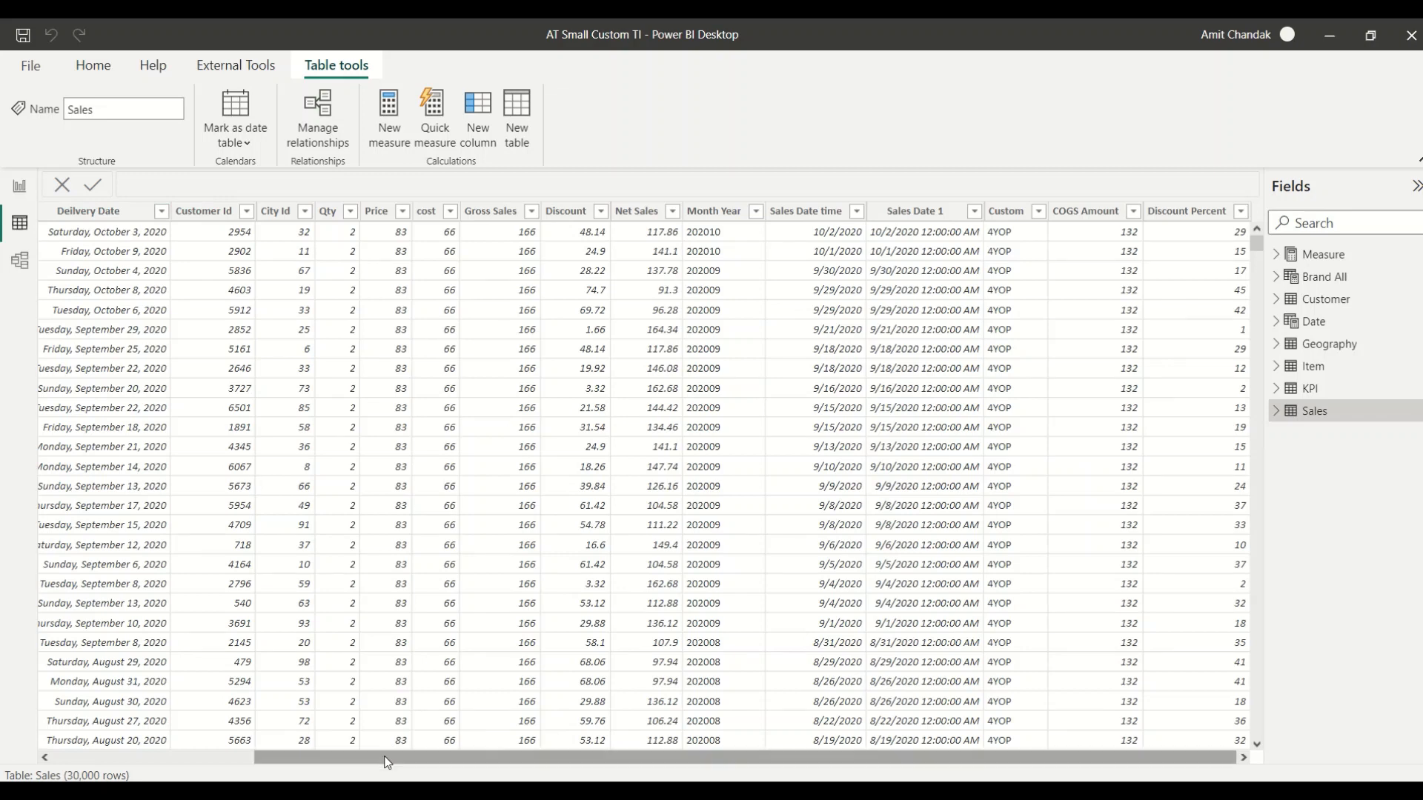
{"action": "left_click_drag", "start_coordinate": [389, 756], "coordinate": [185, 756]}
{"action": "left_click", "coordinate": [225, 219]}
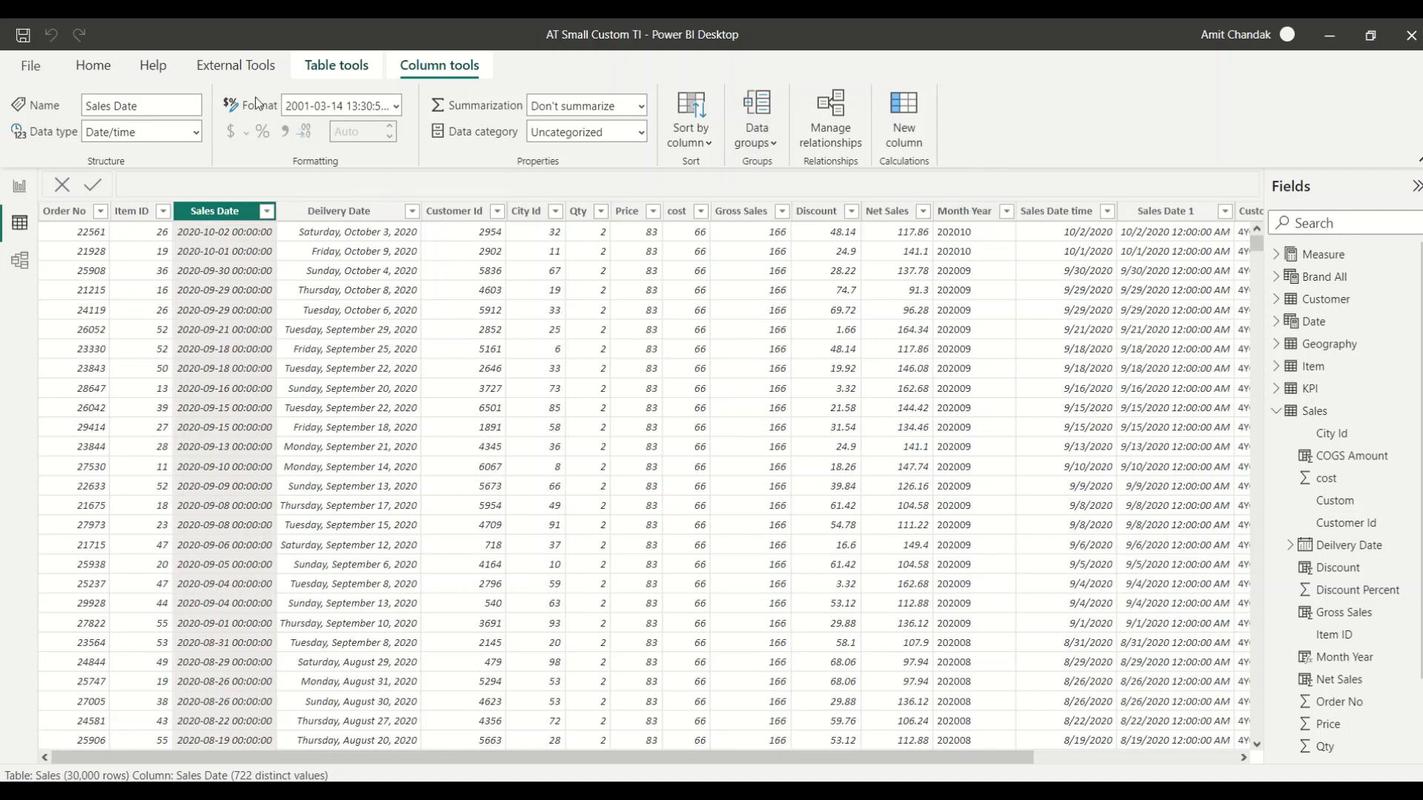
{"action": "left_click", "coordinate": [1283, 416]}
Create a new calculated table from a copy of the Date table's formula and name it CustDate.
{"action": "left_click", "coordinate": [1323, 329]}
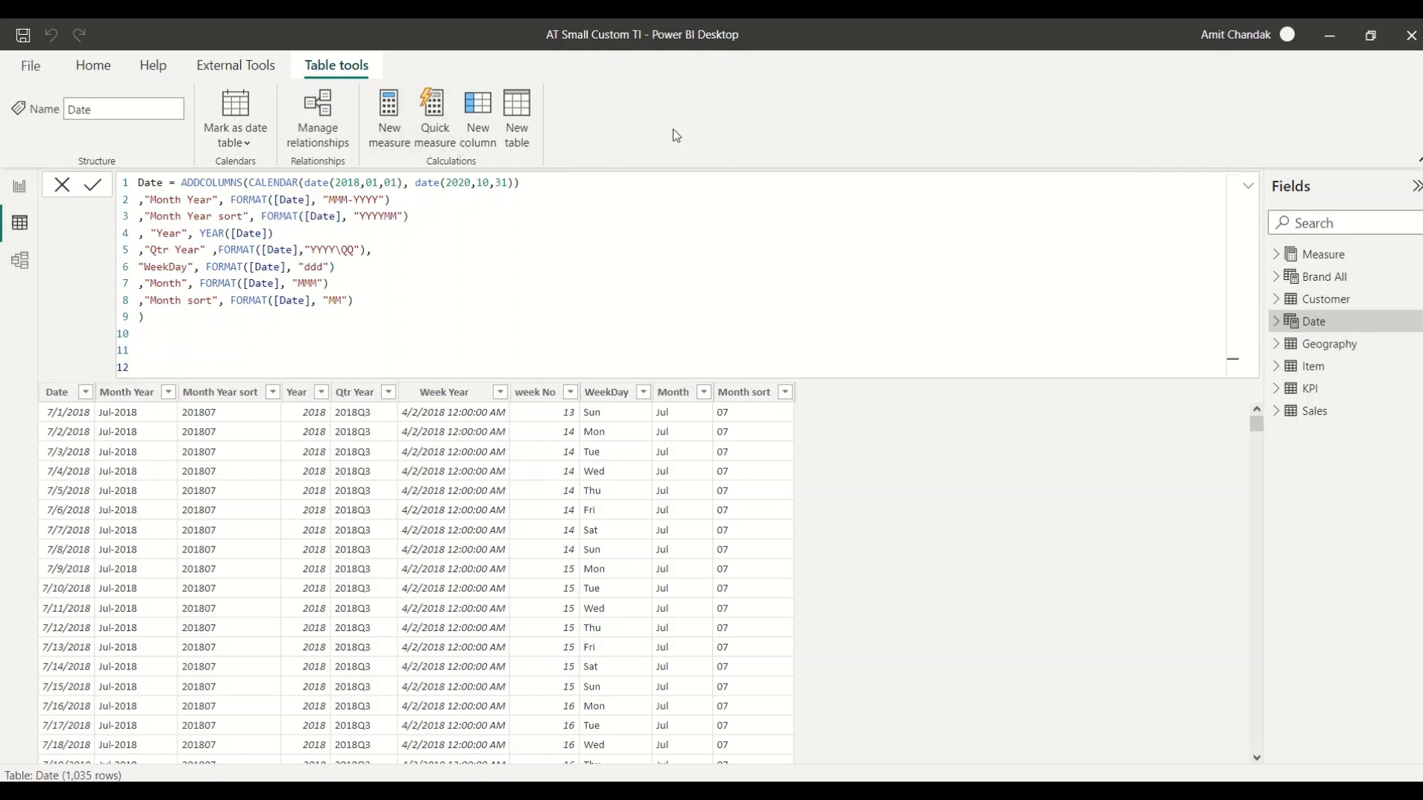
{"action": "left_click", "coordinate": [147, 319]}
{"action": "left_click_drag", "start_coordinate": [147, 319], "coordinate": [137, 183]}
{"action": "key", "text": "ctrl+c"}
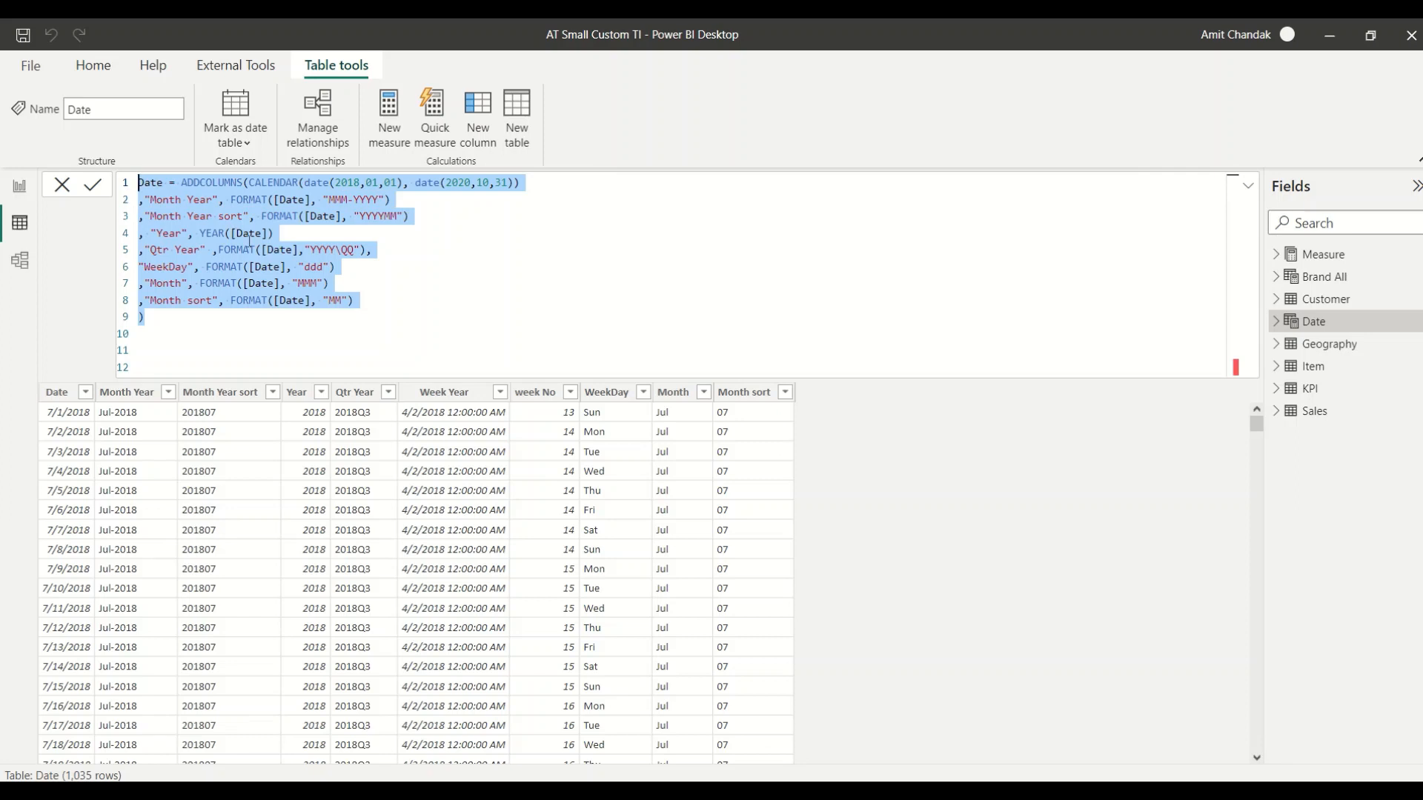
{"action": "left_click", "coordinate": [717, 119]}
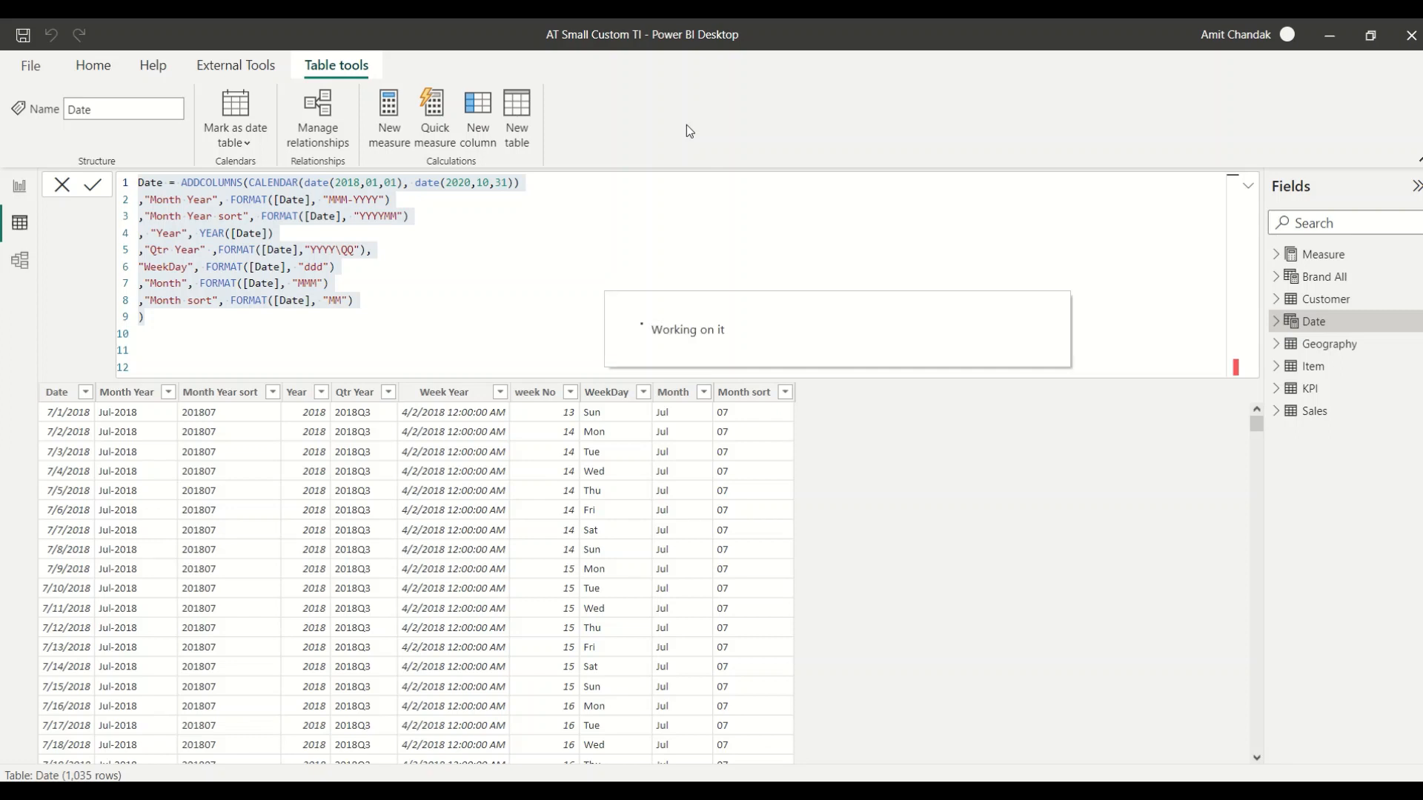
{"action": "key", "text": "ctrl+v"}
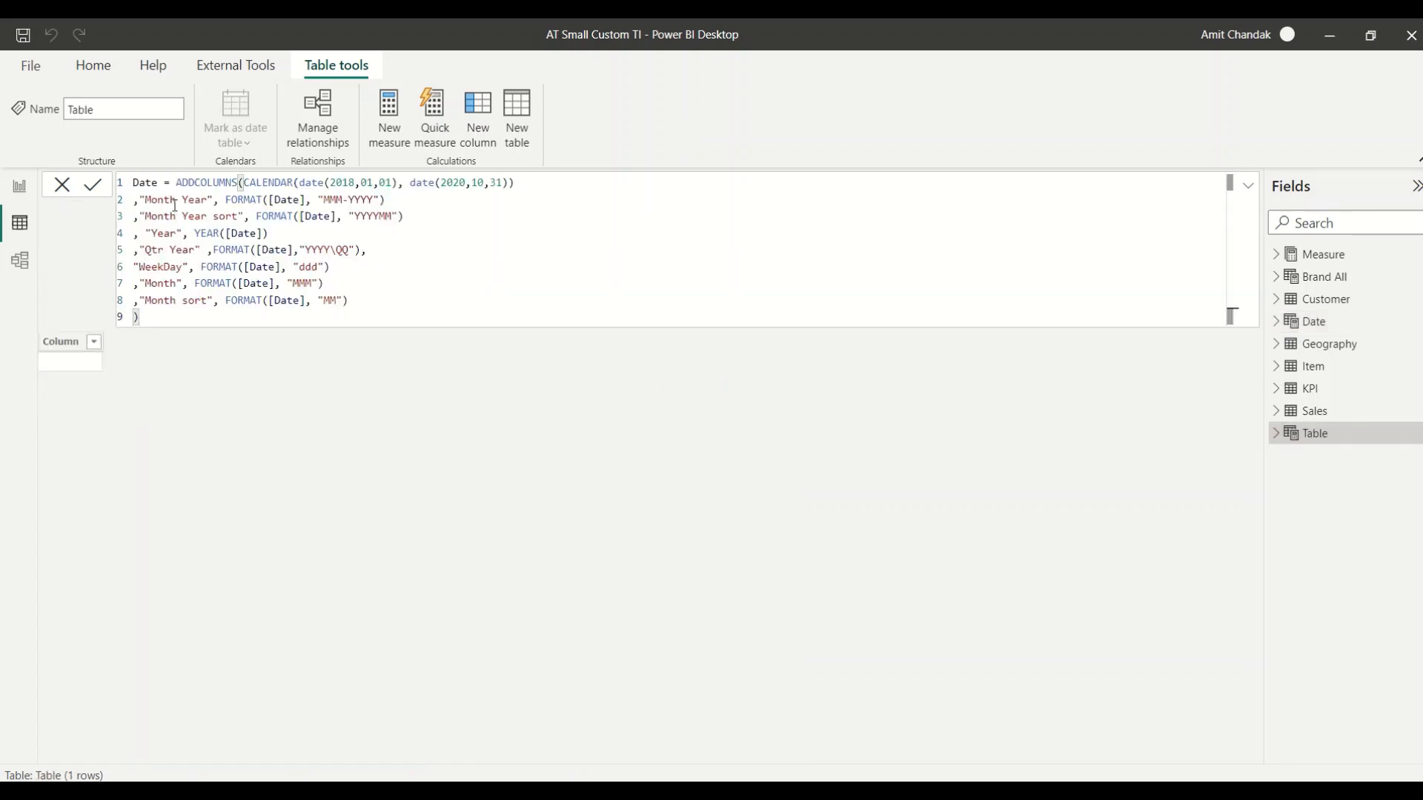
{"action": "left_click", "coordinate": [134, 183]}
{"action": "type", "text": "Cust"}
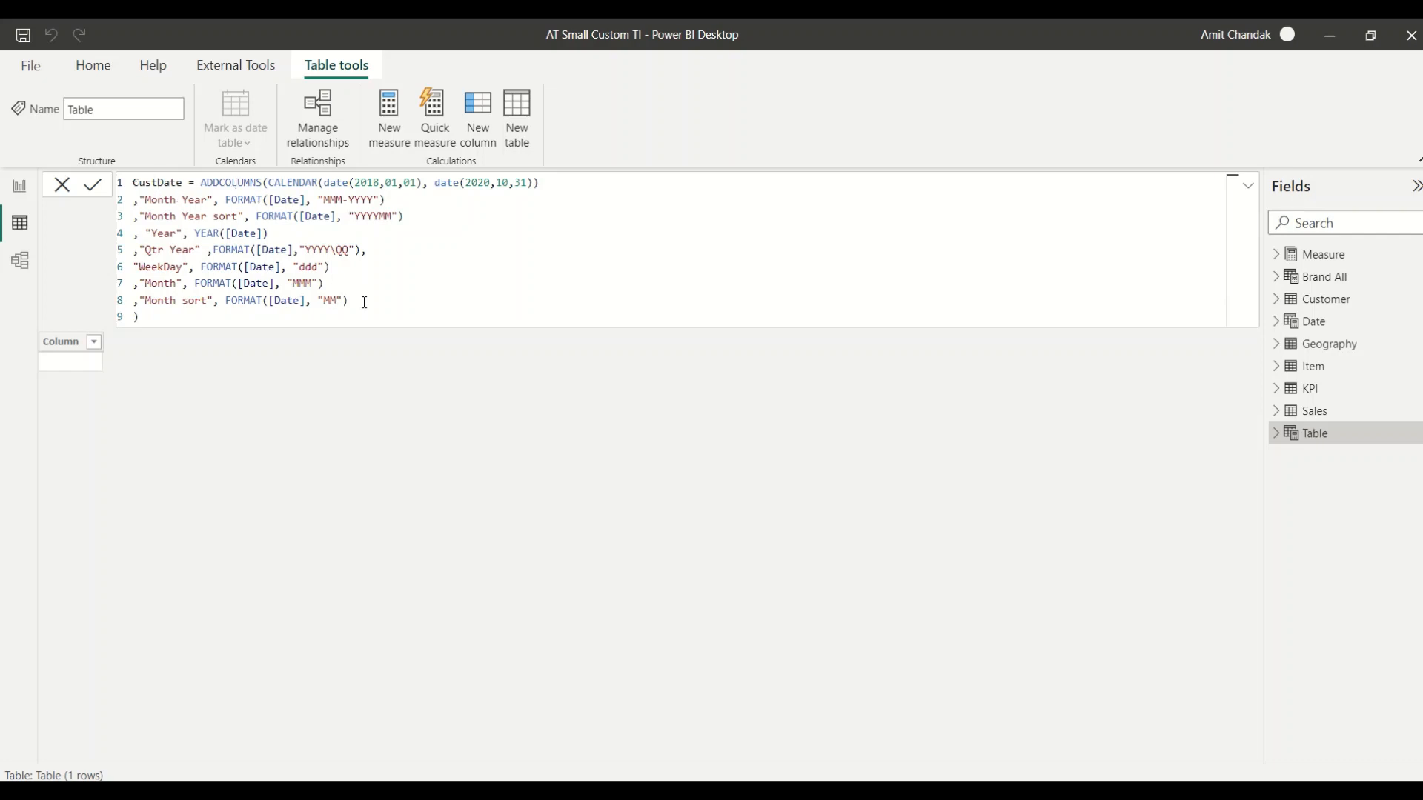
Remove every added column except Year from the CustDate formula and commit it.
{"action": "left_click_drag", "start_coordinate": [362, 298], "coordinate": [137, 259]}
{"action": "key", "text": "Delete"}
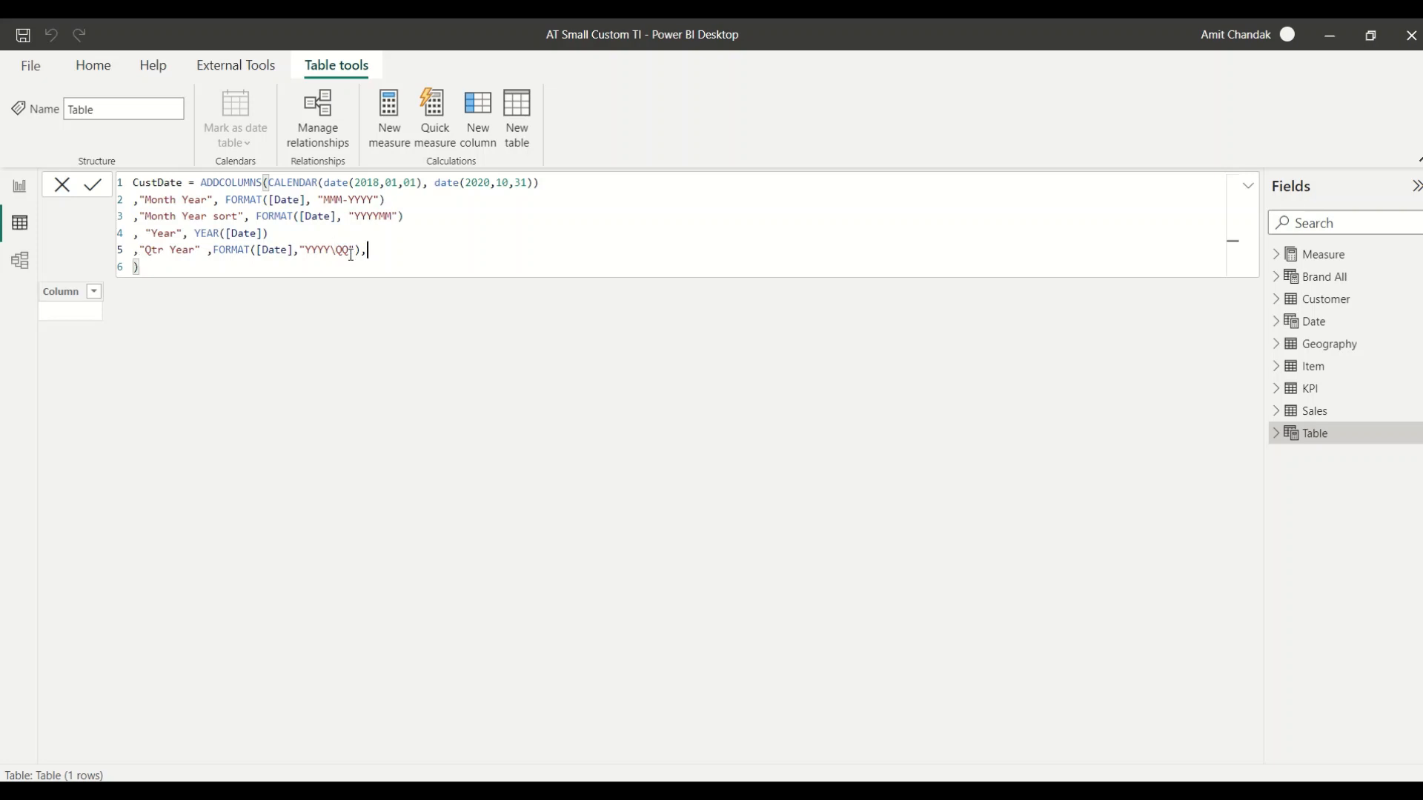
{"action": "left_click_drag", "start_coordinate": [382, 246], "coordinate": [135, 252]}
{"action": "key", "text": "Delete"}
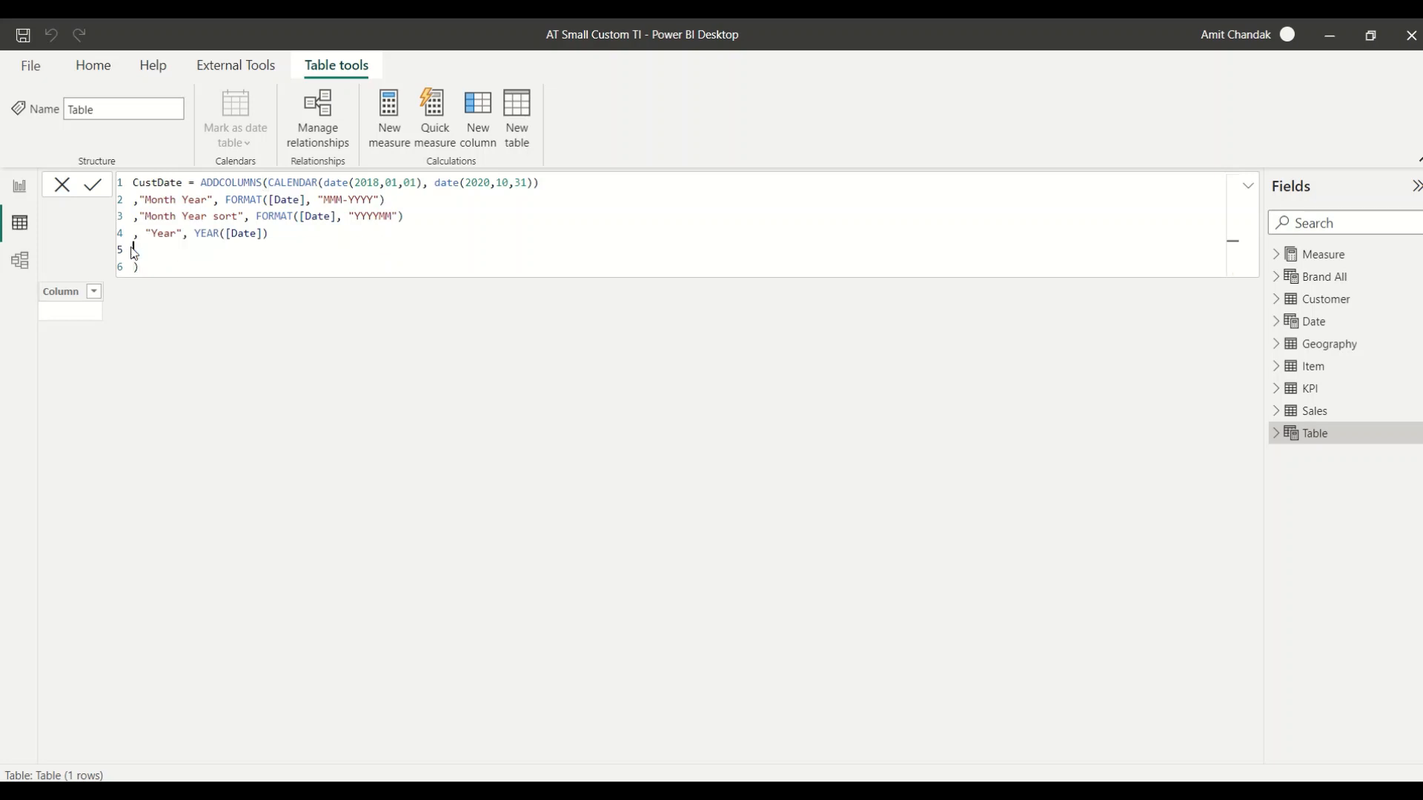
{"action": "left_click_drag", "start_coordinate": [449, 219], "coordinate": [104, 198]}
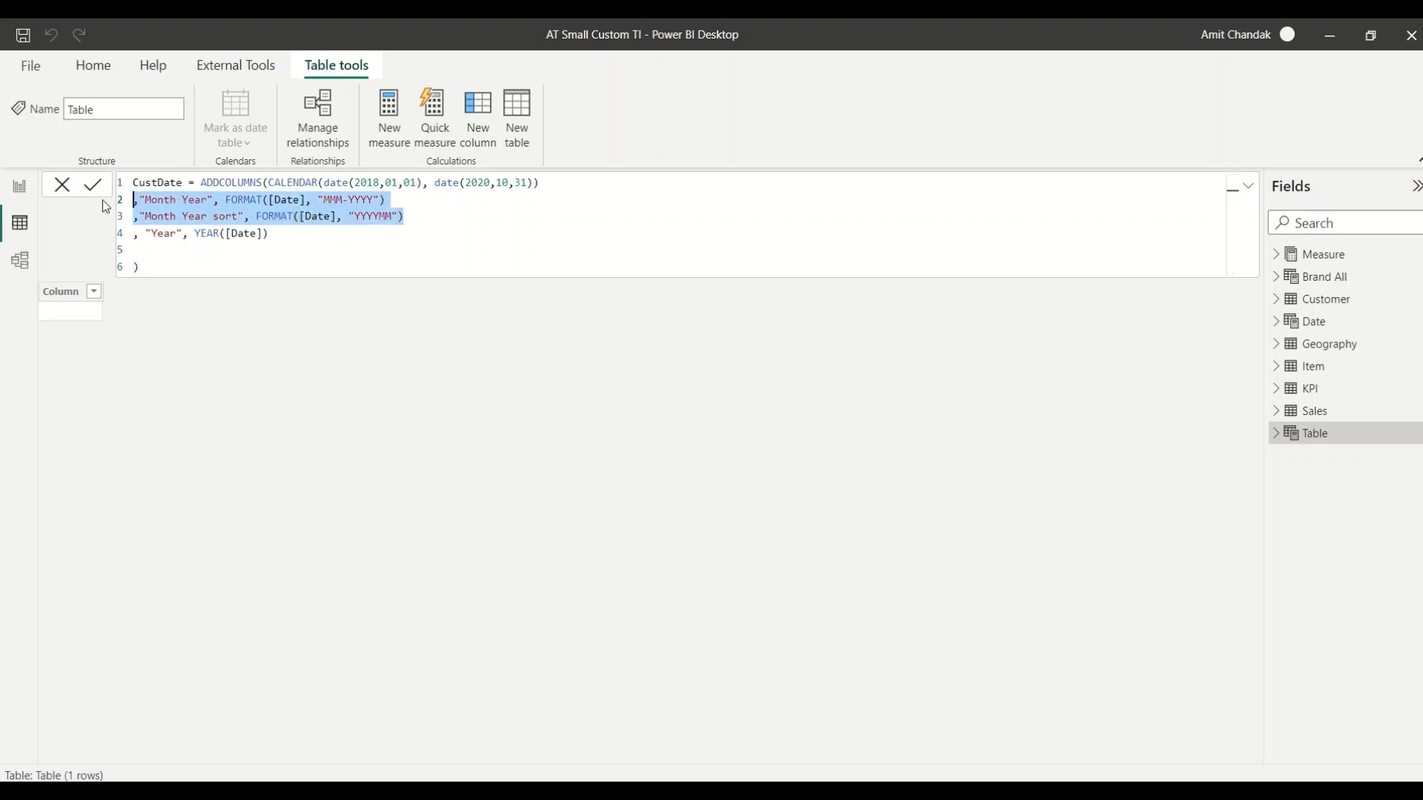
{"action": "key", "text": "Delete"}
{"action": "key", "text": "BackSpace"}
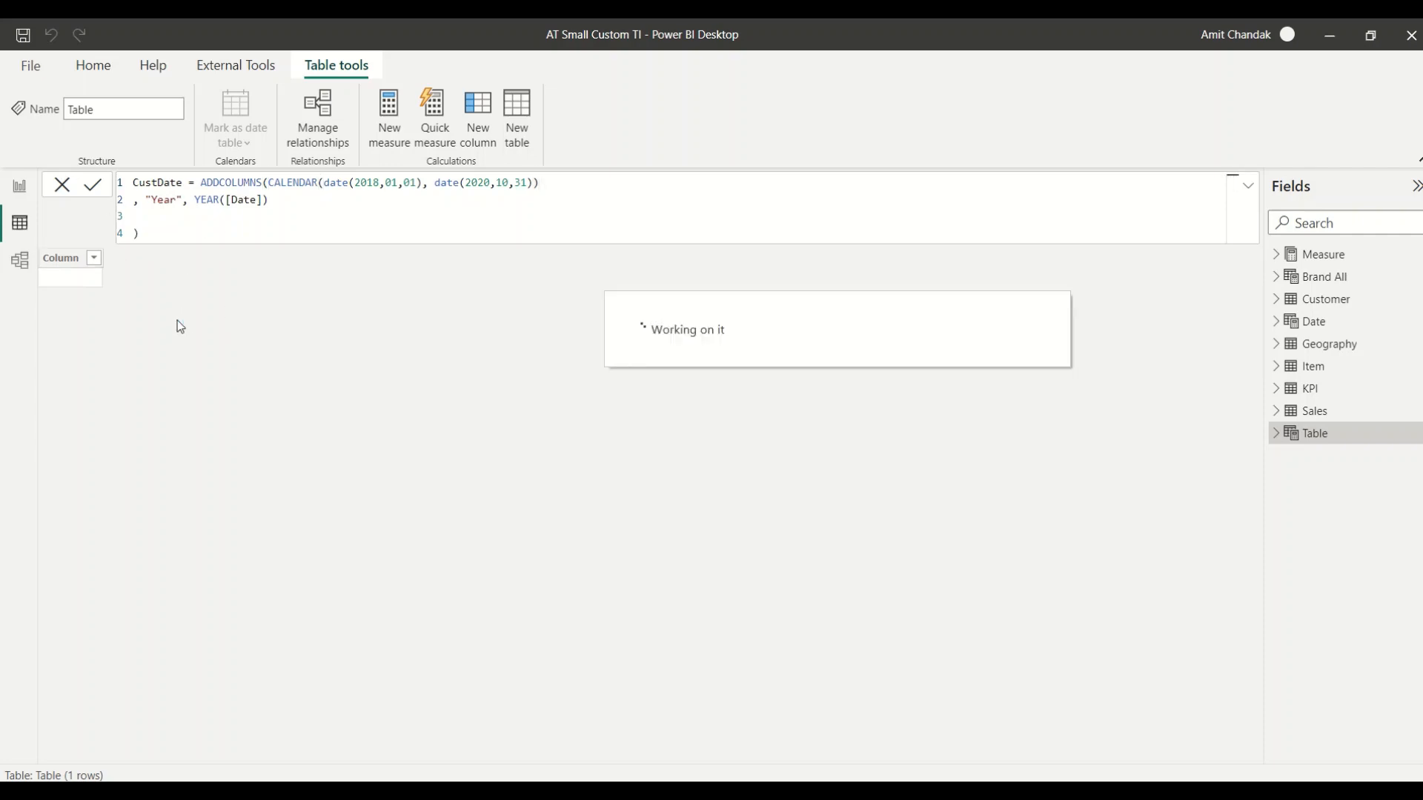
Examine the CALENDAR date range and the ADDCOLUMNS function in the CustDate formula.
{"action": "double_click", "coordinate": [282, 183]}
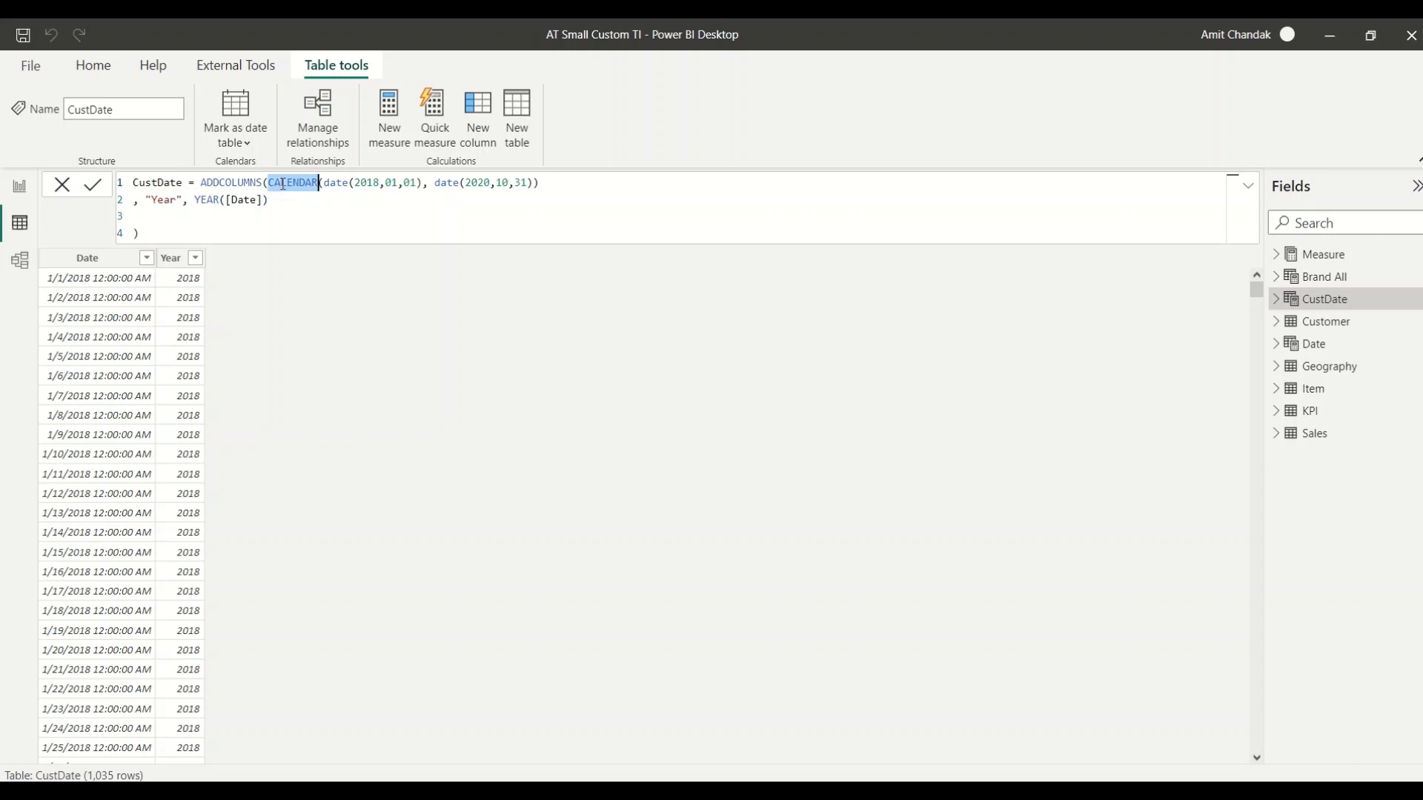
{"action": "triple_click", "coordinate": [338, 182]}
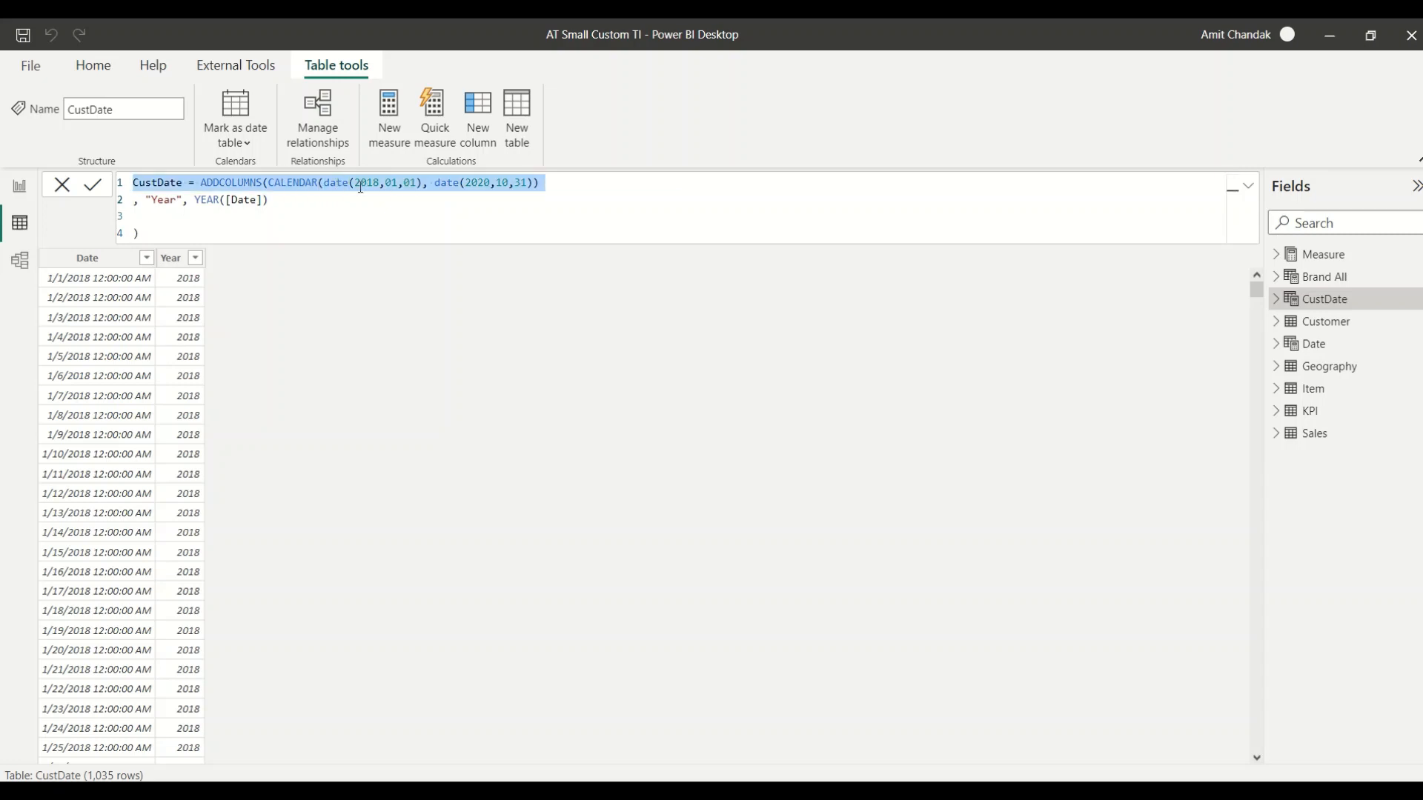
{"action": "left_click", "coordinate": [533, 184]}
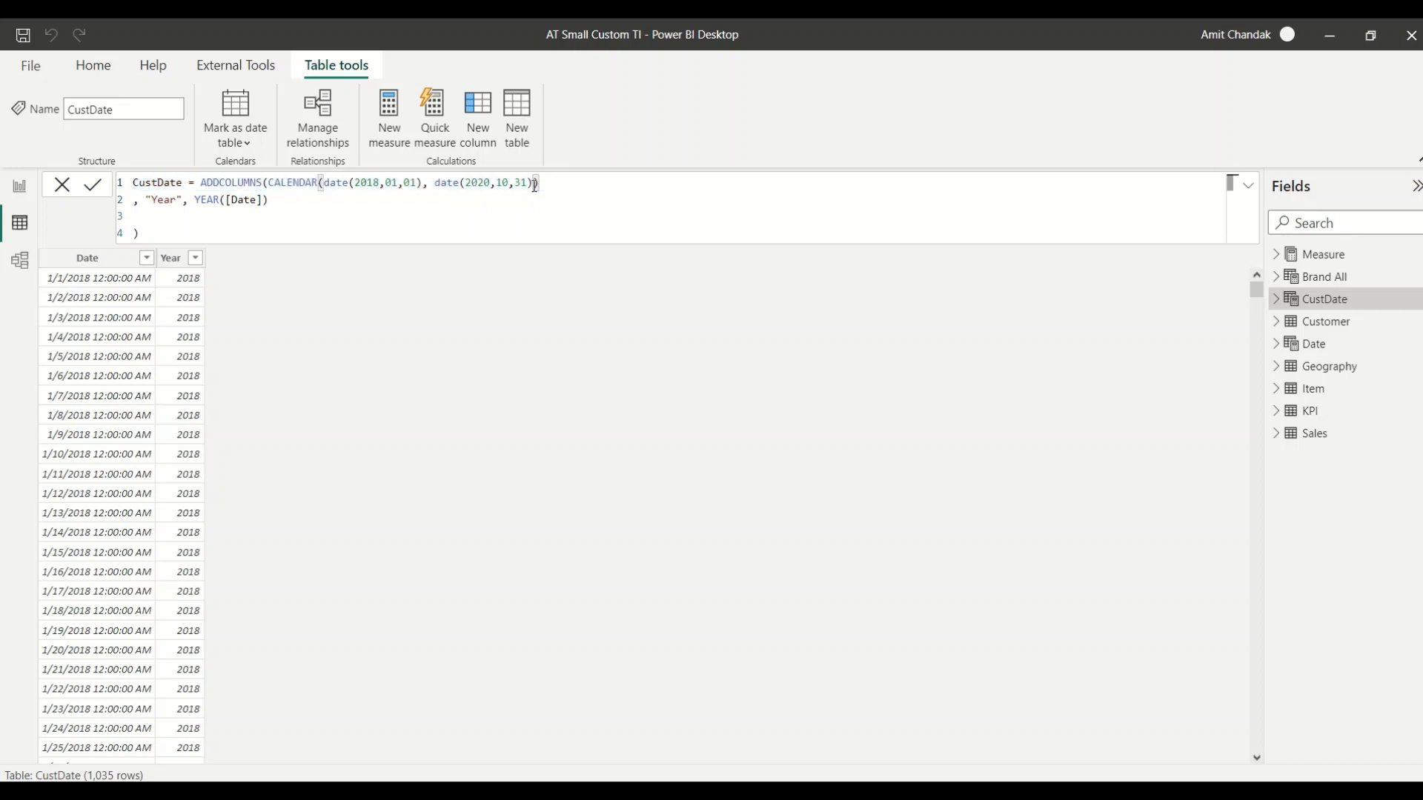
{"action": "left_click_drag", "start_coordinate": [534, 184], "coordinate": [274, 184]}
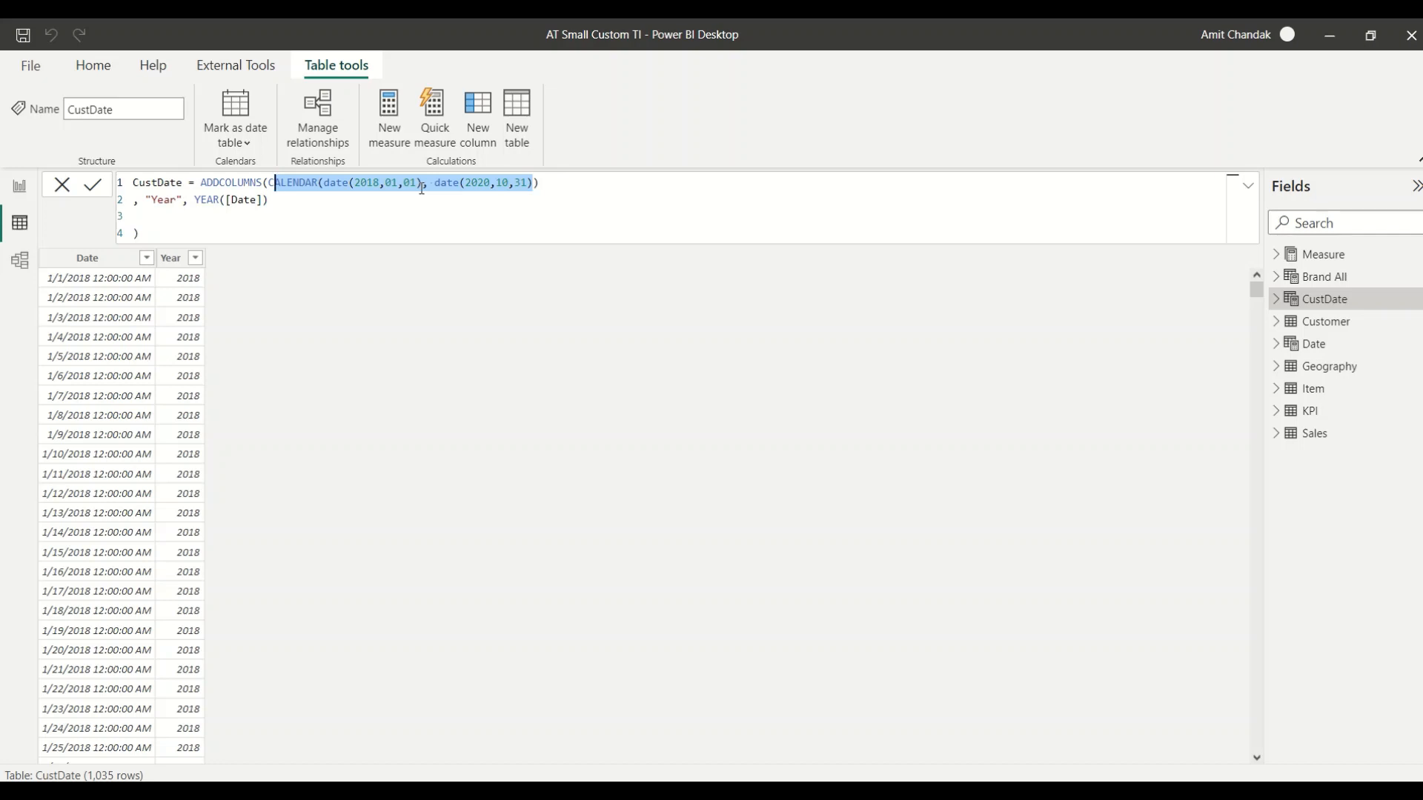
{"action": "left_click", "coordinate": [372, 228]}
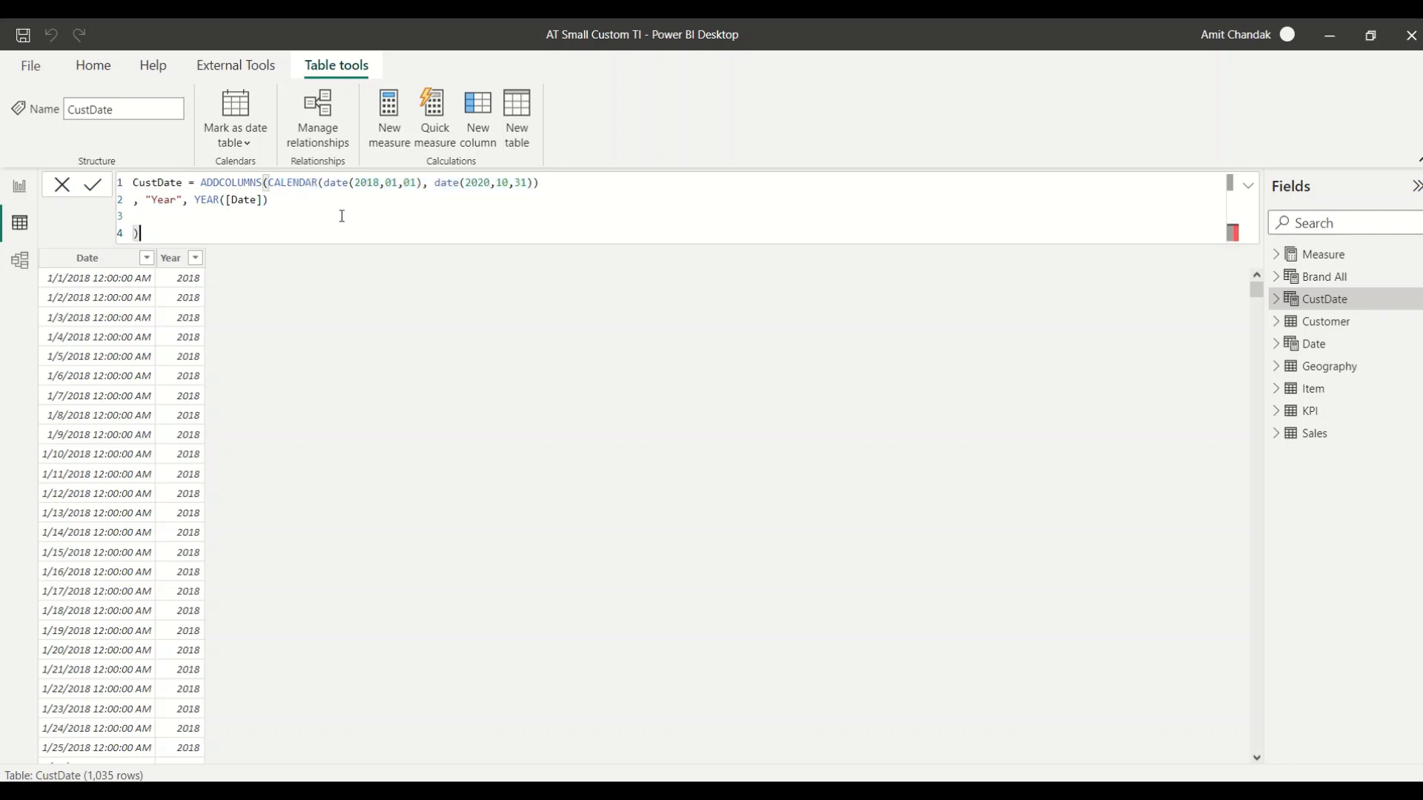
{"action": "double_click", "coordinate": [250, 183]}
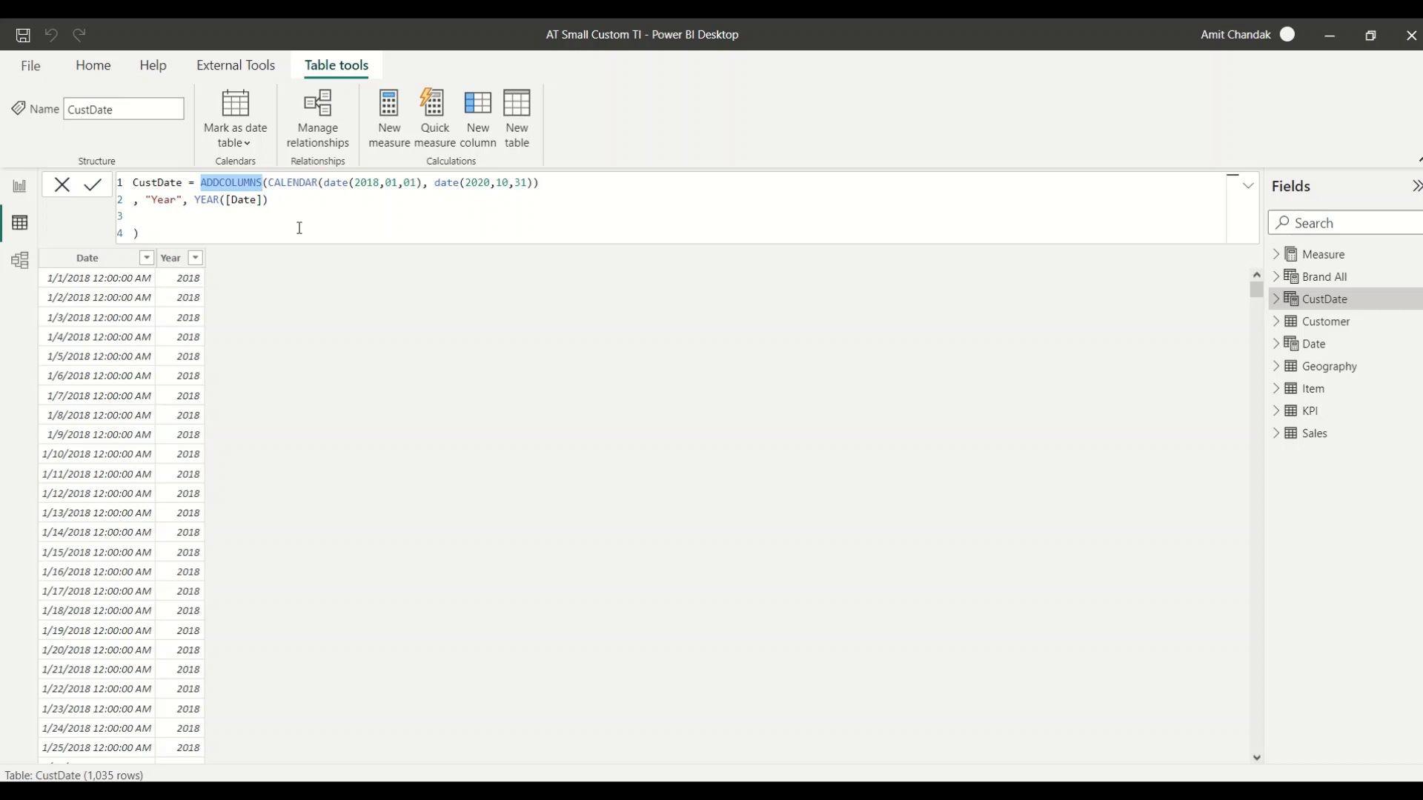
Replace the Year column definition in the CustDate formula with a new column named "Year Start Date".
{"action": "left_click_drag", "start_coordinate": [274, 202], "coordinate": [115, 205]}
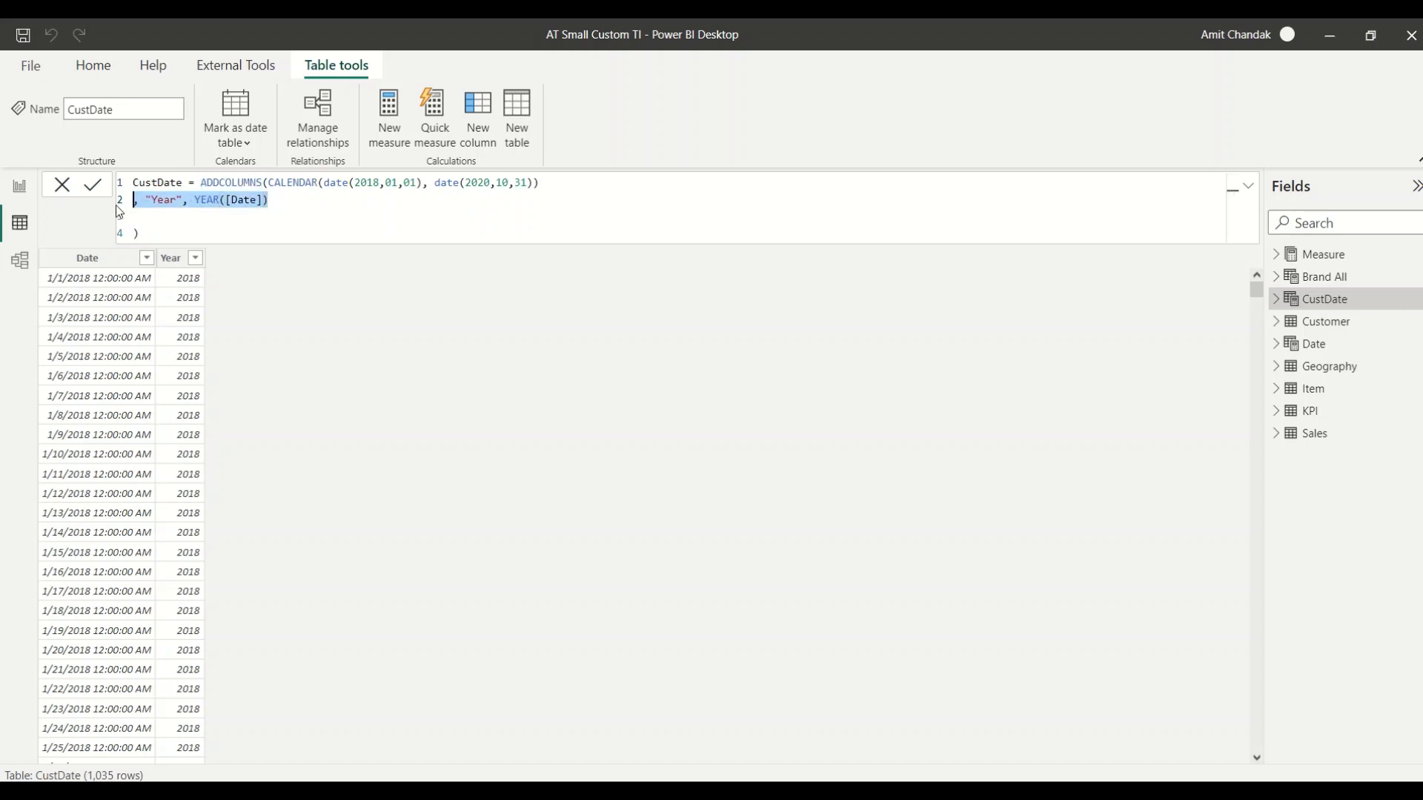
{"action": "type", "text": ", "}
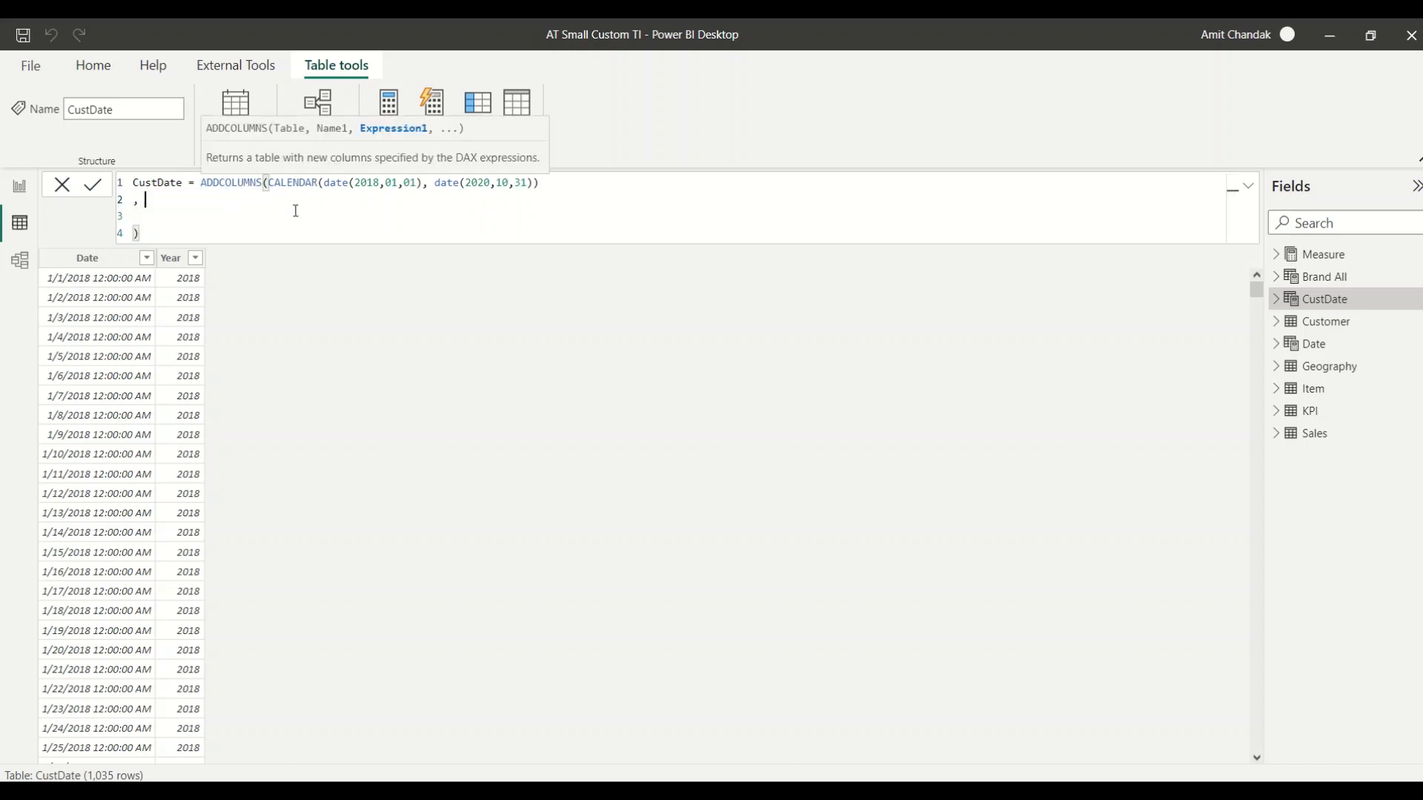
{"action": "type", "text": "\"Year Start DAte"}
{"action": "key", "text": "Left"}
{"action": "key", "text": "Left"}
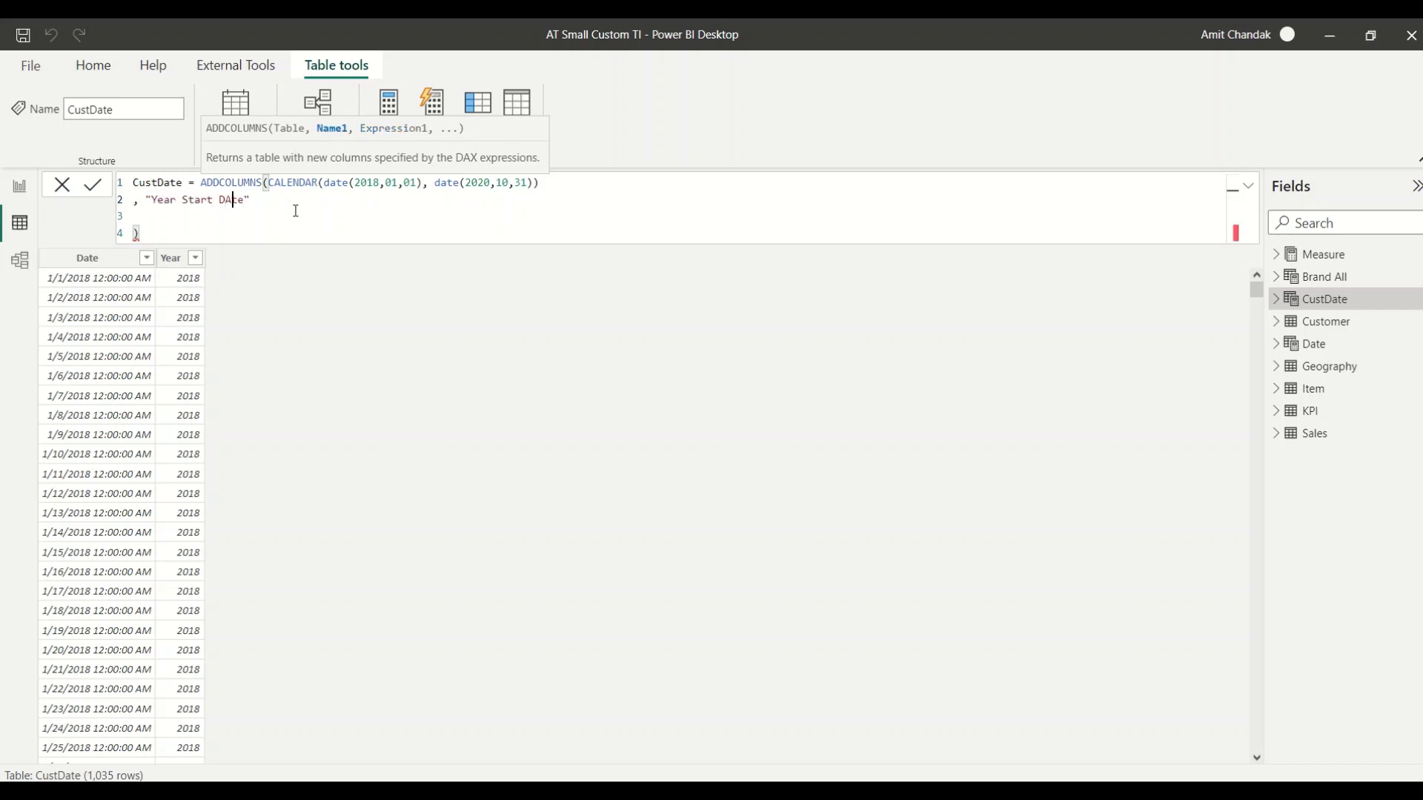
{"action": "key", "text": "BackSpace"}
{"action": "type", "text": "a"}
{"action": "key", "text": "End"}
{"action": "type", "text": ","}
Begin the Year Start Date expression with an IF testing format([Date], "MMDD")*1 < 416.
{"action": "type", "text": "if"}
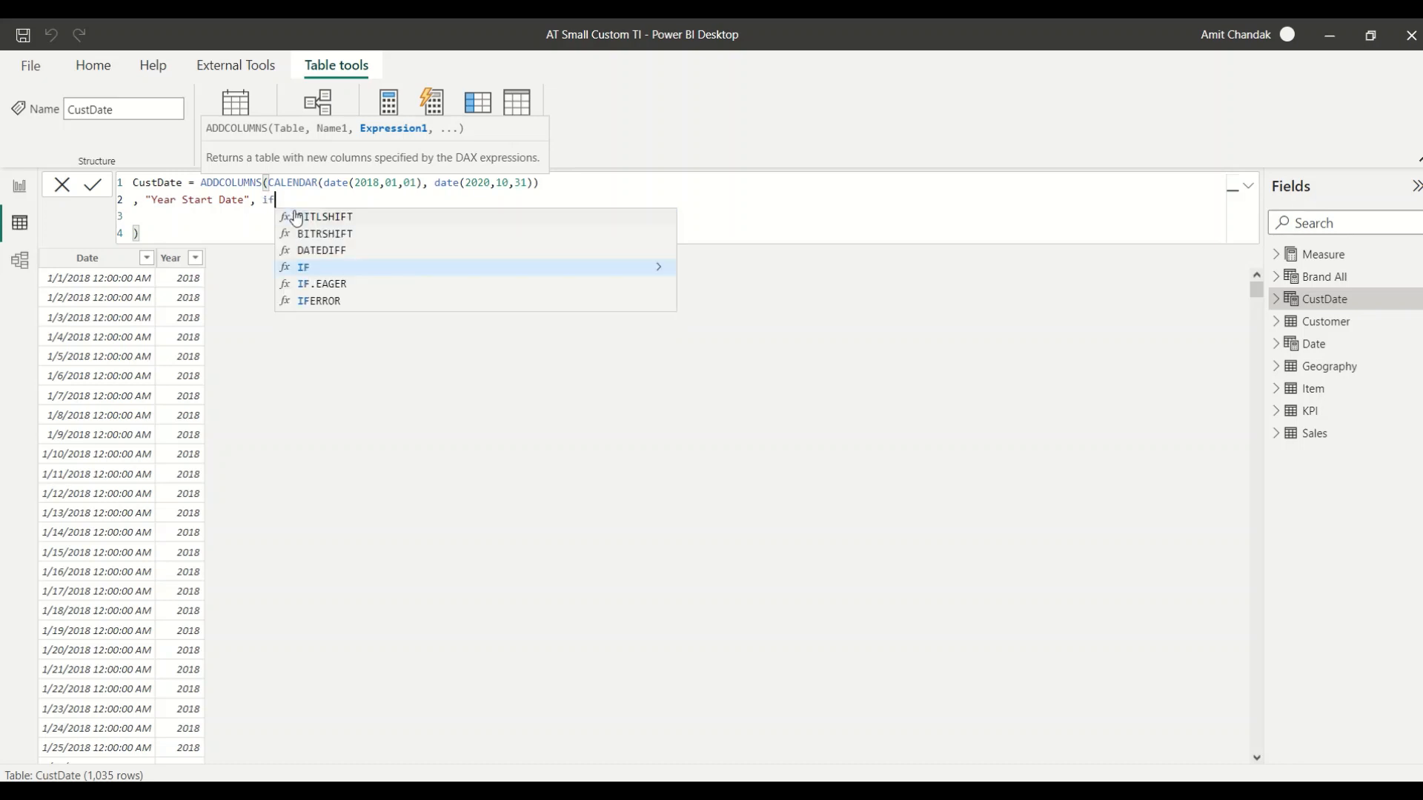
{"action": "type", "text": "("}
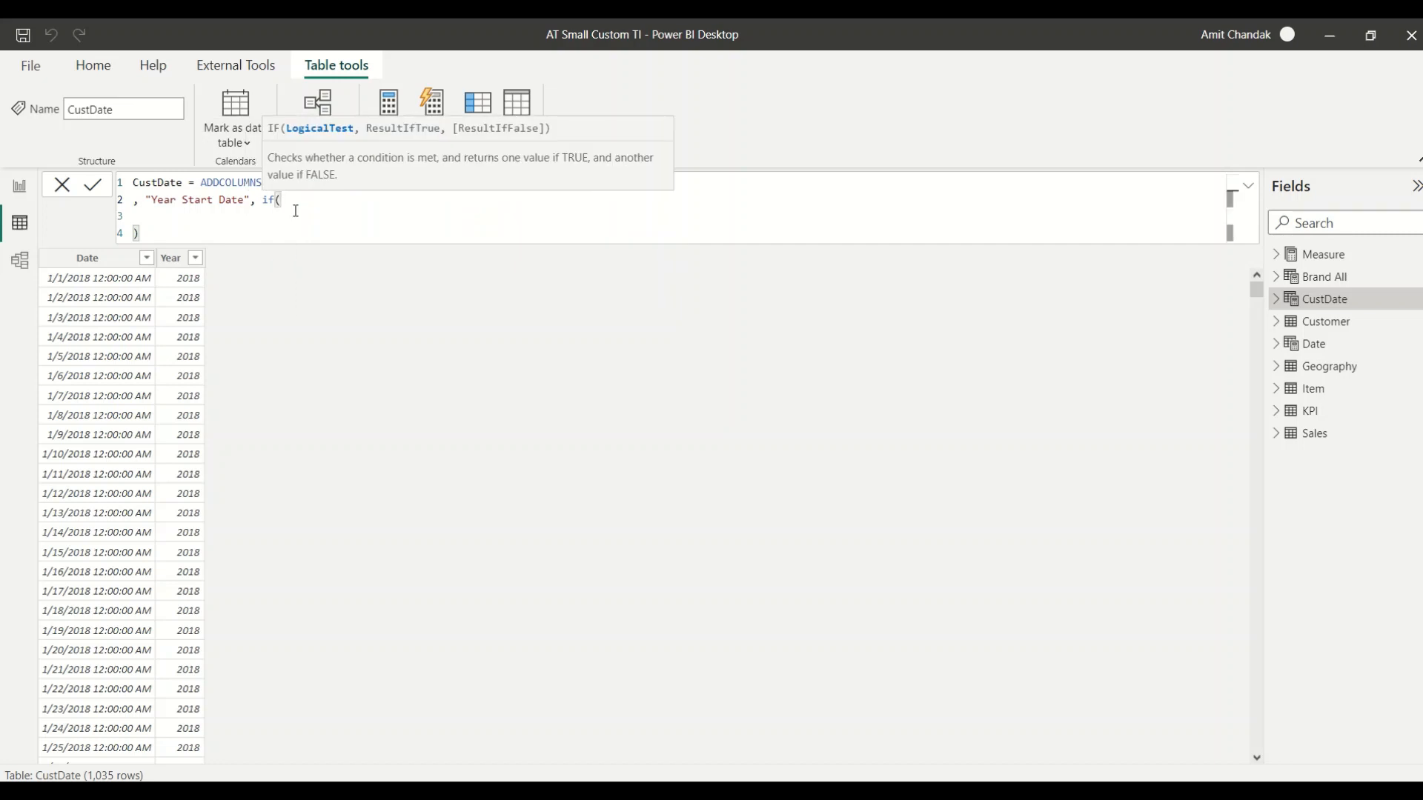
{"action": "type", "text": "format"}
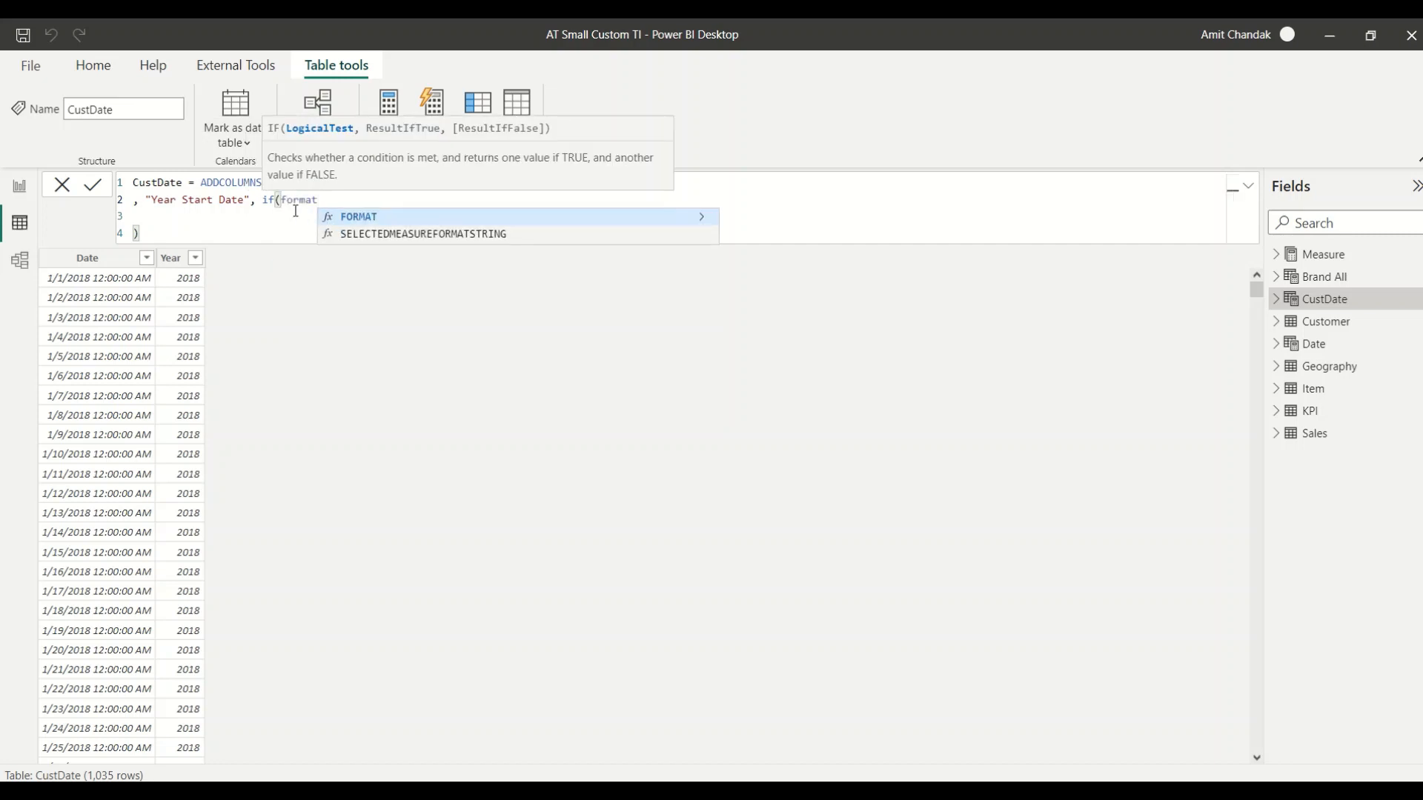
{"action": "type", "text": "([Date"}
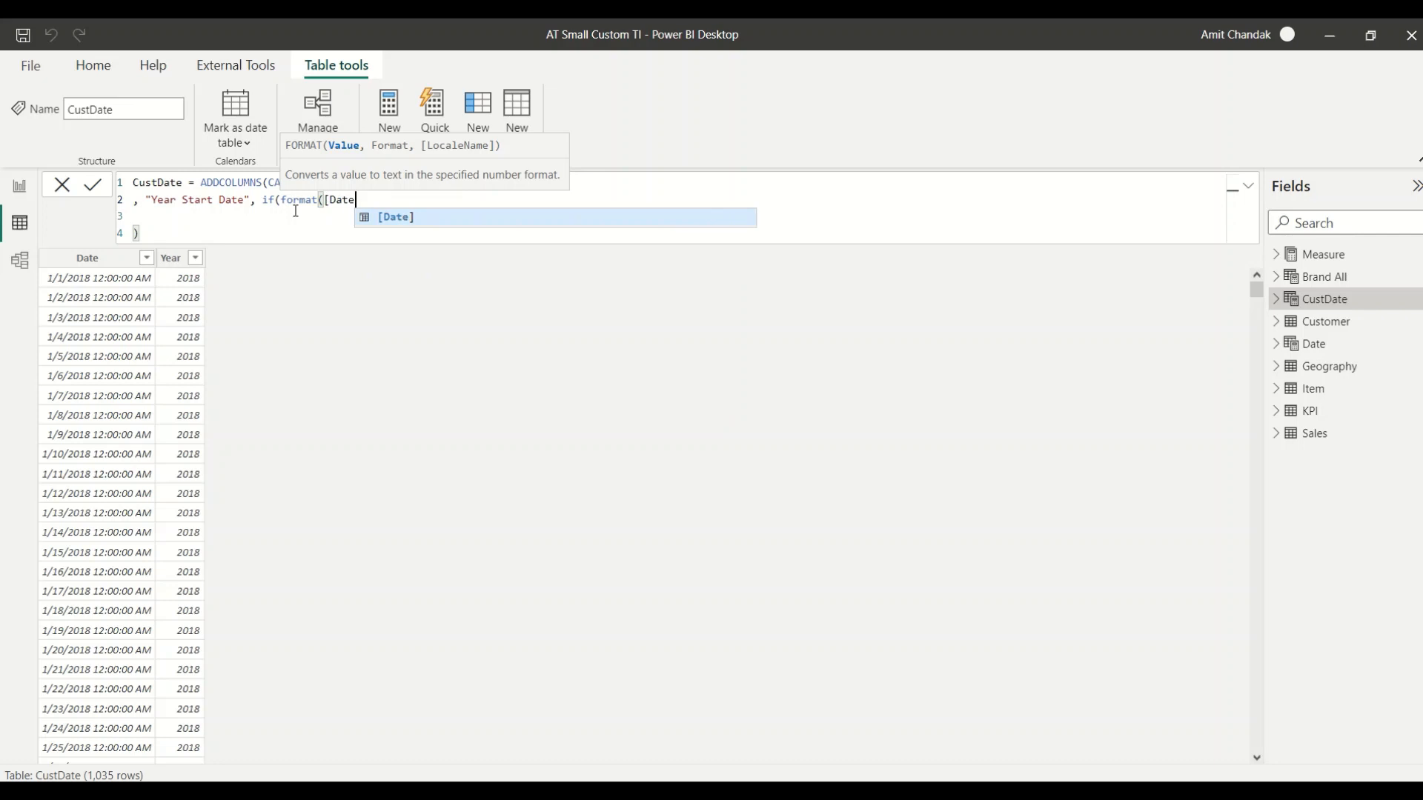
{"action": "type", "text": "], \""}
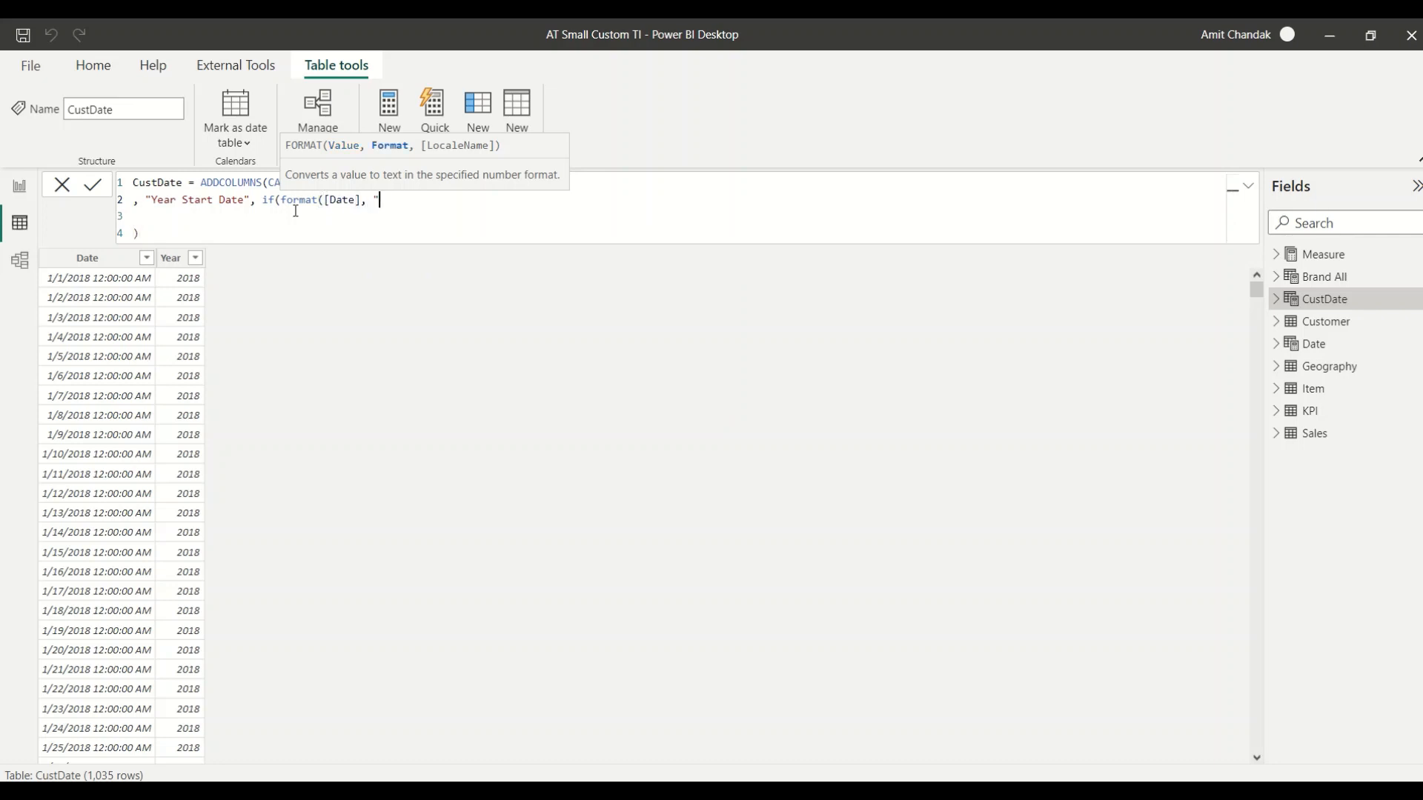
{"action": "type", "text": "MMDD\")*1"}
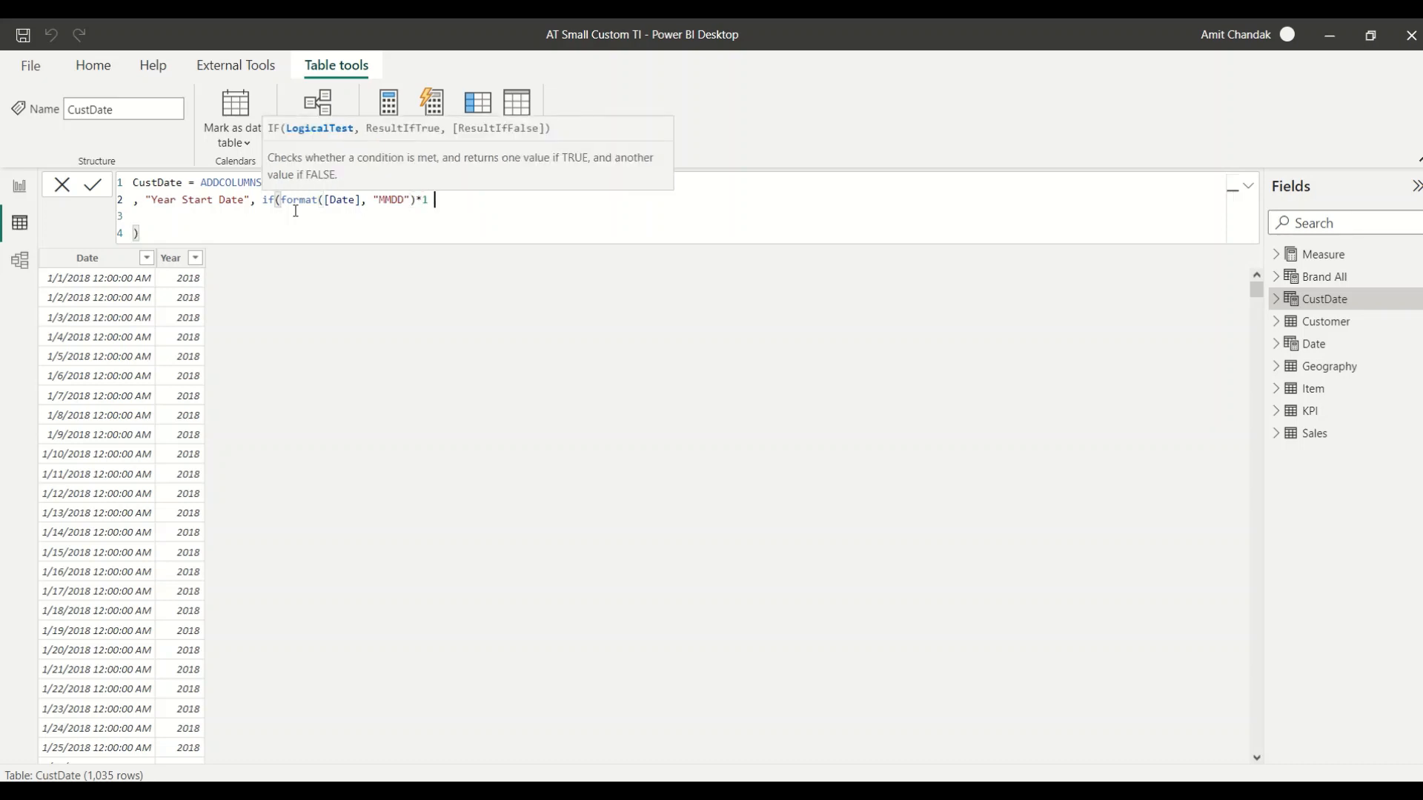
{"action": "type", "text": " <"}
{"action": "type", "text": " 411"}
{"action": "key", "text": "BackSpace"}
{"action": "key", "text": "BackSpace"}
{"action": "type", "text": "16"}
Add Date(Year([Date])-1,4,16) as the IF function's result when the condition is true.
{"action": "type", "text": ", Date"}
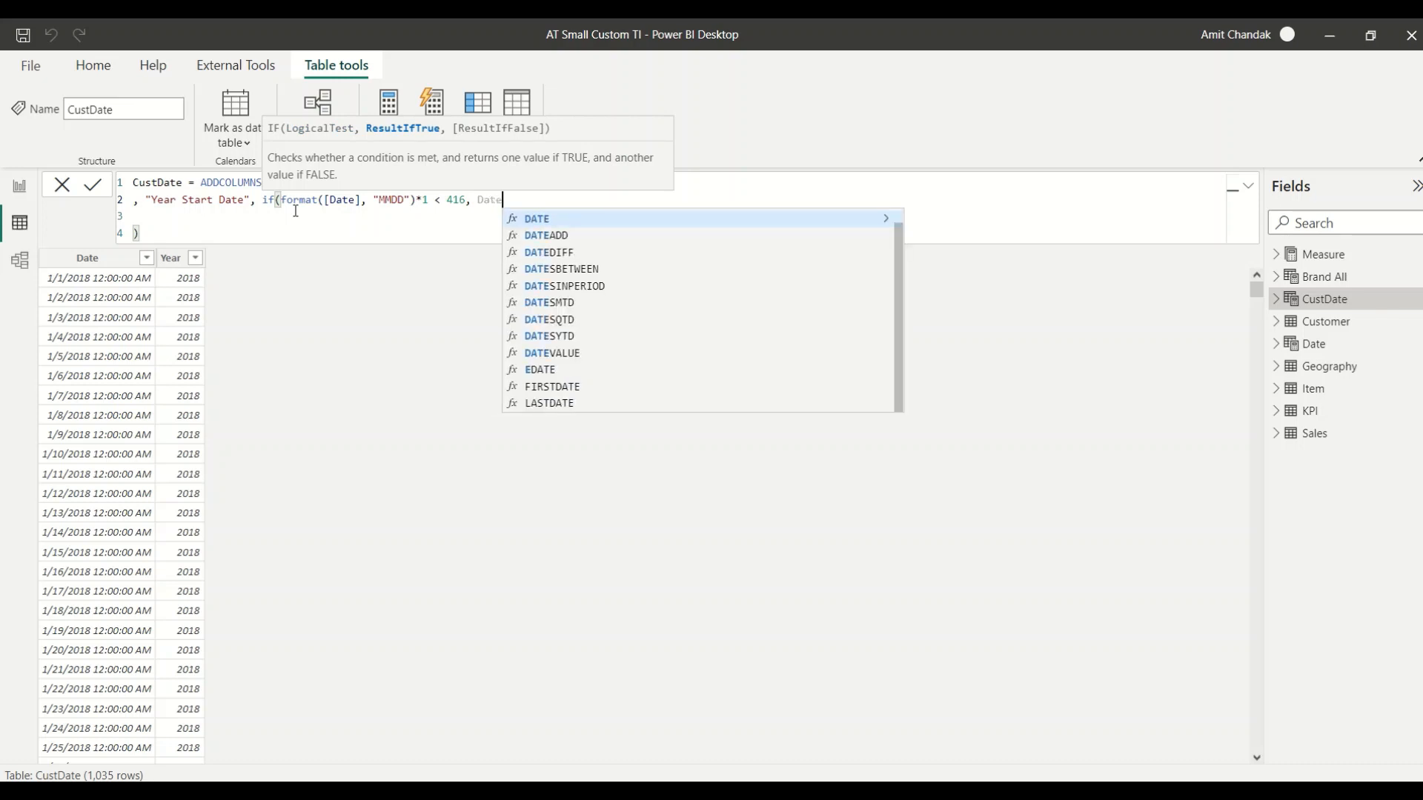
{"action": "type", "text": "("}
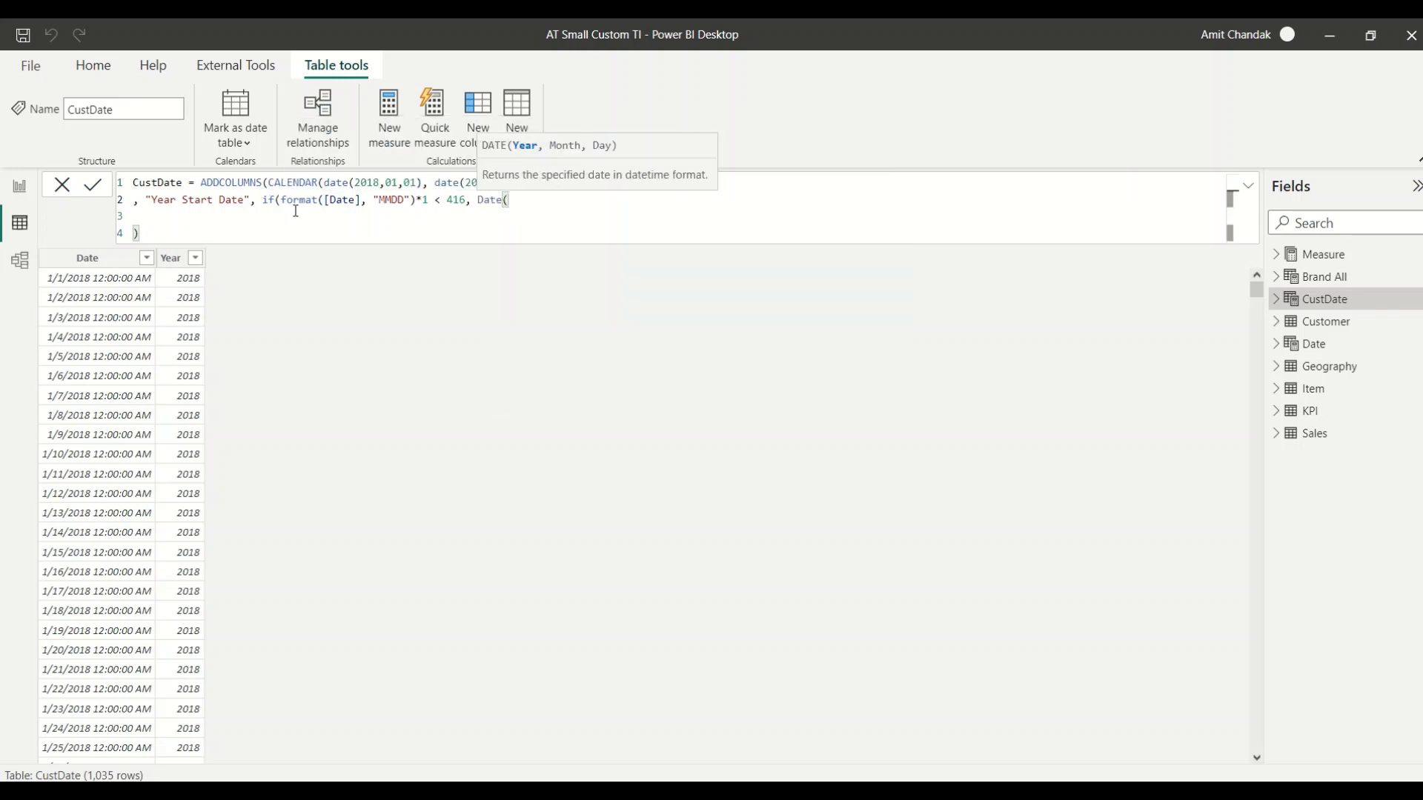
{"action": "type", "text": "Year"}
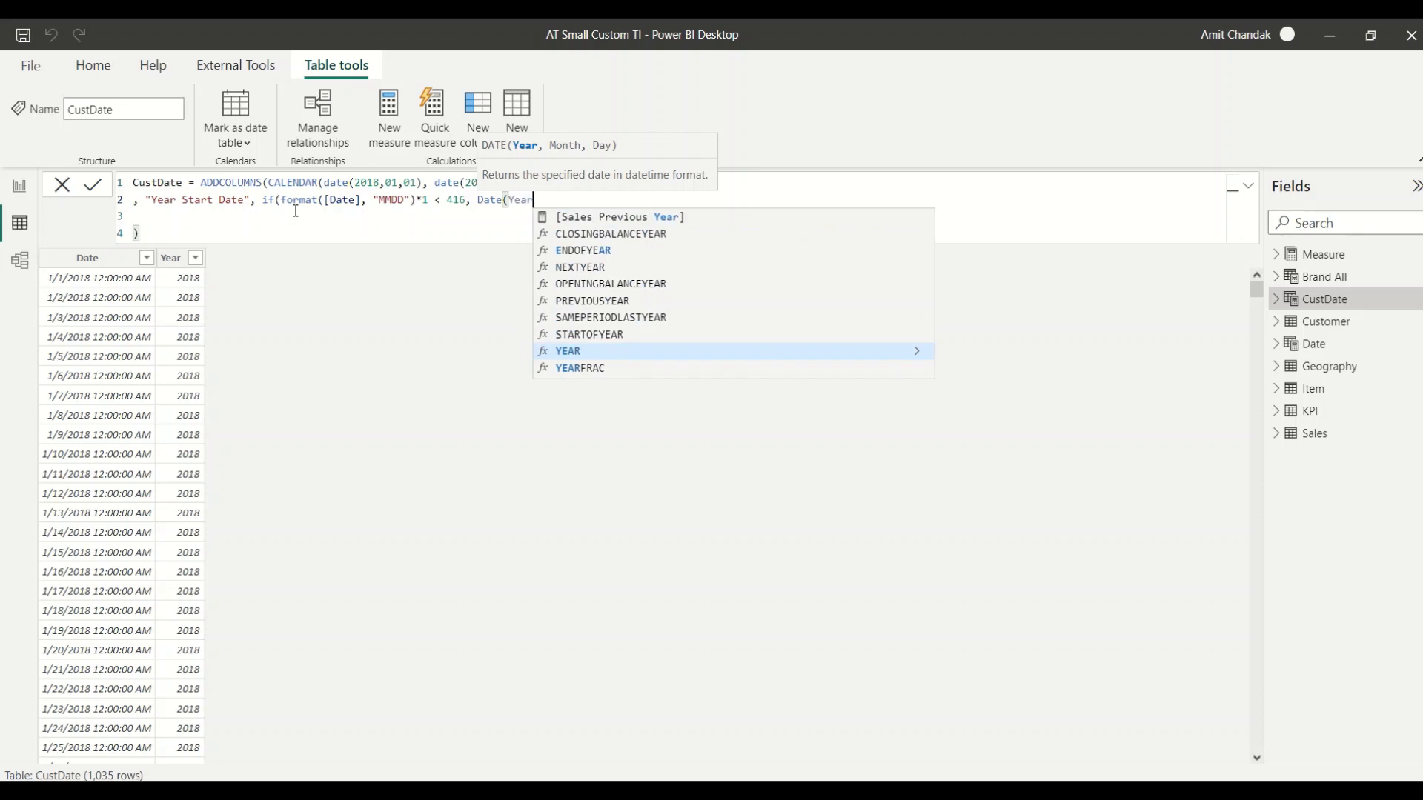
{"action": "type", "text": "([Date"}
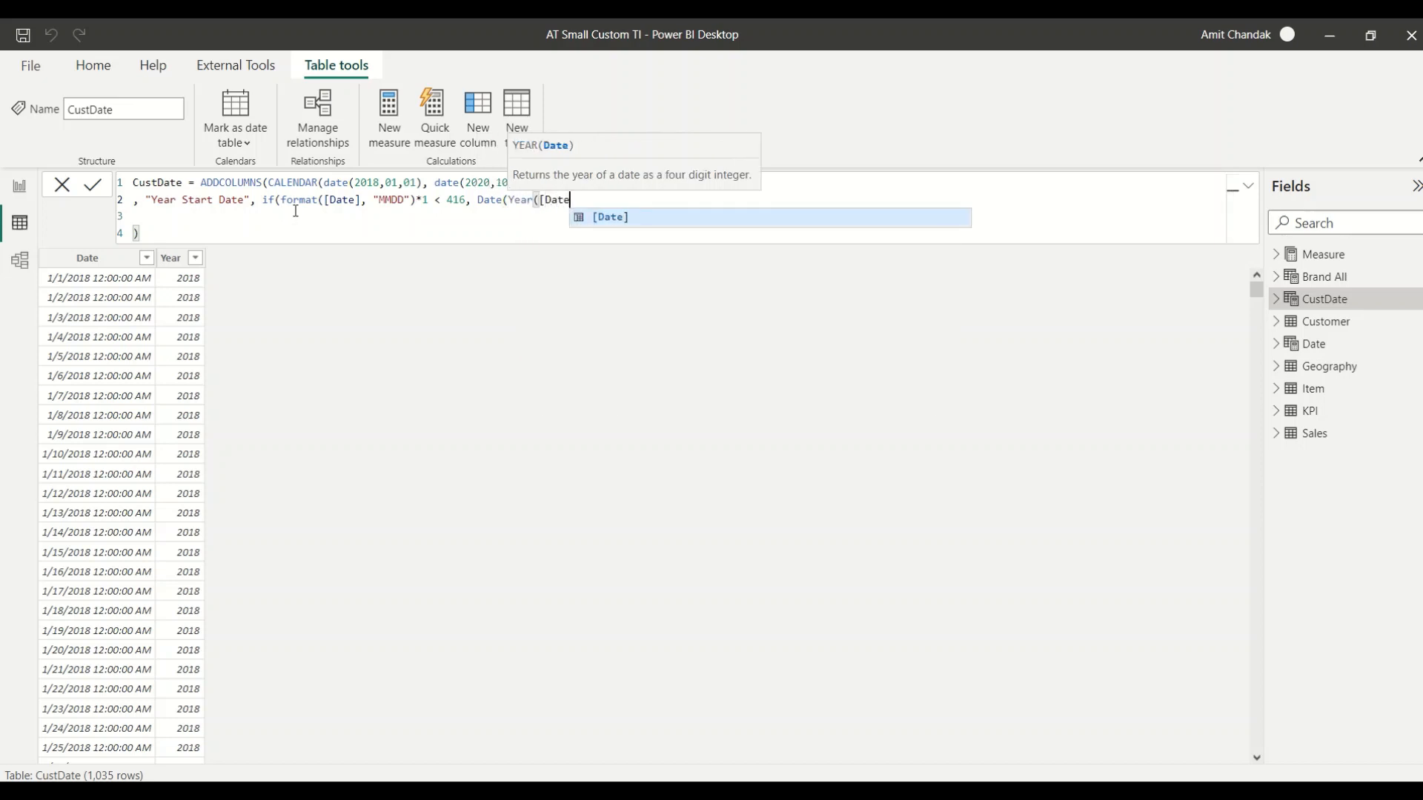
{"action": "type", "text": "]"}
{"action": "type", "text": ")"}
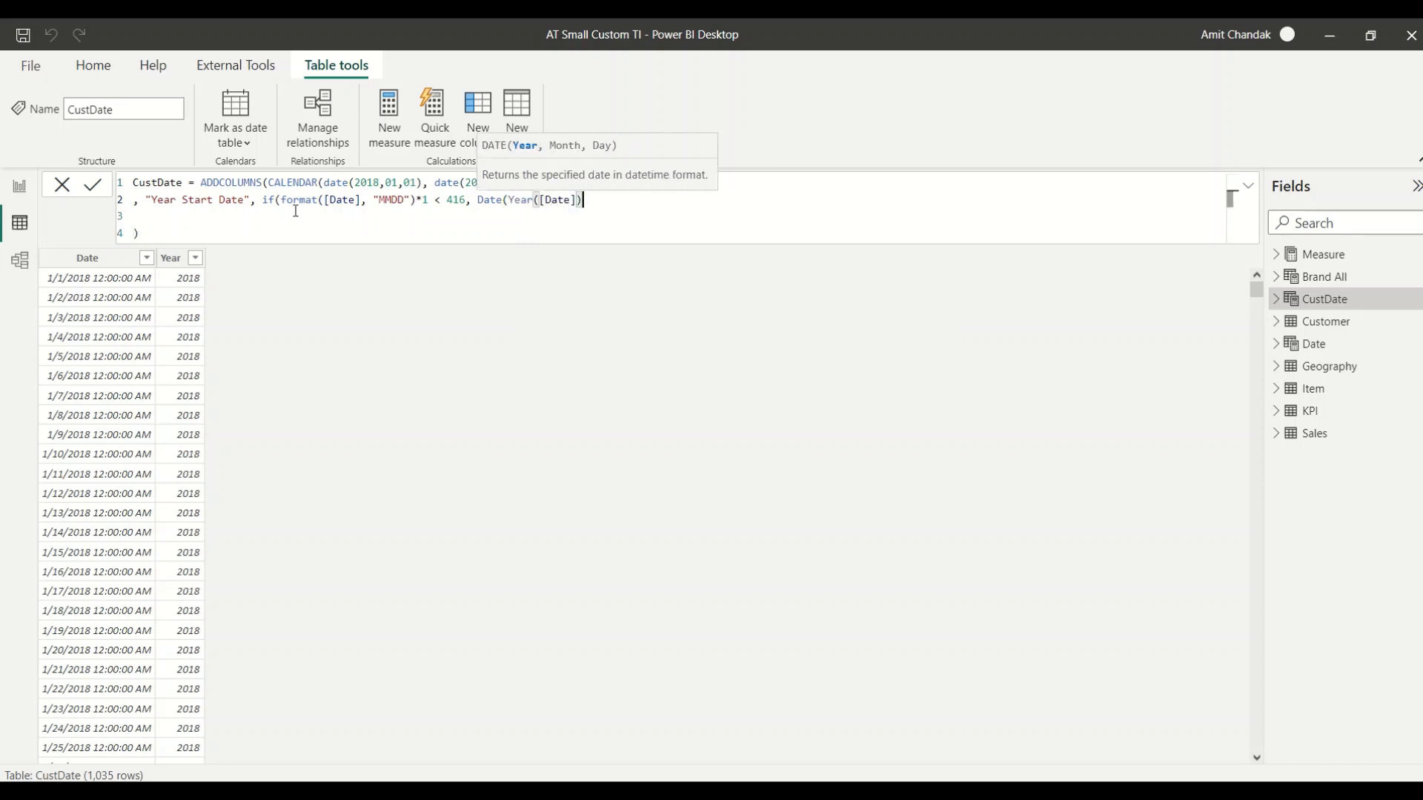
{"action": "type", "text": "-1,4,"}
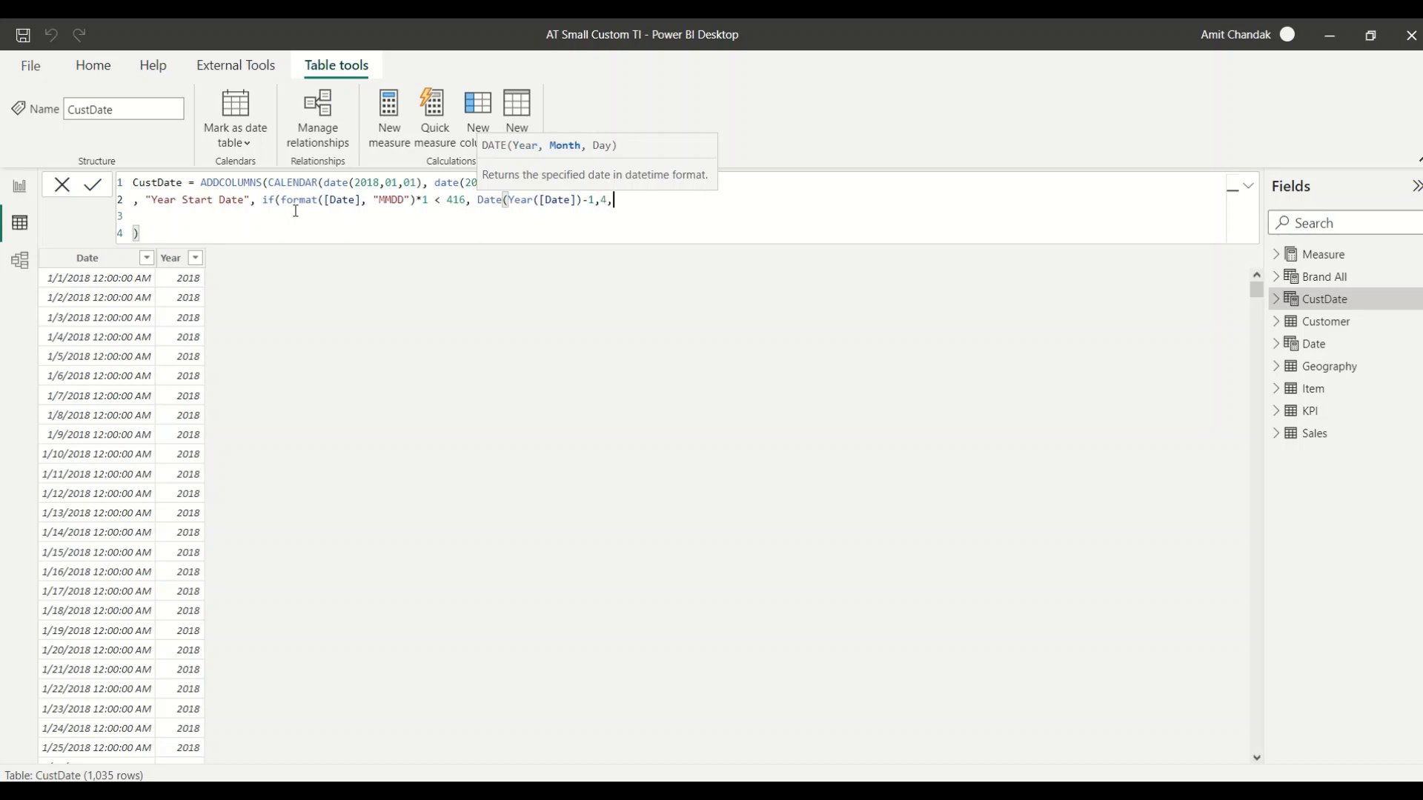
{"action": "type", "text": "16)"}
Copy the Date(Year([Date])-1,4,16) expression and insert it again after a comma as the IF function's false result.
{"action": "key", "text": "shift+Left"}
{"action": "key", "text": "shift+Left"}
{"action": "key", "text": "shift+Left"}
{"action": "key", "text": "shift+Left"}
{"action": "key", "text": "shift+Left"}
{"action": "key", "text": "shift+Left"}
{"action": "key", "text": "shift+Left"}
{"action": "key", "text": "shift+Left"}
{"action": "key", "text": "shift+Left"}
{"action": "key", "text": "shift+Left"}
{"action": "key", "text": "shift+Left"}
{"action": "key", "text": "shift+Left"}
{"action": "key", "text": "shift+Left"}
{"action": "key", "text": "shift+Left"}
{"action": "key", "text": "shift+Left"}
{"action": "key", "text": "shift+Left"}
{"action": "key", "text": "shift+Left"}
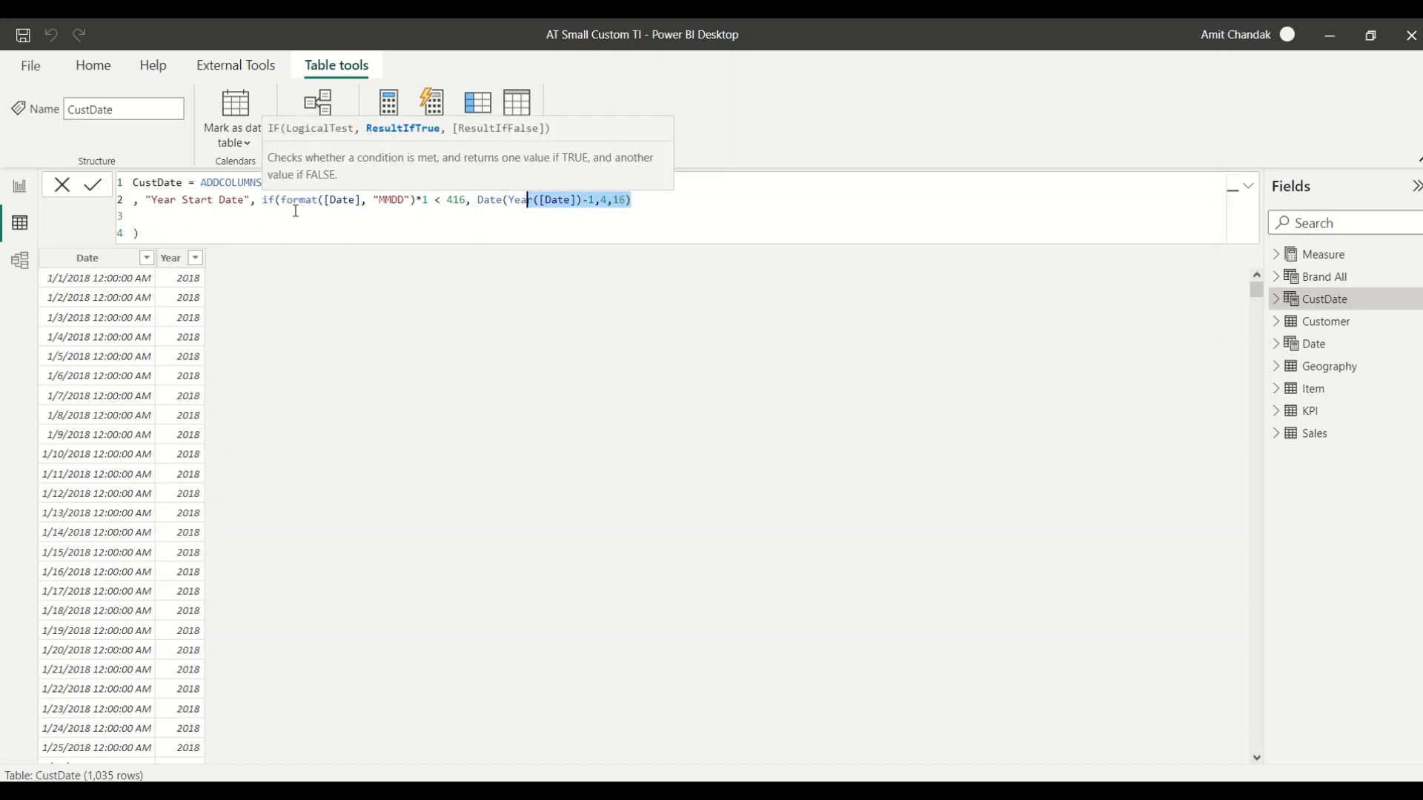
{"action": "key", "text": "shift+Left"}
{"action": "key", "text": "shift+Left"}
{"action": "key", "text": "shift+Left"}
{"action": "key", "text": "shift+Left"}
{"action": "key", "text": "shift+Left"}
{"action": "key", "text": "shift+Left"}
{"action": "key", "text": "shift+Left"}
{"action": "key", "text": "shift+Left"}
{"action": "key", "text": "ctrl+c"}
{"action": "key", "text": "Right"}
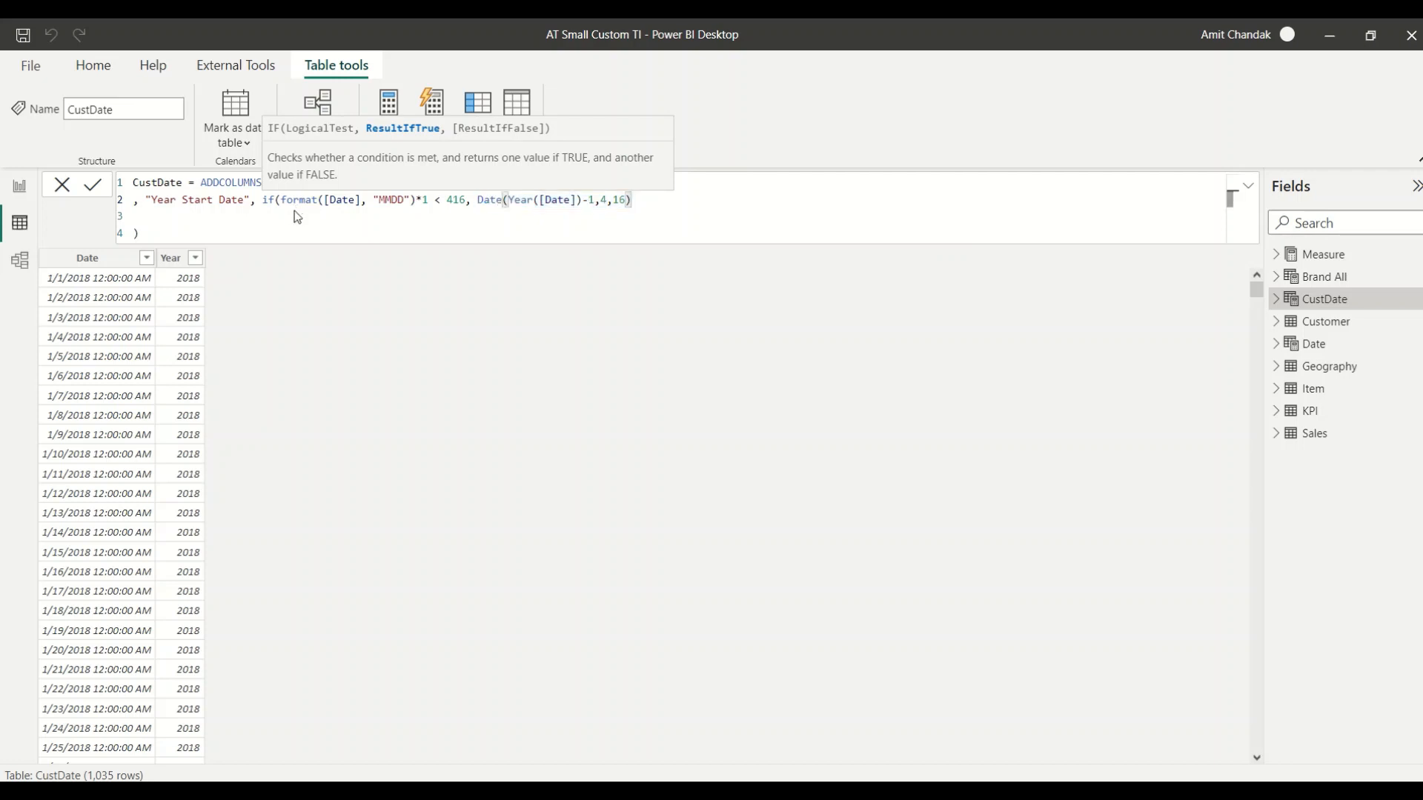
{"action": "type", "text": ","}
{"action": "key", "text": "ctrl+v"}
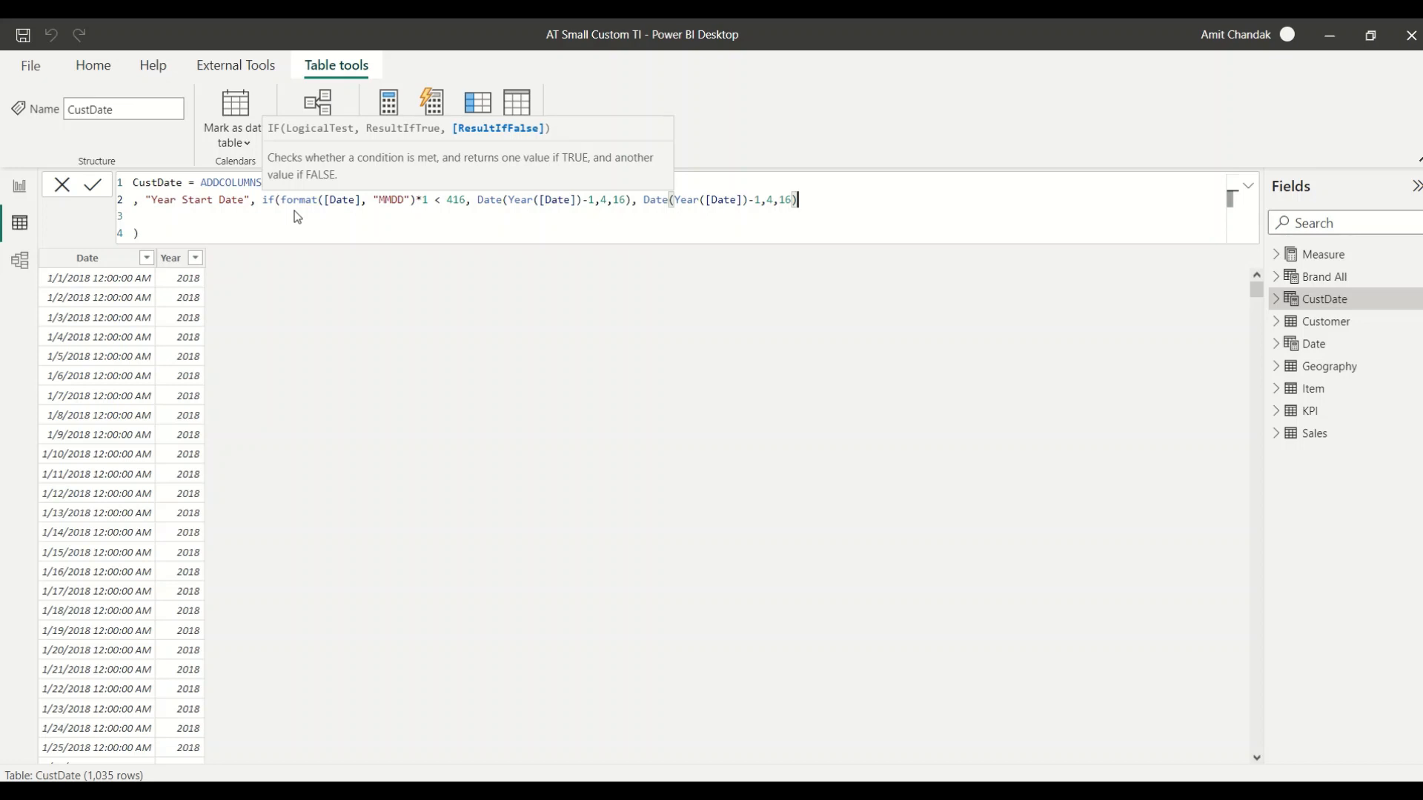
Remove the -1 from the false result so that it reads Date(Year([Date]),4,16).
{"action": "key", "text": "Left"}
{"action": "key", "text": "Left"}
{"action": "key", "text": "Left"}
{"action": "key", "text": "Left"}
{"action": "key", "text": "Left"}
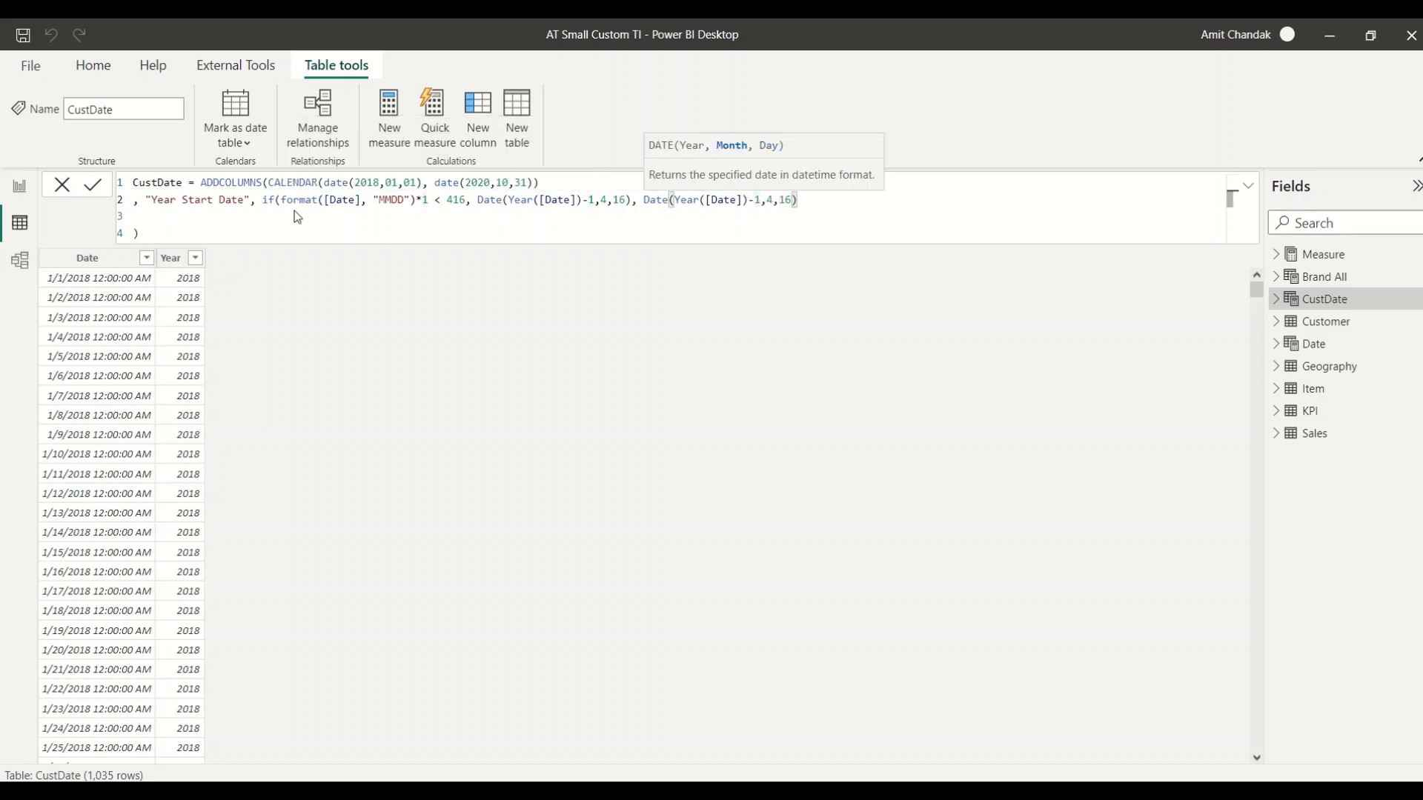
{"action": "key", "text": "BackSpace"}
{"action": "key", "text": "BackSpace"}
{"action": "key", "text": "Right"}
{"action": "key", "text": "Right"}
{"action": "key", "text": "Right"}
{"action": "key", "text": "Right"}
{"action": "key", "text": "Right"}
{"action": "key", "text": "Right"}
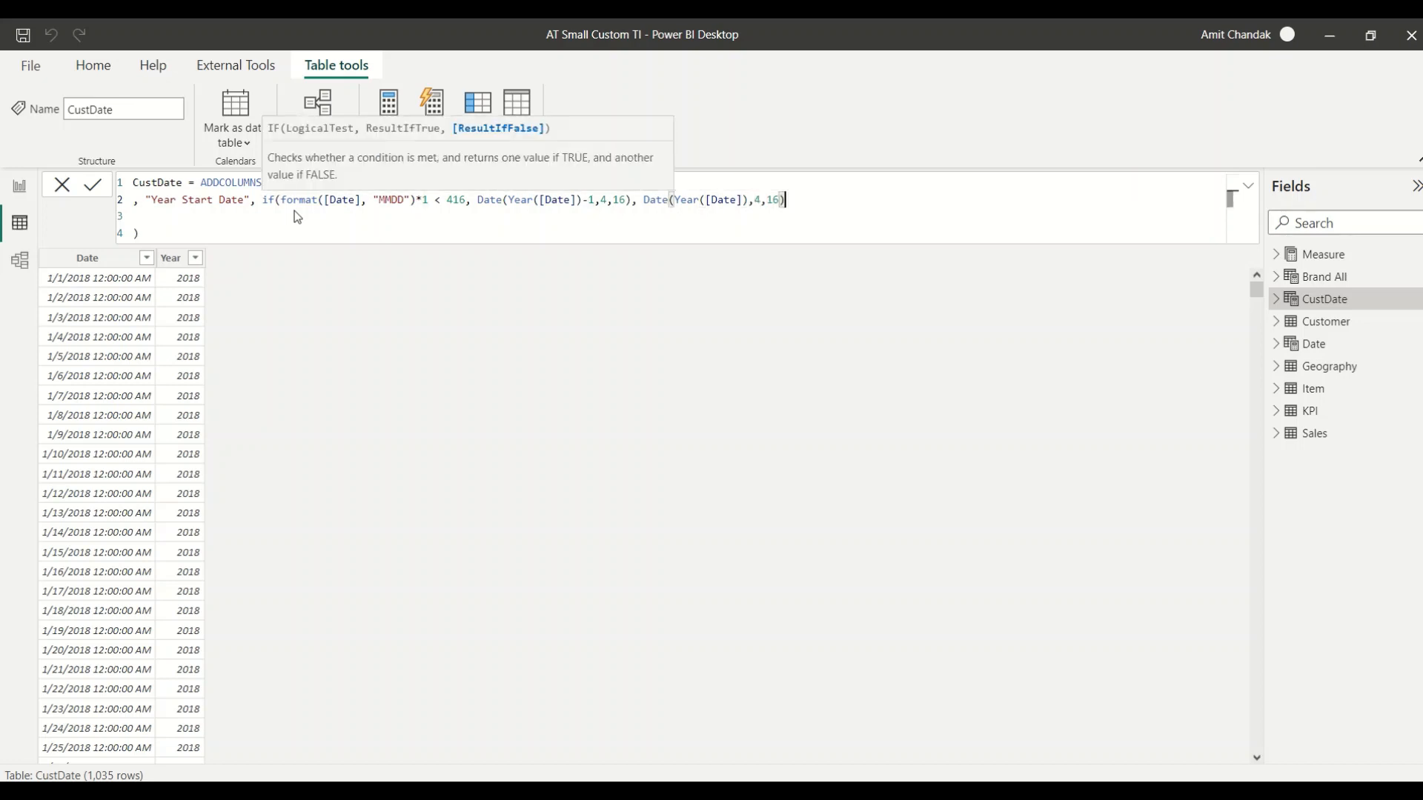
Close the IF expression with a parenthesis and apply the CustDate formula.
{"action": "type", "text": ")"}
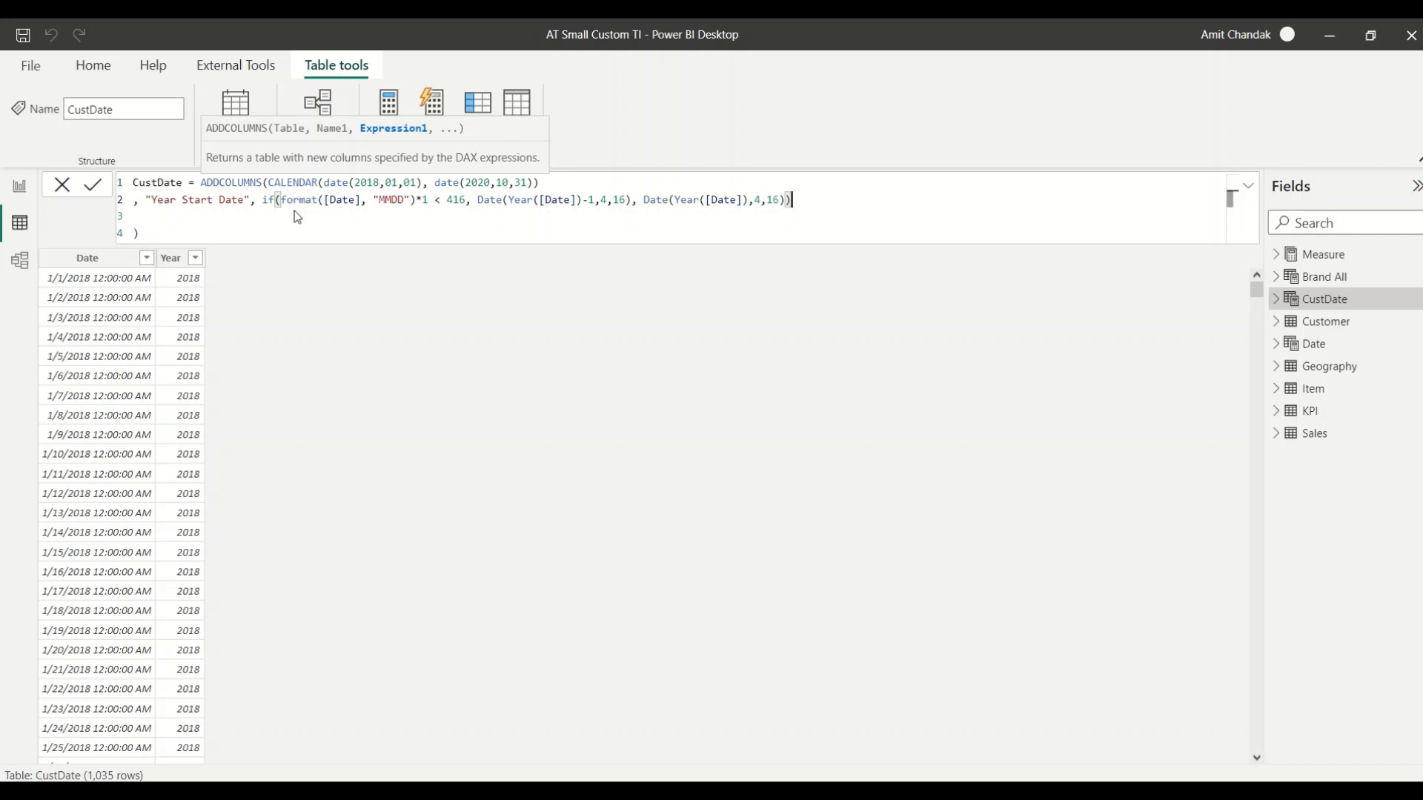
{"action": "key", "text": "Escape"}
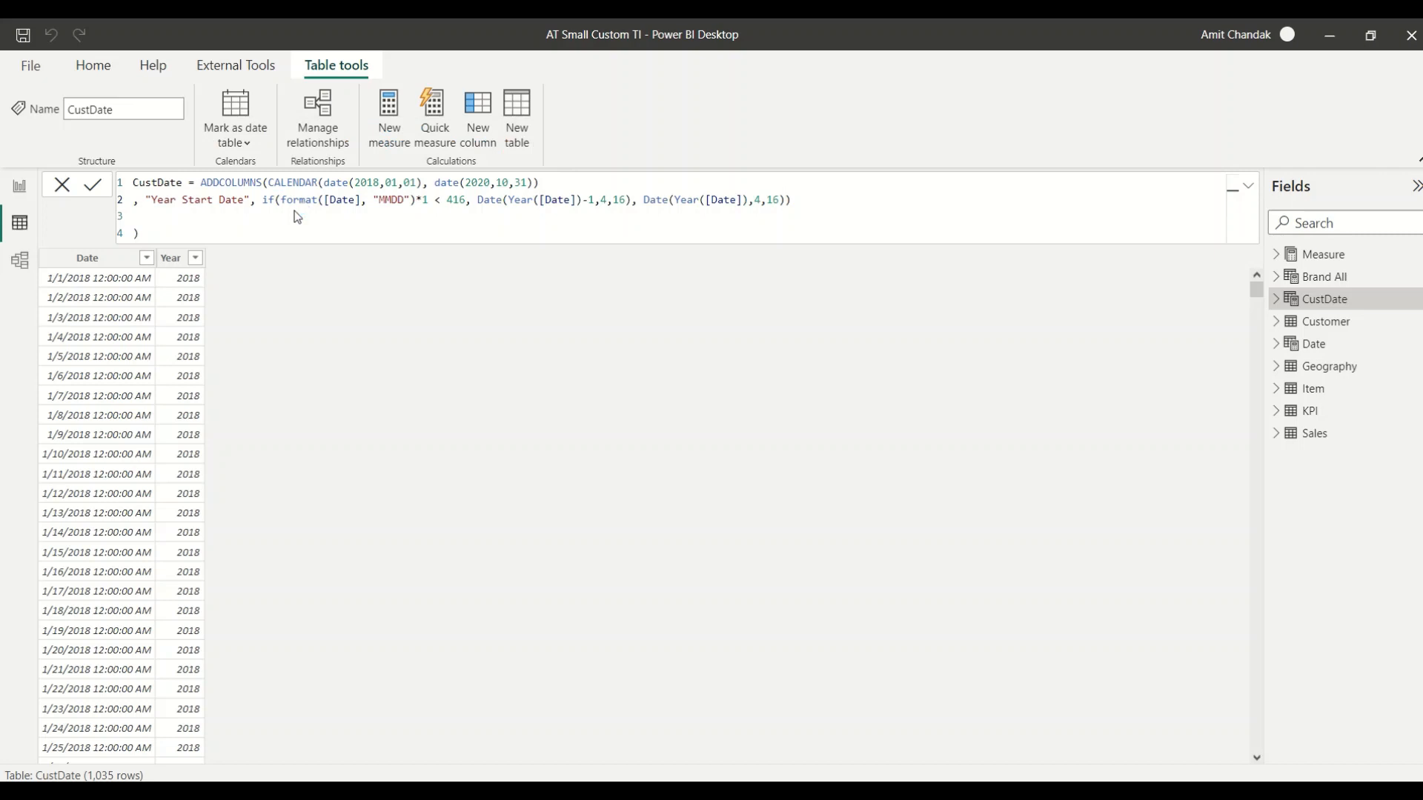
{"action": "key", "text": "Return"}
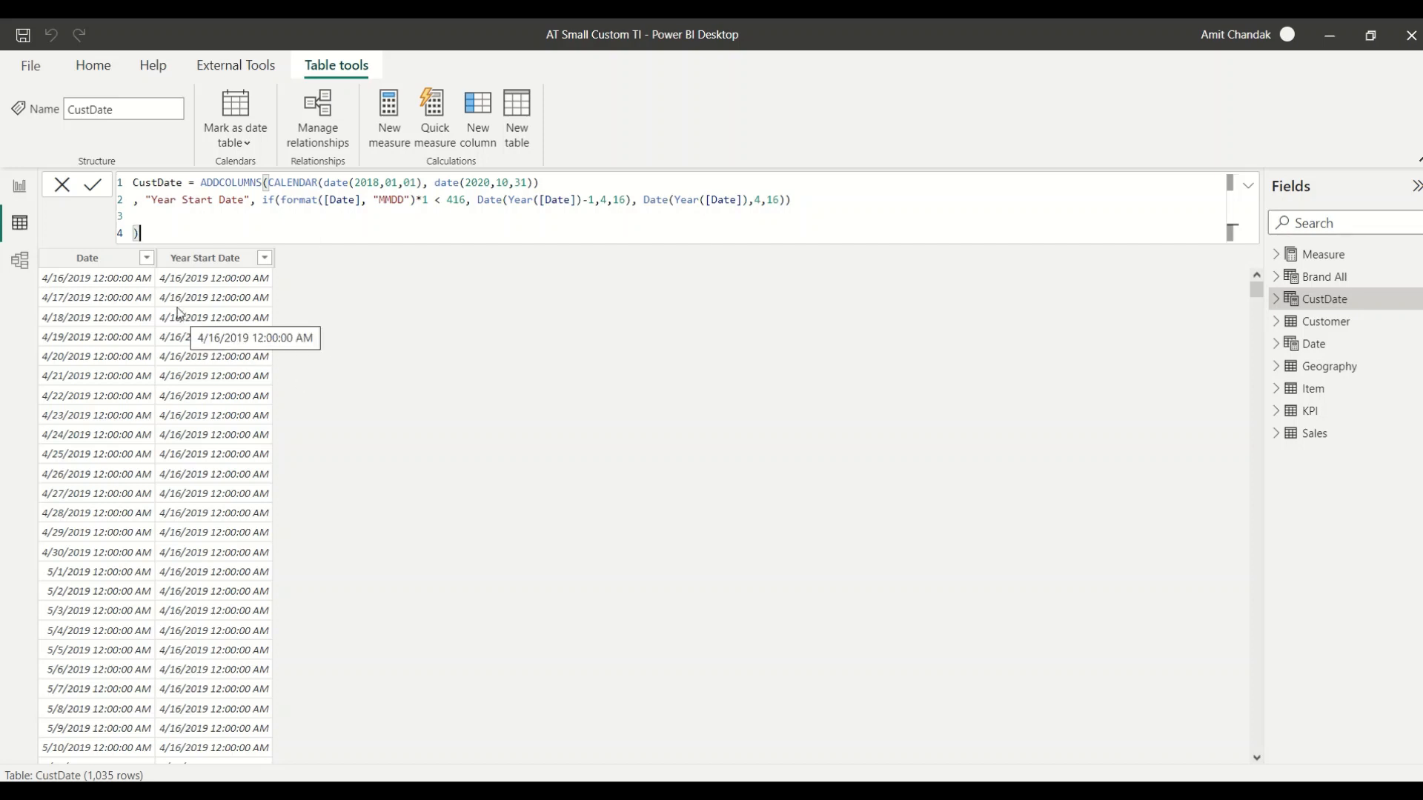
Sort the CustDate table by the Date column in ascending order.
{"action": "left_click", "coordinate": [147, 258]}
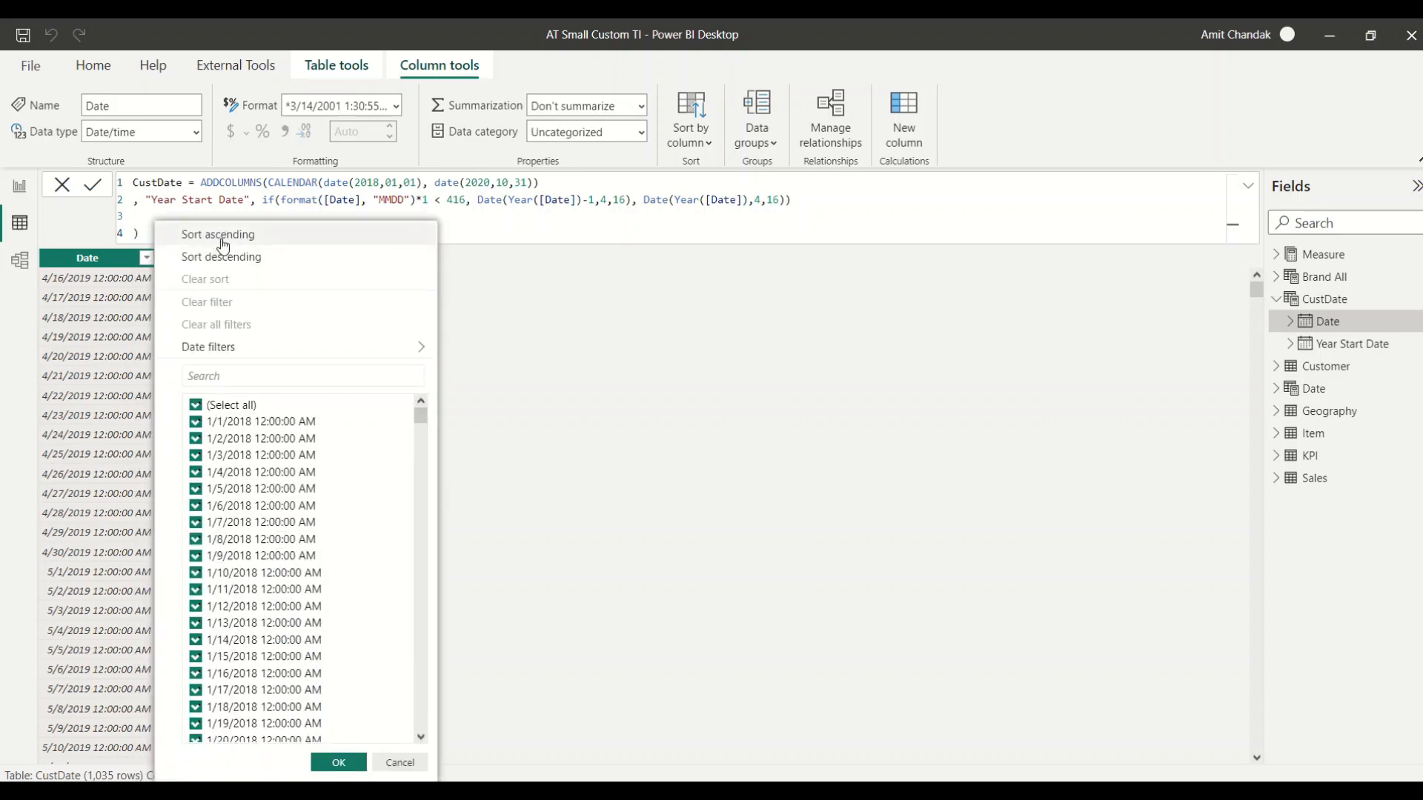
{"action": "left_click", "coordinate": [218, 234]}
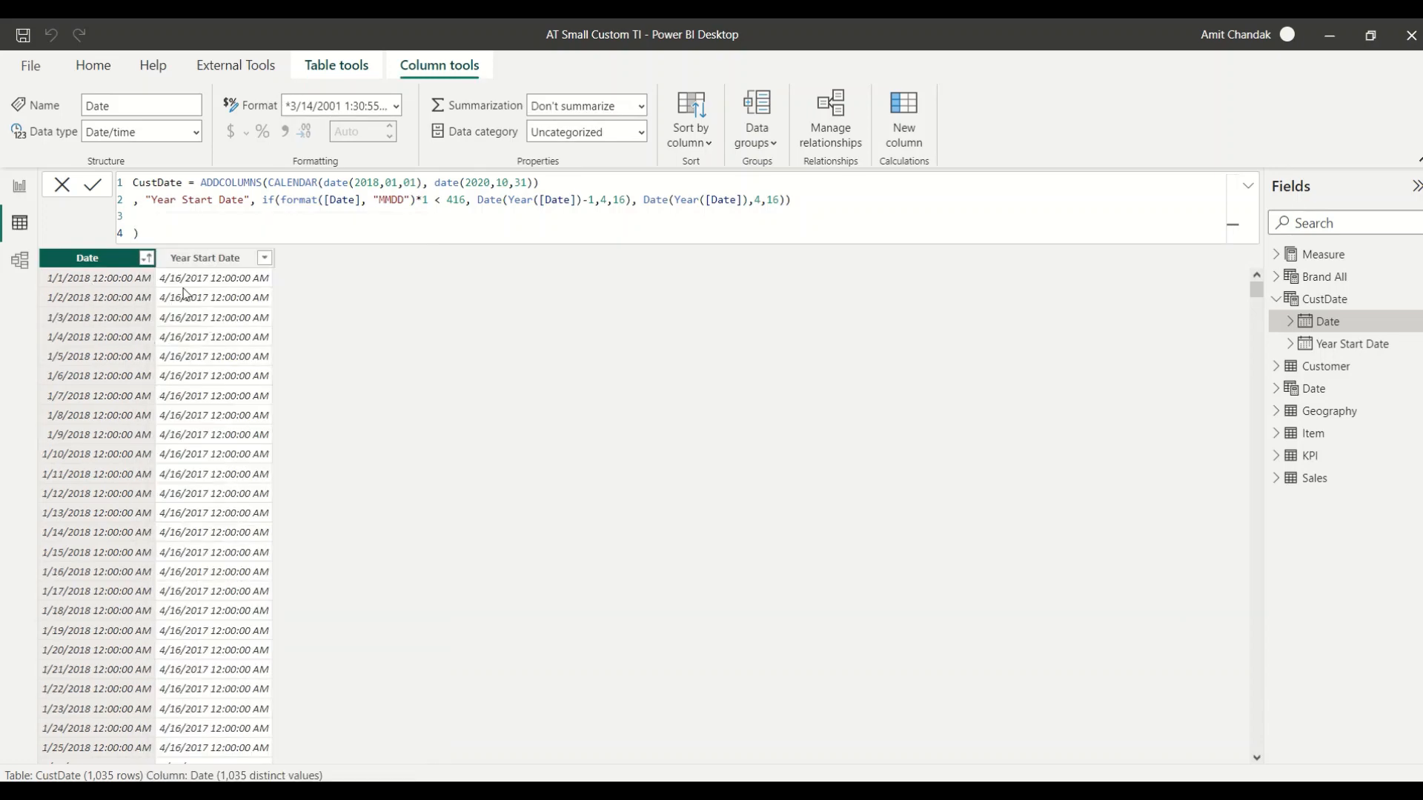
Examine how the Year Start Date values change around April 15 and 16 in 2018 and 2019.
{"action": "scroll", "coordinate": [184, 293], "scroll_direction": "down", "scroll_amount": 17}
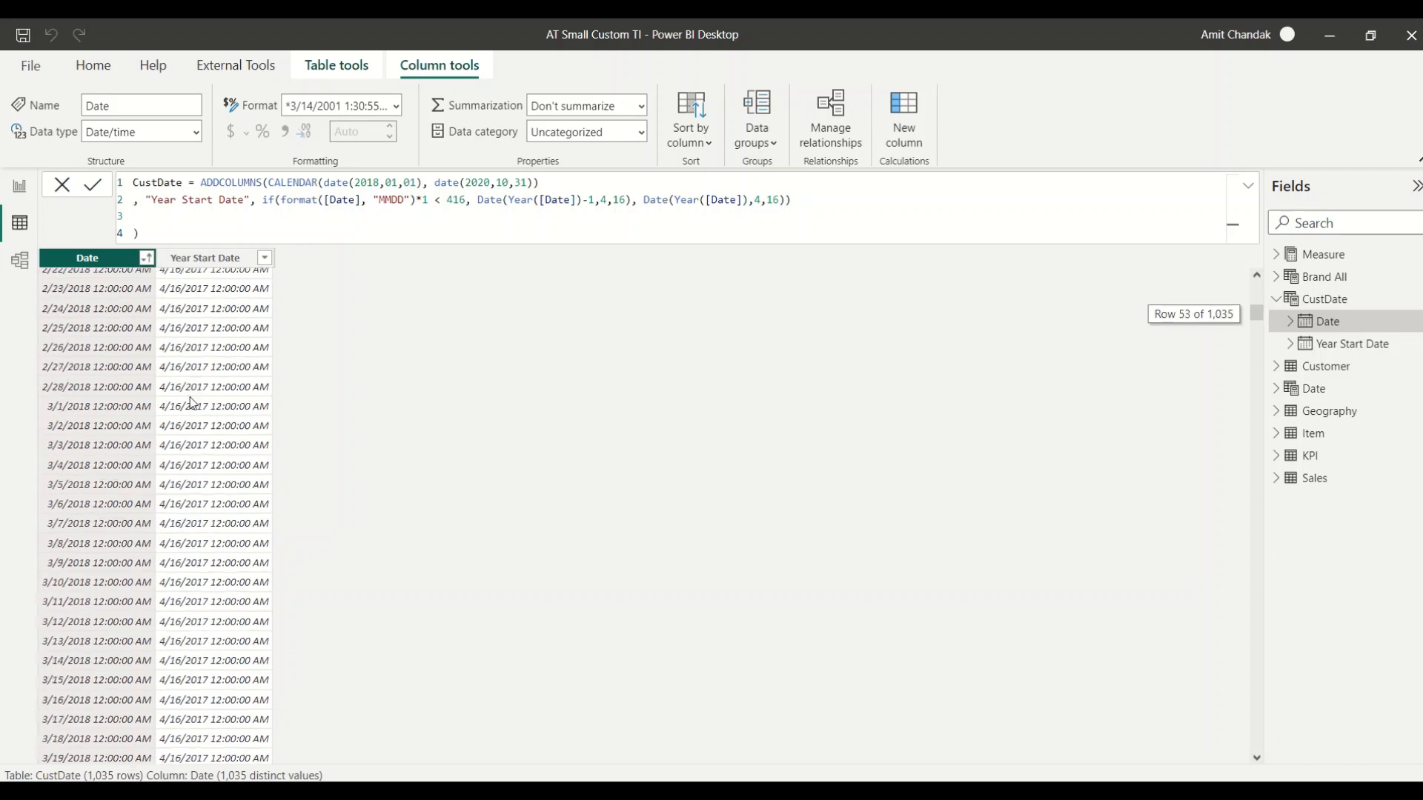
{"action": "scroll", "coordinate": [191, 404], "scroll_direction": "down", "scroll_amount": 13}
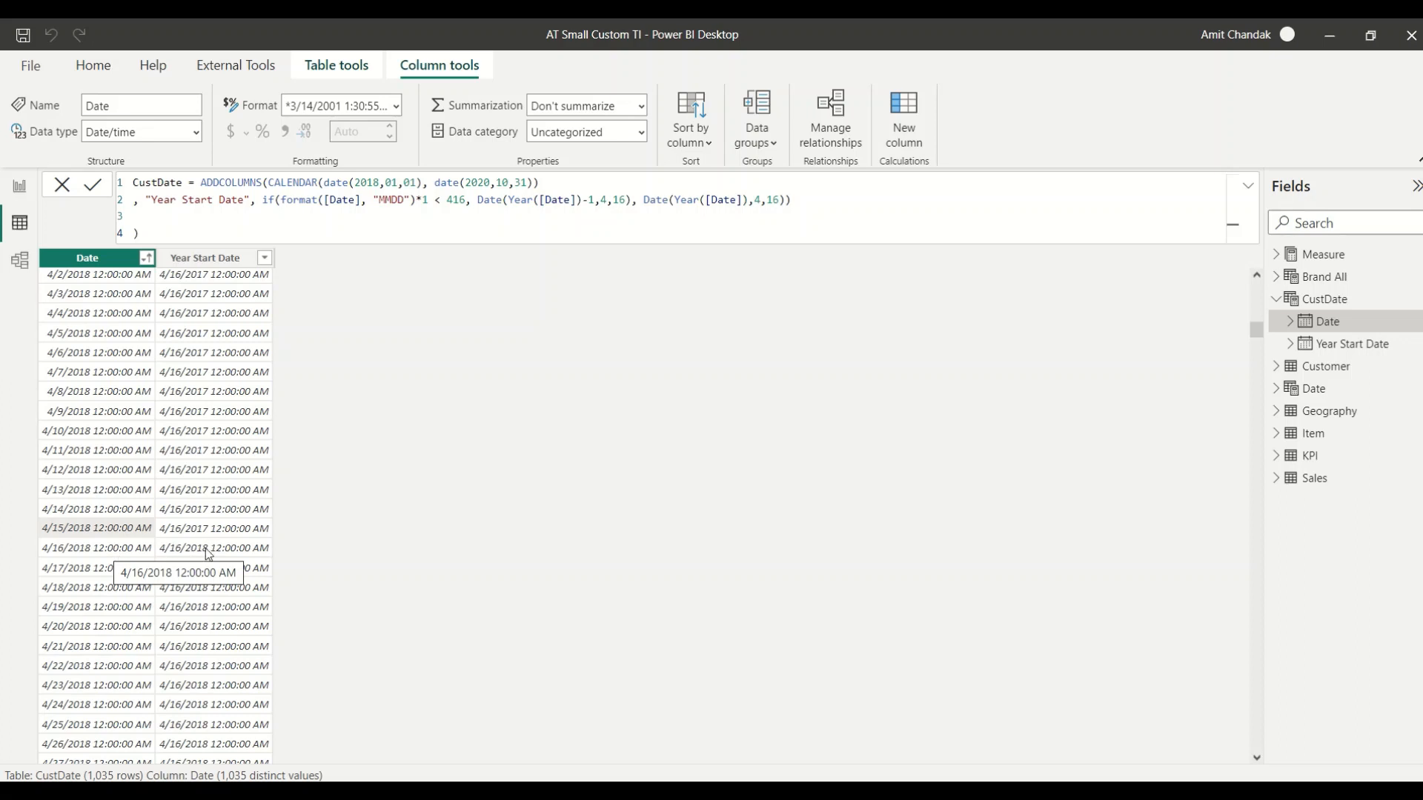
{"action": "scroll", "coordinate": [208, 554], "scroll_direction": "down", "scroll_amount": 20}
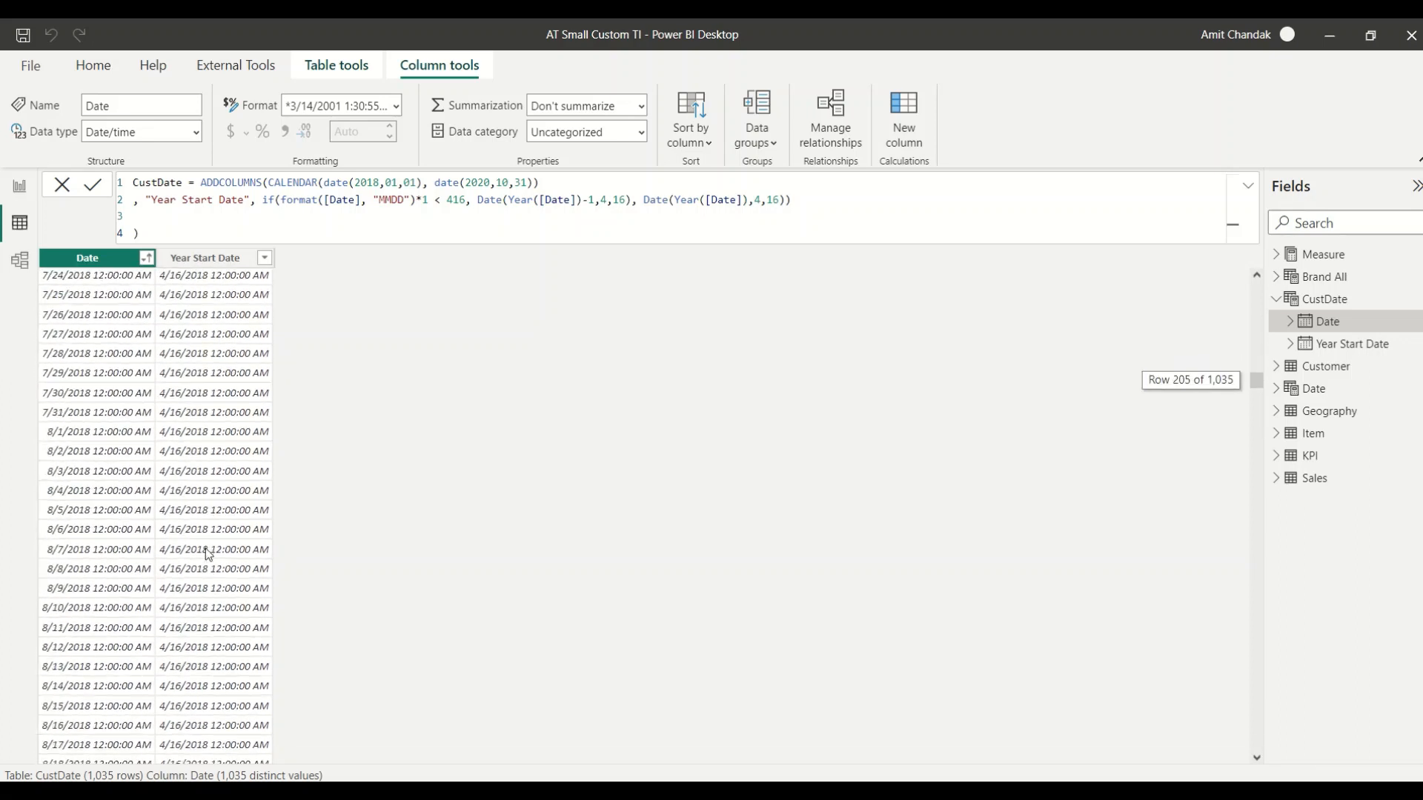
{"action": "scroll", "coordinate": [208, 555], "scroll_direction": "down", "scroll_amount": 14}
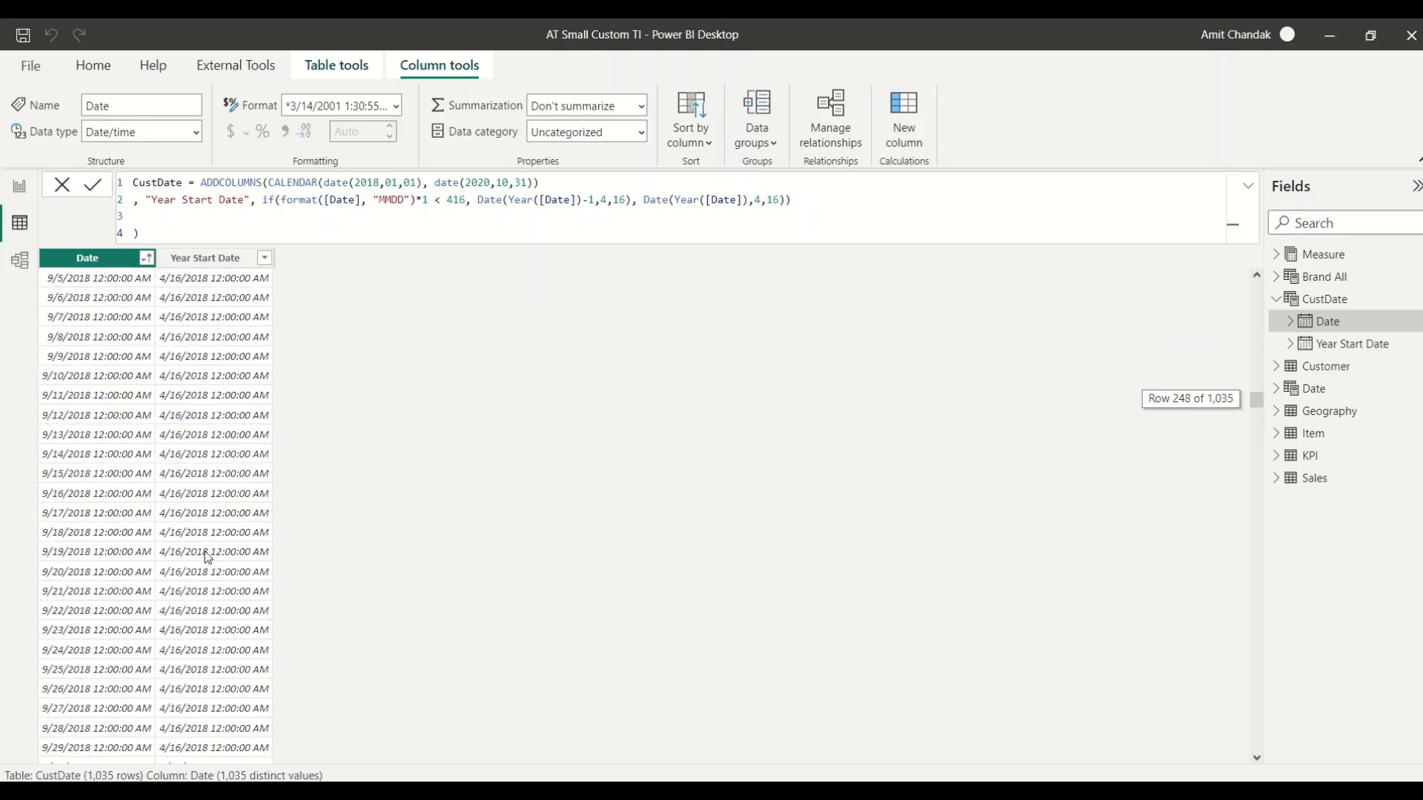
{"action": "scroll", "coordinate": [204, 552], "scroll_direction": "down", "scroll_amount": 19}
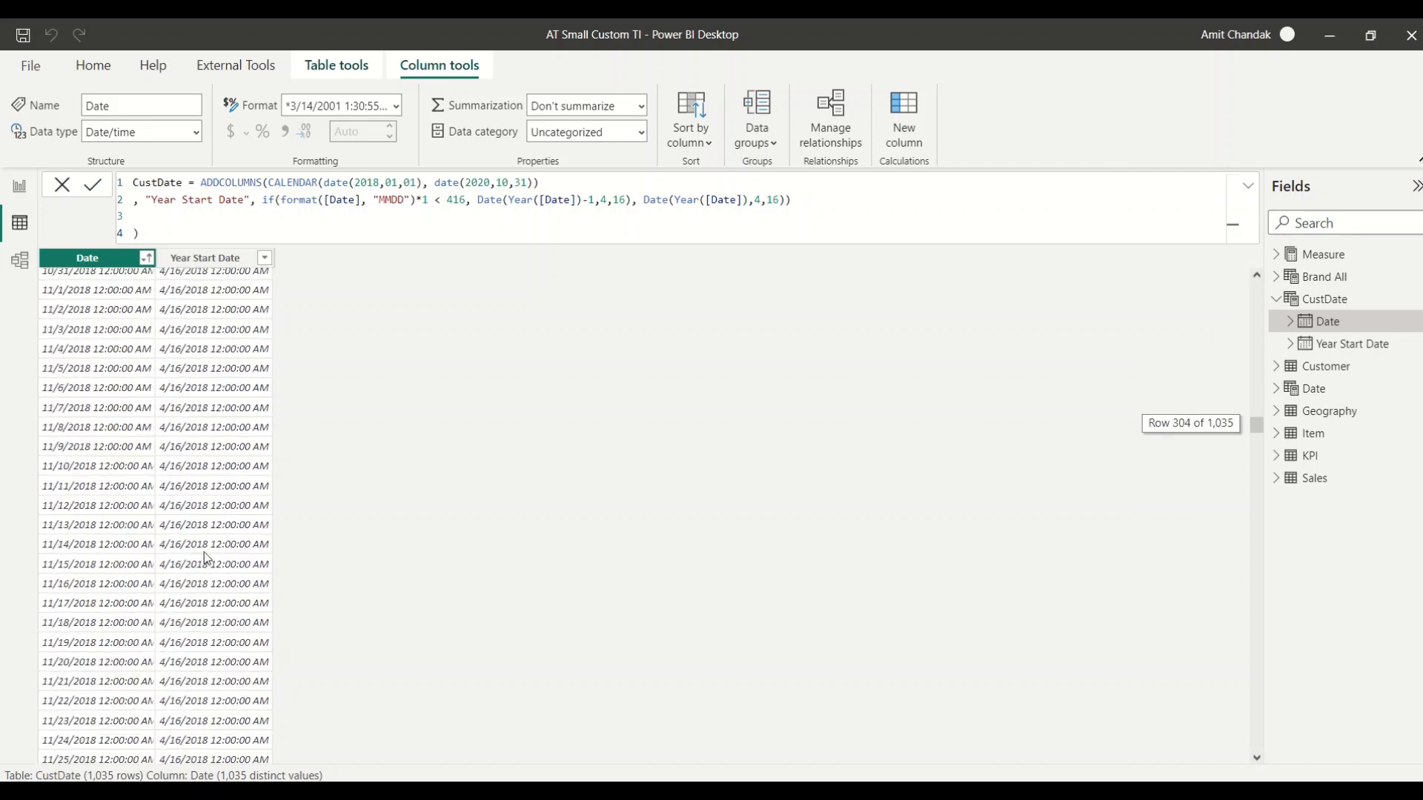
{"action": "scroll", "coordinate": [204, 557], "scroll_direction": "down", "scroll_amount": 19}
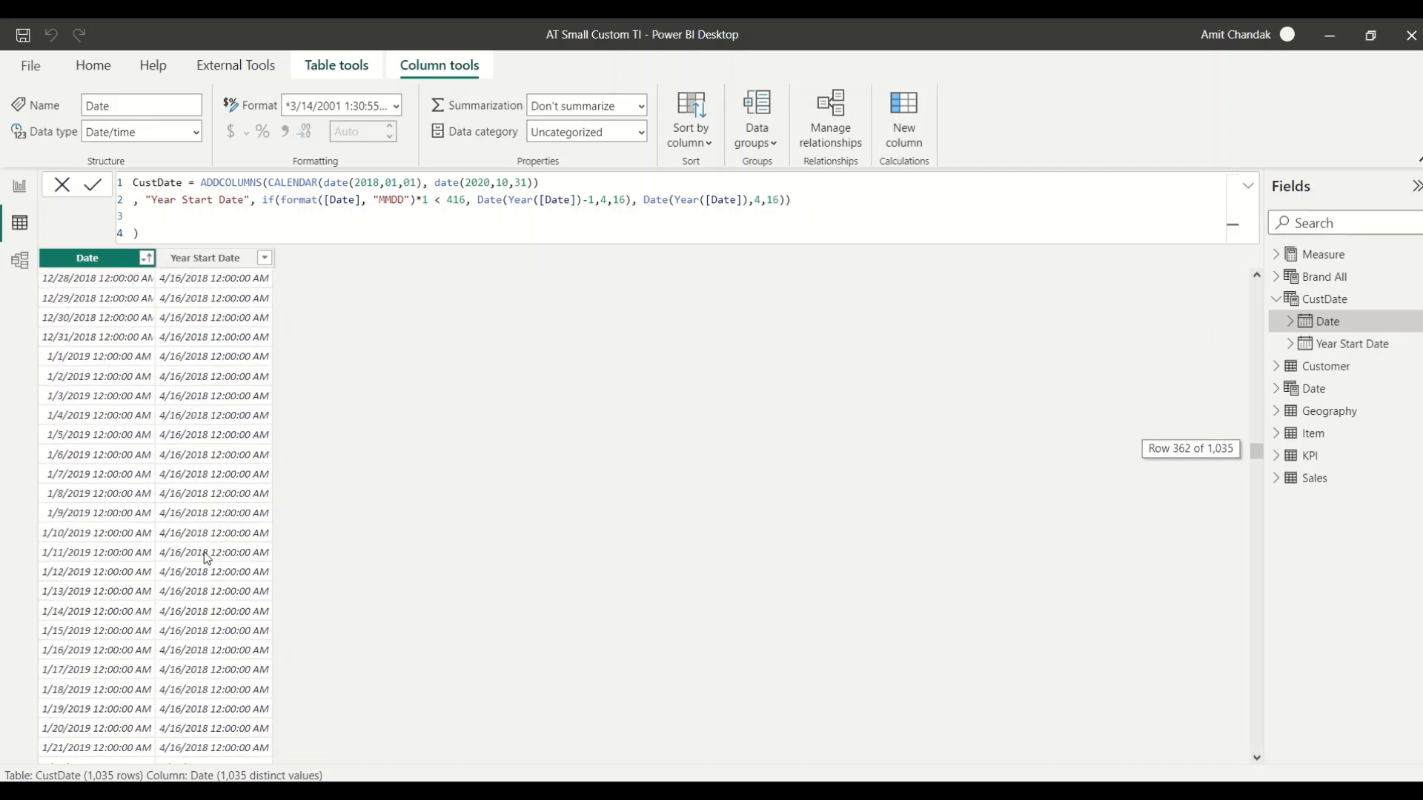
{"action": "scroll", "coordinate": [204, 556], "scroll_direction": "down", "scroll_amount": 3}
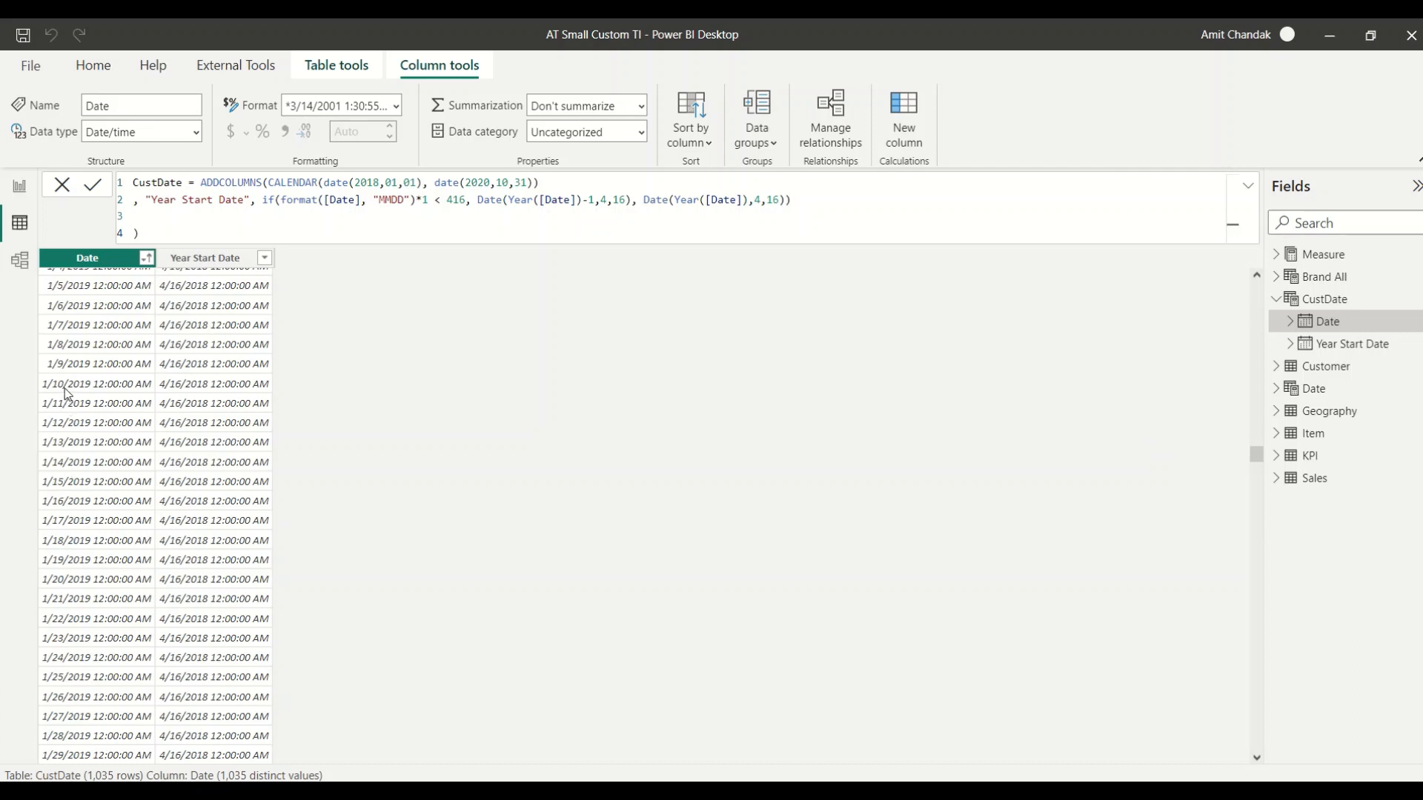
{"action": "scroll", "coordinate": [74, 356], "scroll_direction": "up", "scroll_amount": 3}
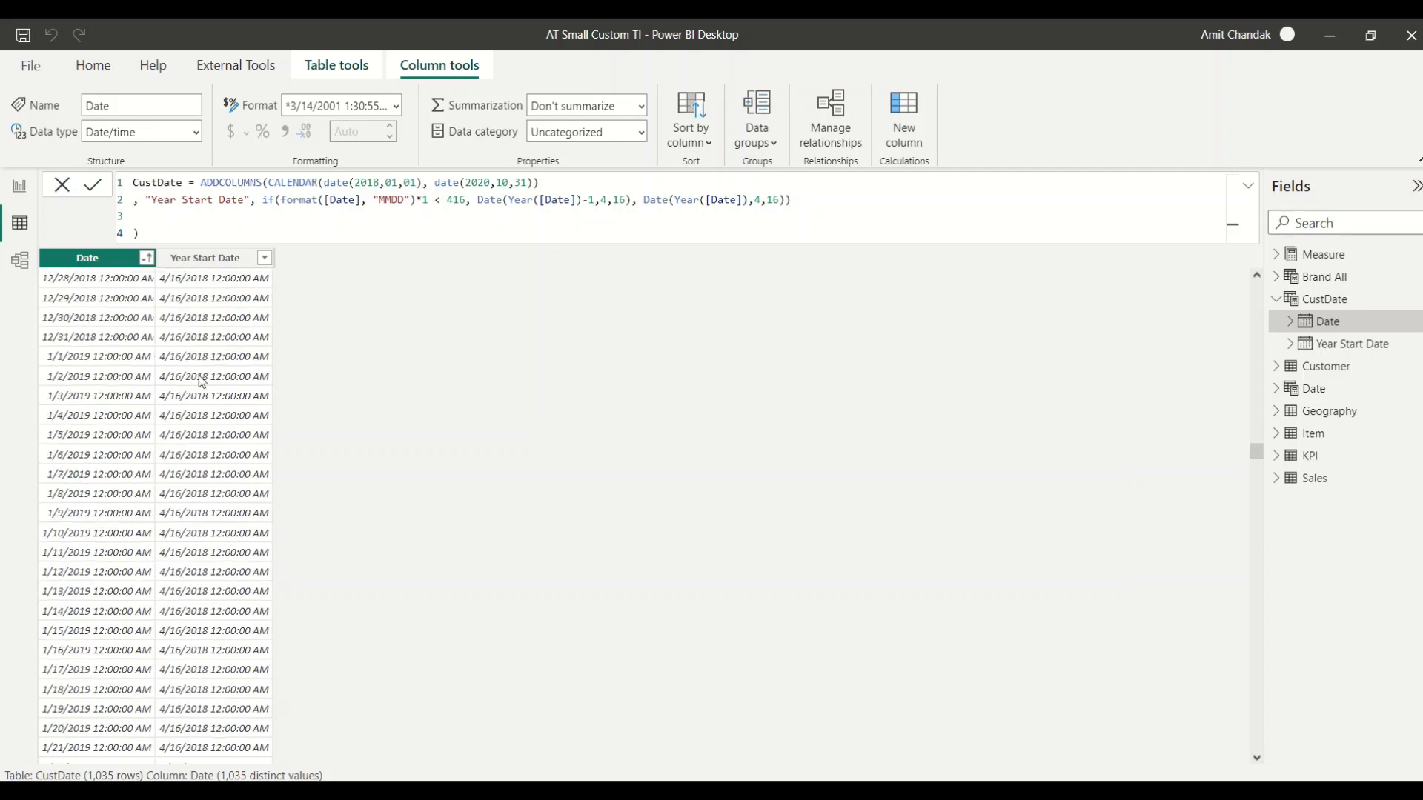
{"action": "scroll", "coordinate": [200, 381], "scroll_direction": "down", "scroll_amount": 20}
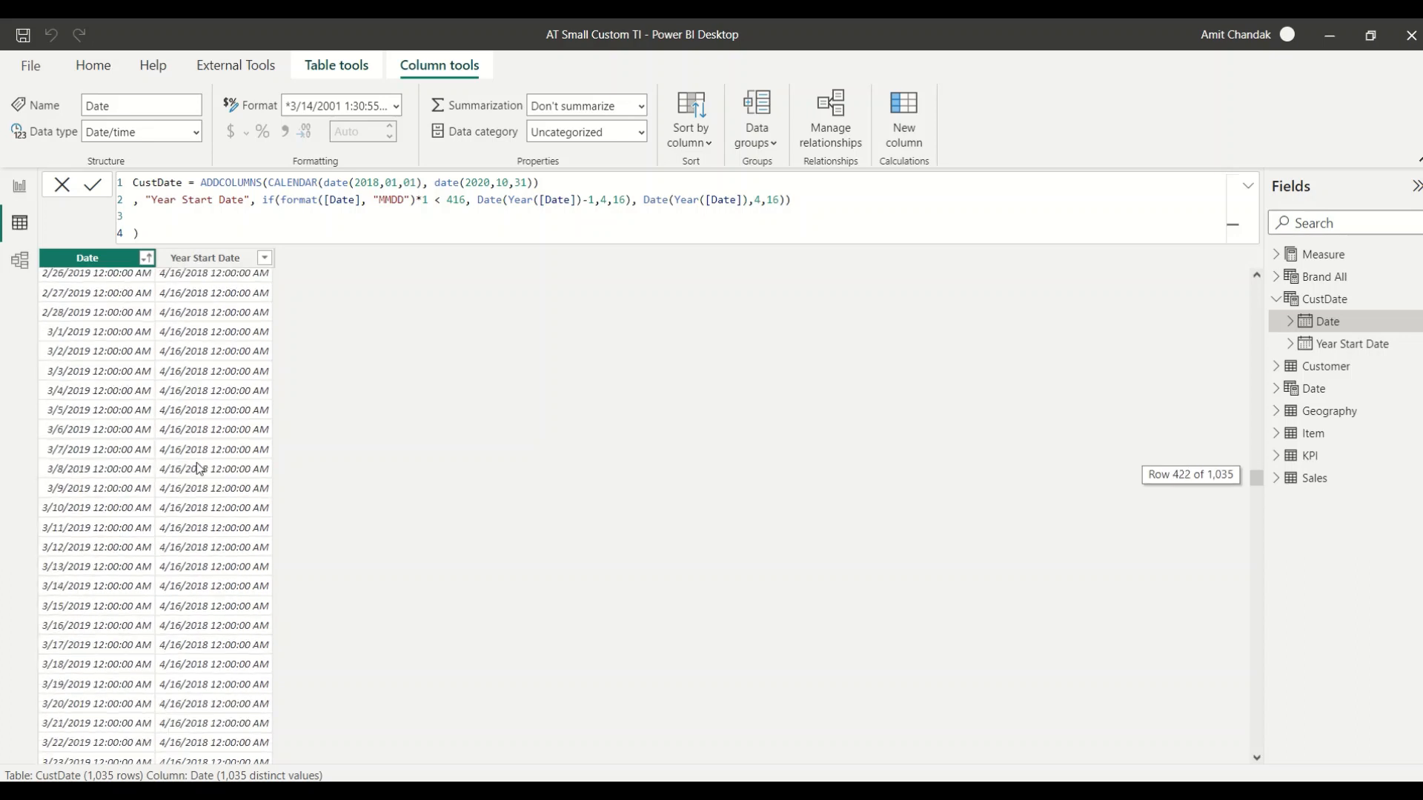
{"action": "scroll", "coordinate": [94, 644], "scroll_direction": "down", "scroll_amount": 3}
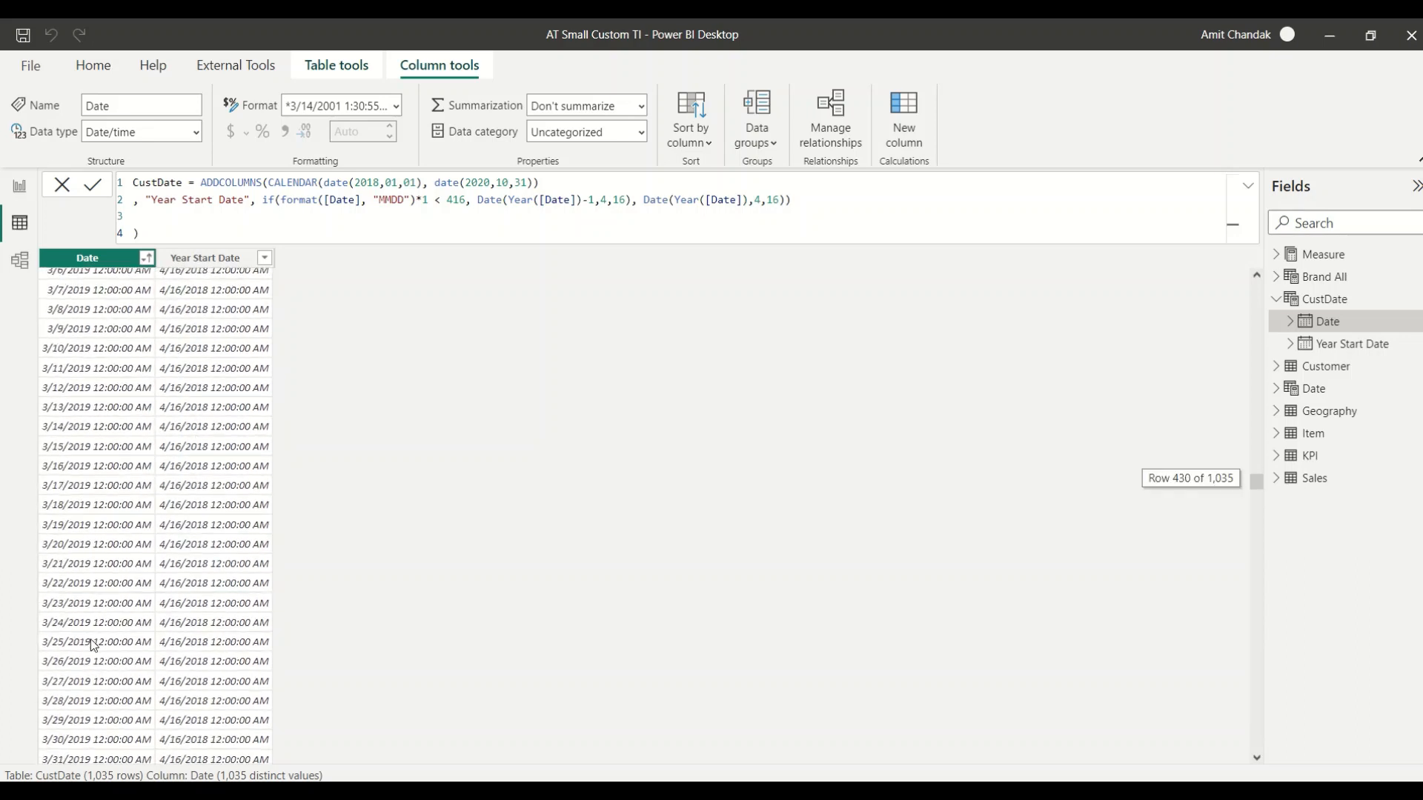
{"action": "scroll", "coordinate": [91, 645], "scroll_direction": "down", "scroll_amount": 6}
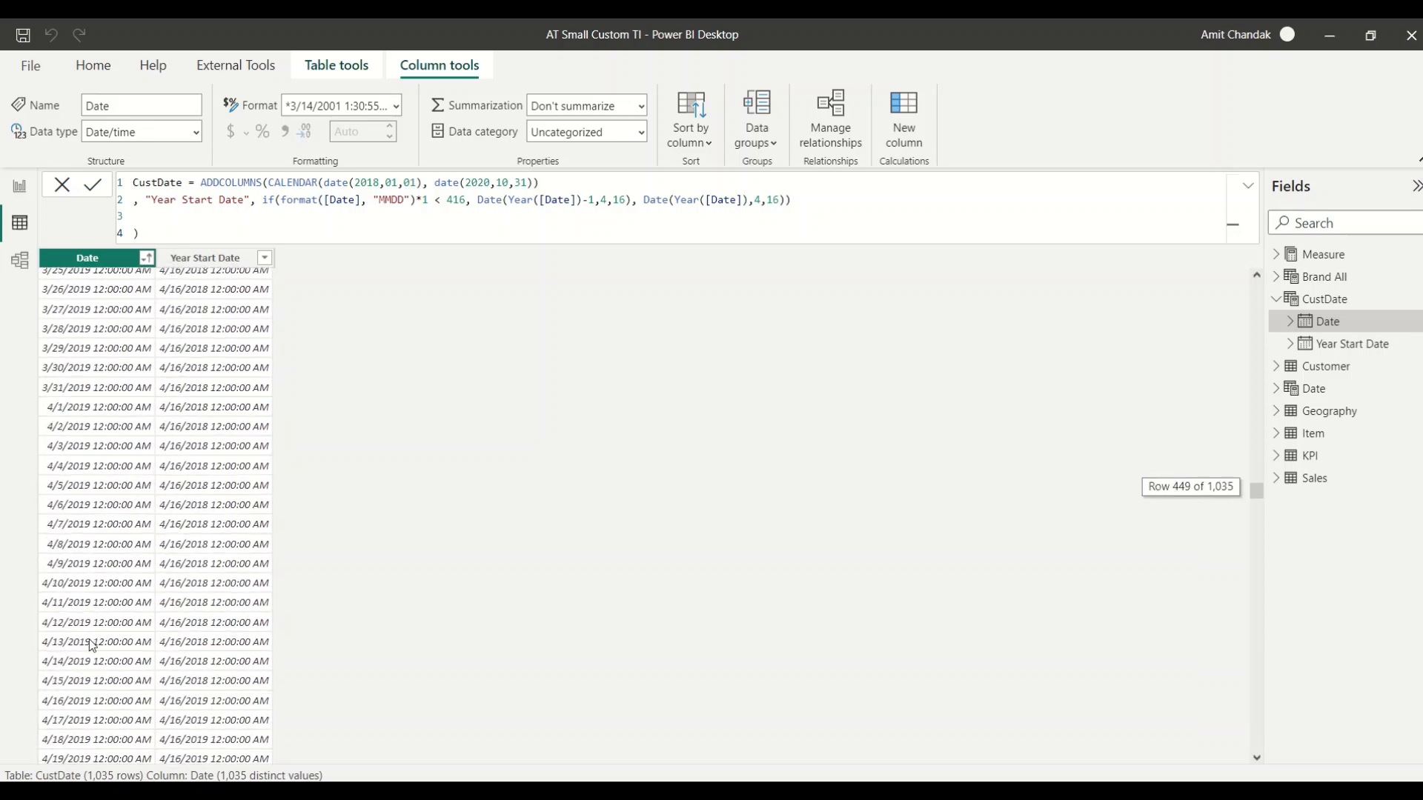
{"action": "scroll", "coordinate": [90, 643], "scroll_direction": "down", "scroll_amount": 3}
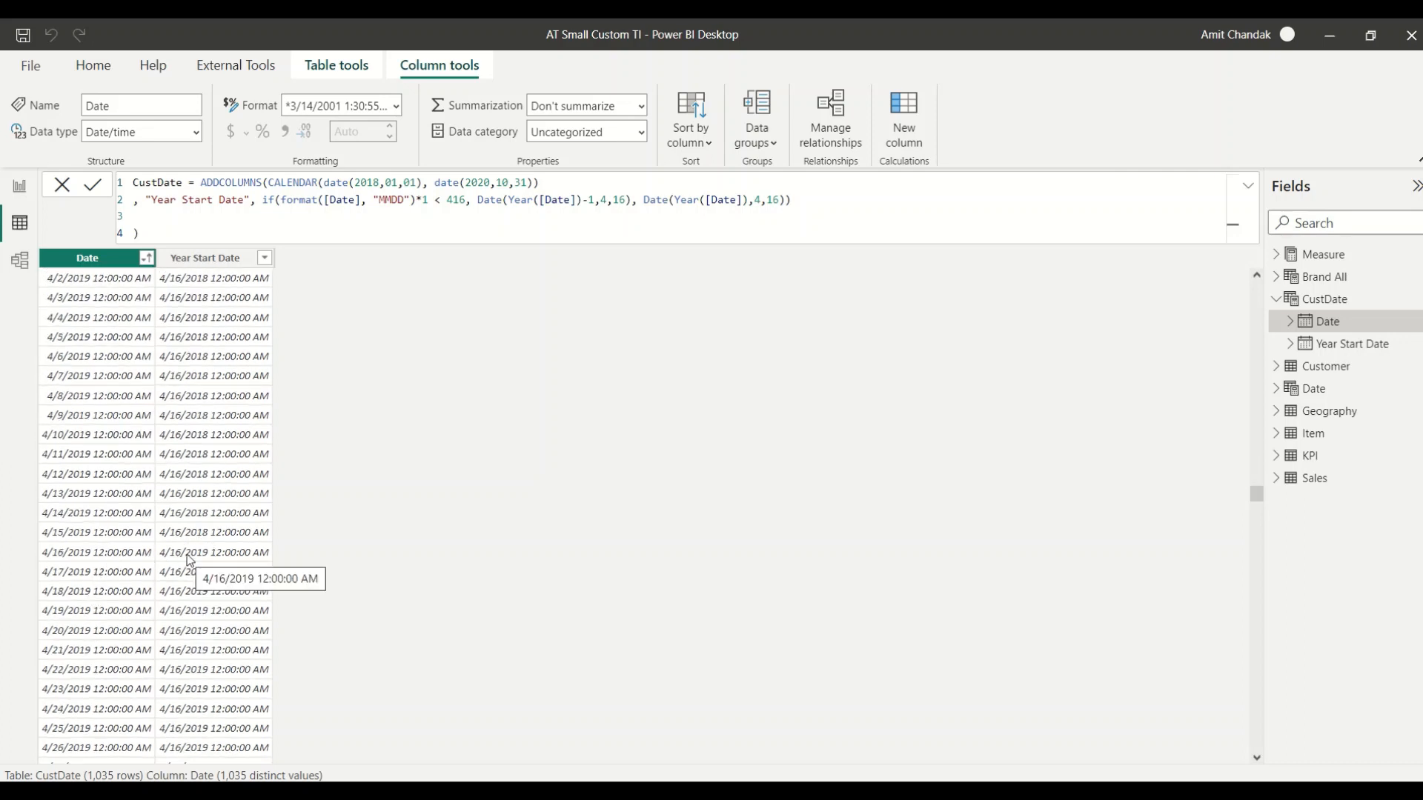
Add a comma after the Year Start Date expression and start a new formula line with an empty pair of quotes.
{"action": "left_click", "coordinate": [829, 198]}
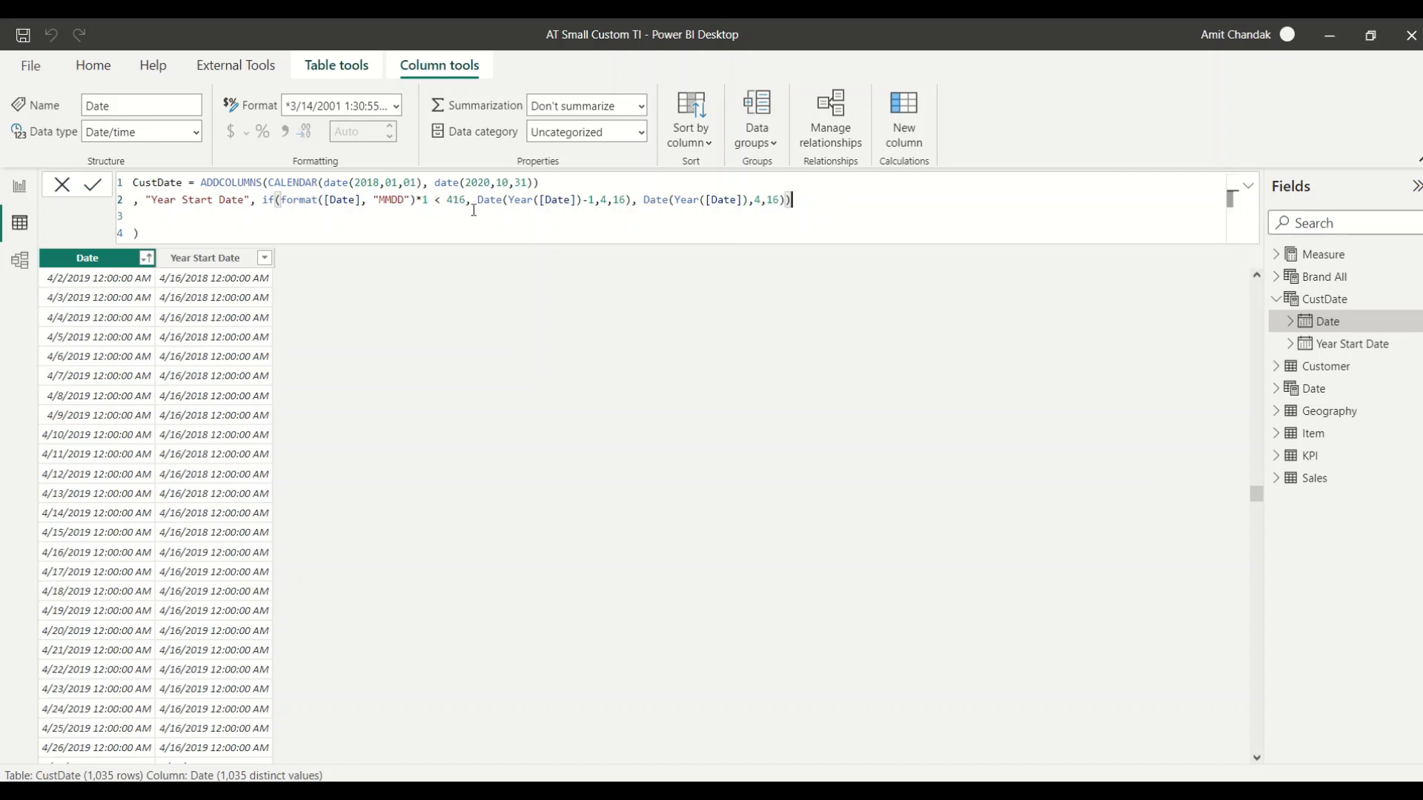
{"action": "type", "text": ","}
{"action": "key", "text": "shift+Return"}
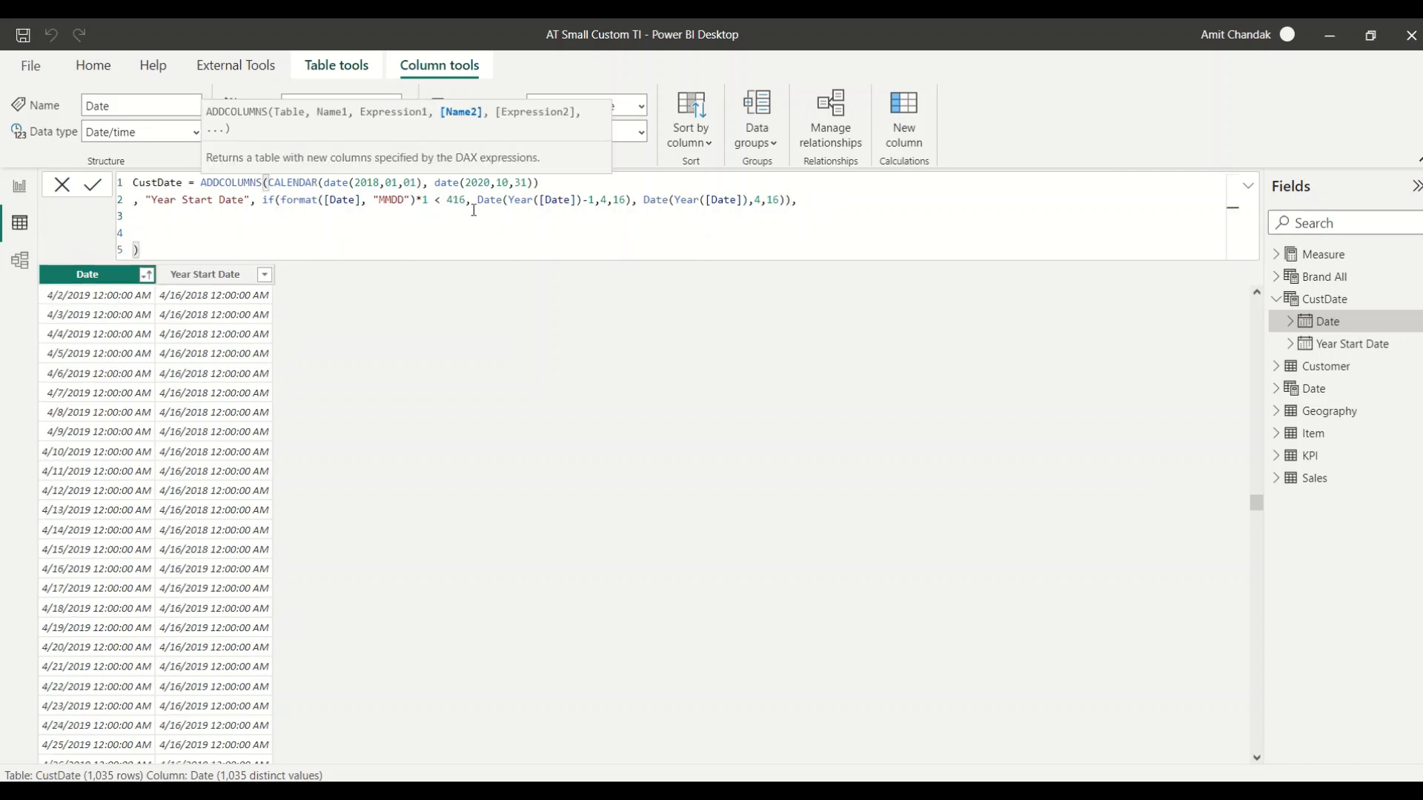
{"action": "type", "text": "\"\""}
{"action": "key", "text": "Left"}
{"action": "key", "text": "Left"}
{"action": "key", "text": "Left"}
{"action": "key", "text": "Right"}
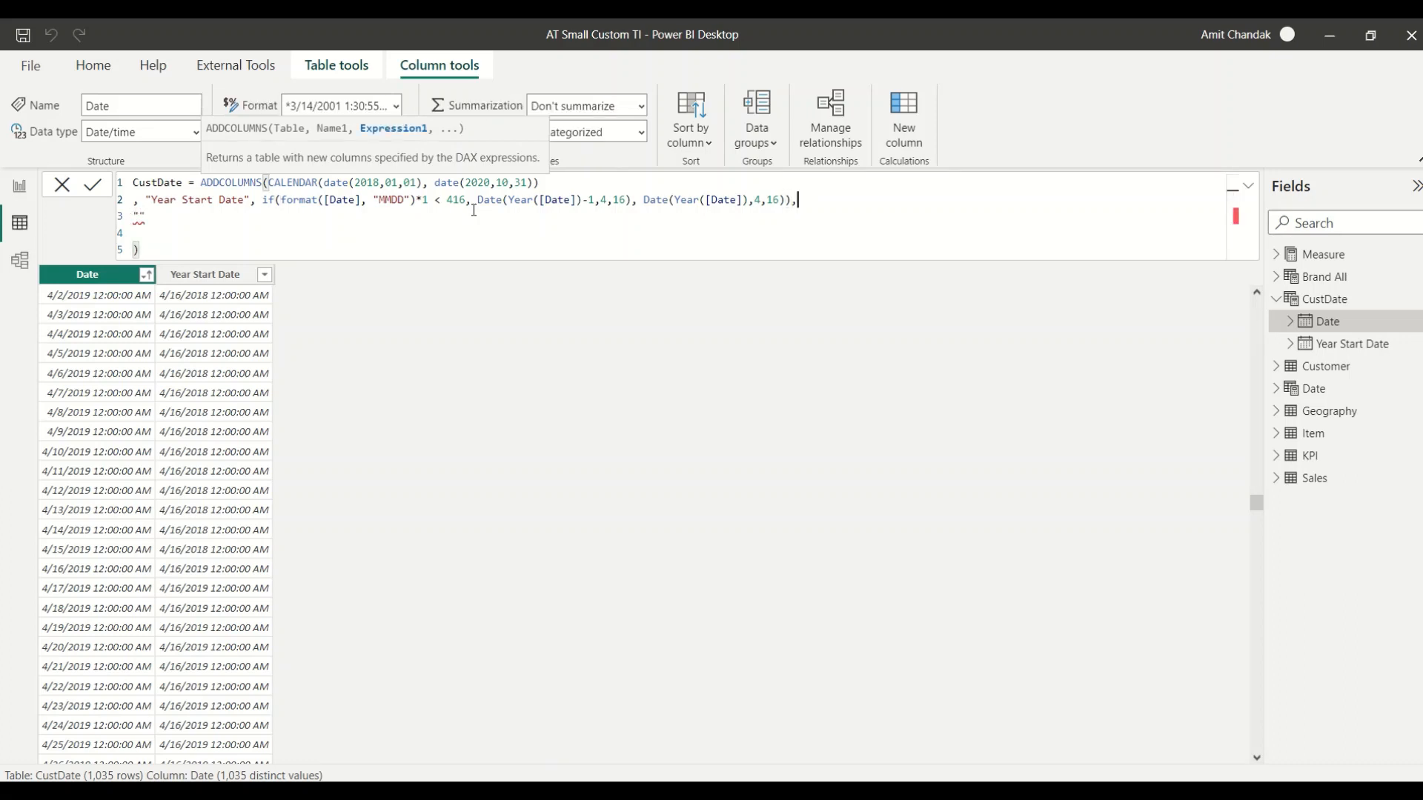
Move the separating comma to the start of the new line and name the new column "Year End Date", followed by a comma.
{"action": "key", "text": "BackSpace"}
{"action": "key", "text": "Left"}
{"action": "key", "text": "Left"}
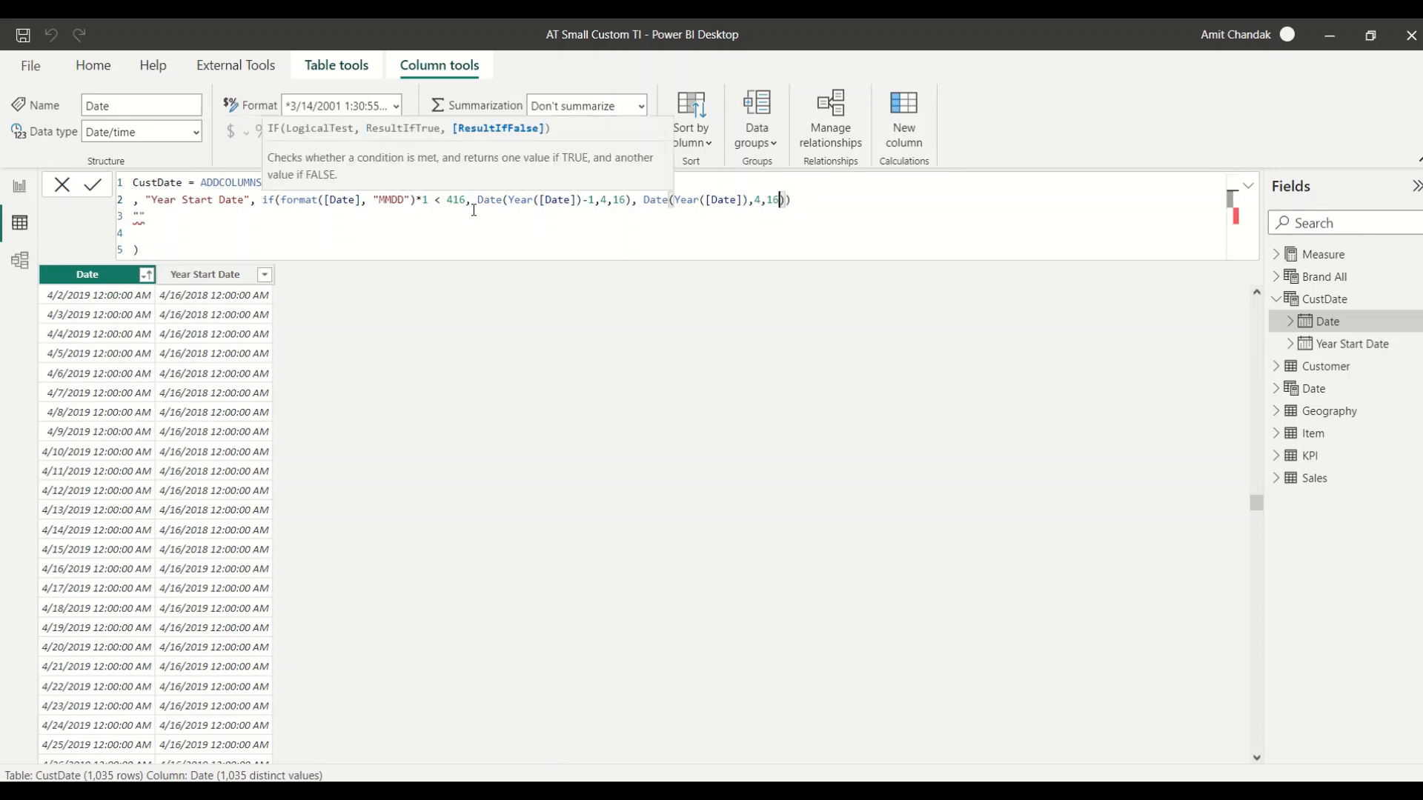
{"action": "left_click", "coordinate": [139, 216]}
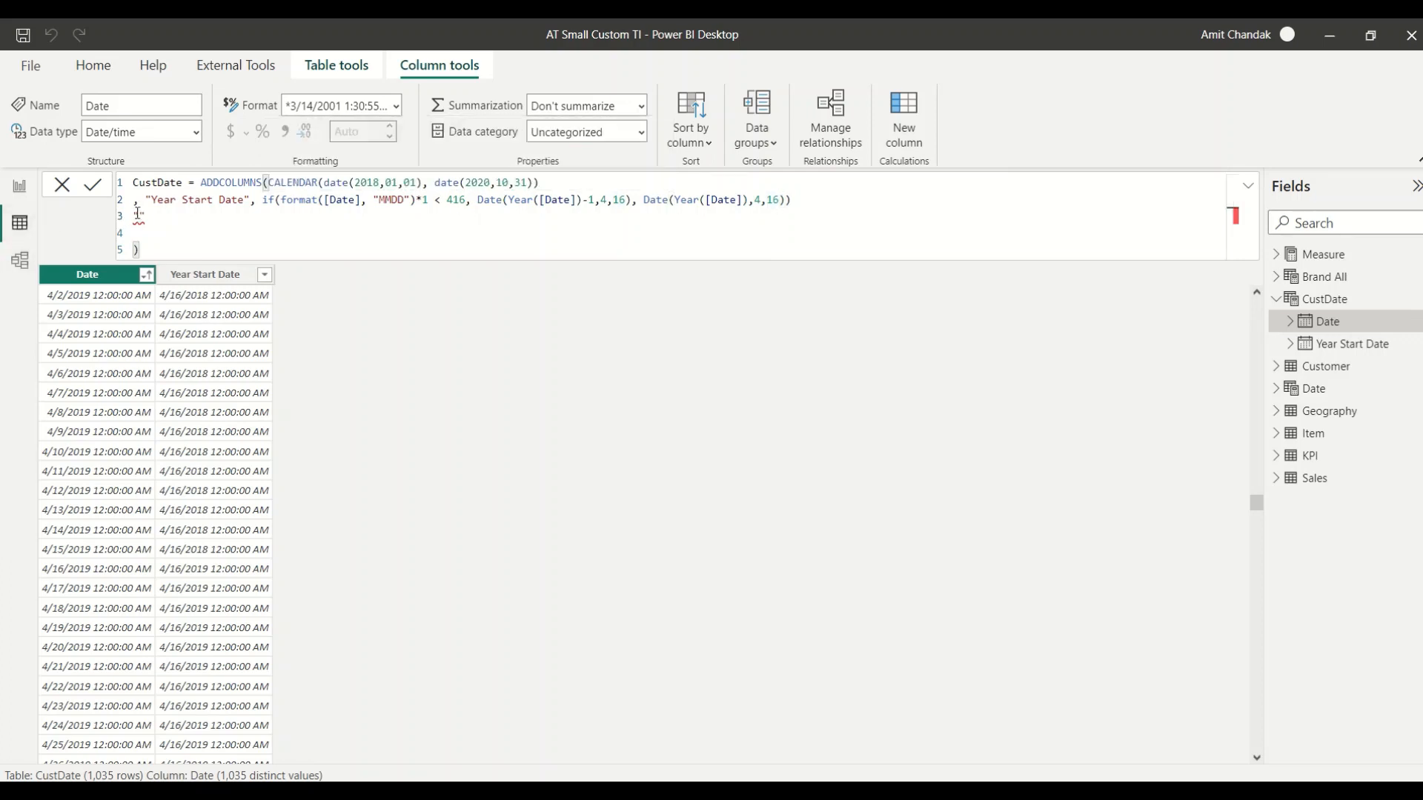
{"action": "type", "text": "\""}
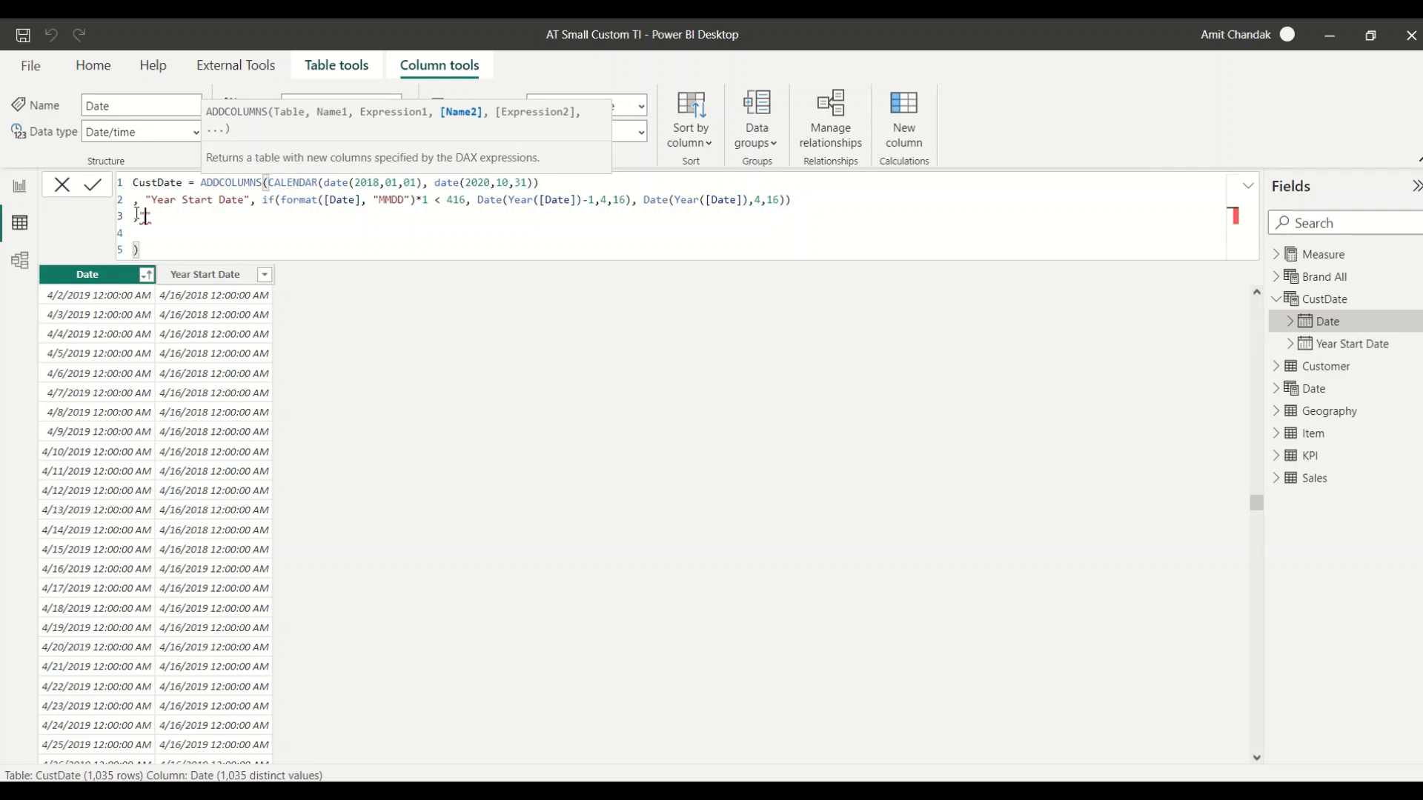
{"action": "type", "text": "Year End Date\","}
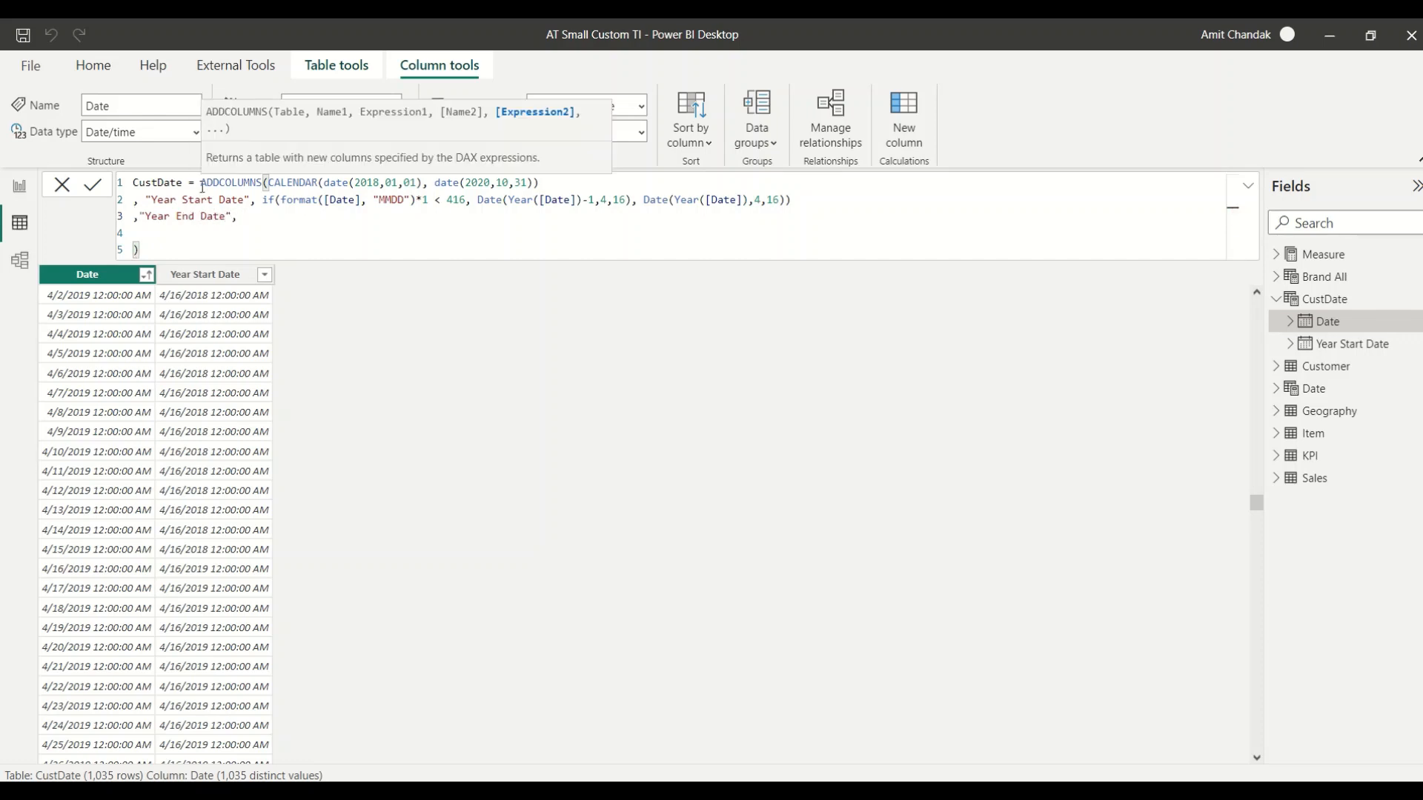
Copy the opening if(format([Date], "MMDD")*1 < 416, from Year Start Date into the Year End Date expression.
{"action": "left_click_drag", "start_coordinate": [477, 200], "coordinate": [263, 200]}
{"action": "key", "text": "ctrl+c"}
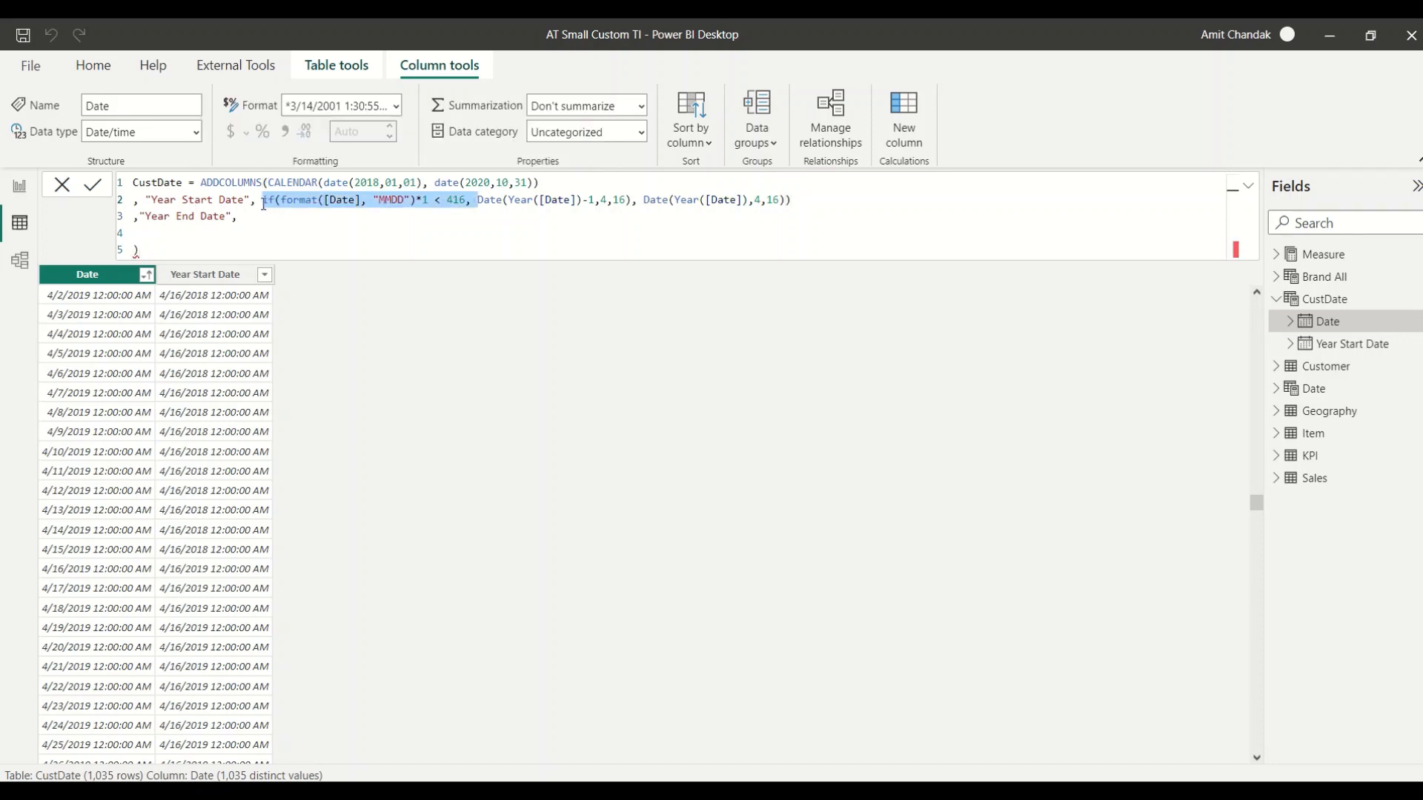
{"action": "left_click", "coordinate": [256, 220]}
{"action": "key", "text": "ctrl+v"}
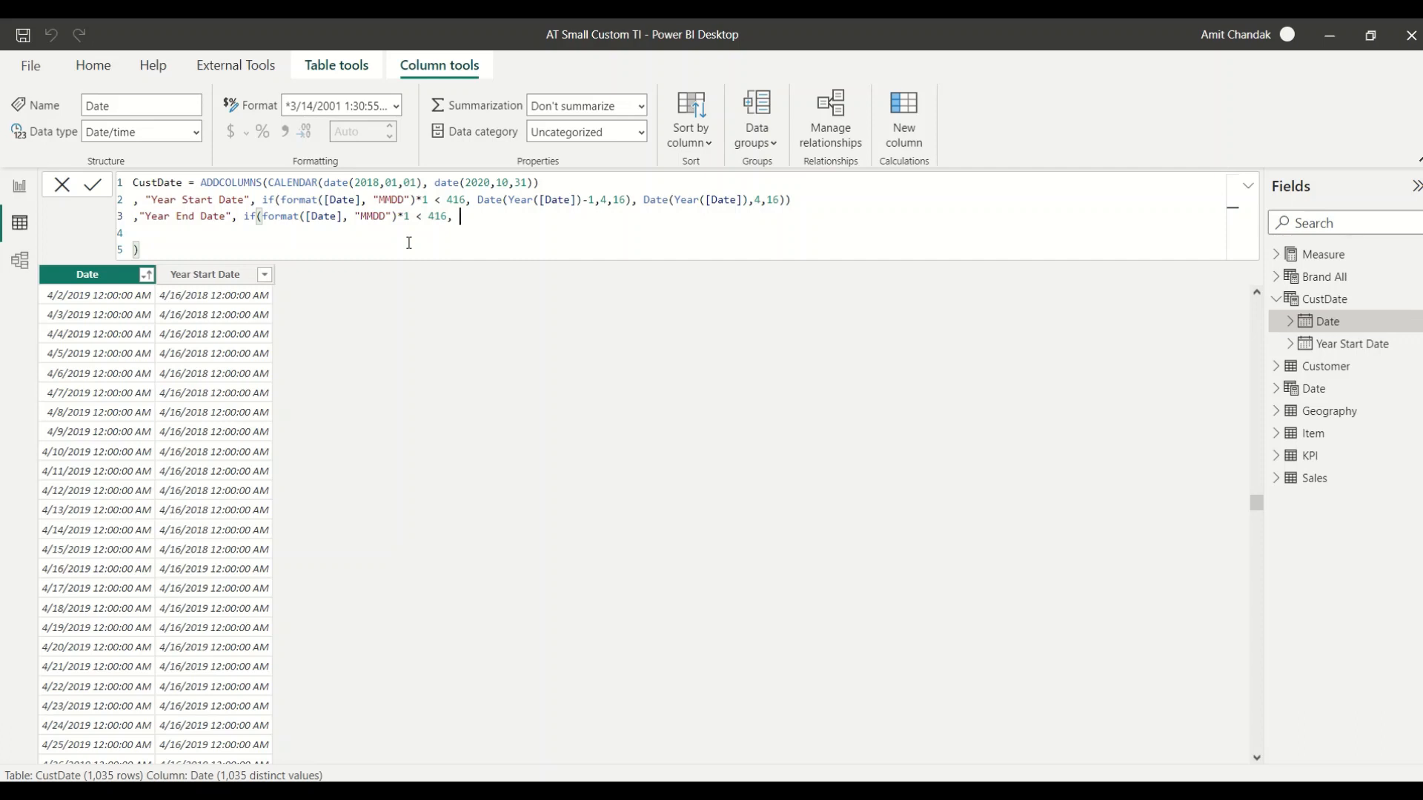
Set the Year End Date result for dates before April 16 to Date(Year([Date]),4,15).
{"action": "type", "text": "Date("}
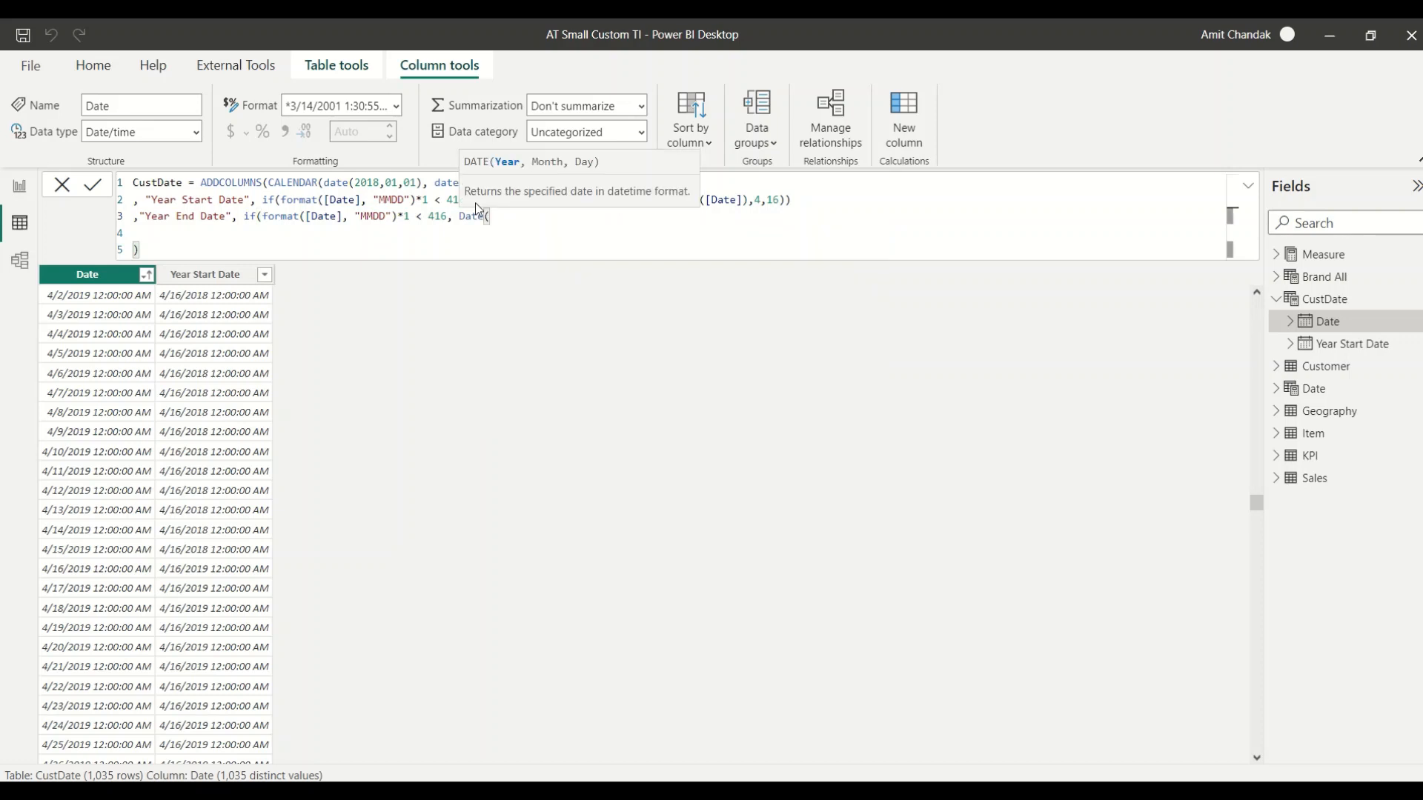
{"action": "type", "text": "Year("}
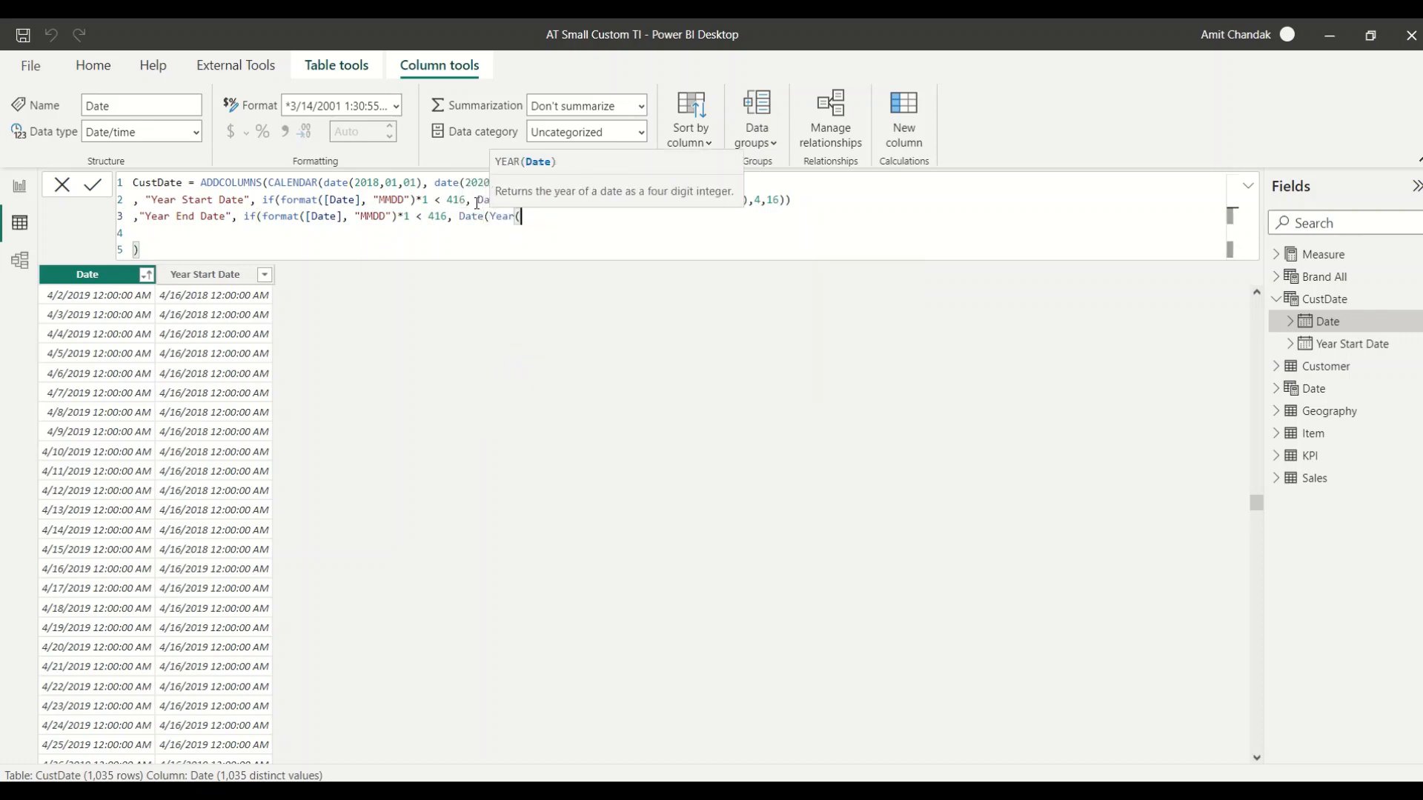
{"action": "type", "text": "[Date"}
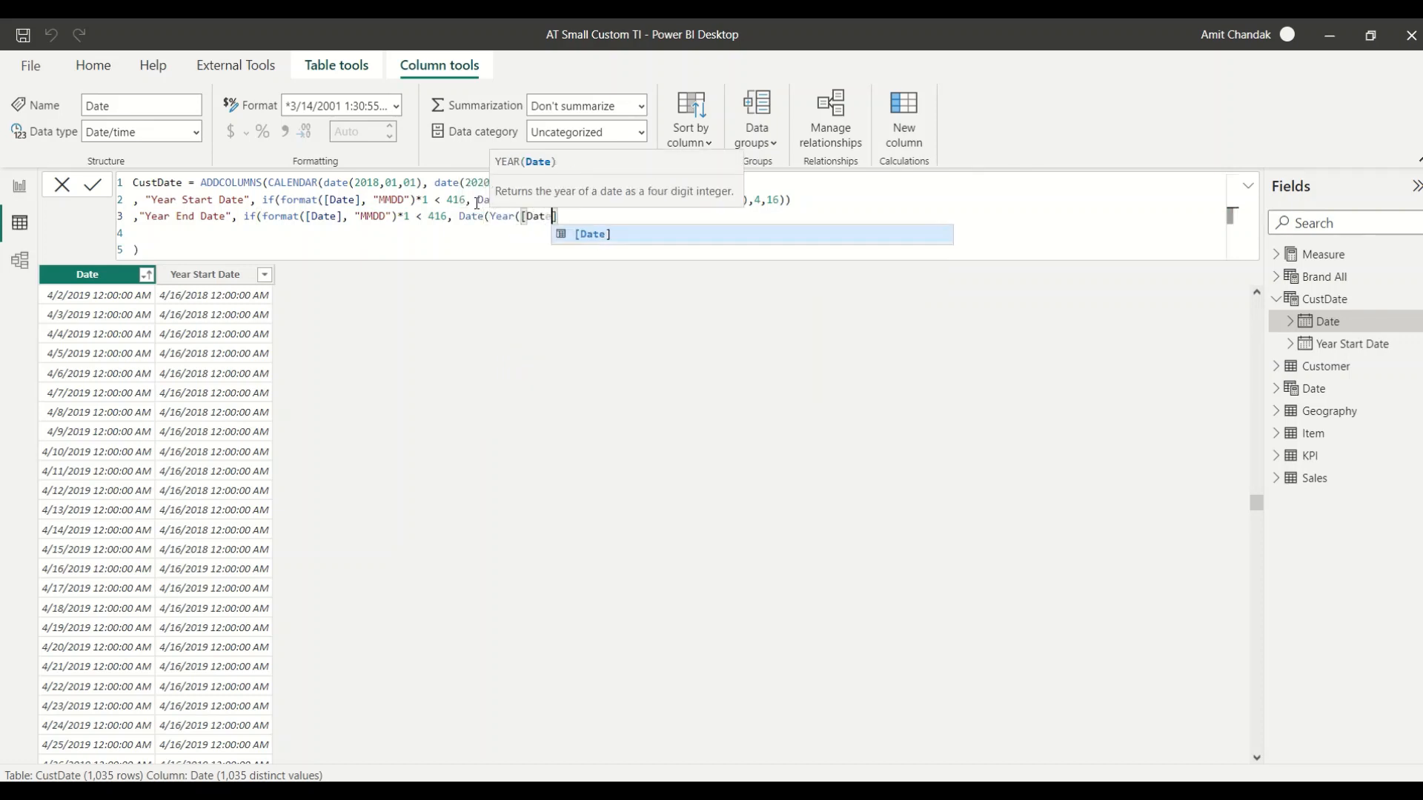
{"action": "type", "text": "]),"}
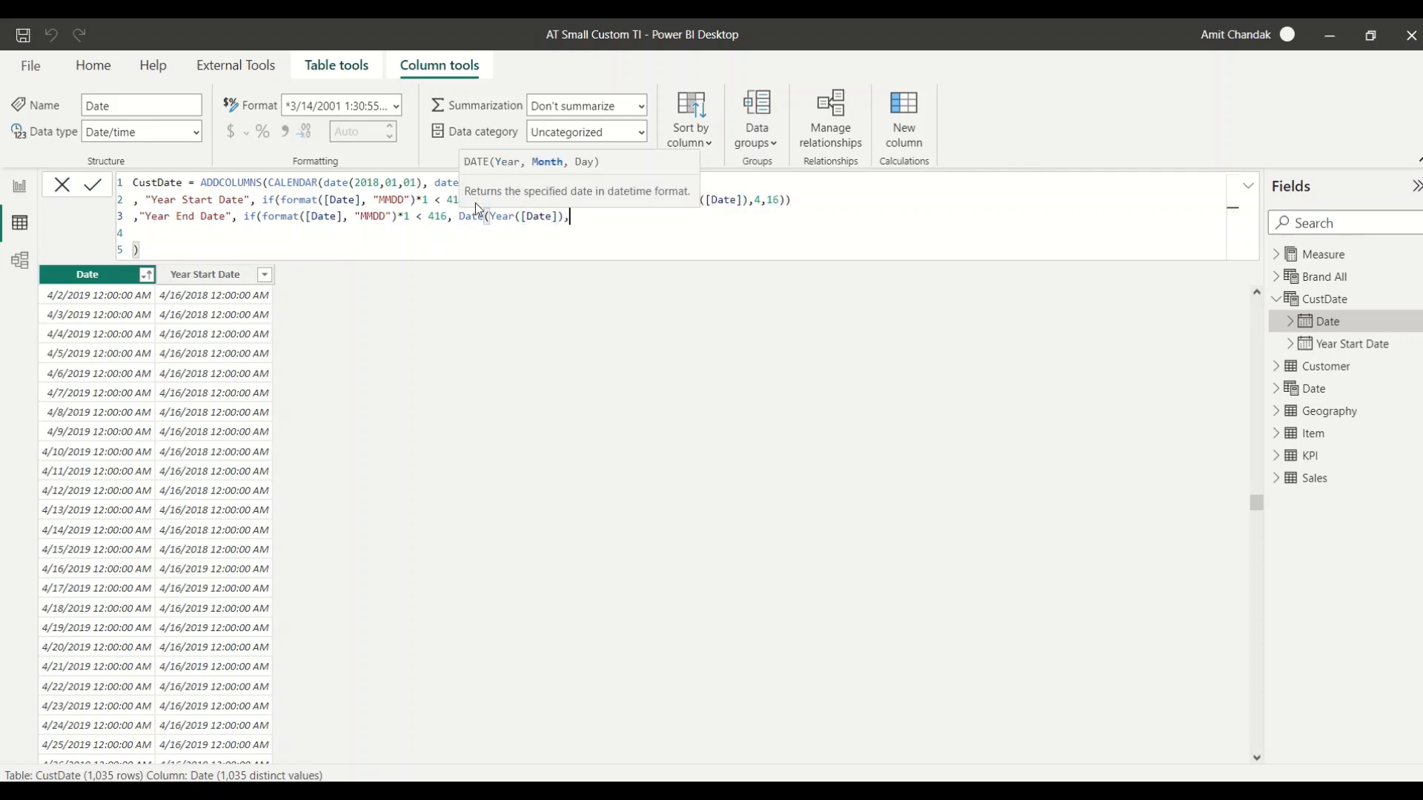
{"action": "type", "text": "4,15), "}
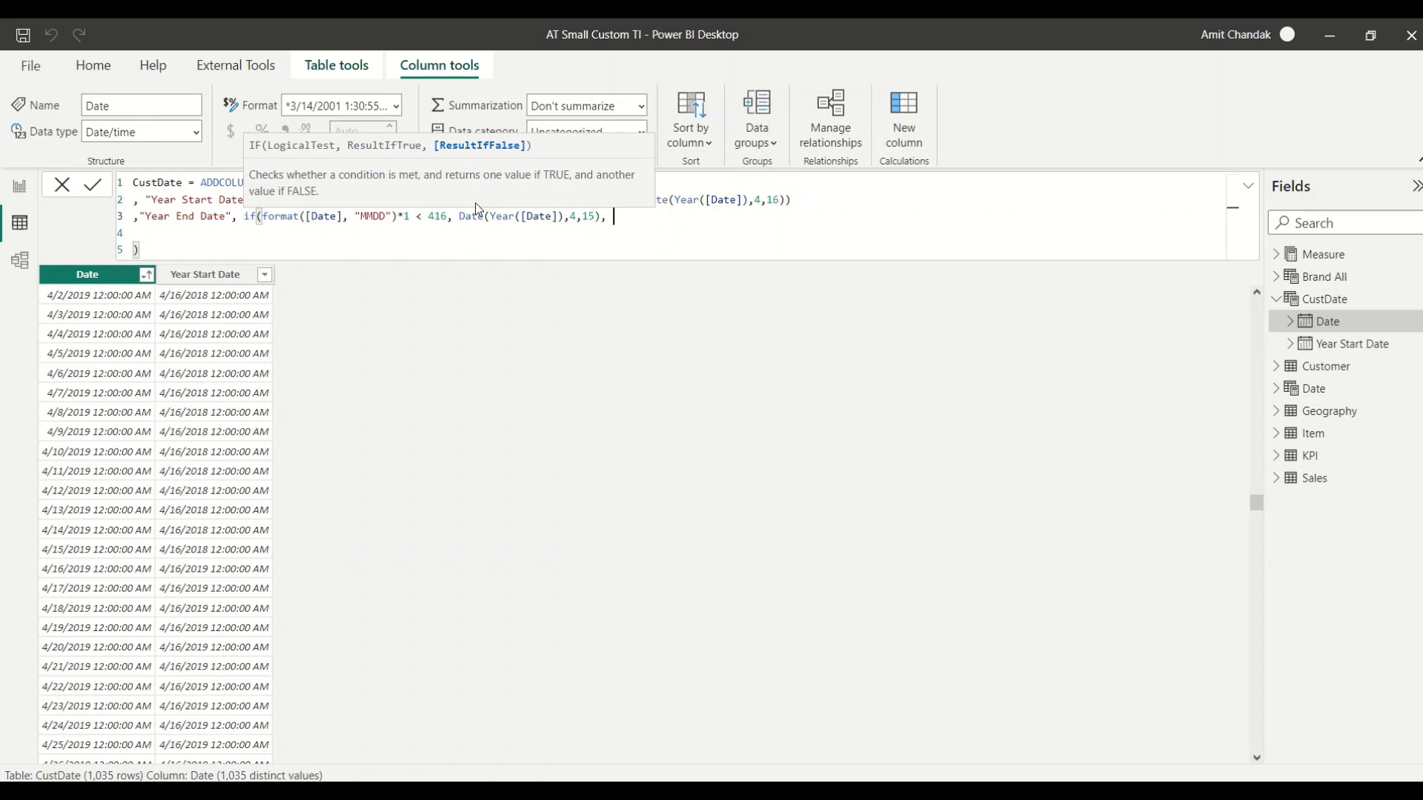
Set the Year End Date result for all other dates to Date(Year([Date])+1,4,15), close the if expression and commit the table formula.
{"action": "type", "text": "Date("}
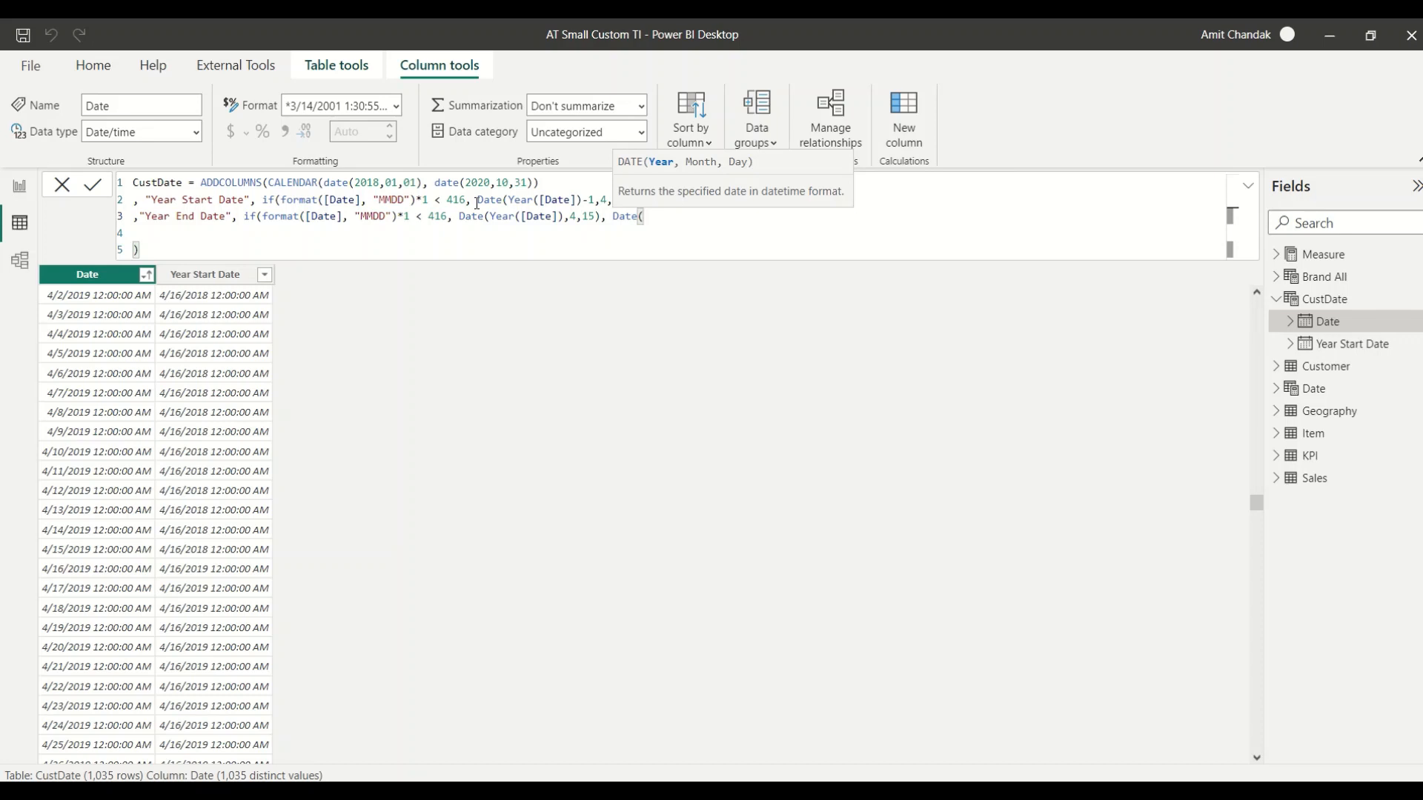
{"action": "type", "text": "Ye"}
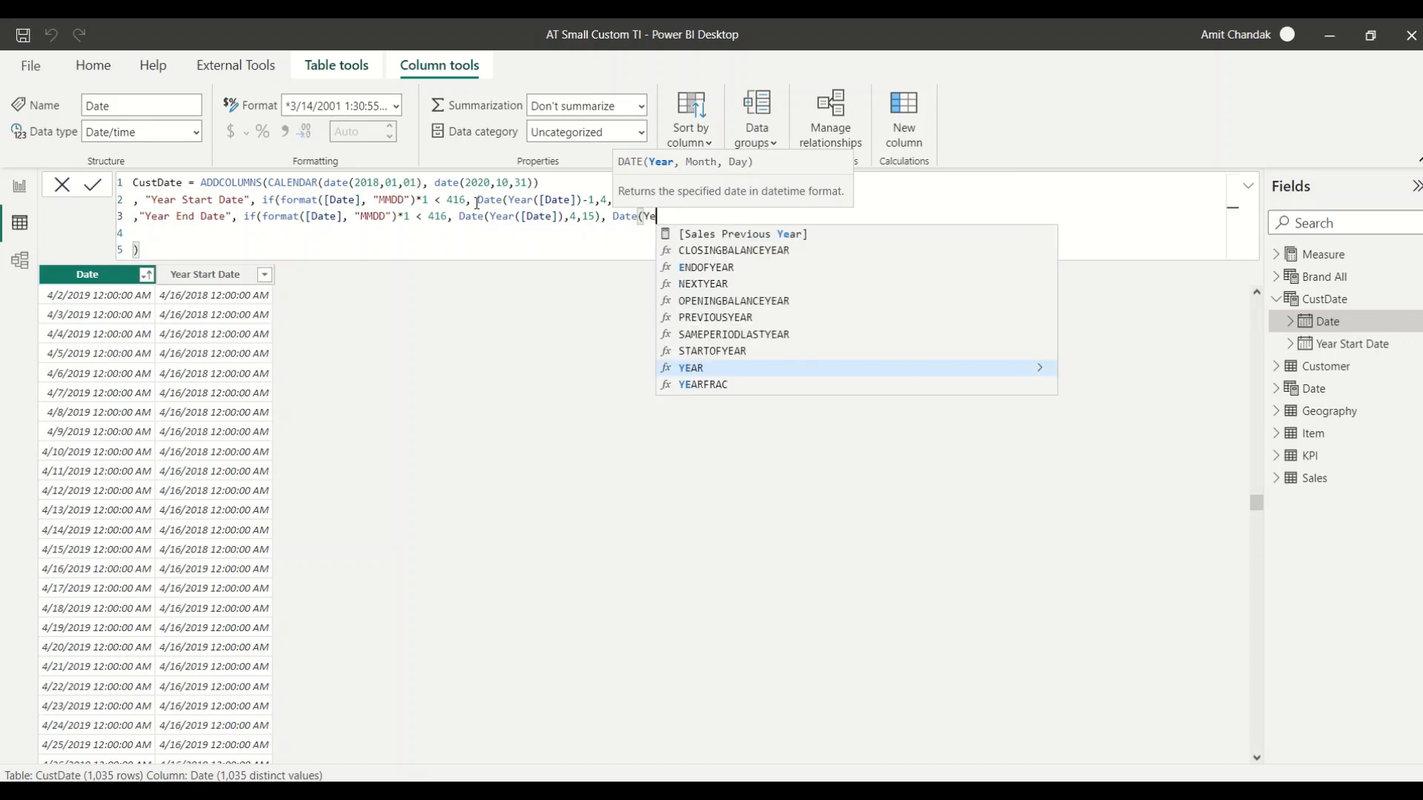
{"action": "type", "text": "ar([Dat"}
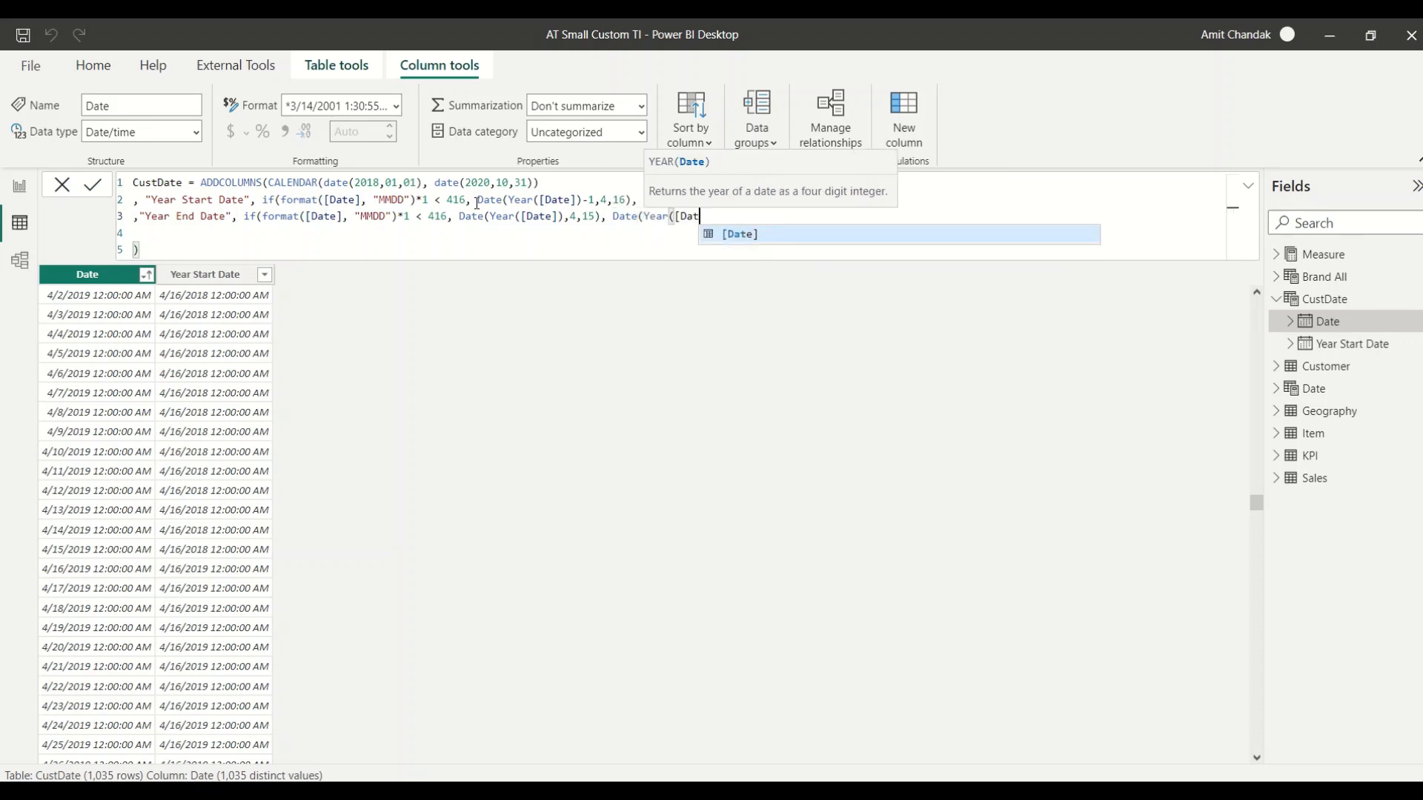
{"action": "type", "text": "e])"}
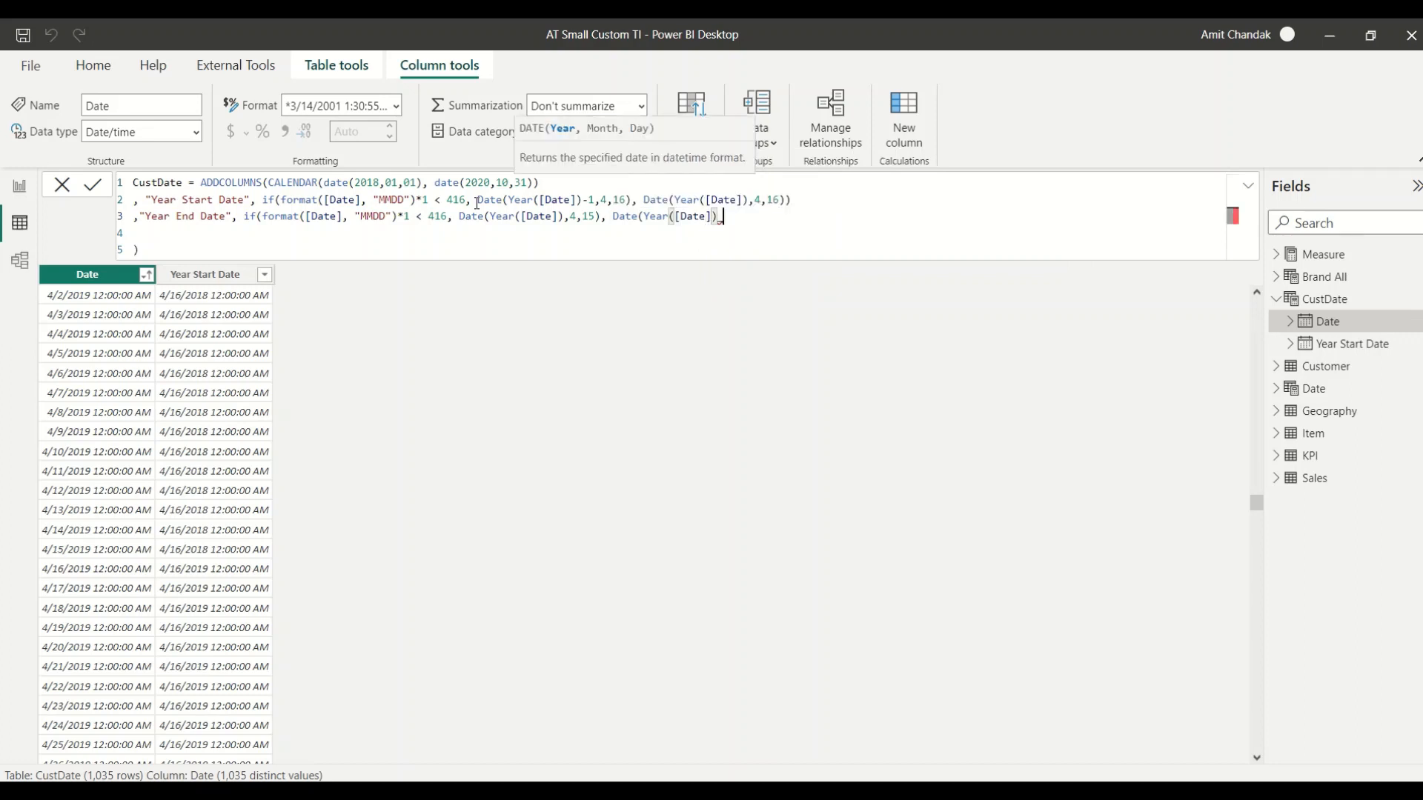
{"action": "type", "text": "+1"}
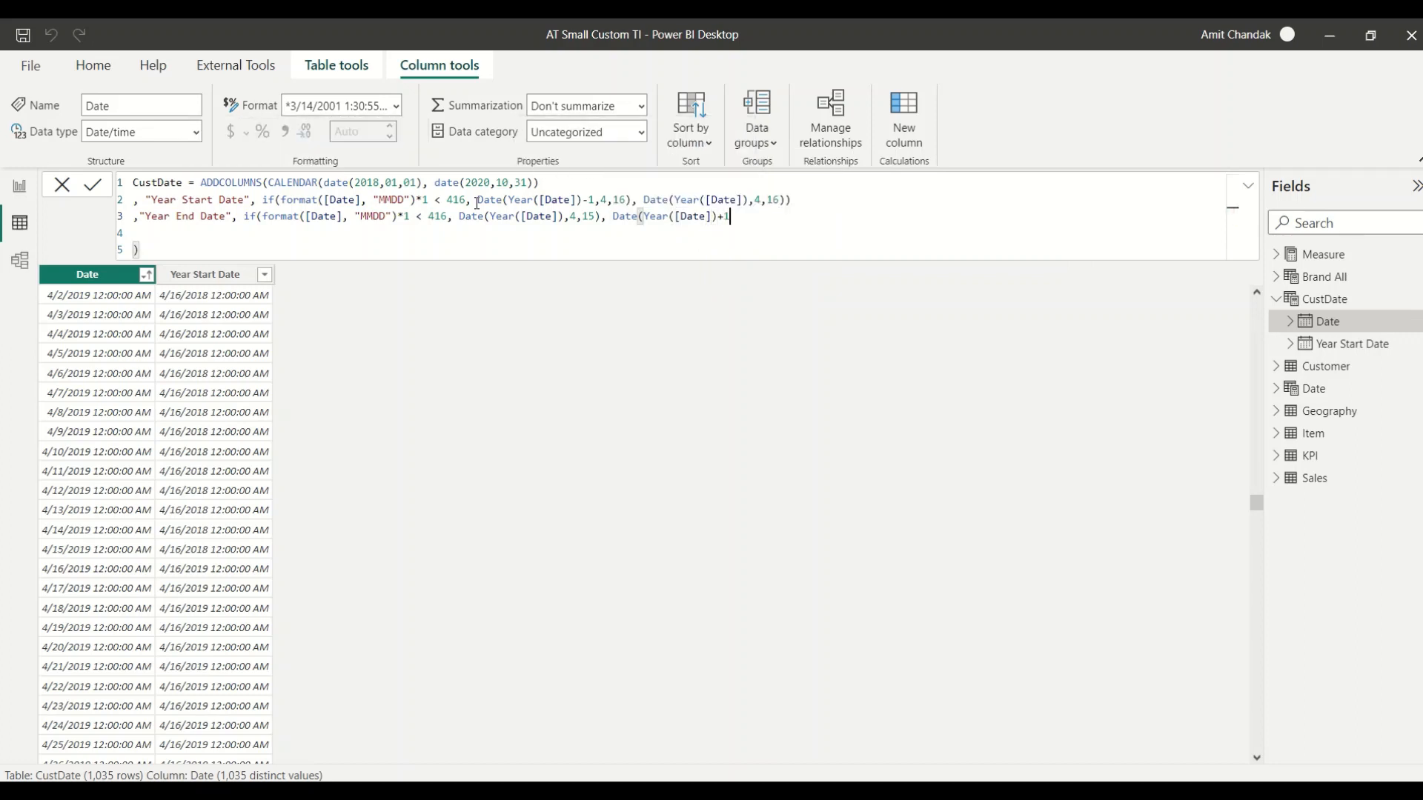
{"action": "type", "text": ","}
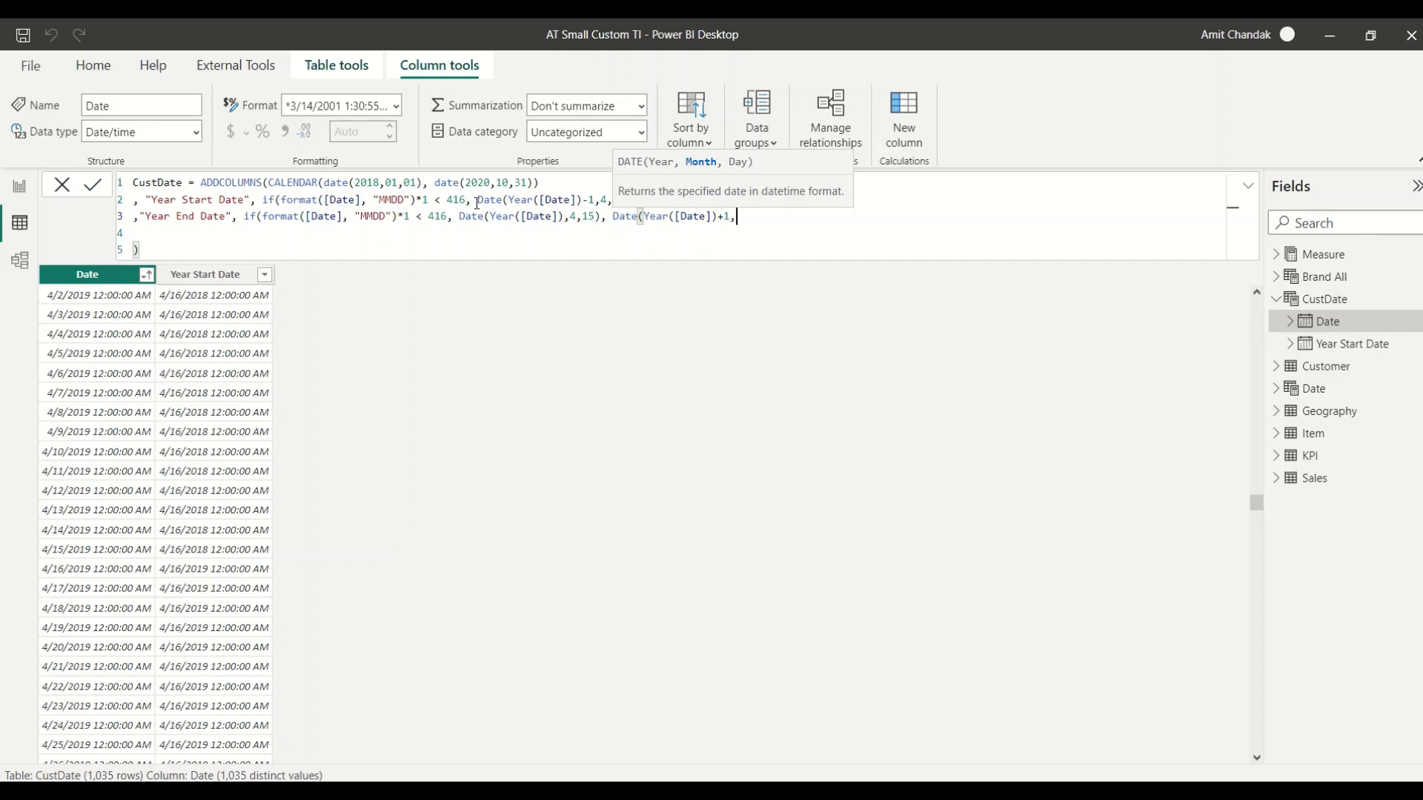
{"action": "type", "text": "4,15))"}
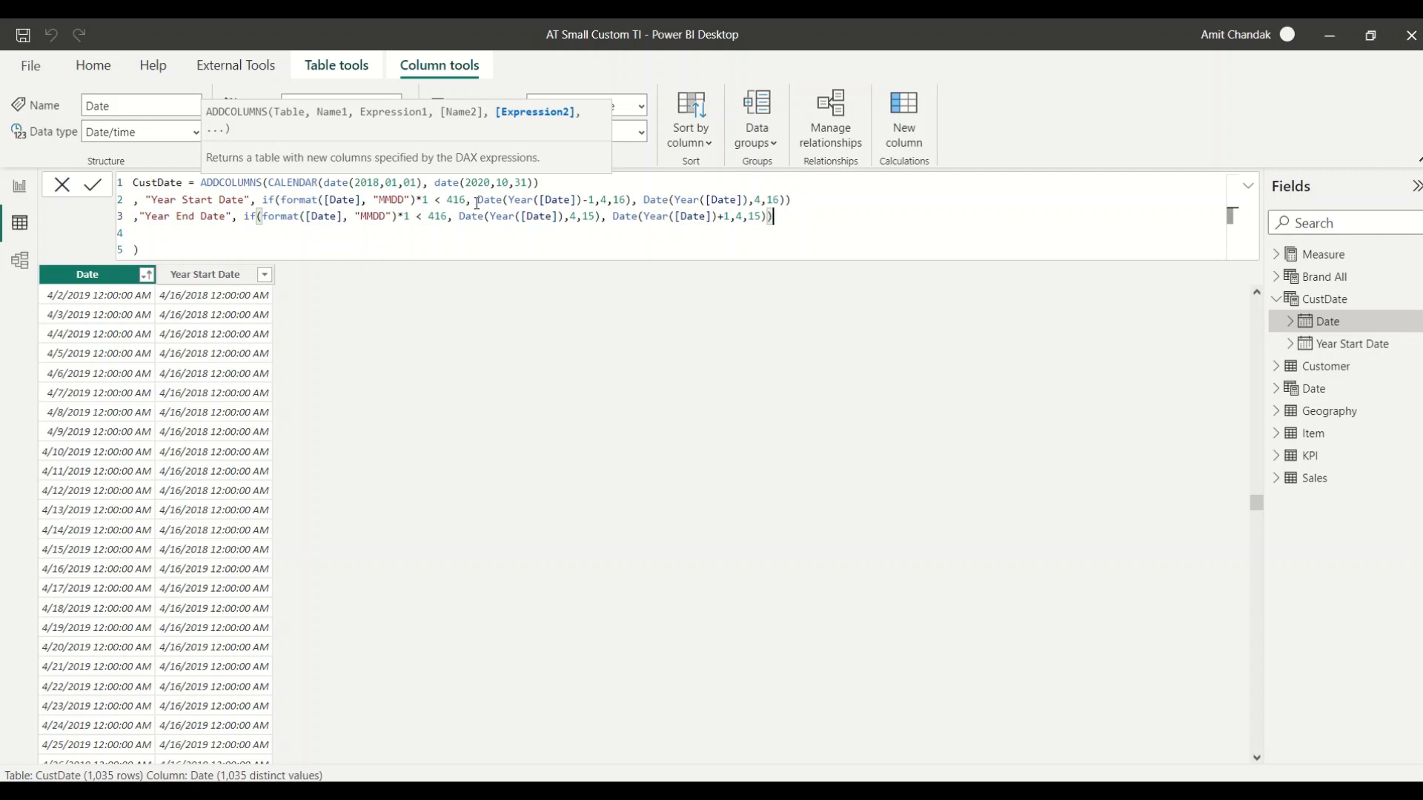
{"action": "key", "text": "Return"}
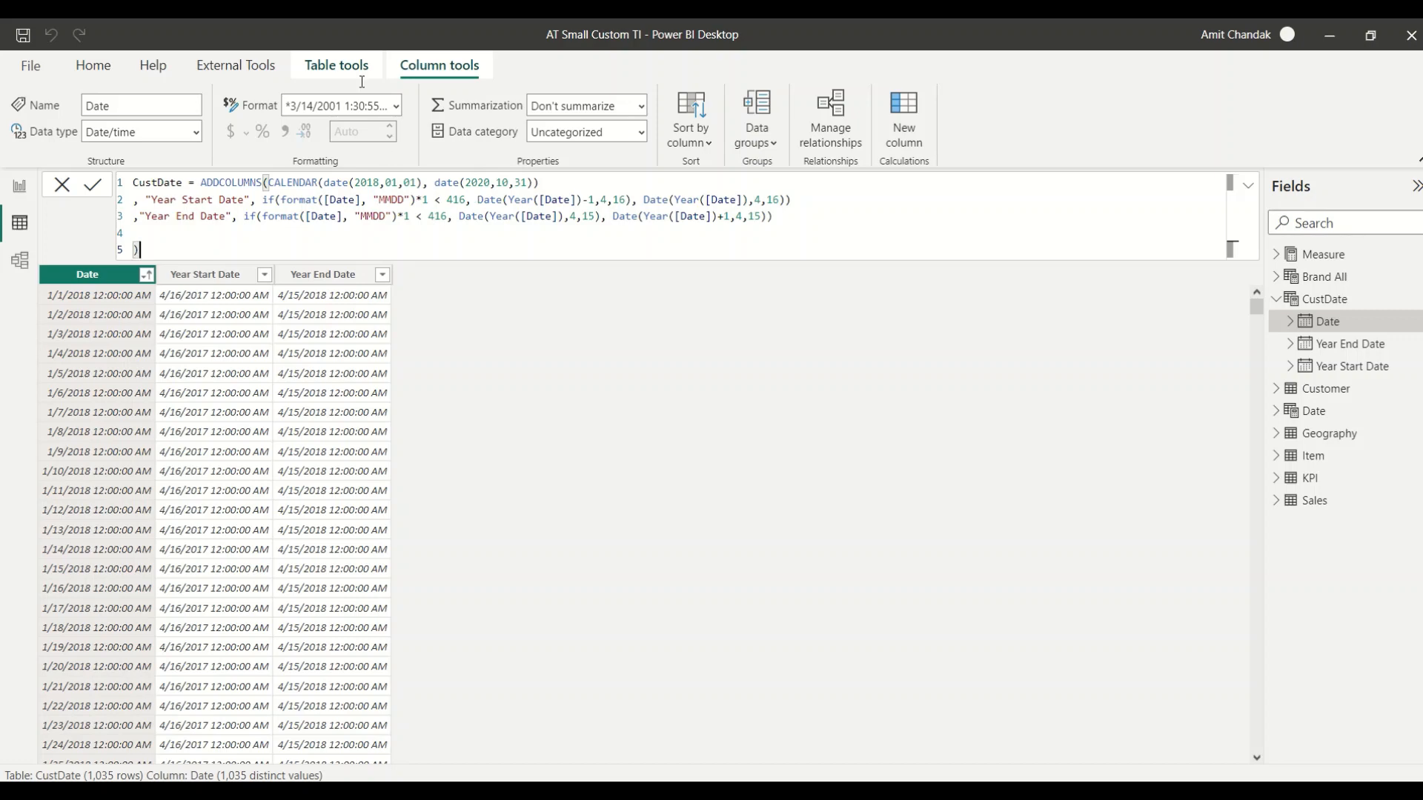
Examine how the Year Start Date and Year End Date values change between April 15 and 16, 2018.
{"action": "scroll", "coordinate": [297, 559], "scroll_direction": "down", "scroll_amount": 20}
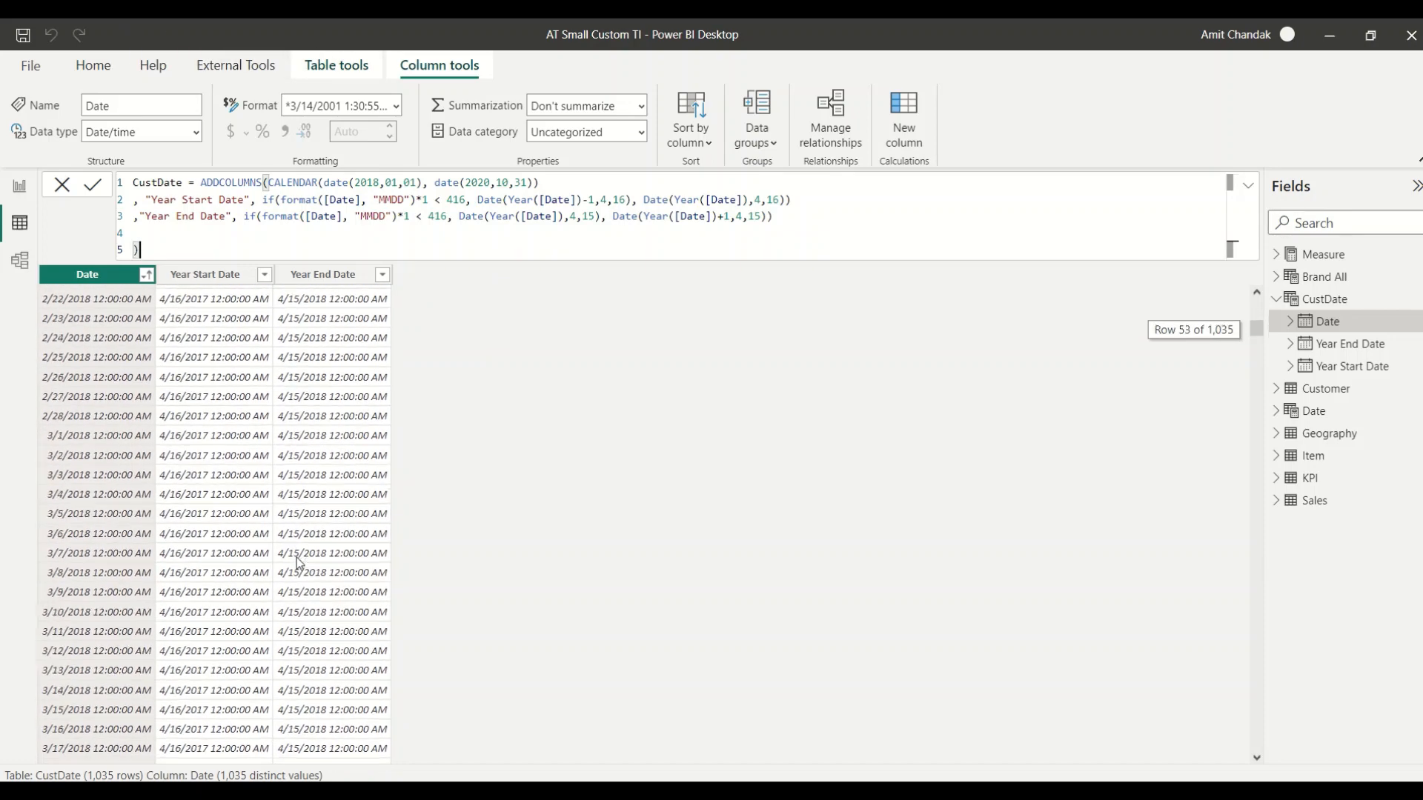
{"action": "scroll", "coordinate": [299, 563], "scroll_direction": "down", "scroll_amount": 5}
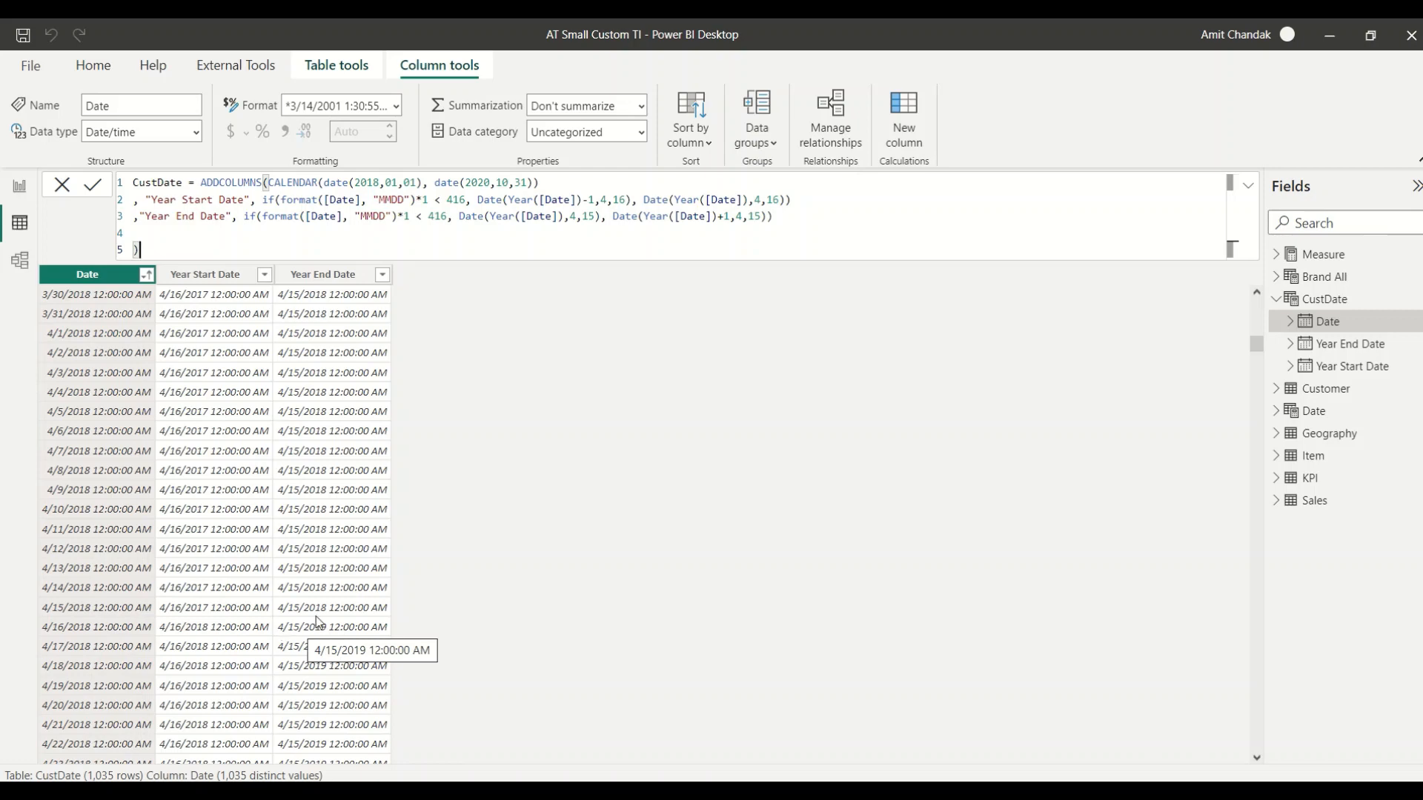
{"action": "left_click", "coordinate": [82, 611]}
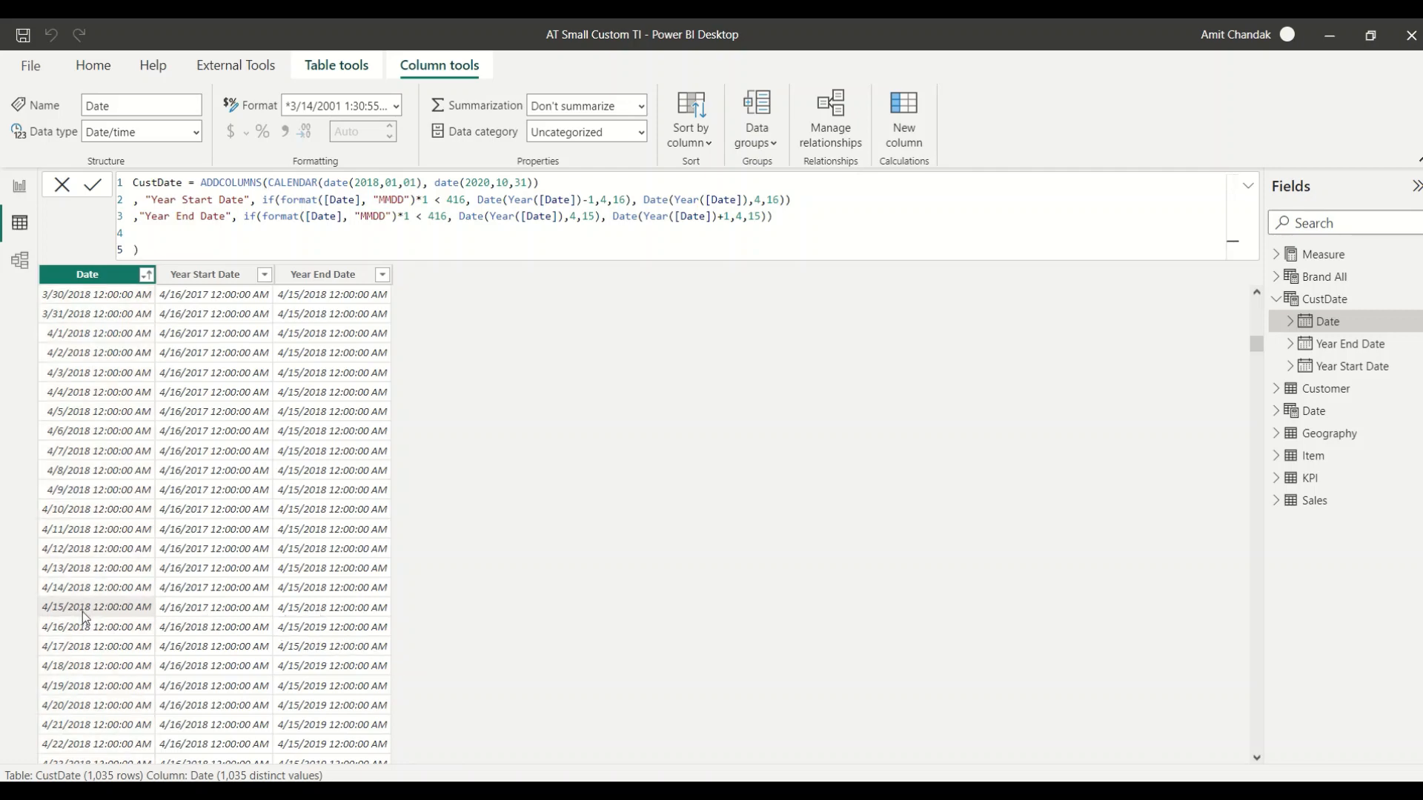
{"action": "left_click", "coordinate": [318, 607]}
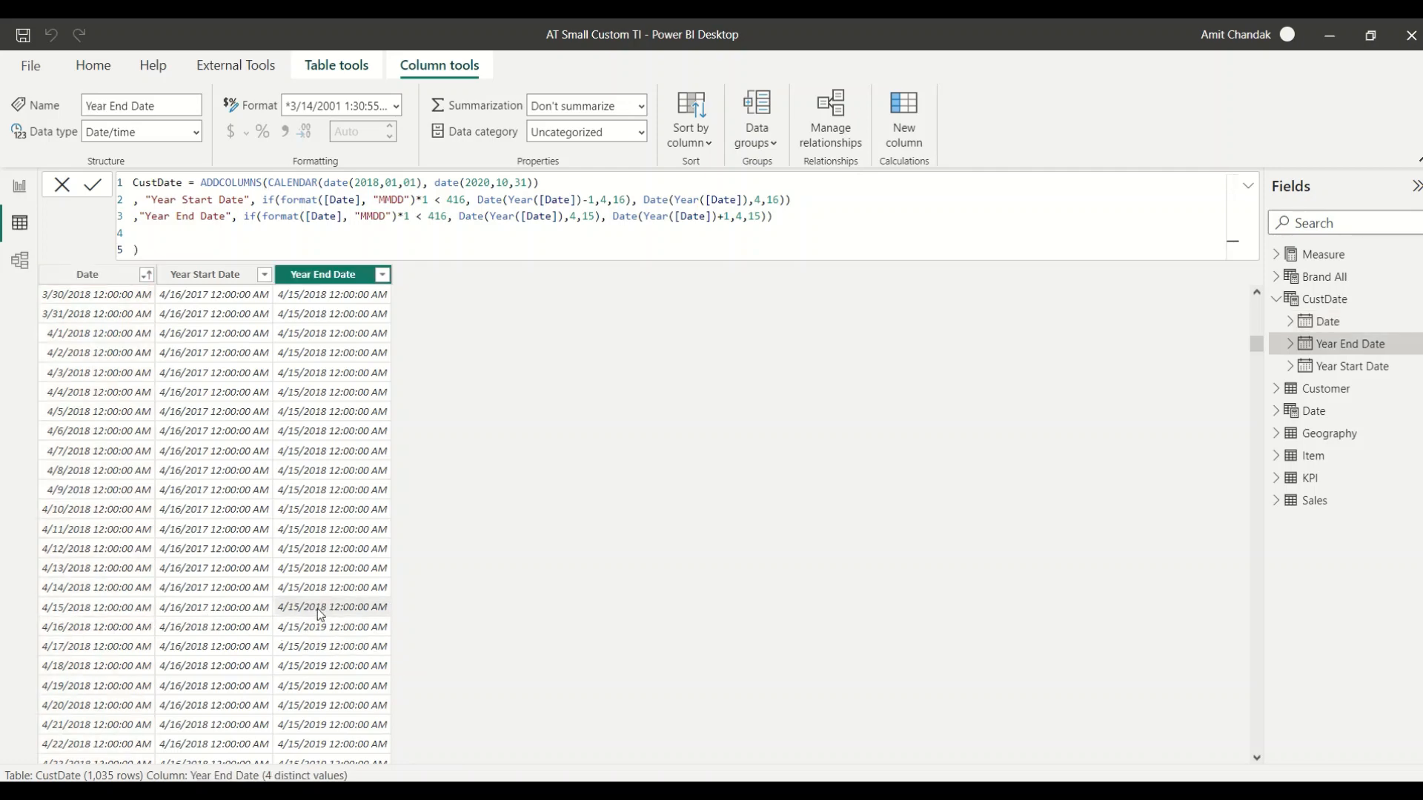
{"action": "left_click", "coordinate": [219, 617]}
Start another column on the empty formula line before the closing parenthesis, naming it "Month Start Date" followed by a comma.
{"action": "left_click", "coordinate": [150, 234]}
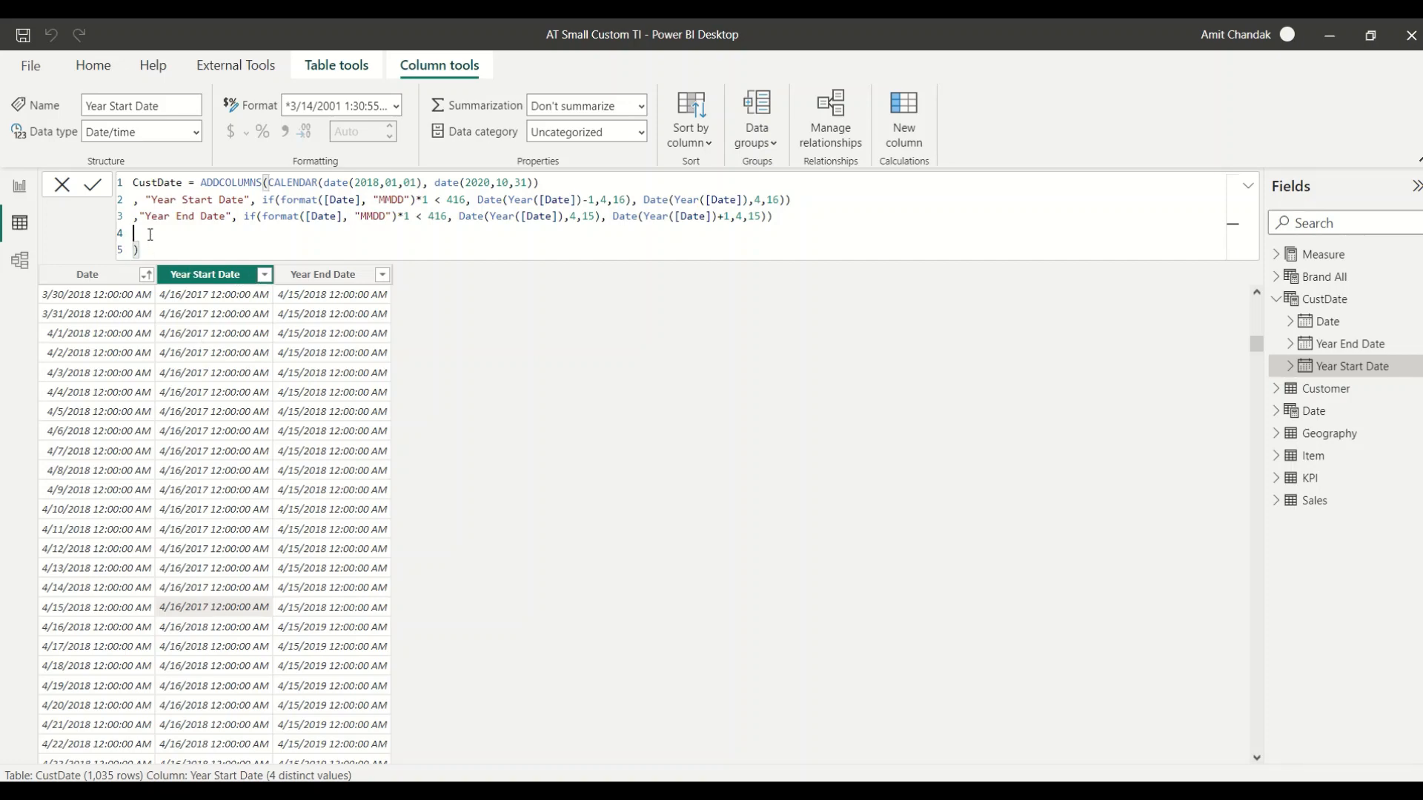
{"action": "type", "text": ","}
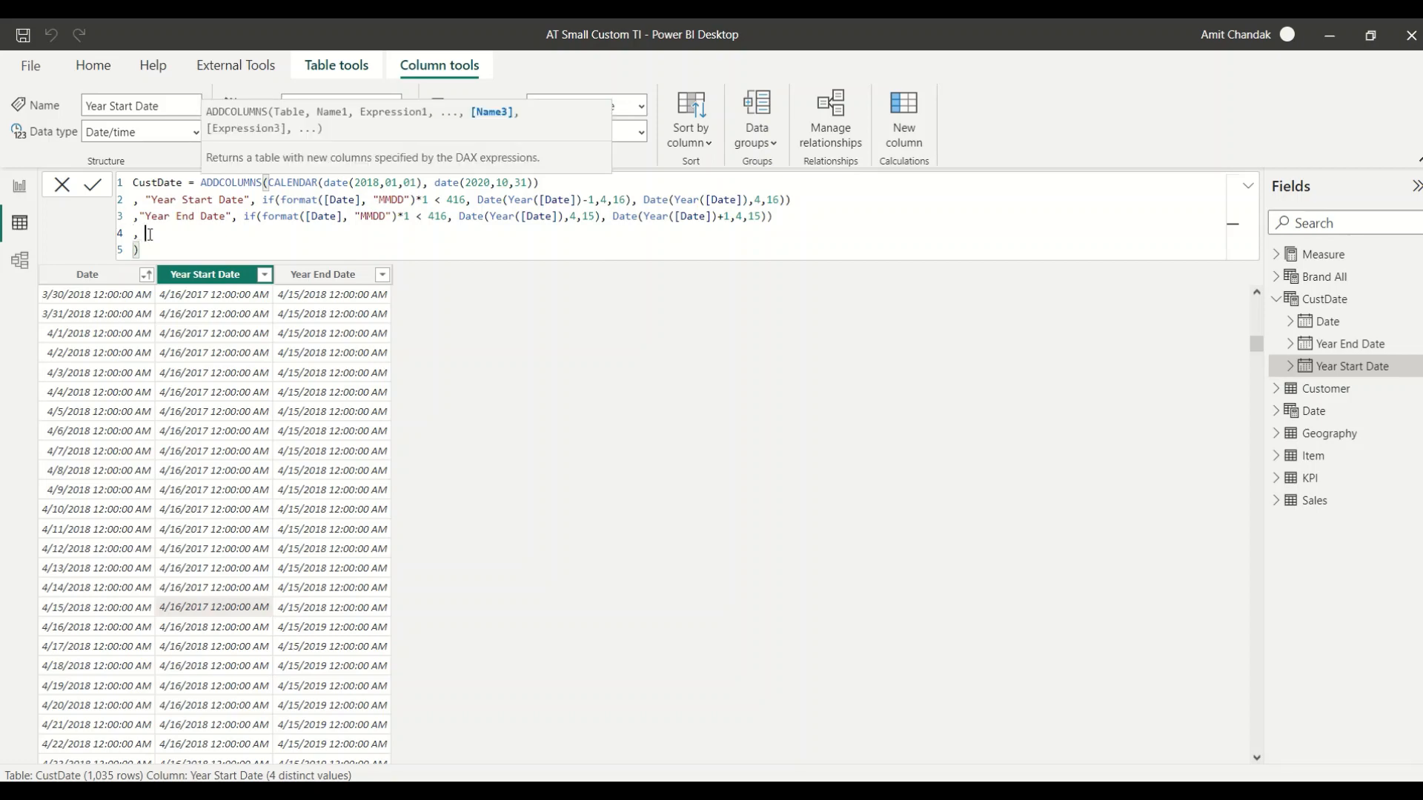
{"action": "type", "text": " \"Month Start Date\","}
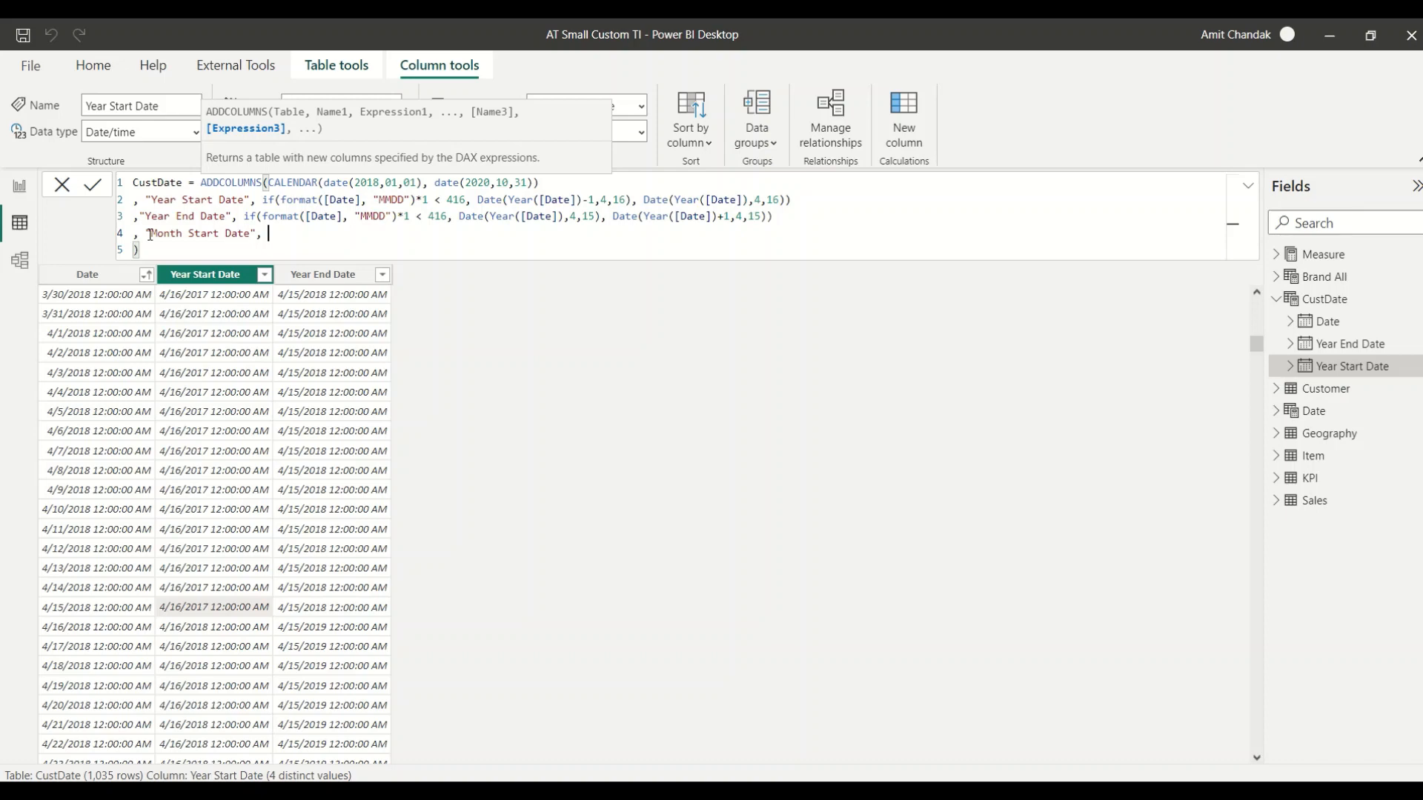
Begin the Month Start Date expression with if(day([Date]) <16 , EOMONTH([Date],-2)+16, and start its false result with EOMONTH.
{"action": "type", "text": "if(day"}
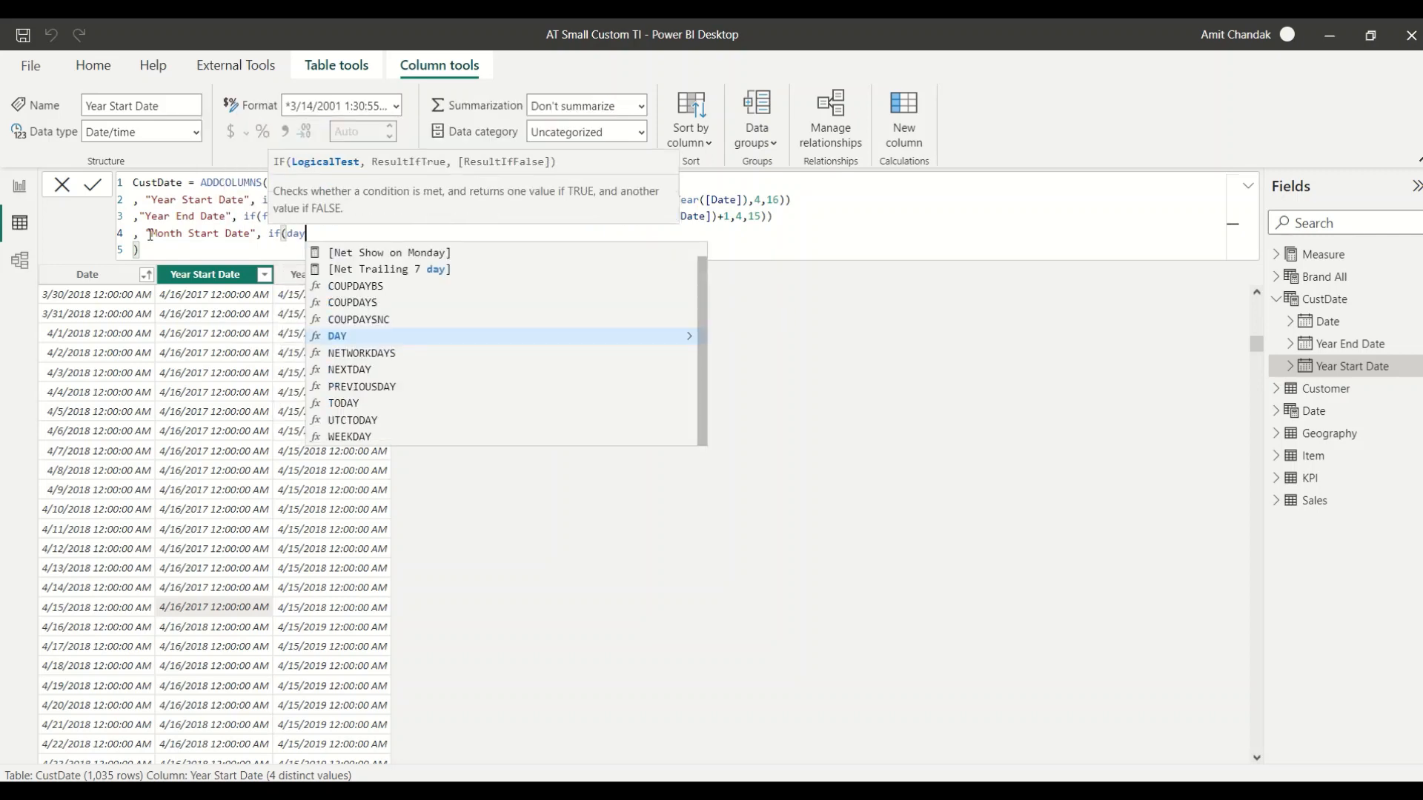
{"action": "type", "text": "([Date"}
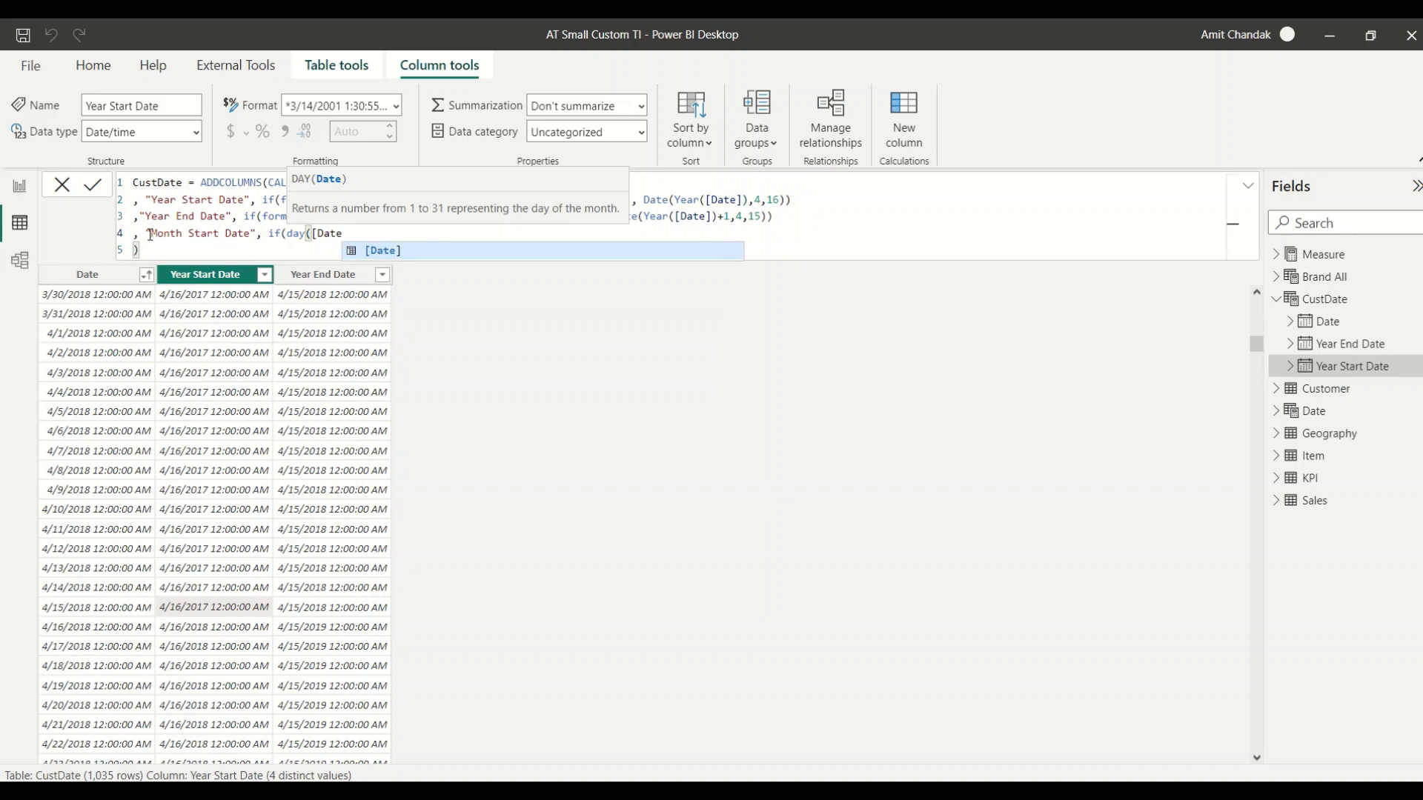
{"action": "type", "text": "]) <"}
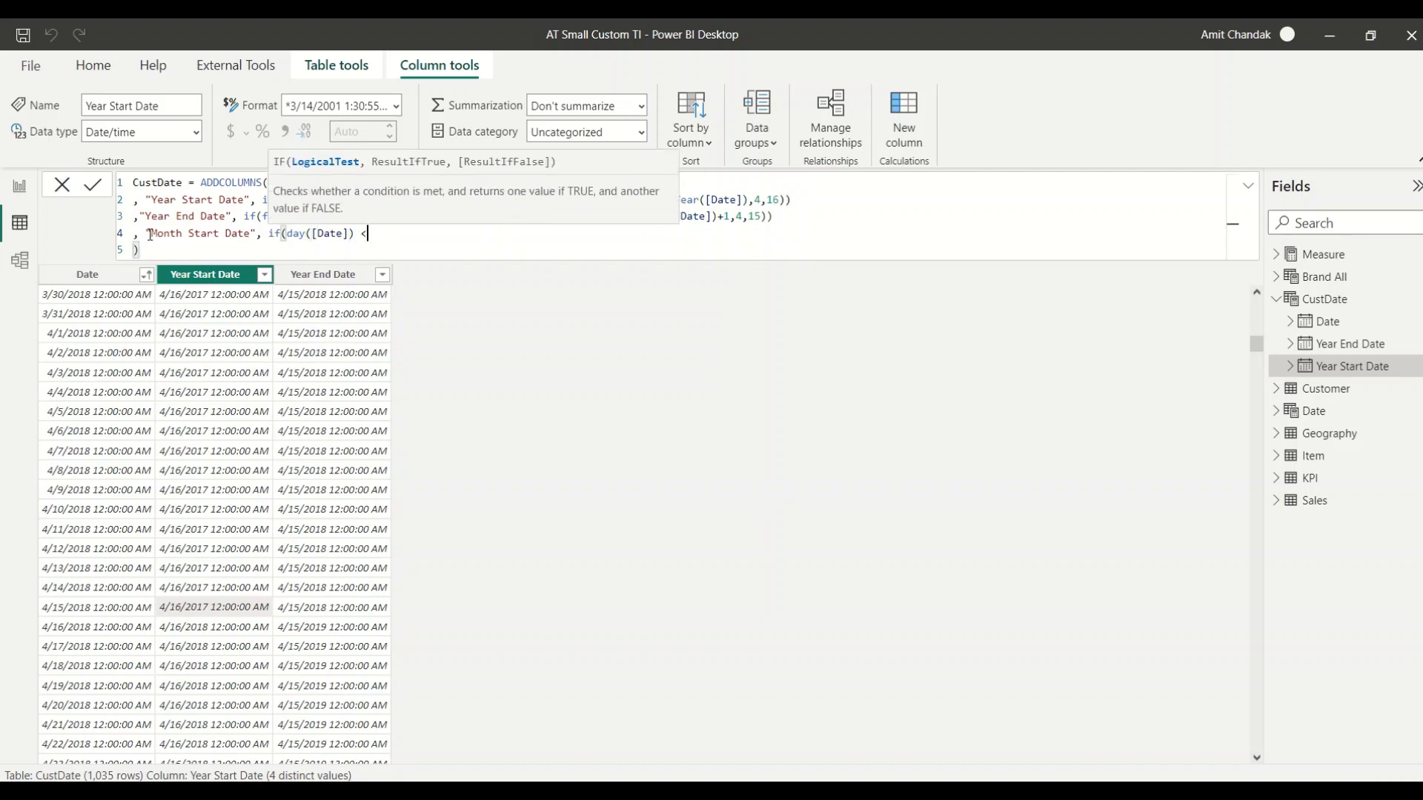
{"action": "type", "text": "16 , EOMONTH("}
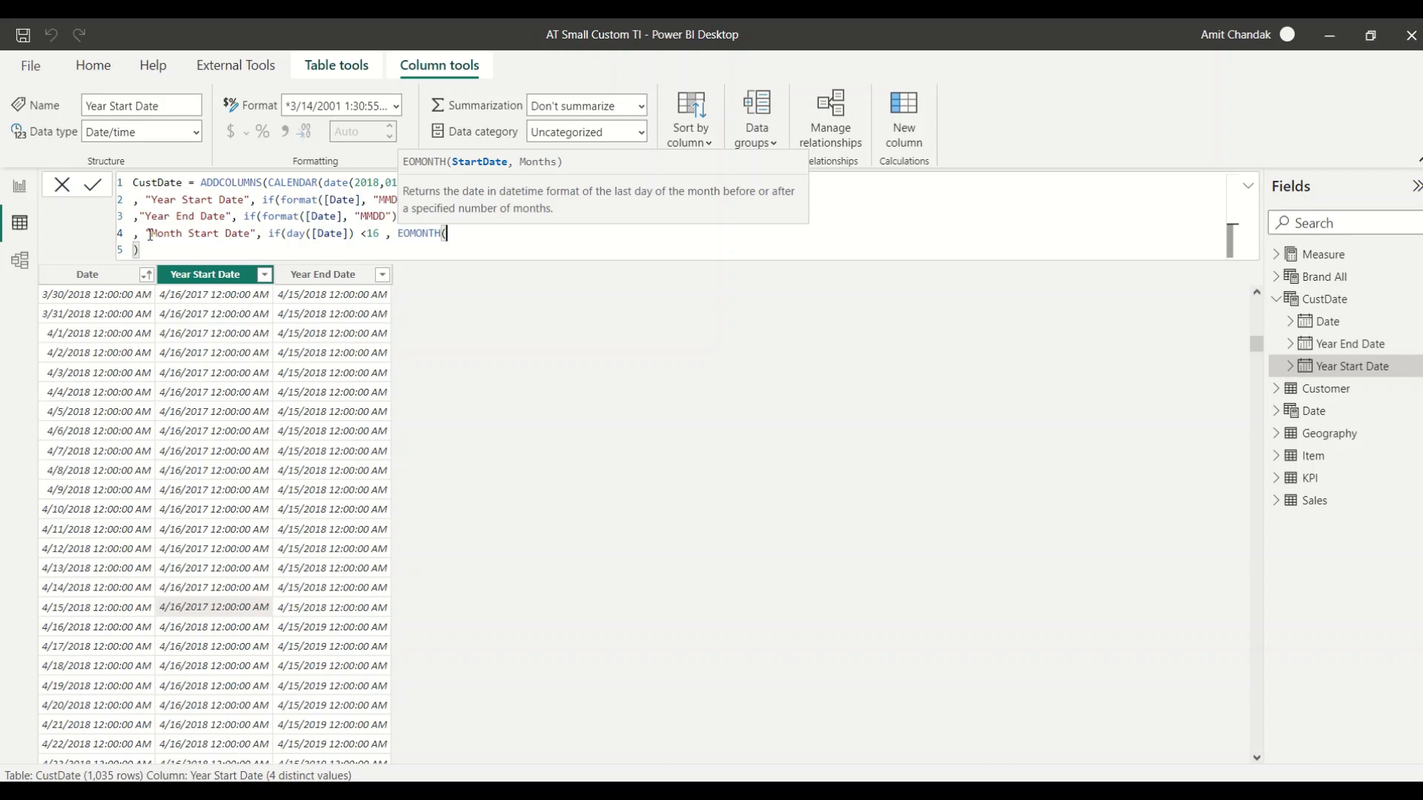
{"action": "type", "text": "[Date],-2"}
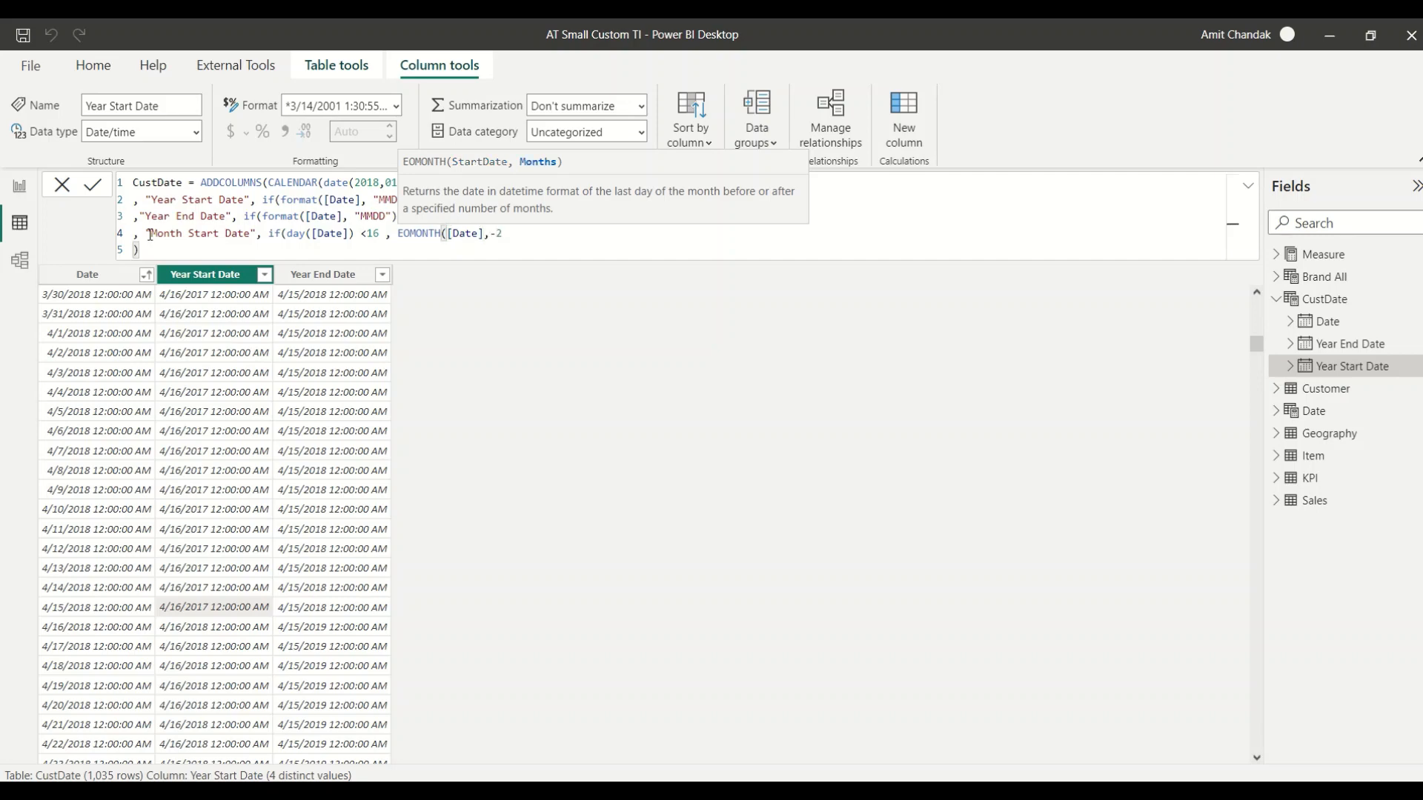
{"action": "type", "text": ")"}
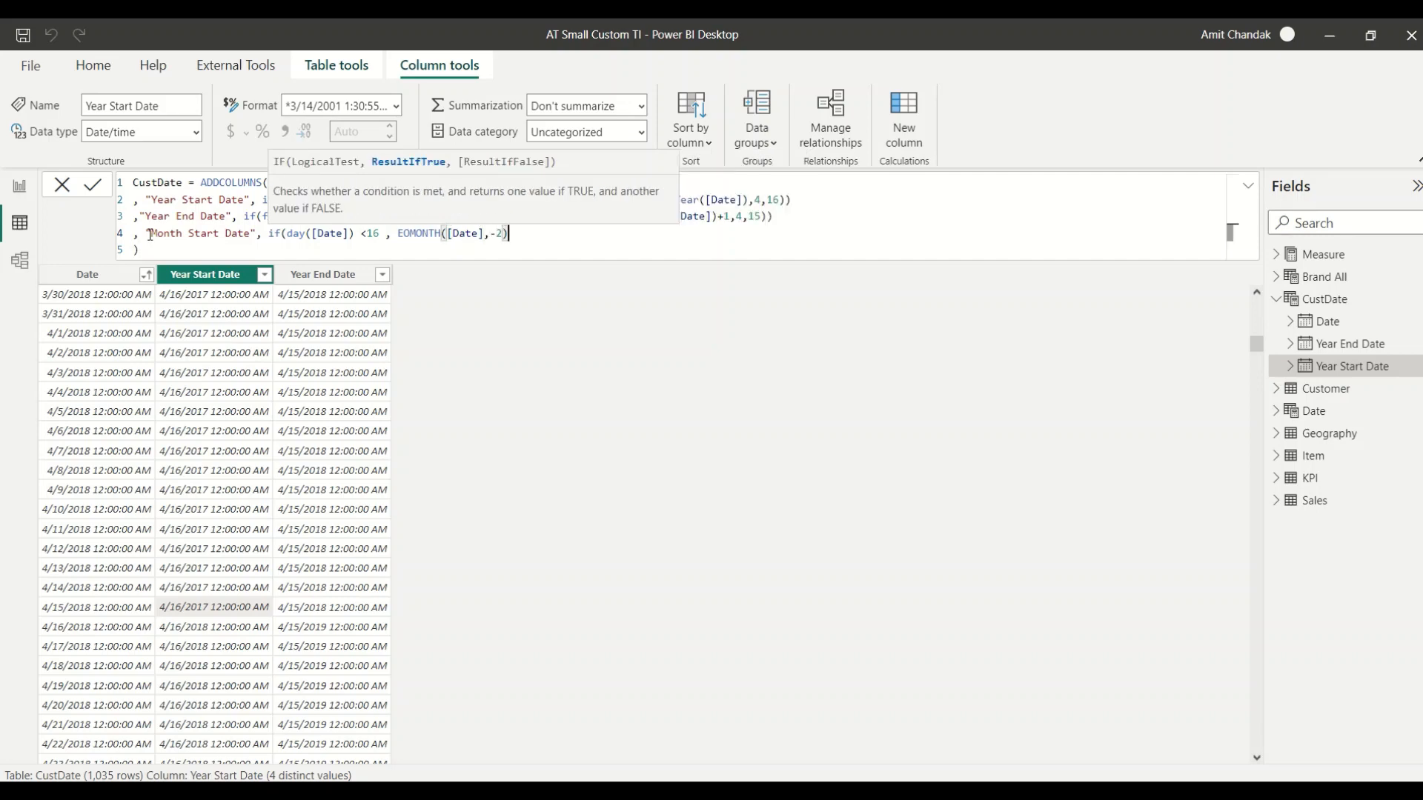
{"action": "type", "text": "+16,"}
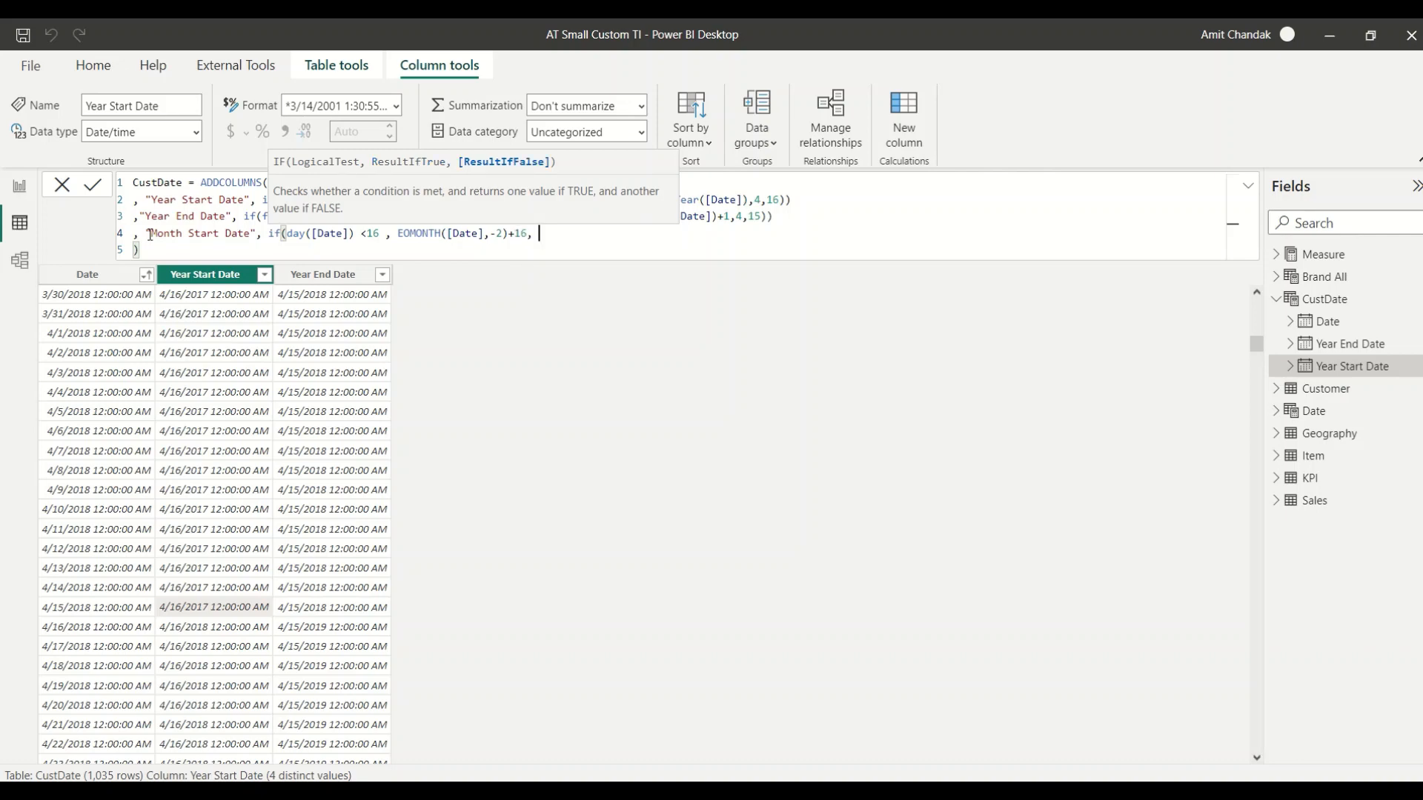
{"action": "type", "text": " EOMONTH("}
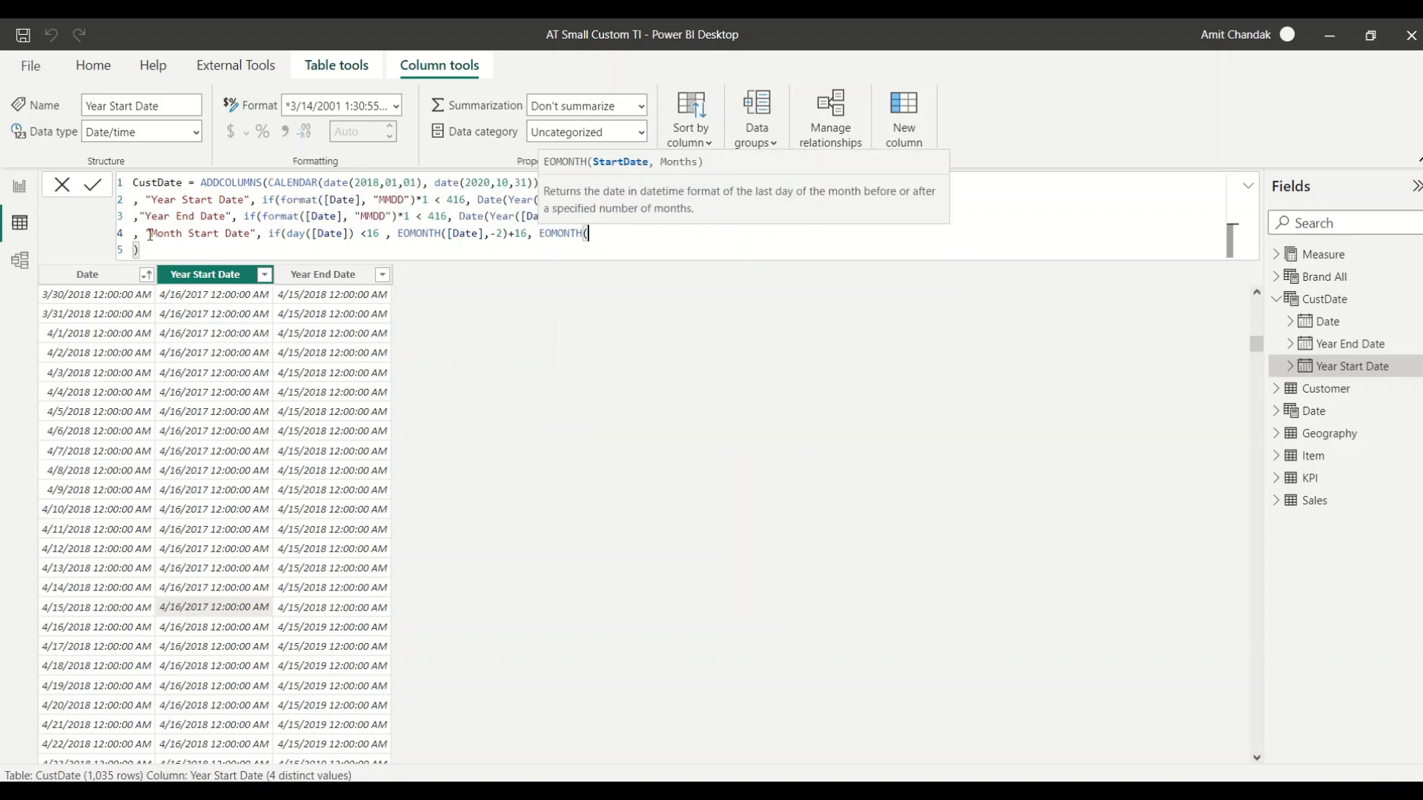
{"action": "type", "text": "{date"}
{"action": "key", "text": "BackSpace"}
{"action": "key", "text": "BackSpace"}
{"action": "key", "text": "BackSpace"}
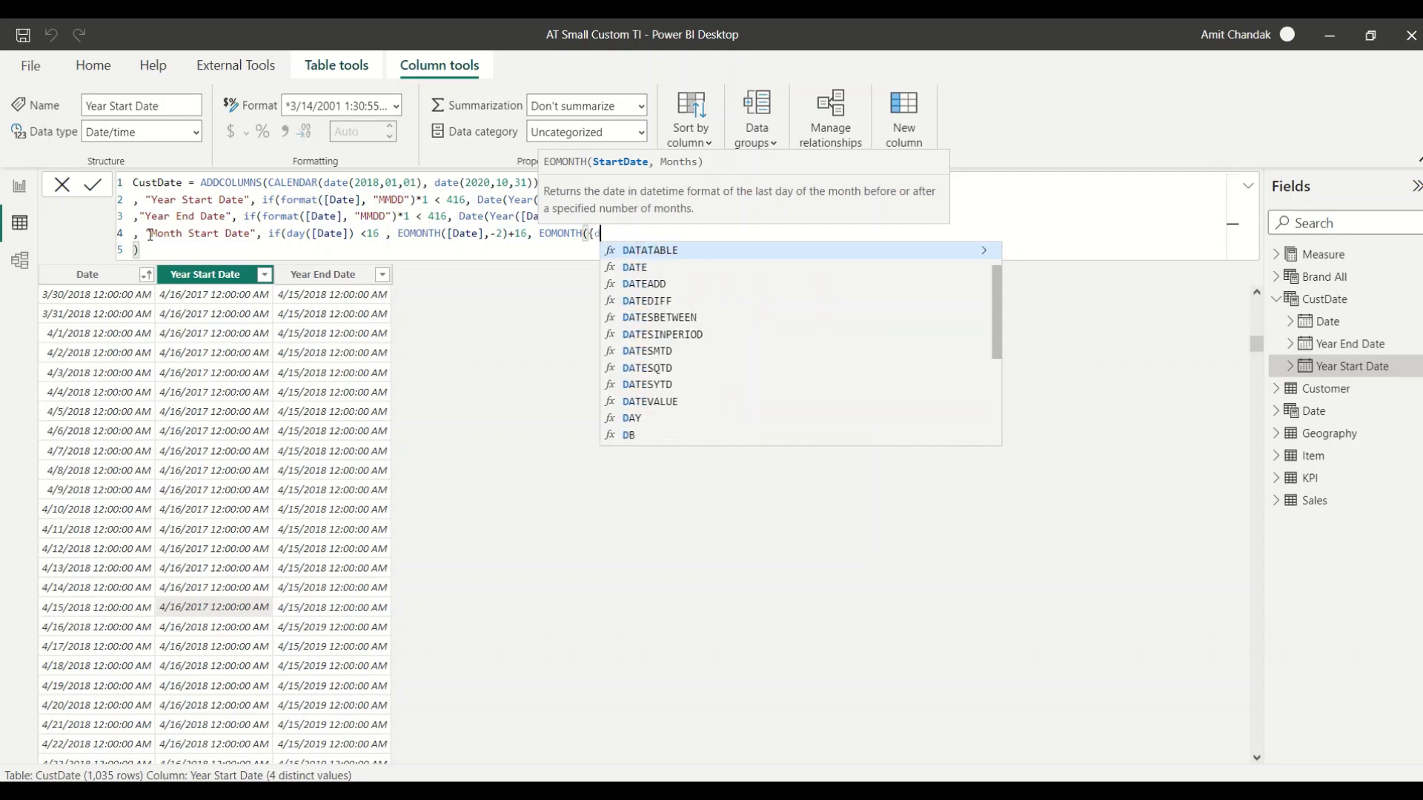
{"action": "key", "text": "BackSpace"}
{"action": "key", "text": "BackSpace"}
{"action": "key", "text": "BackSpace"}
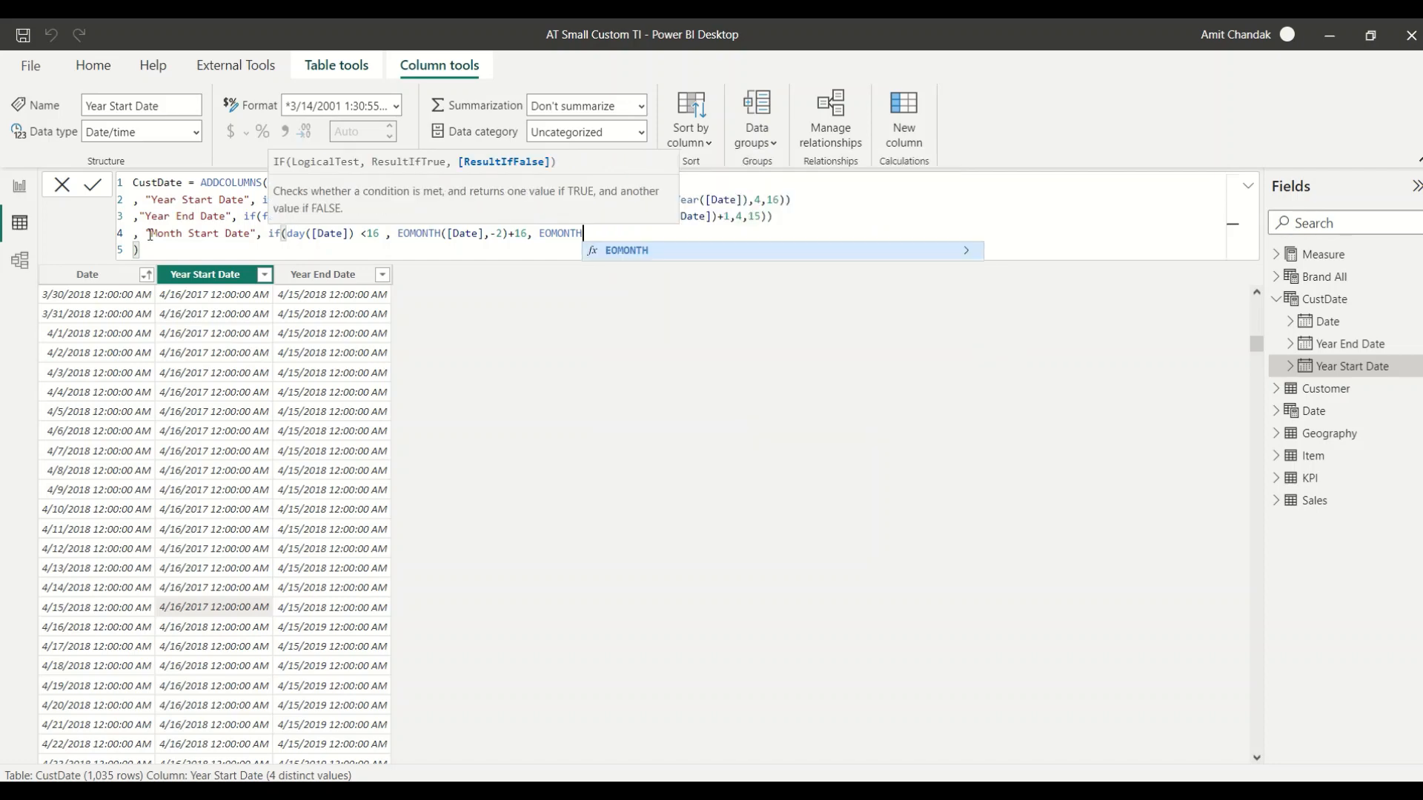
Complete the false result of Month Start Date as EOMONTH([Date],-1)+16 and close the if expression.
{"action": "type", "text": "([Dae"}
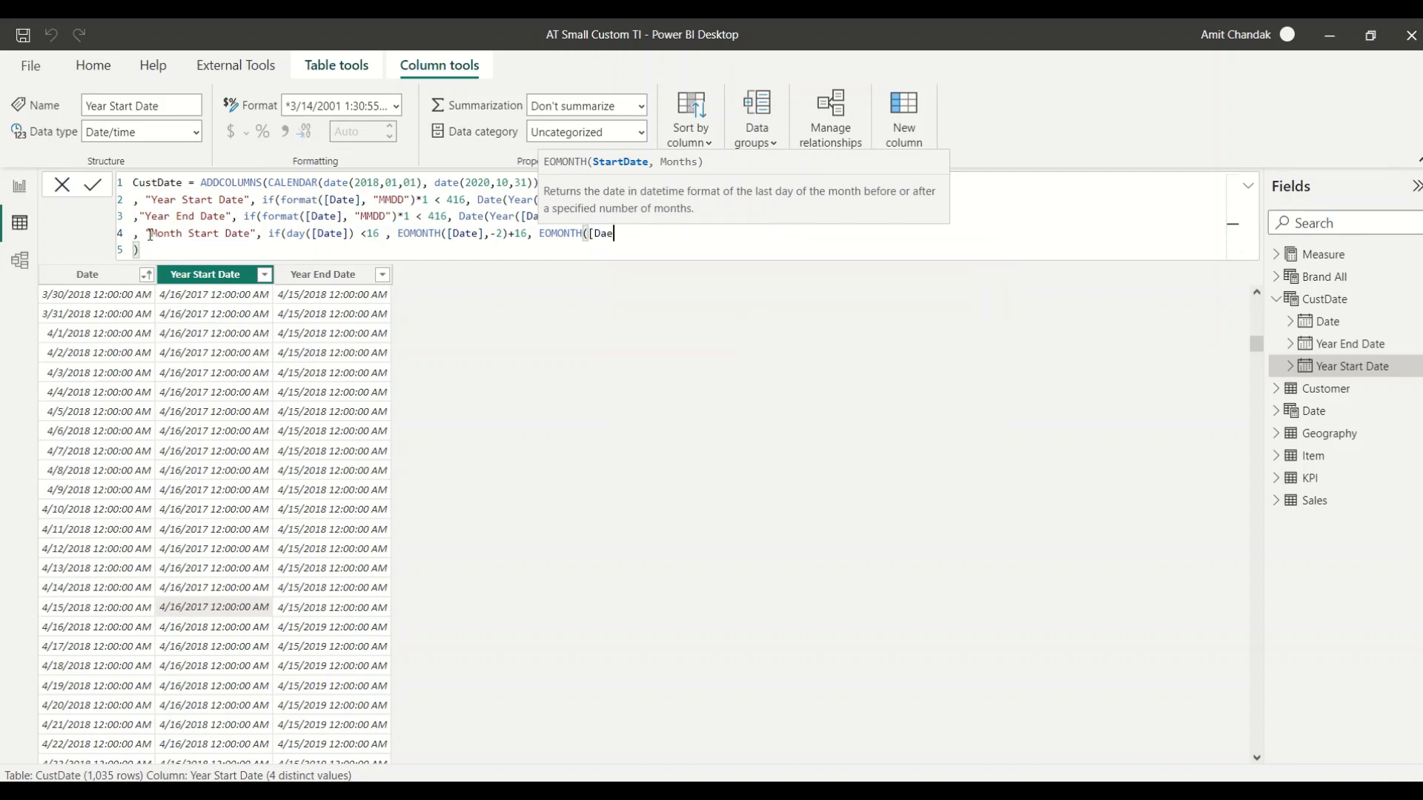
{"action": "key", "text": "BackSpace"}
{"action": "type", "text": "te"}
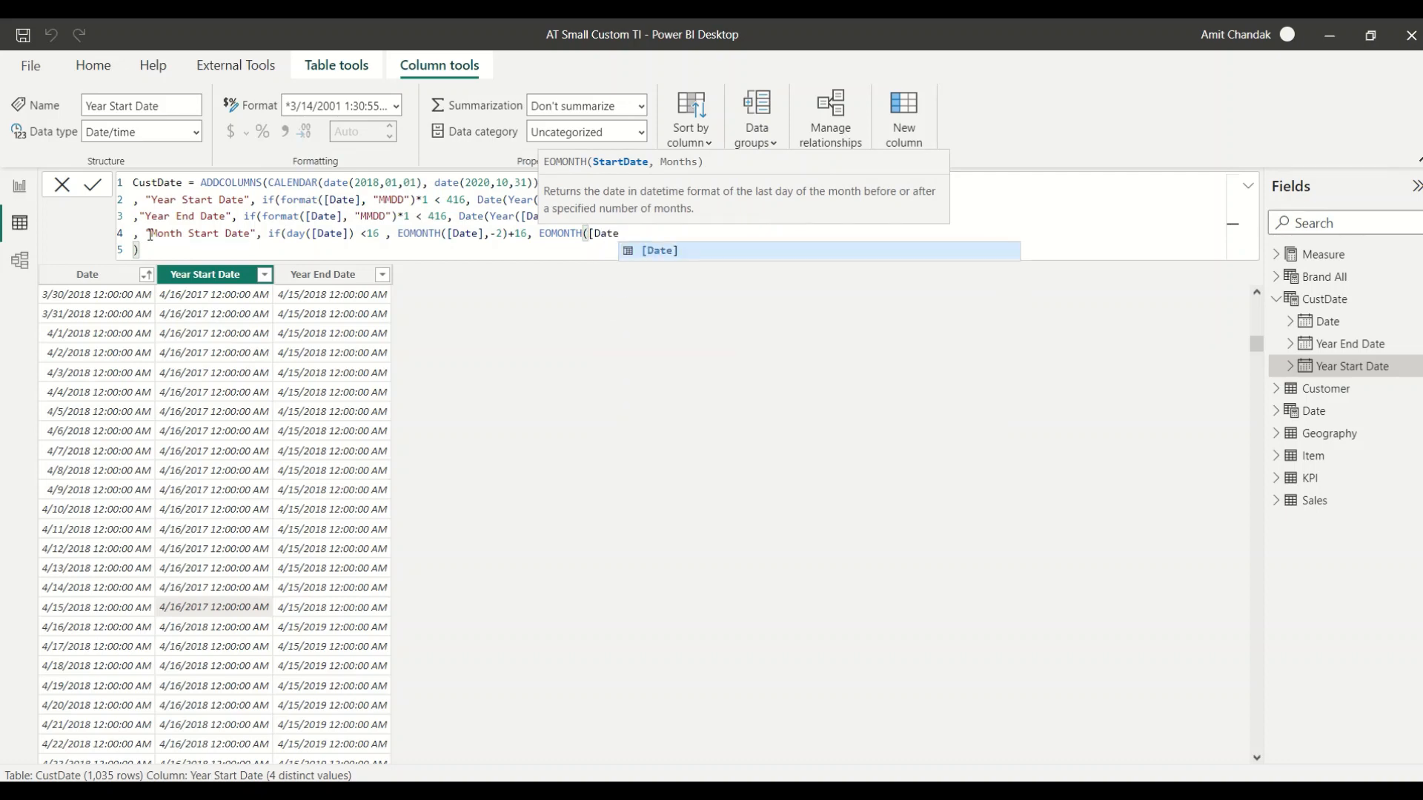
{"action": "type", "text": "],"}
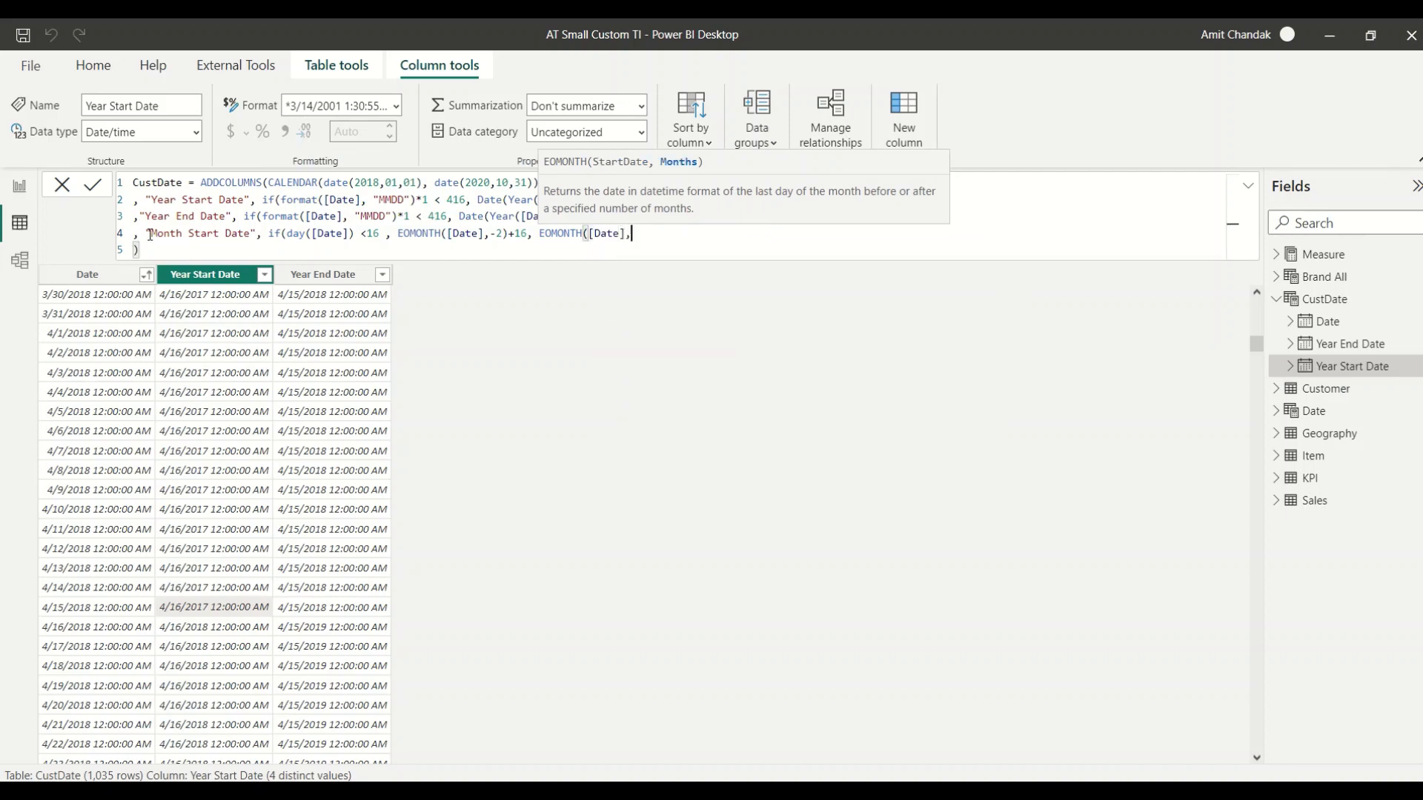
{"action": "type", "text": "-1)+16"}
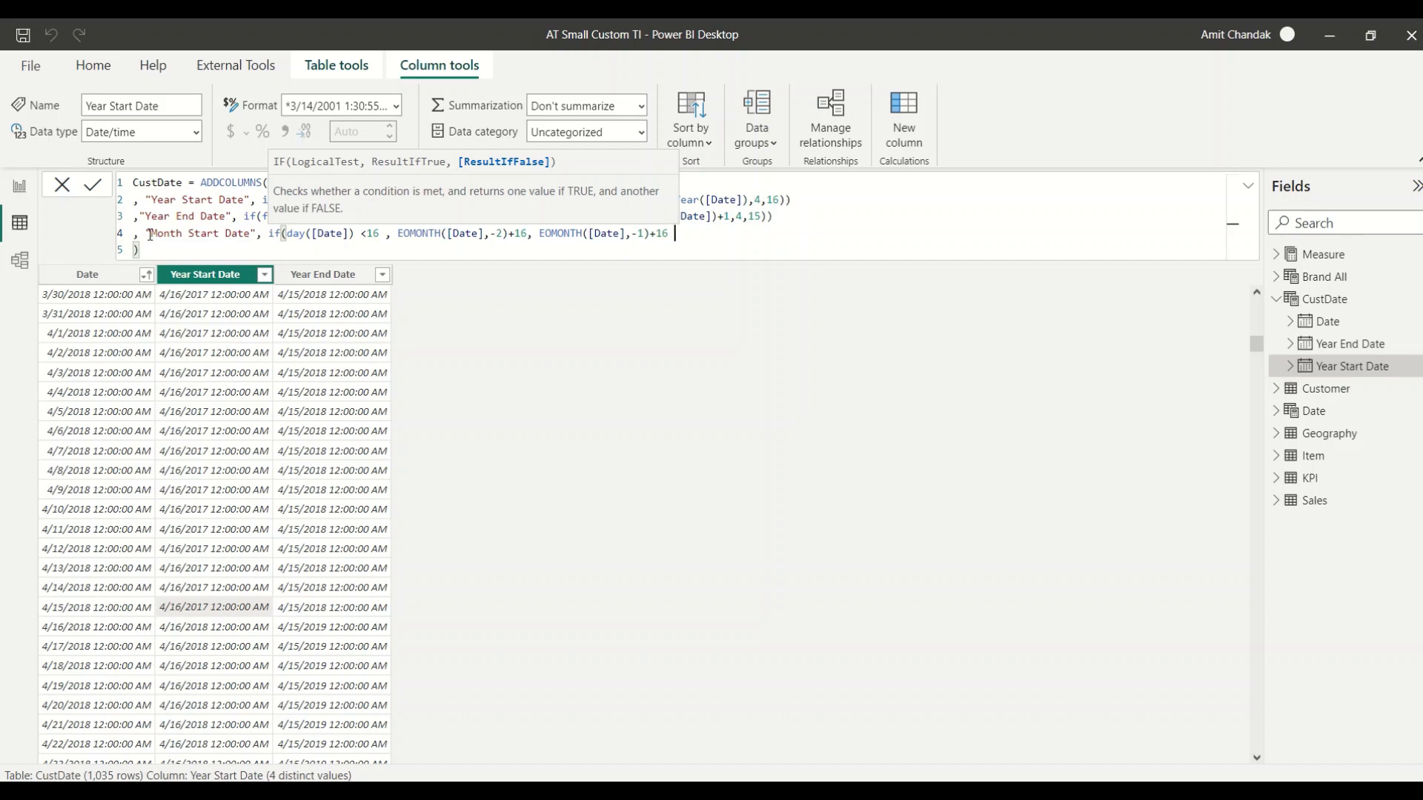
{"action": "type", "text": " )"}
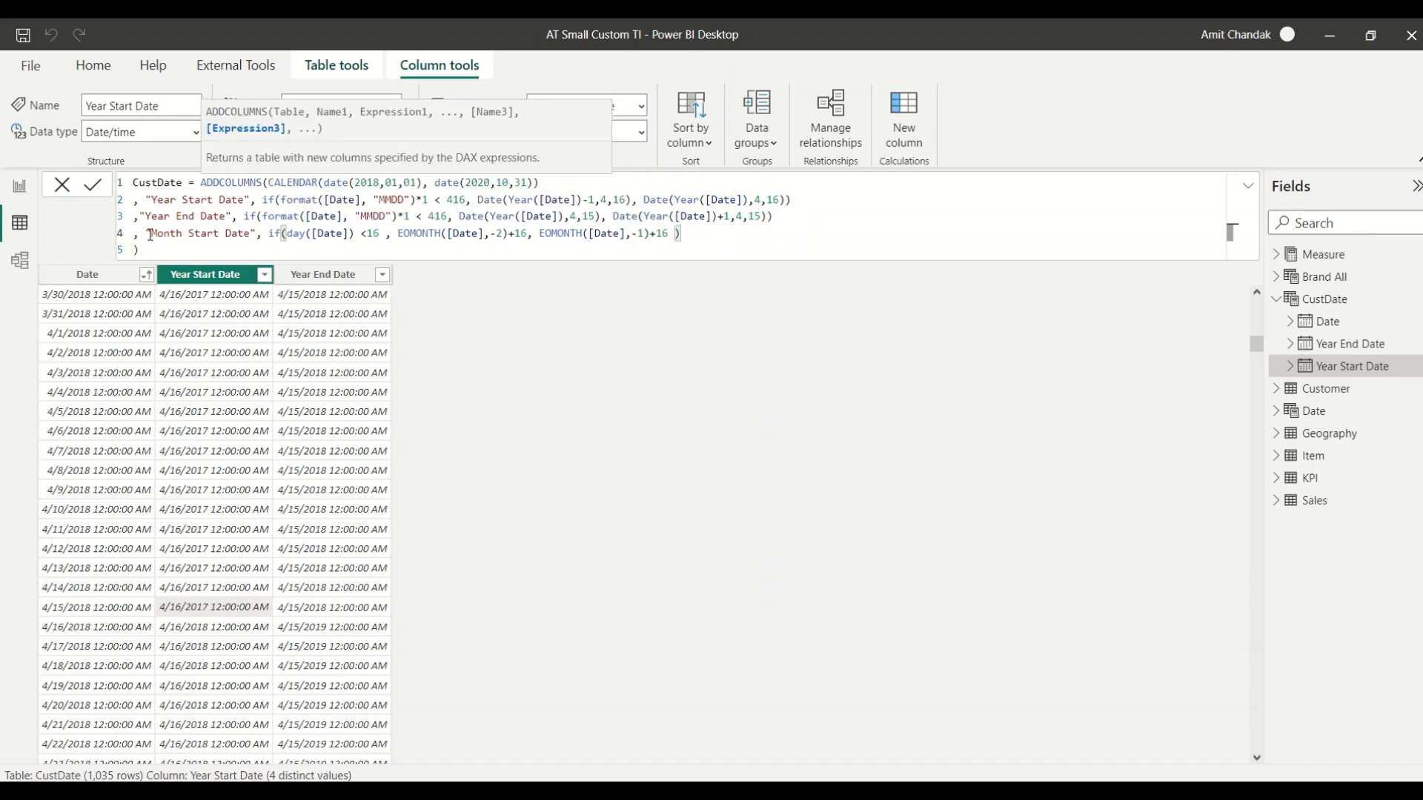
Apply the CustDate formula with the new Month Start Date column.
{"action": "left_click", "coordinate": [150, 234]}
{"action": "key", "text": "Return"}
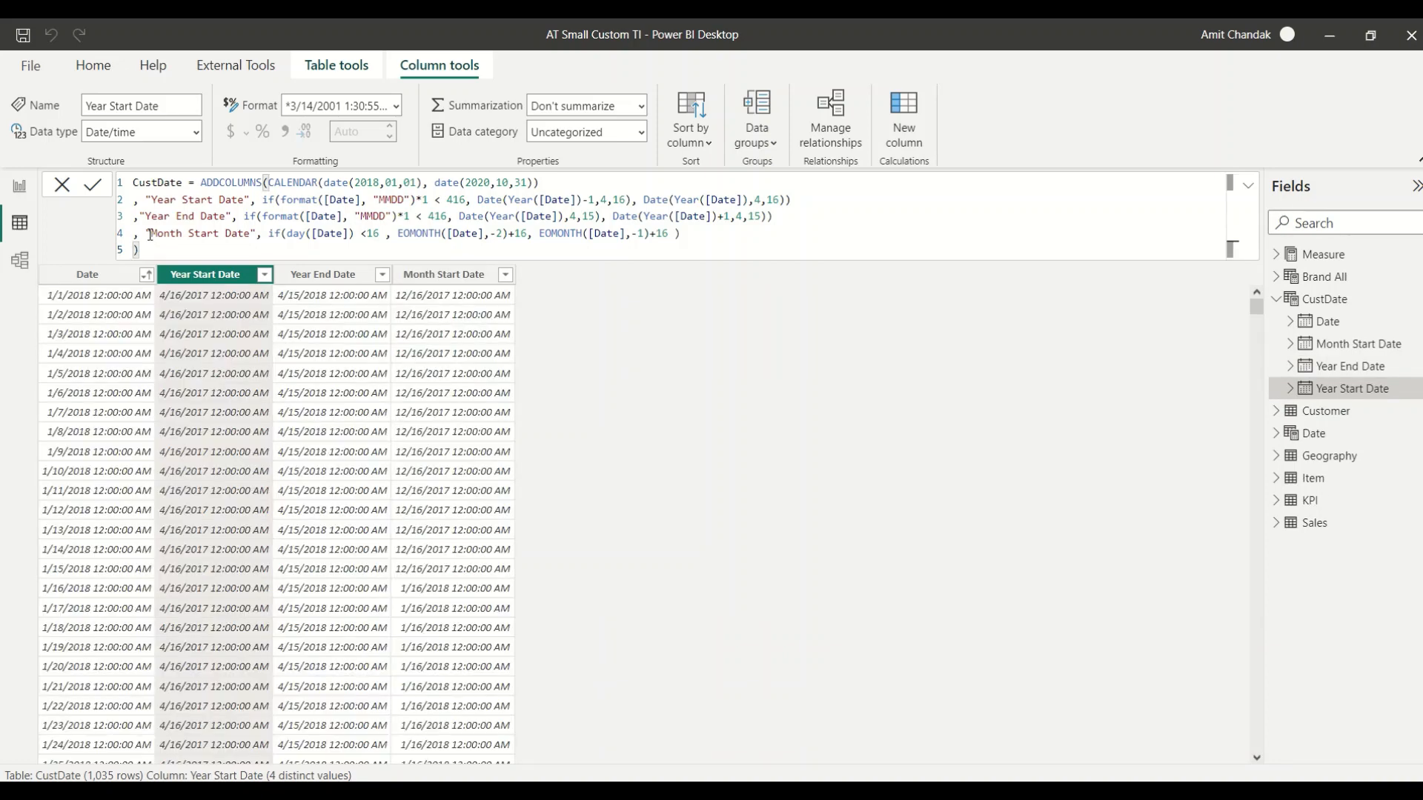
Examine how Month Start Date changes between the 15th and 16th of each month, comparing it with the Date column through May 2018.
{"action": "scroll", "coordinate": [419, 326], "scroll_direction": "down", "scroll_amount": 10}
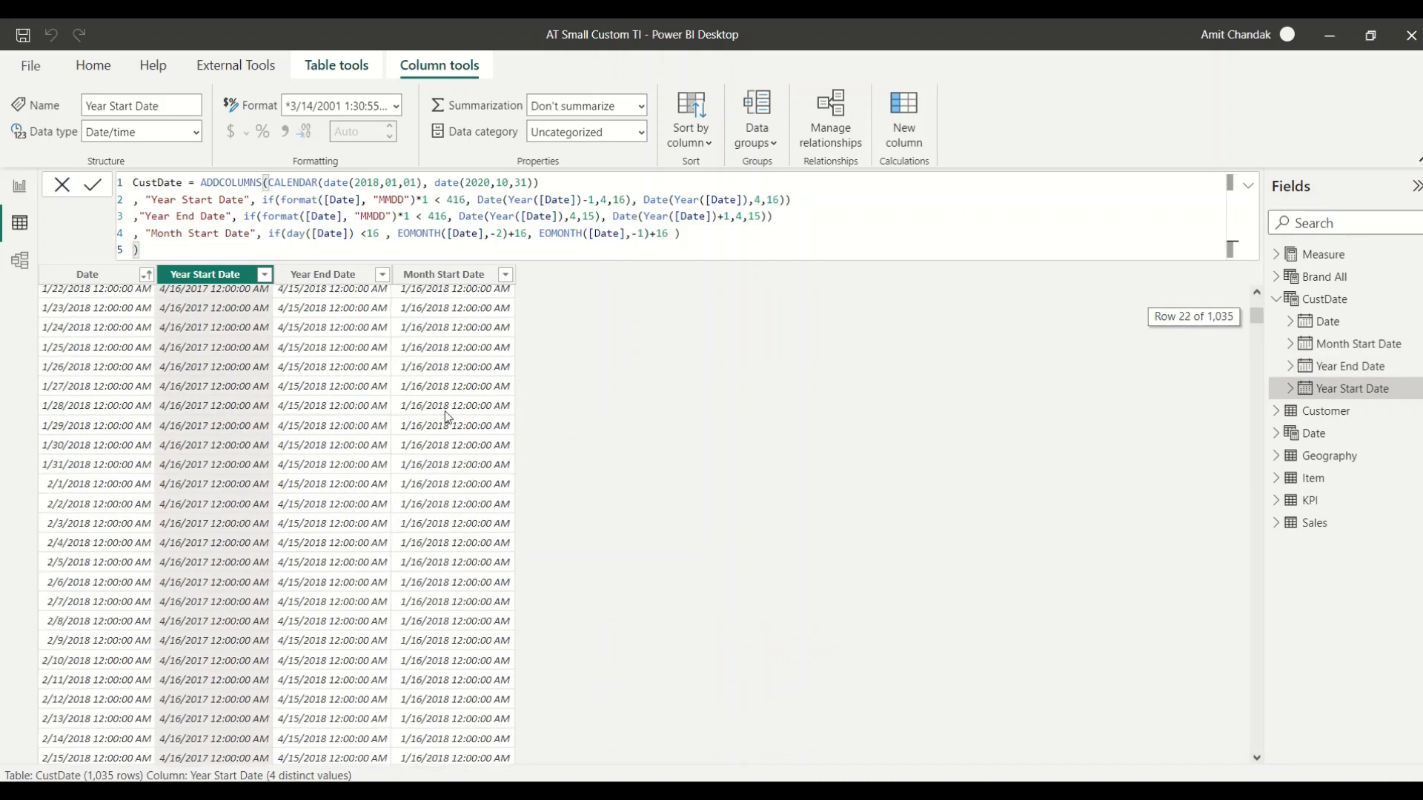
{"action": "scroll", "coordinate": [446, 416], "scroll_direction": "down", "scroll_amount": 12}
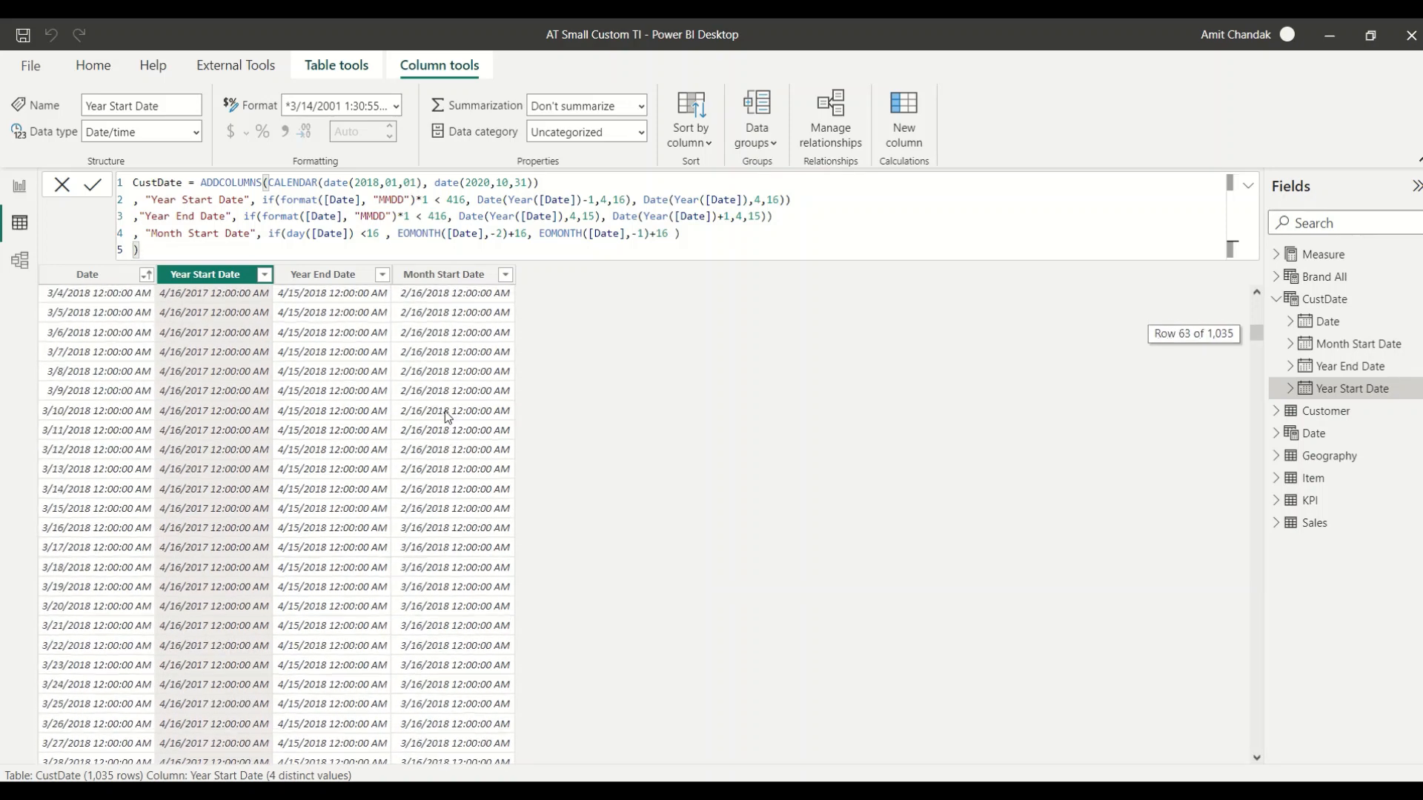
{"action": "scroll", "coordinate": [446, 417], "scroll_direction": "down", "scroll_amount": 3}
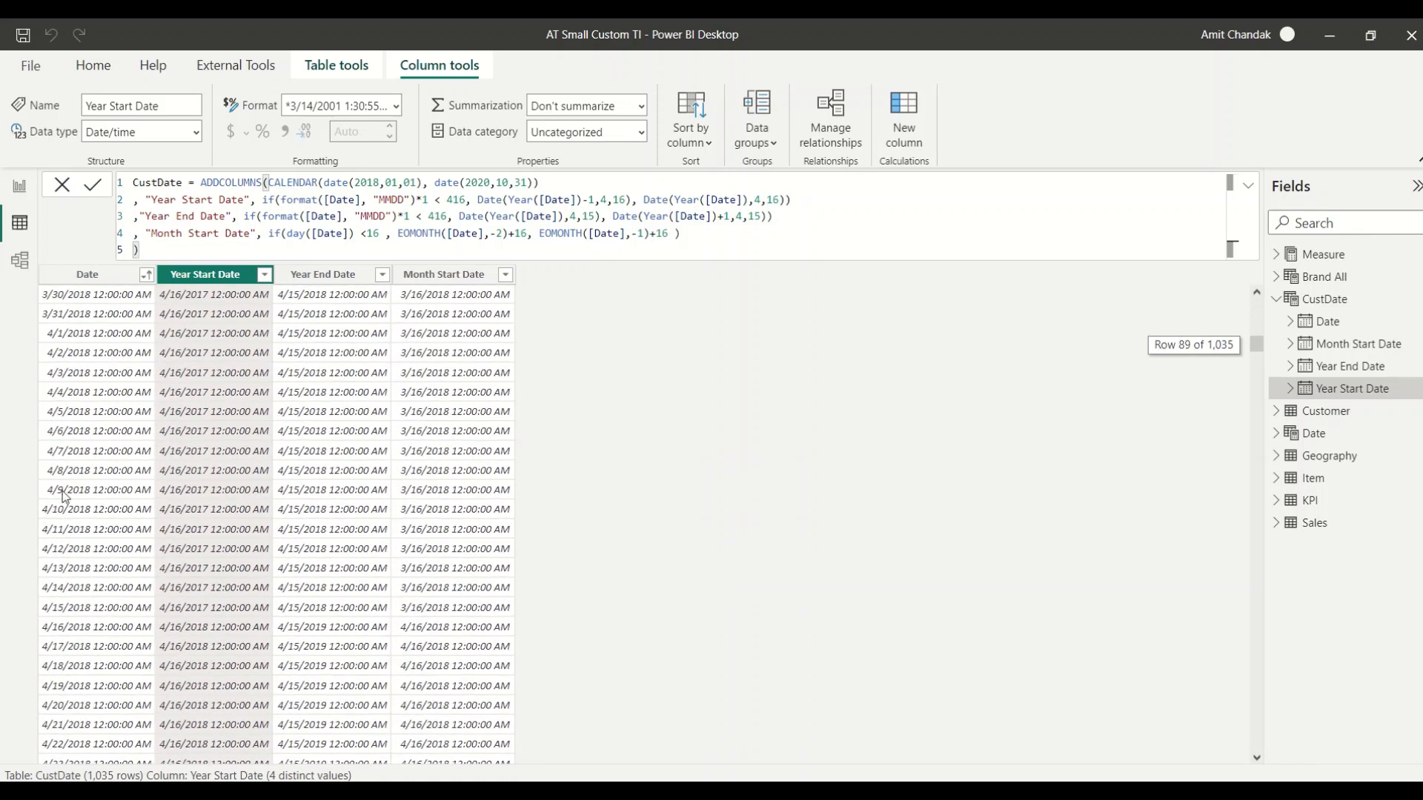
{"action": "scroll", "coordinate": [422, 563], "scroll_direction": "down", "scroll_amount": 2}
{"action": "scroll", "coordinate": [423, 565], "scroll_direction": "down", "scroll_amount": 2}
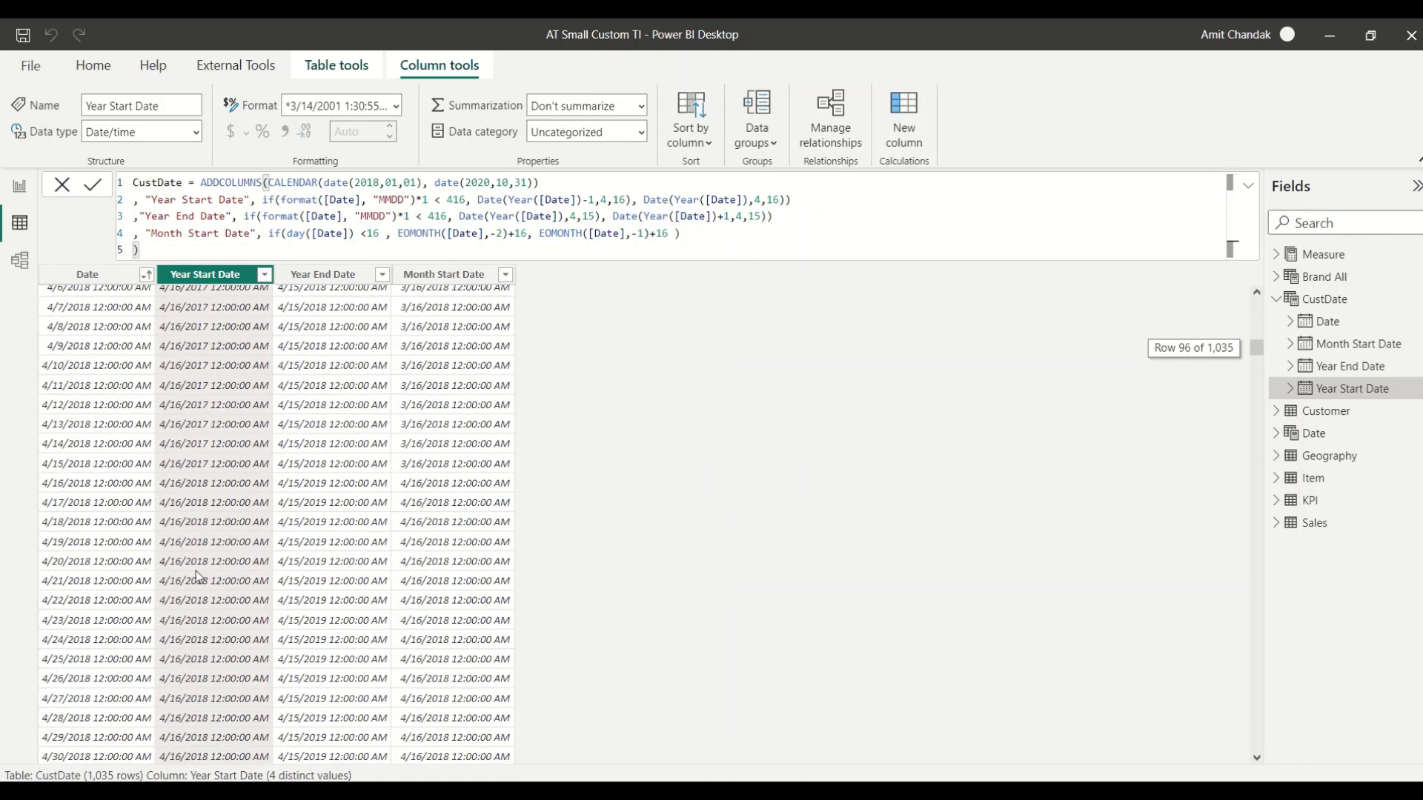
{"action": "scroll", "coordinate": [428, 579], "scroll_direction": "down", "scroll_amount": 1}
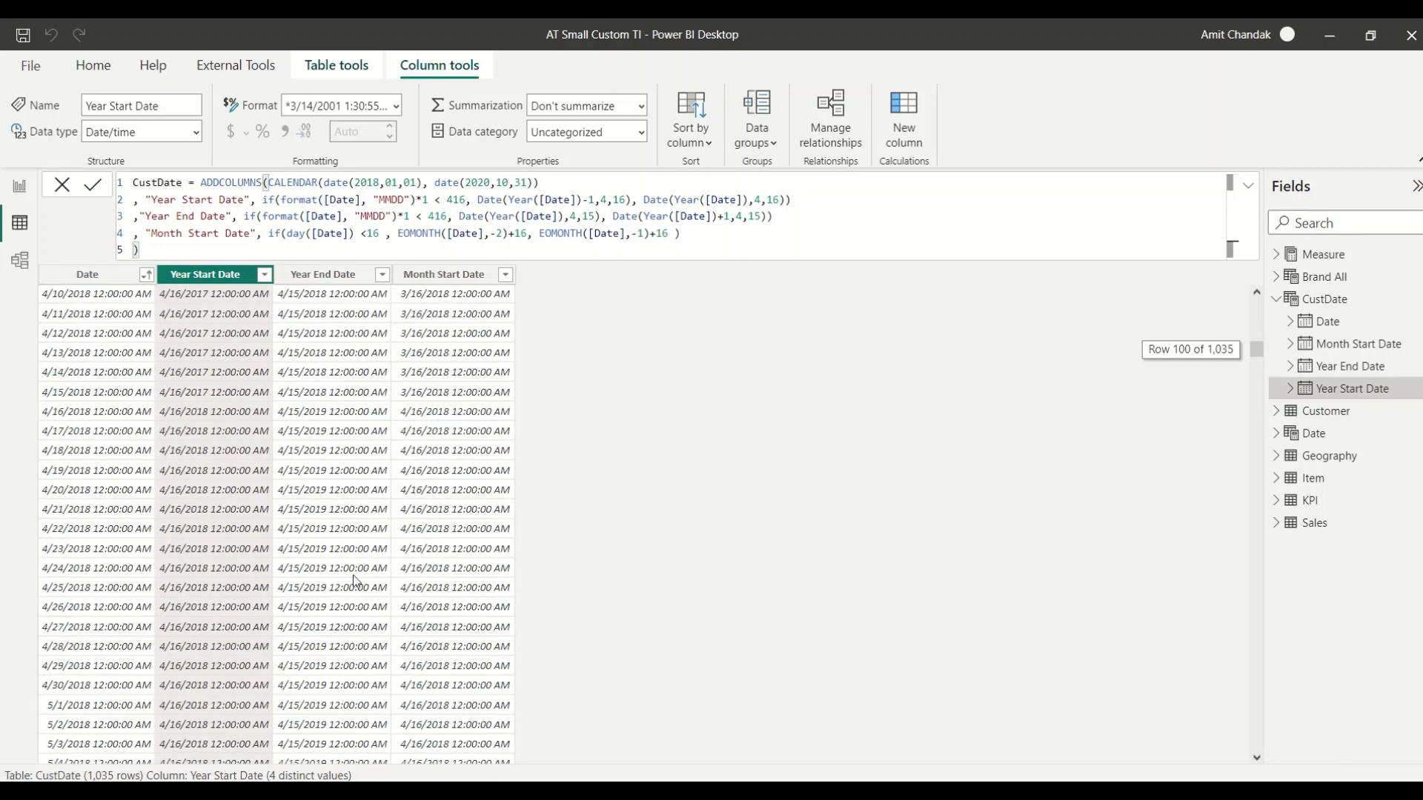
{"action": "left_click", "coordinate": [82, 588]}
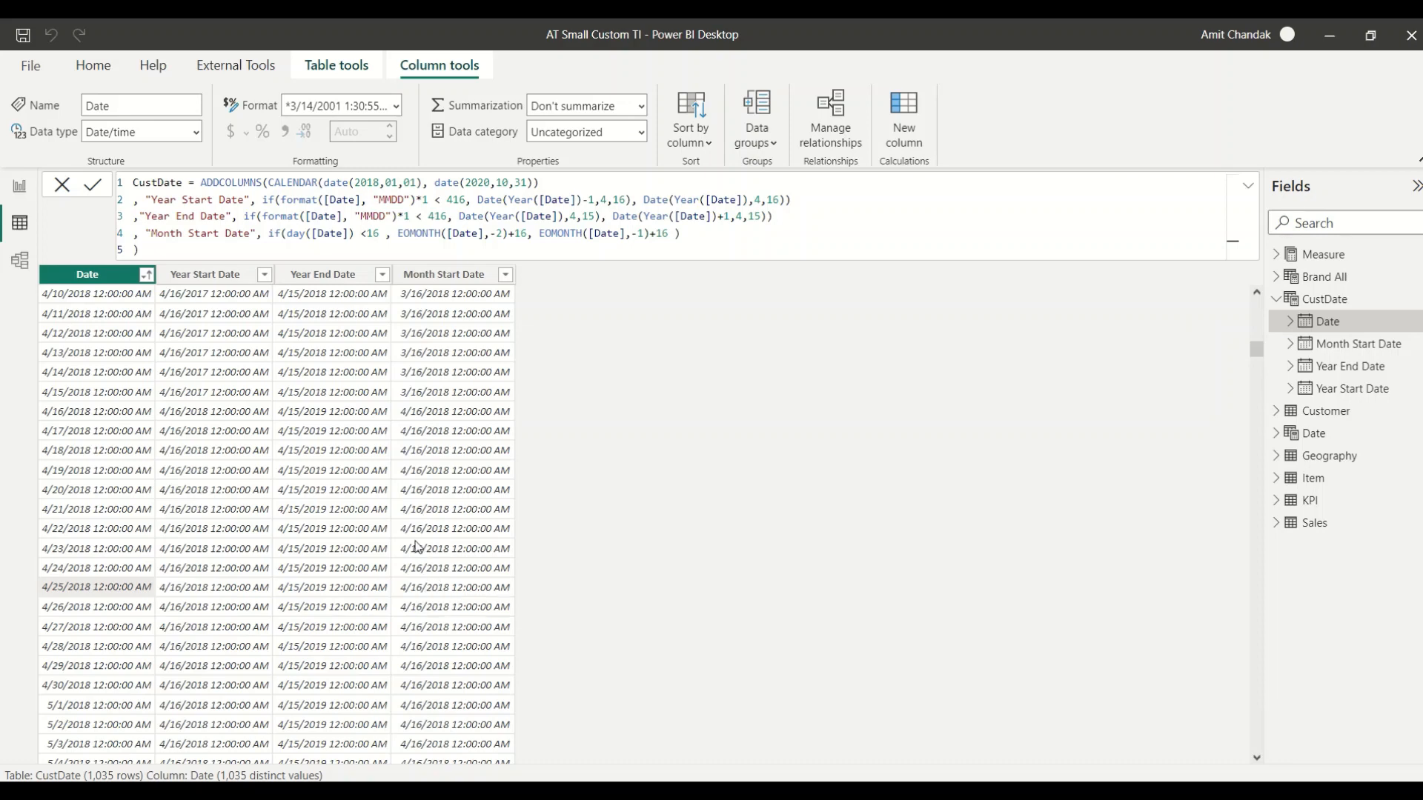
{"action": "left_click", "coordinate": [408, 415]}
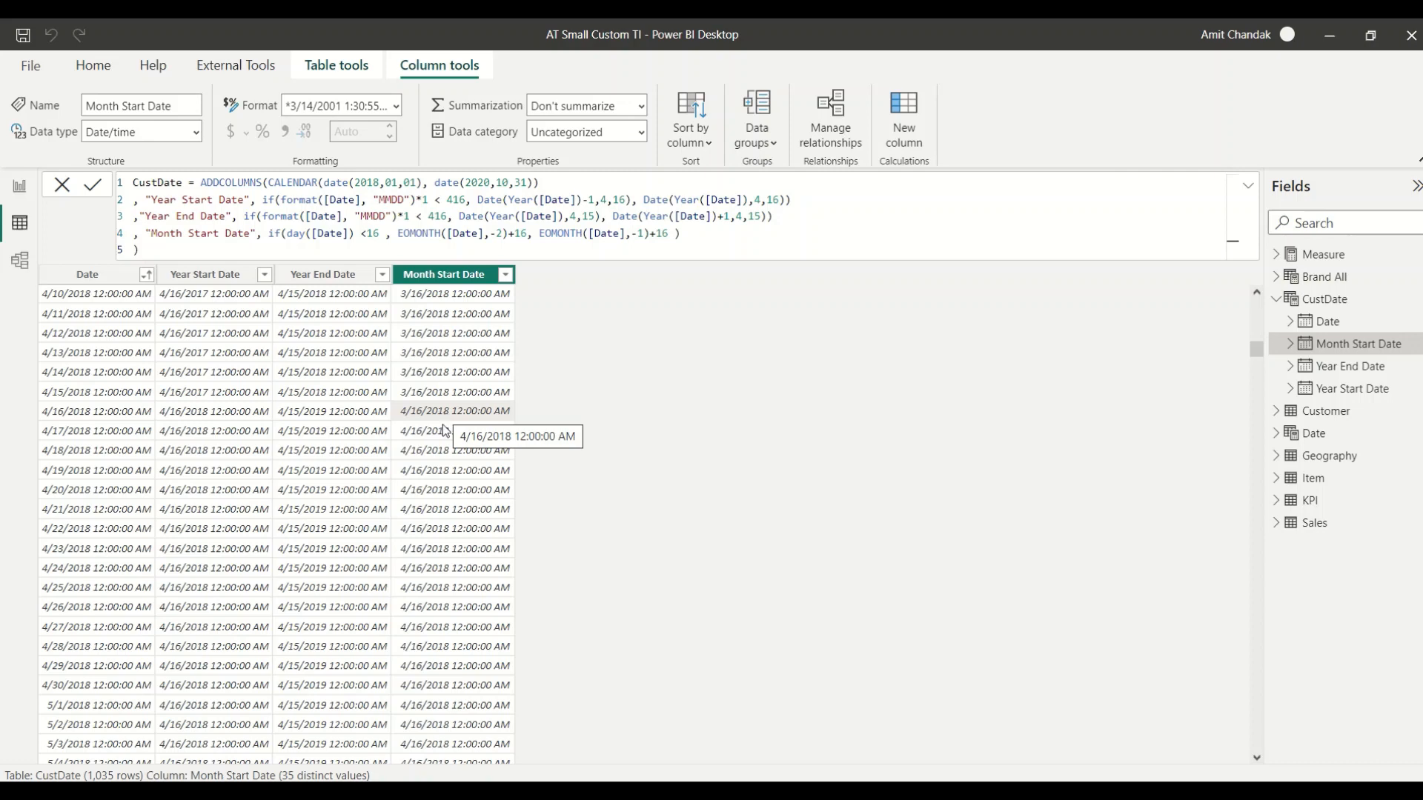
{"action": "scroll", "coordinate": [439, 476], "scroll_direction": "down", "scroll_amount": 4}
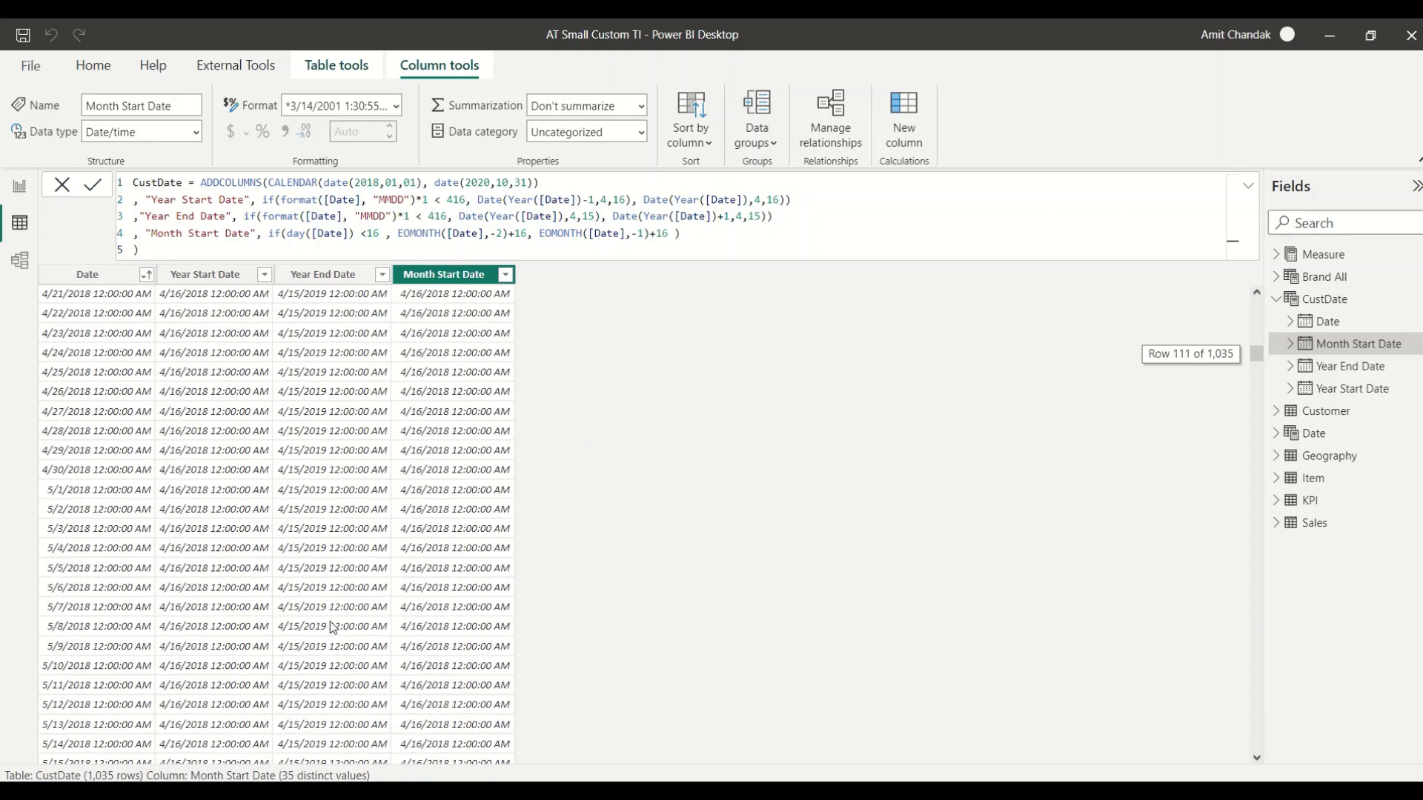
{"action": "scroll", "coordinate": [141, 700], "scroll_direction": "down", "scroll_amount": 3}
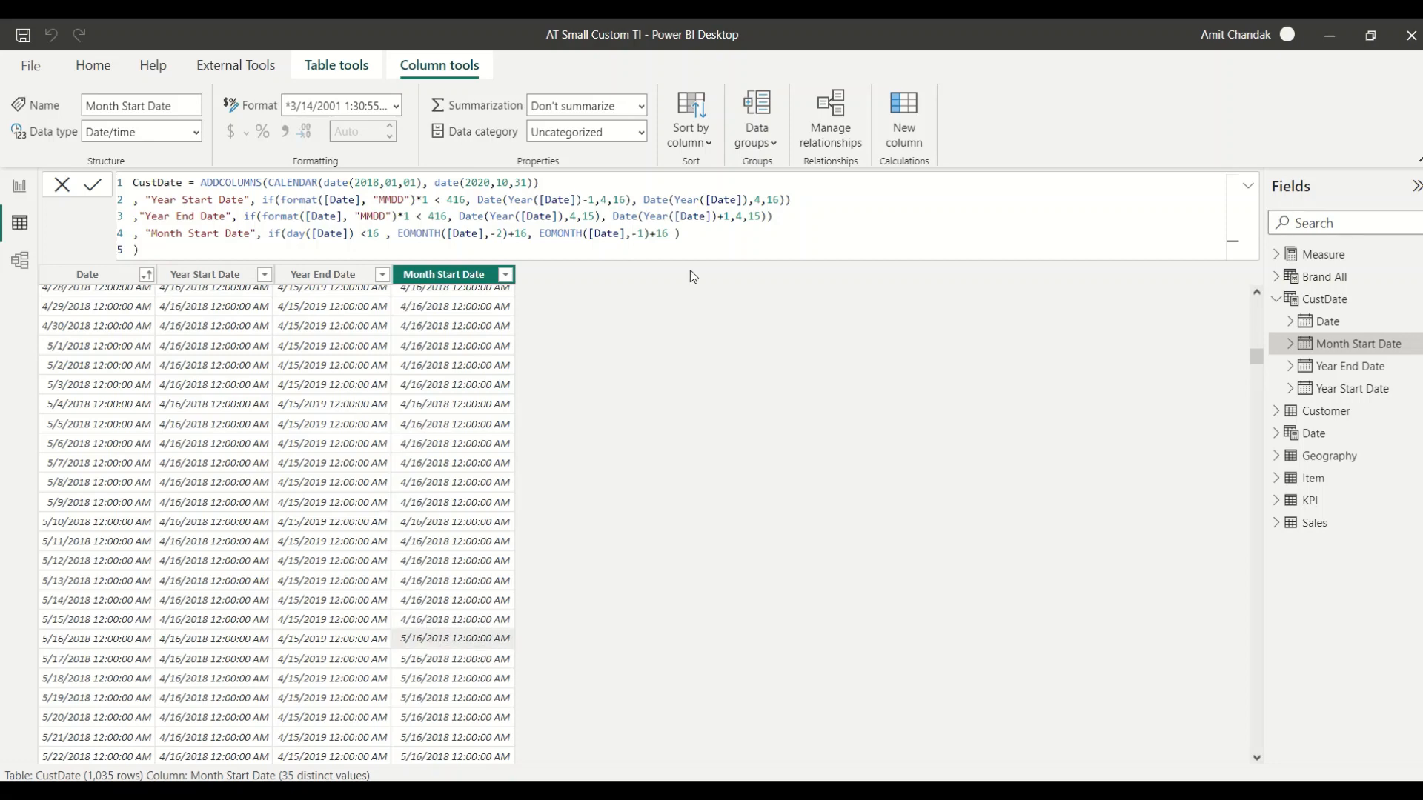
Duplicate the Month Start Date line of the formula onto a new line directly below it.
{"action": "left_click_drag", "start_coordinate": [692, 237], "coordinate": [124, 243]}
{"action": "key", "text": "ctrl+c"}
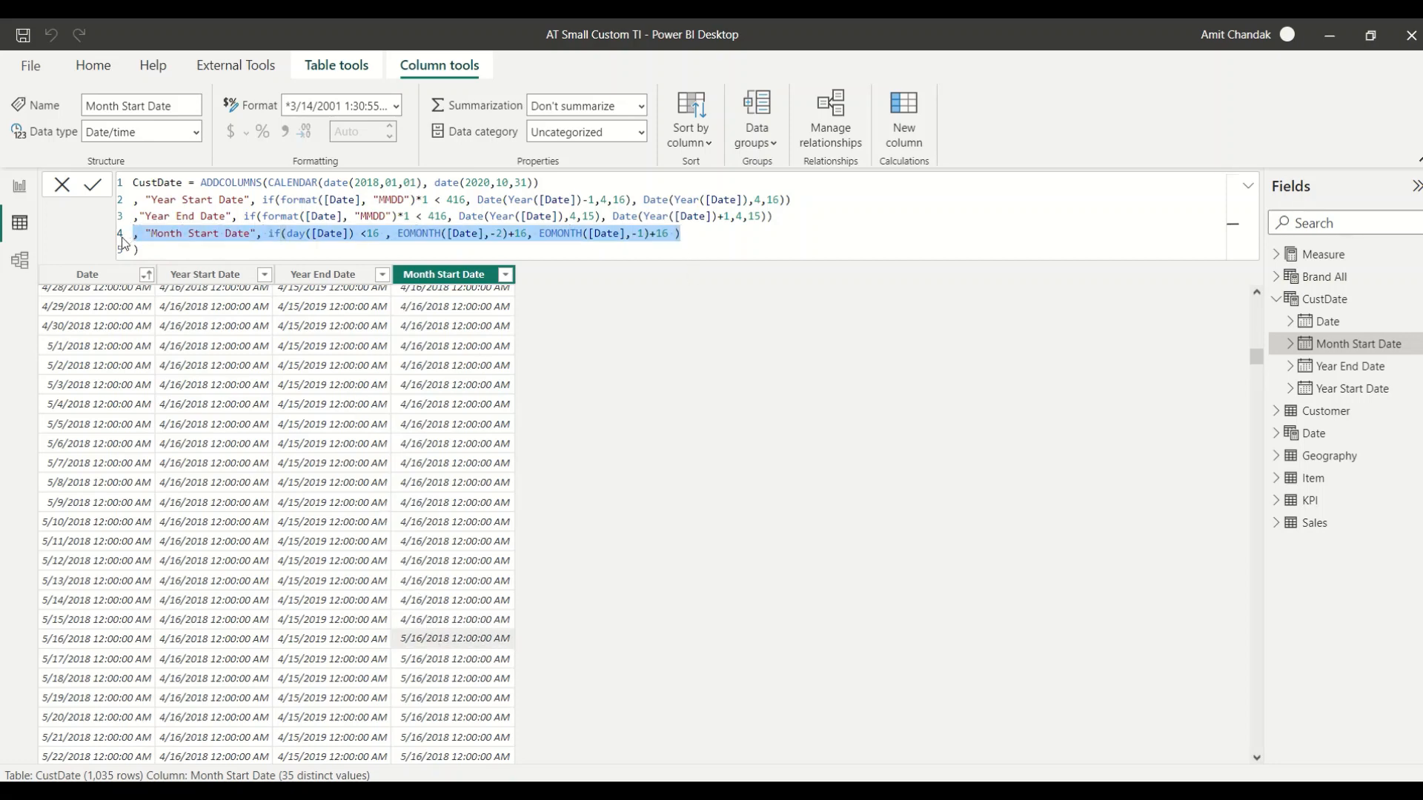
{"action": "left_click", "coordinate": [687, 232]}
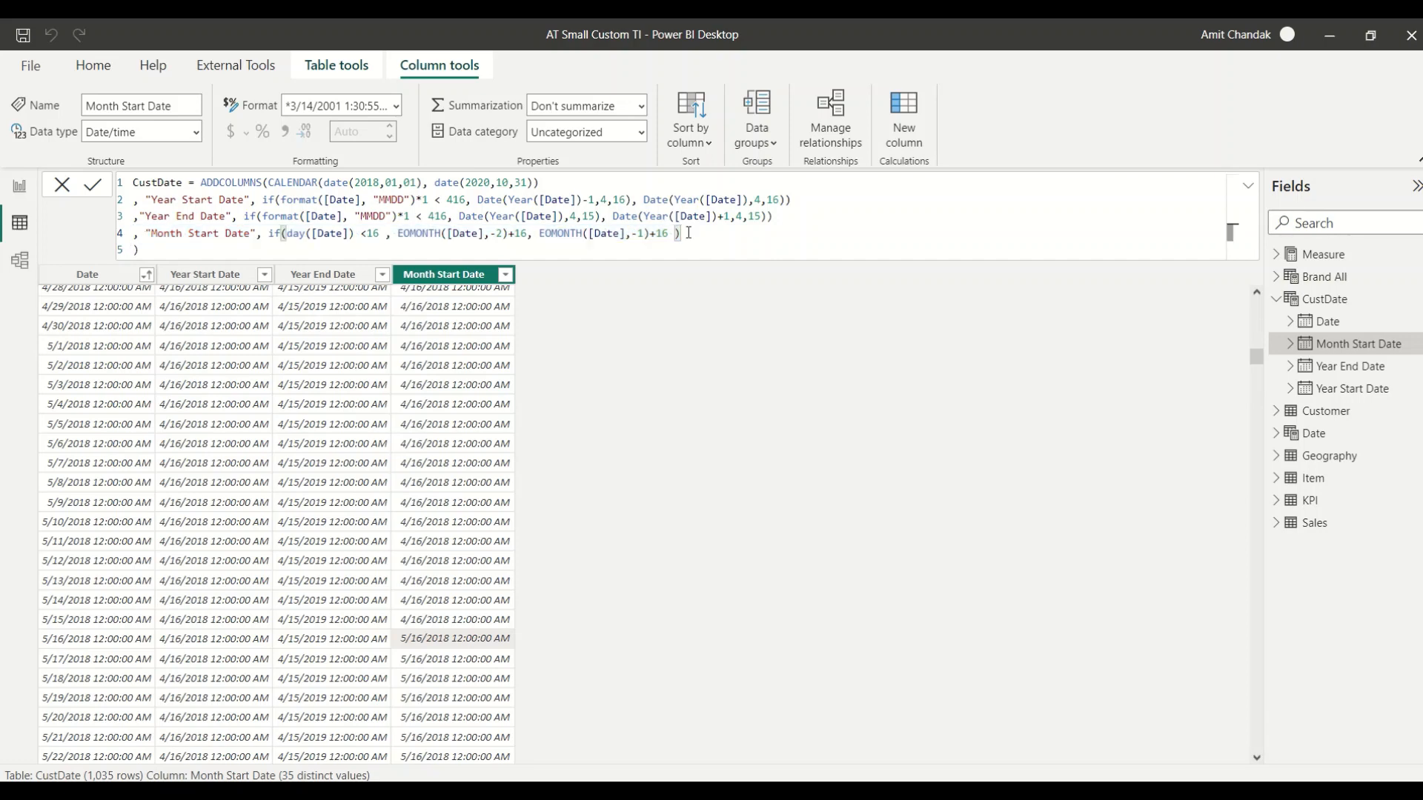
{"action": "key", "text": "shift+Return"}
{"action": "key", "text": "ctrl+v"}
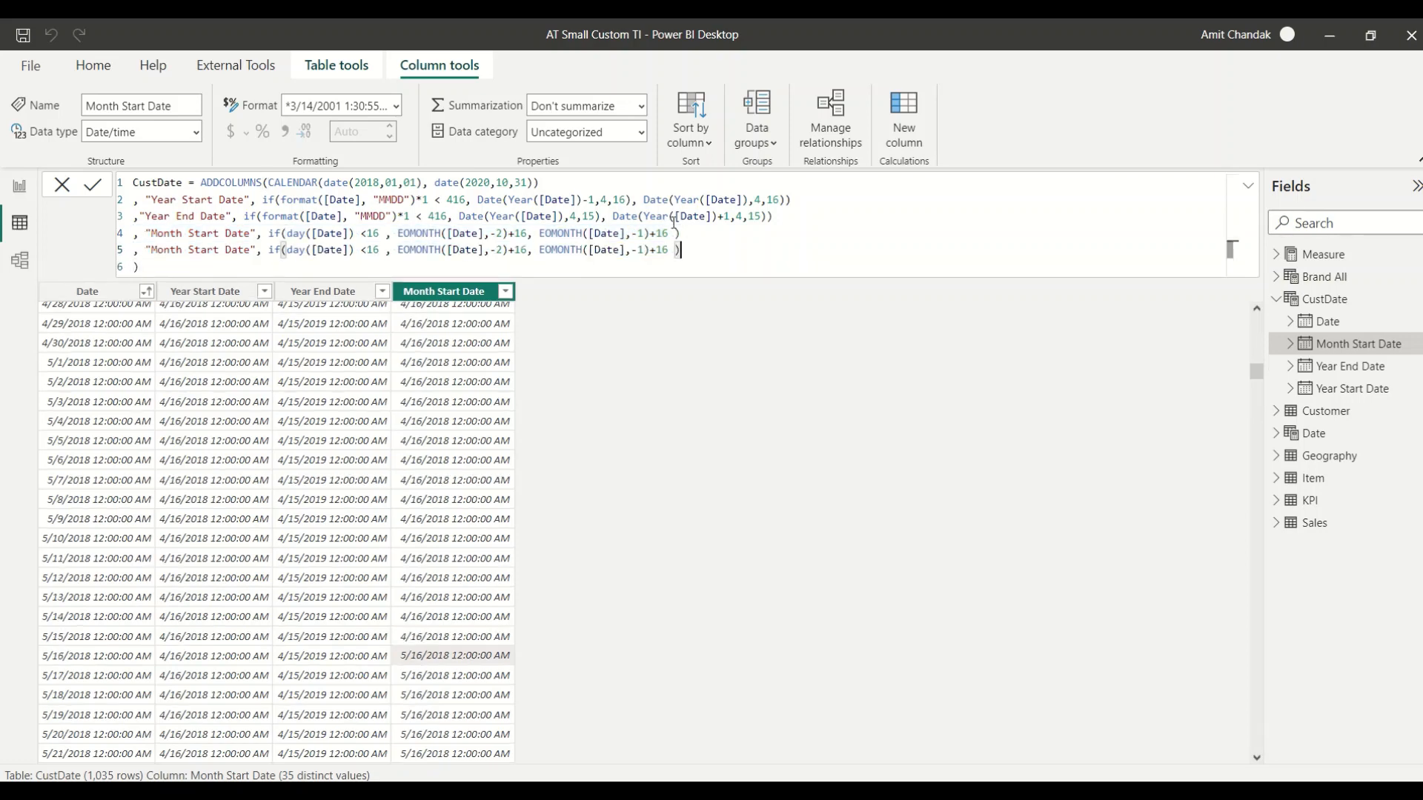
Change the true result in the duplicated Month Start Date line to EOMONTH([Date],-1)+15.
{"action": "left_click", "coordinate": [502, 249]}
{"action": "key", "text": "BackSpace"}
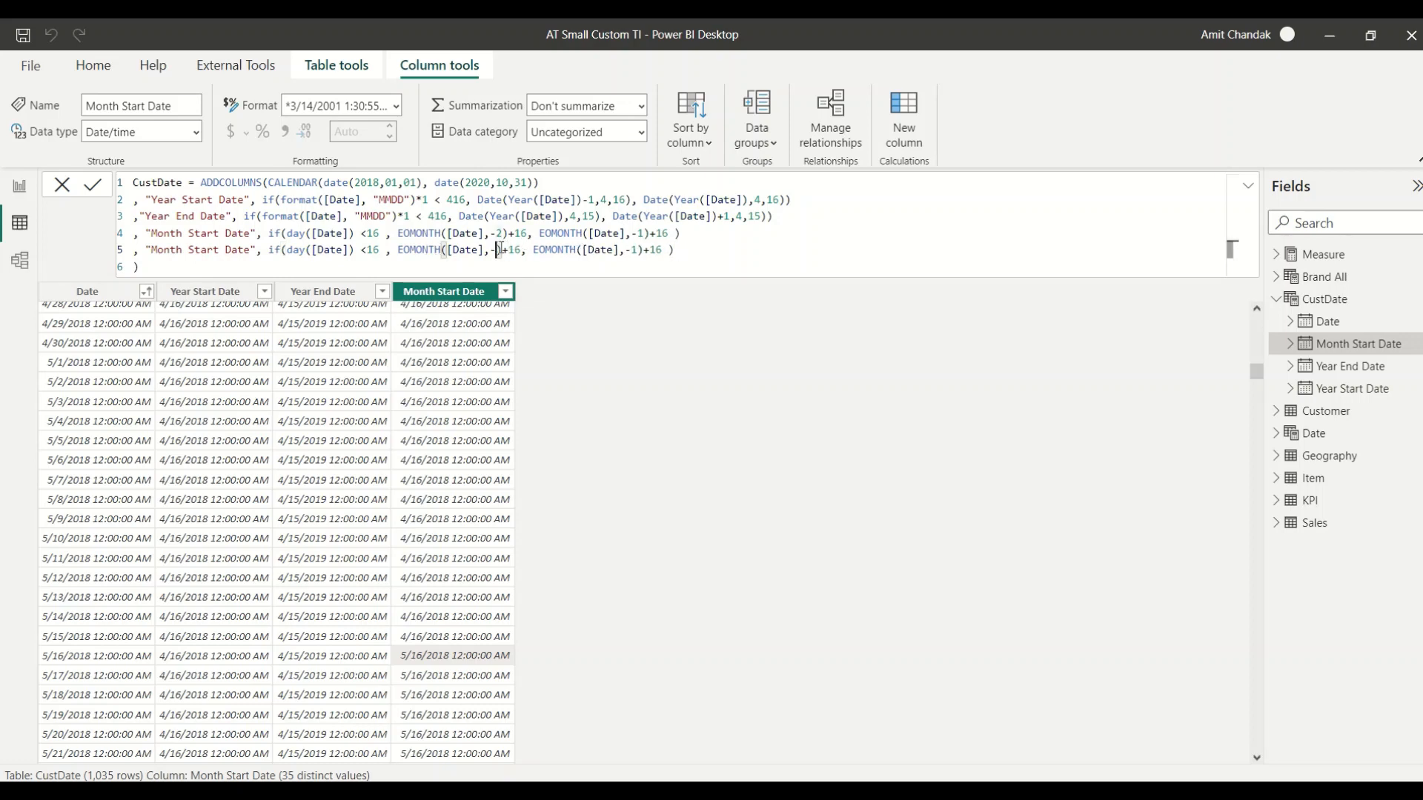
{"action": "type", "text": "1"}
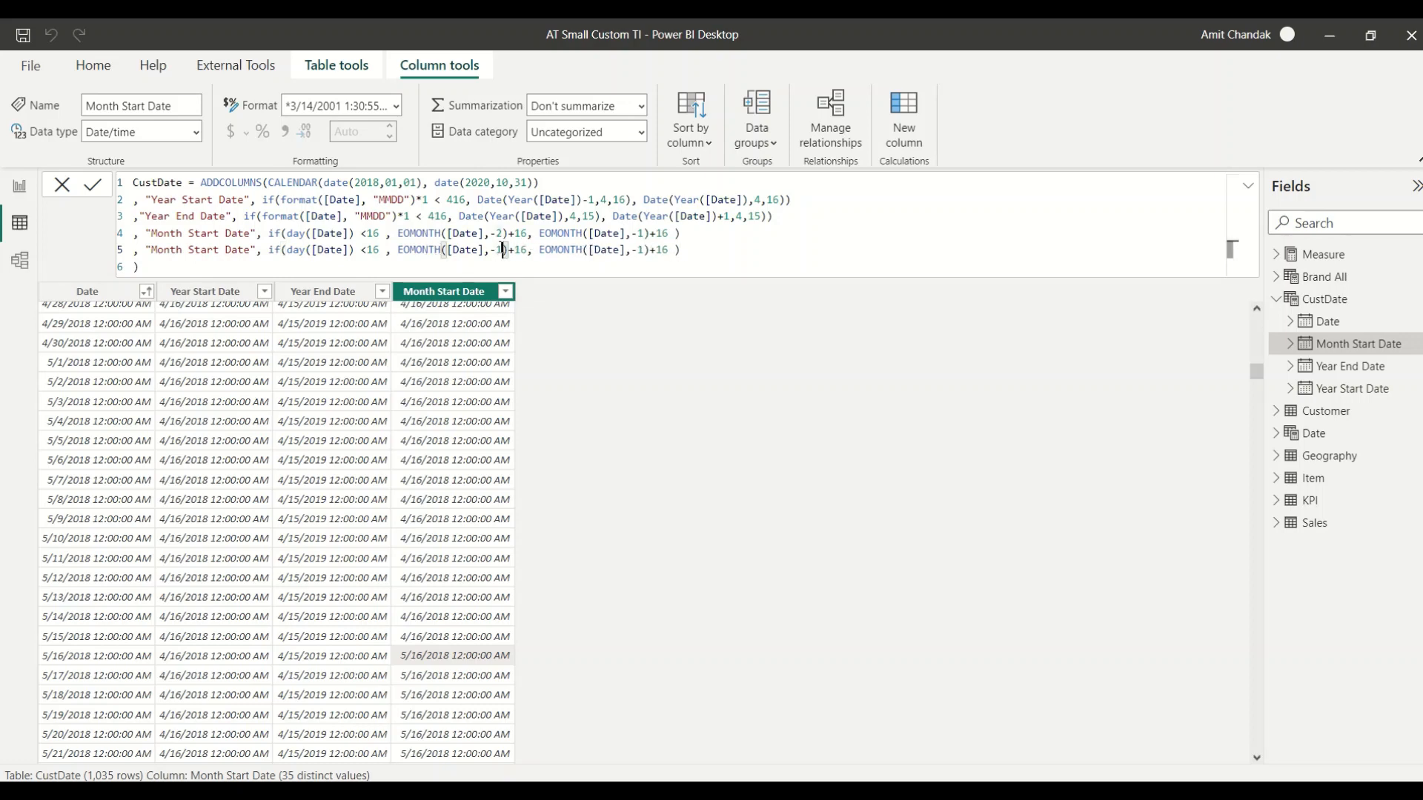
{"action": "left_click", "coordinate": [524, 250]}
{"action": "key", "text": "BackSpace"}
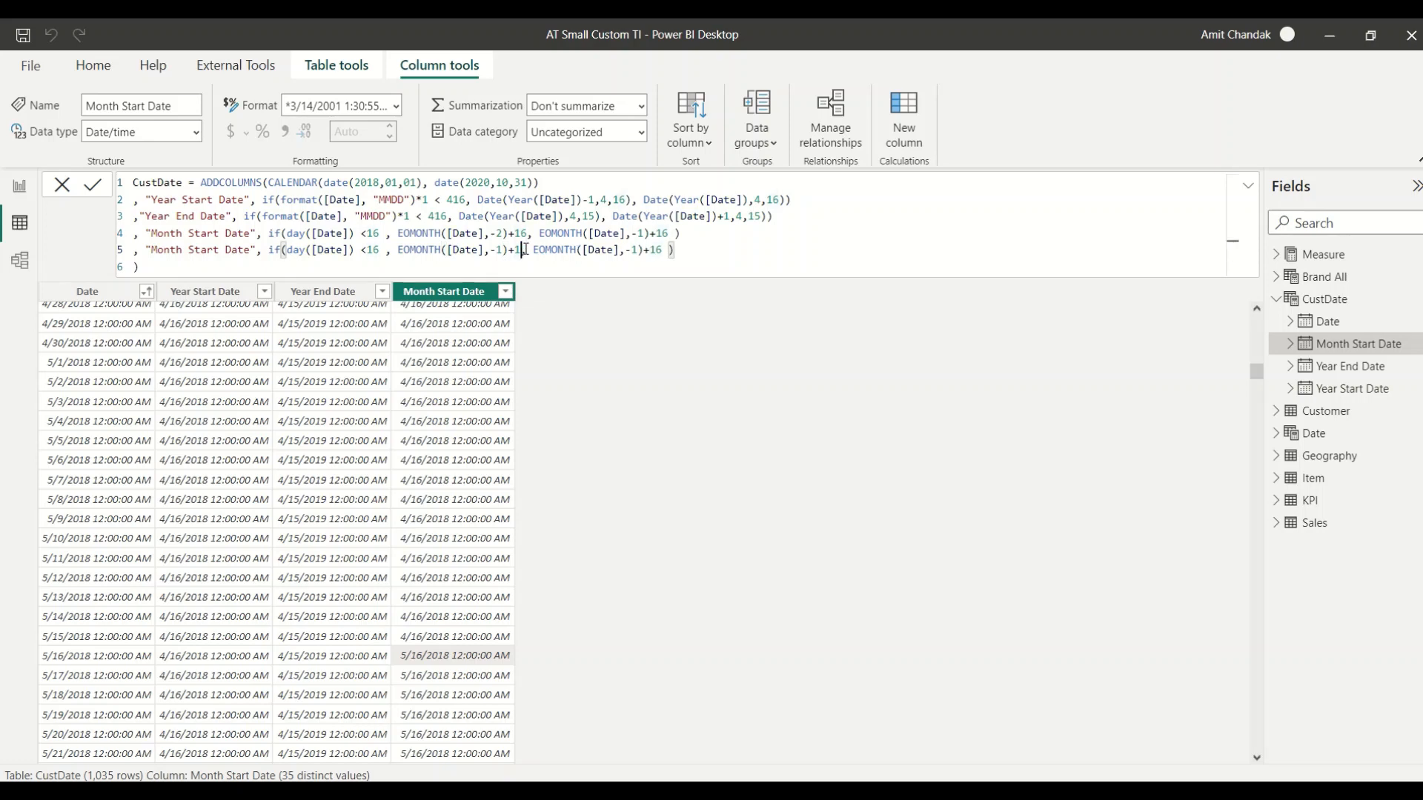
{"action": "type", "text": "5"}
Change the false result in the duplicated line to EOMONTH([Date],0)+15 and submit the formula.
{"action": "left_click", "coordinate": [670, 250]}
{"action": "key", "text": "BackSpace"}
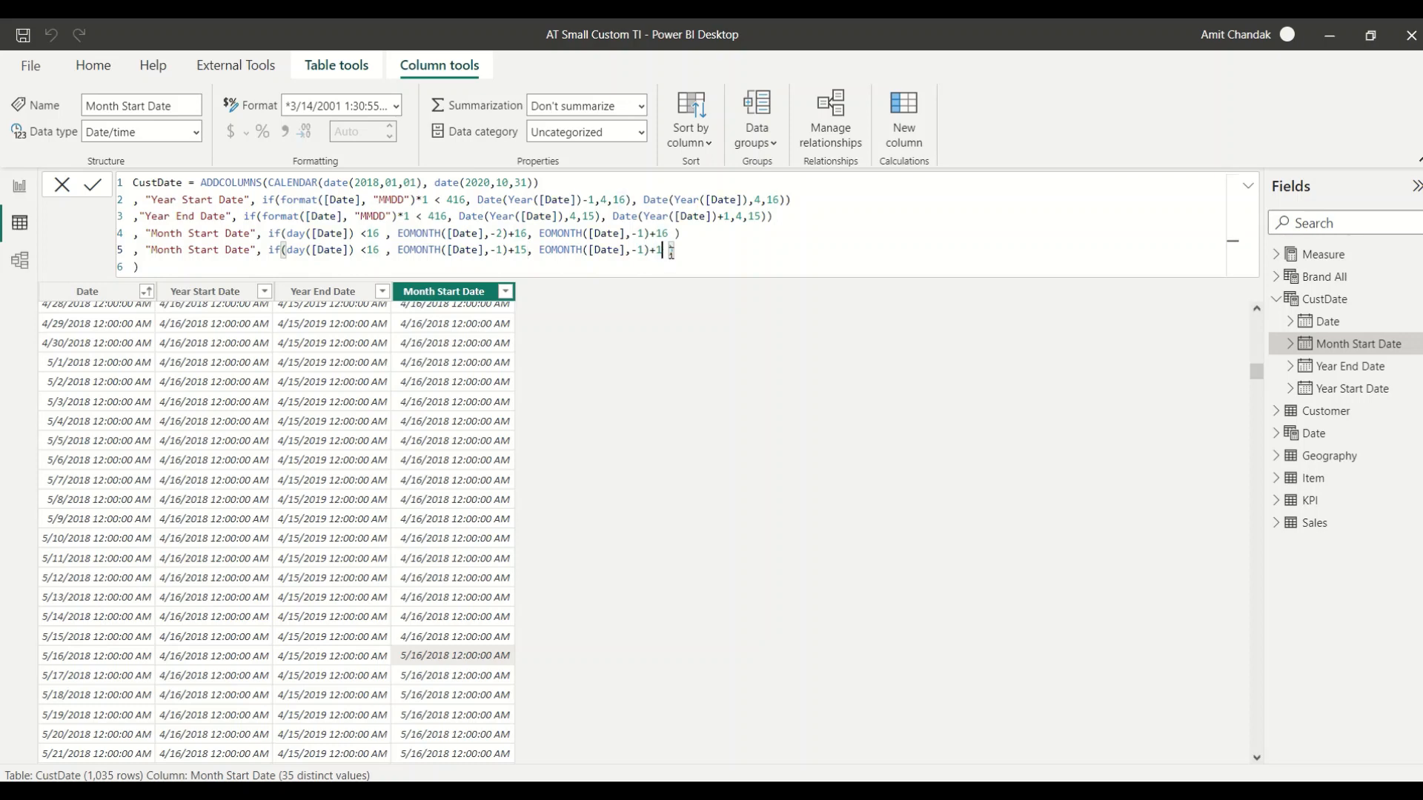
{"action": "type", "text": "5"}
{"action": "left_click", "coordinate": [645, 248]}
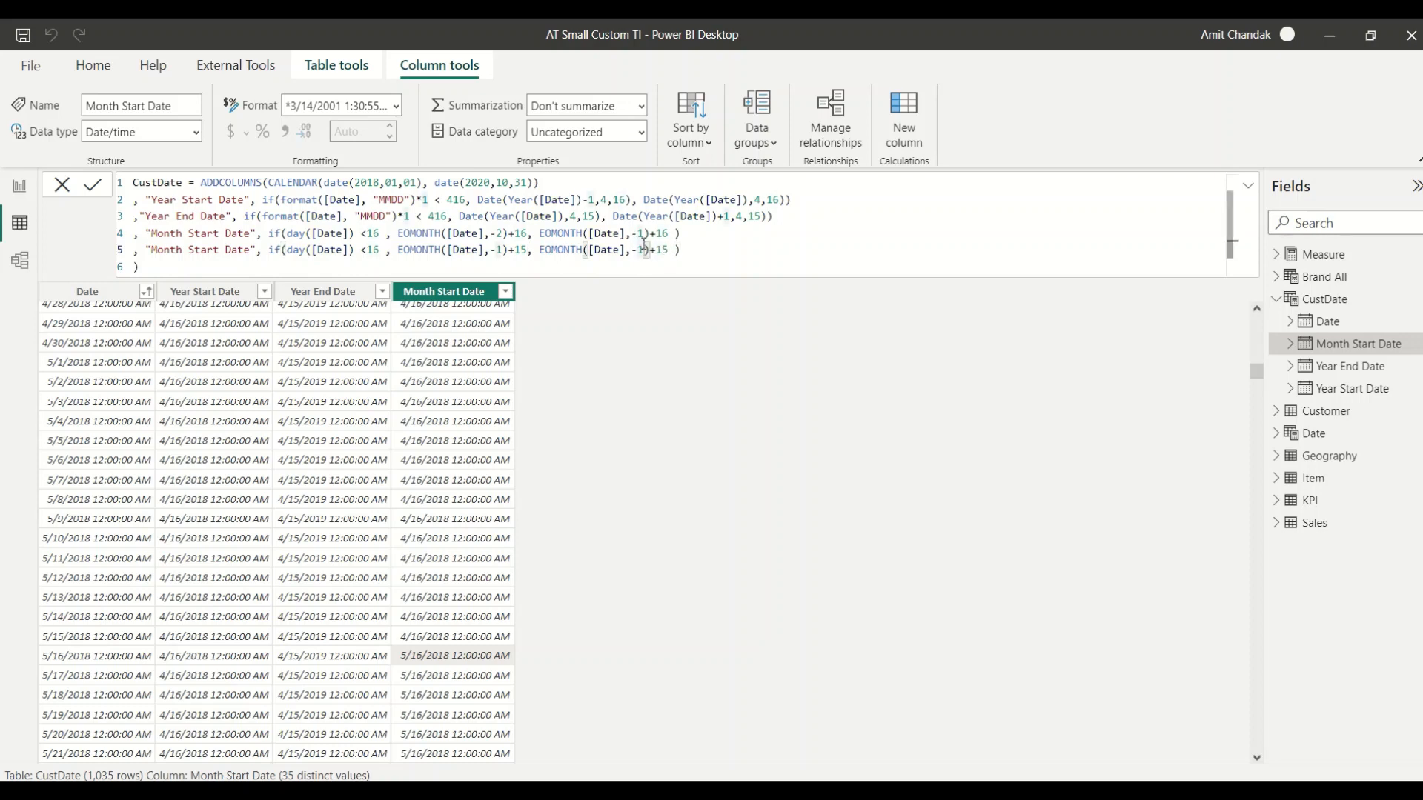
{"action": "key", "text": "BackSpace"}
{"action": "key", "text": "BackSpace"}
{"action": "type", "text": "0"}
{"action": "key", "text": "Return"}
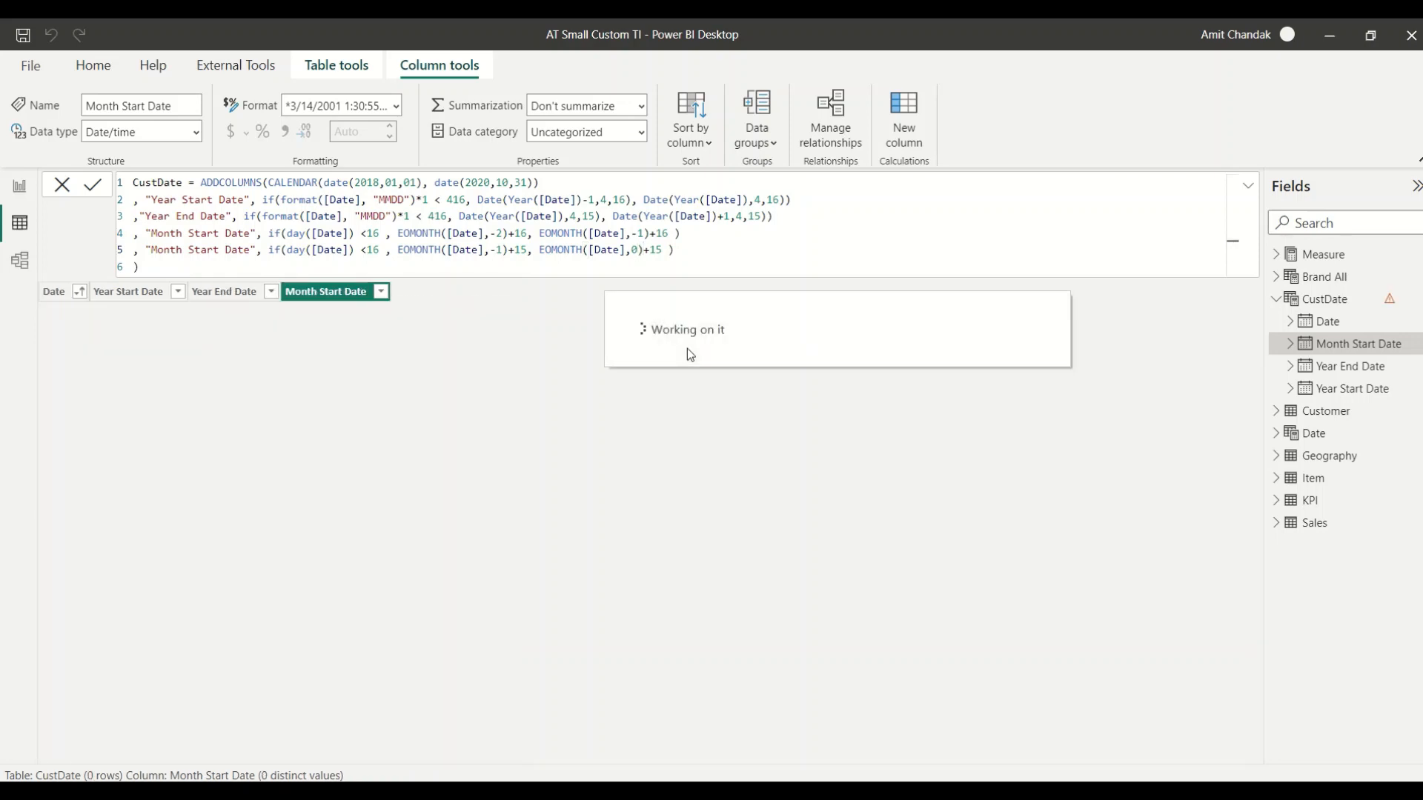
Rename the duplicated column in the formula to "Month End Date" and apply the formula.
{"action": "left_click", "coordinate": [684, 248]}
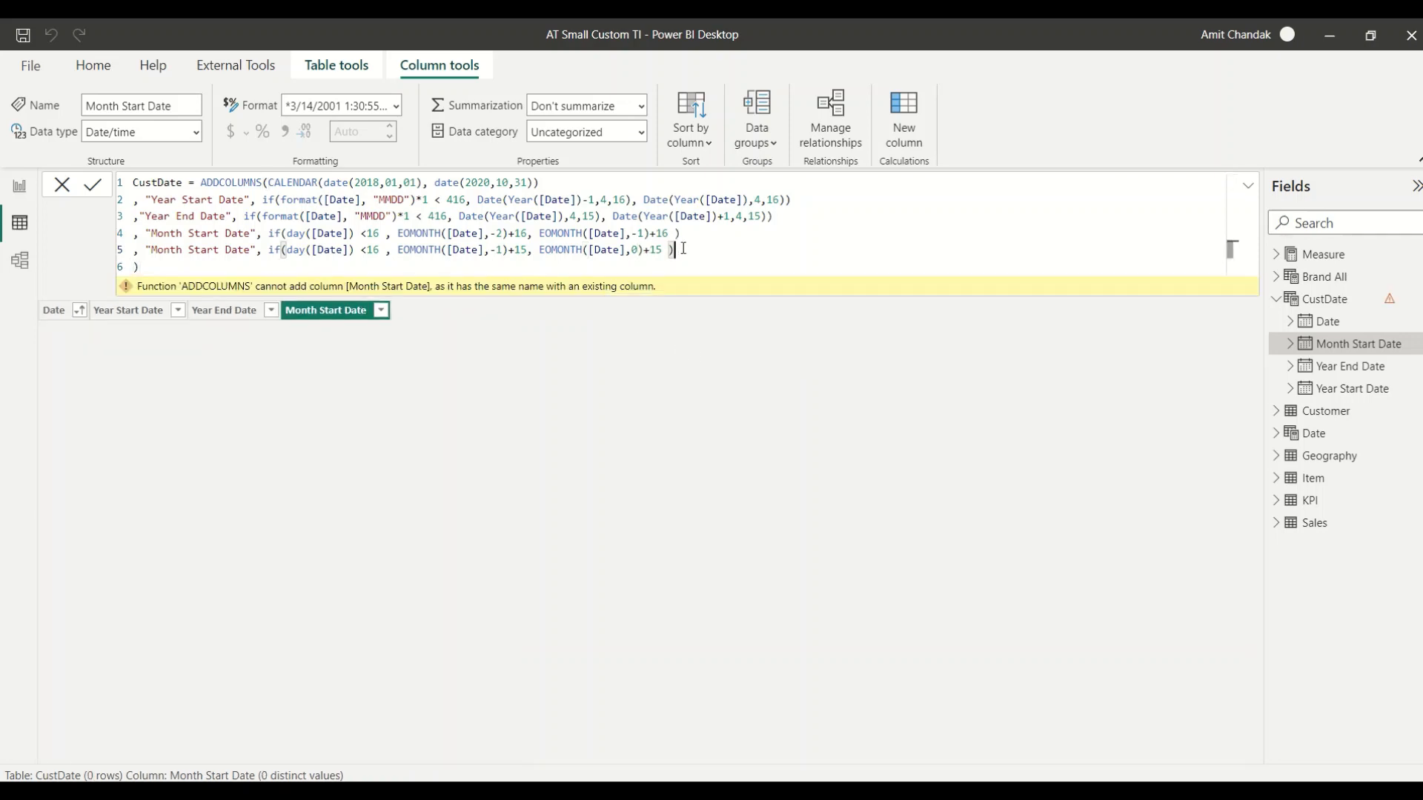
{"action": "double_click", "coordinate": [203, 250]}
{"action": "type", "text": "End"}
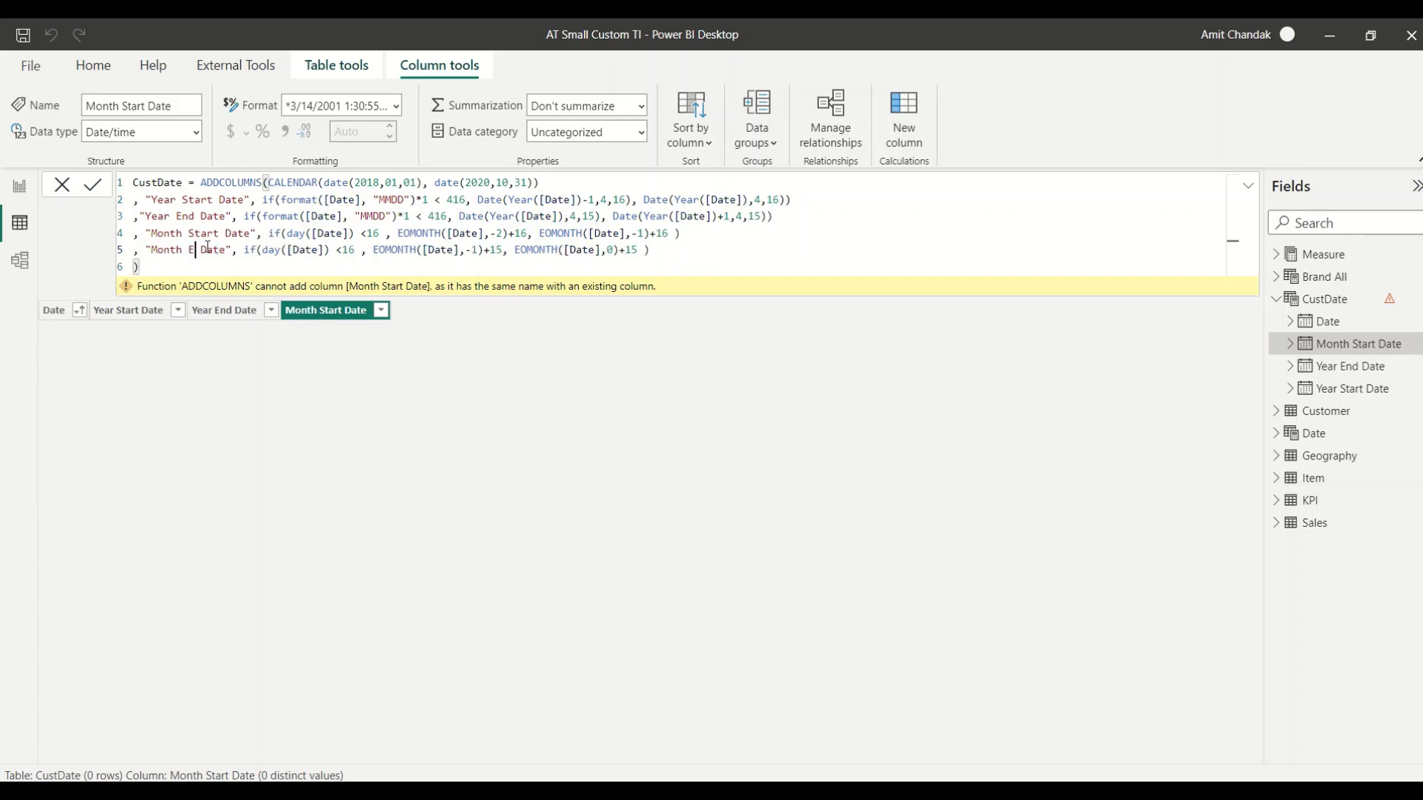
{"action": "key", "text": "Return"}
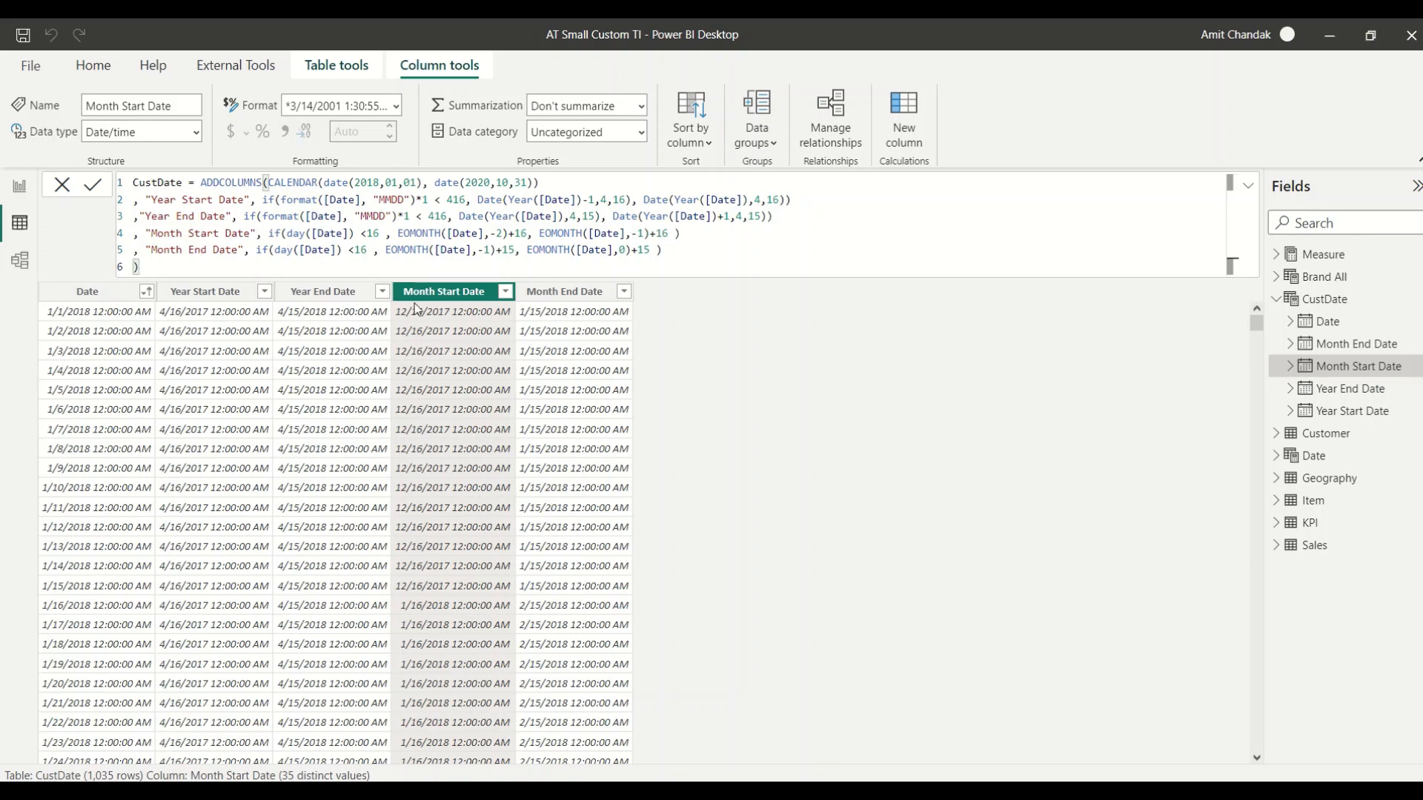
Move the ADDCOLUMNS expression to a new line after CustDate = and assign it to a variable named _acl.
{"action": "left_click", "coordinate": [198, 182]}
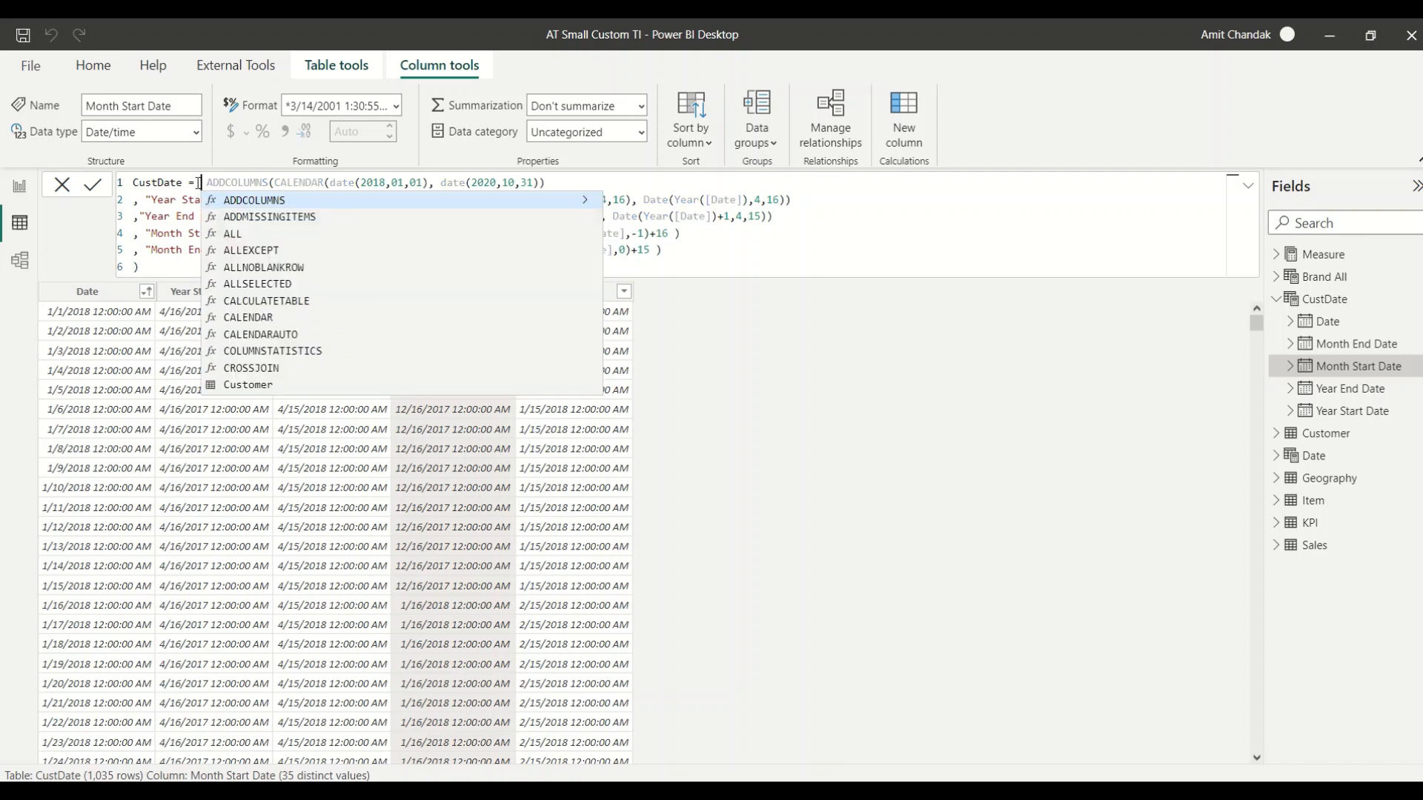
{"action": "key", "text": "shift+Return"}
{"action": "type", "text": "var _"}
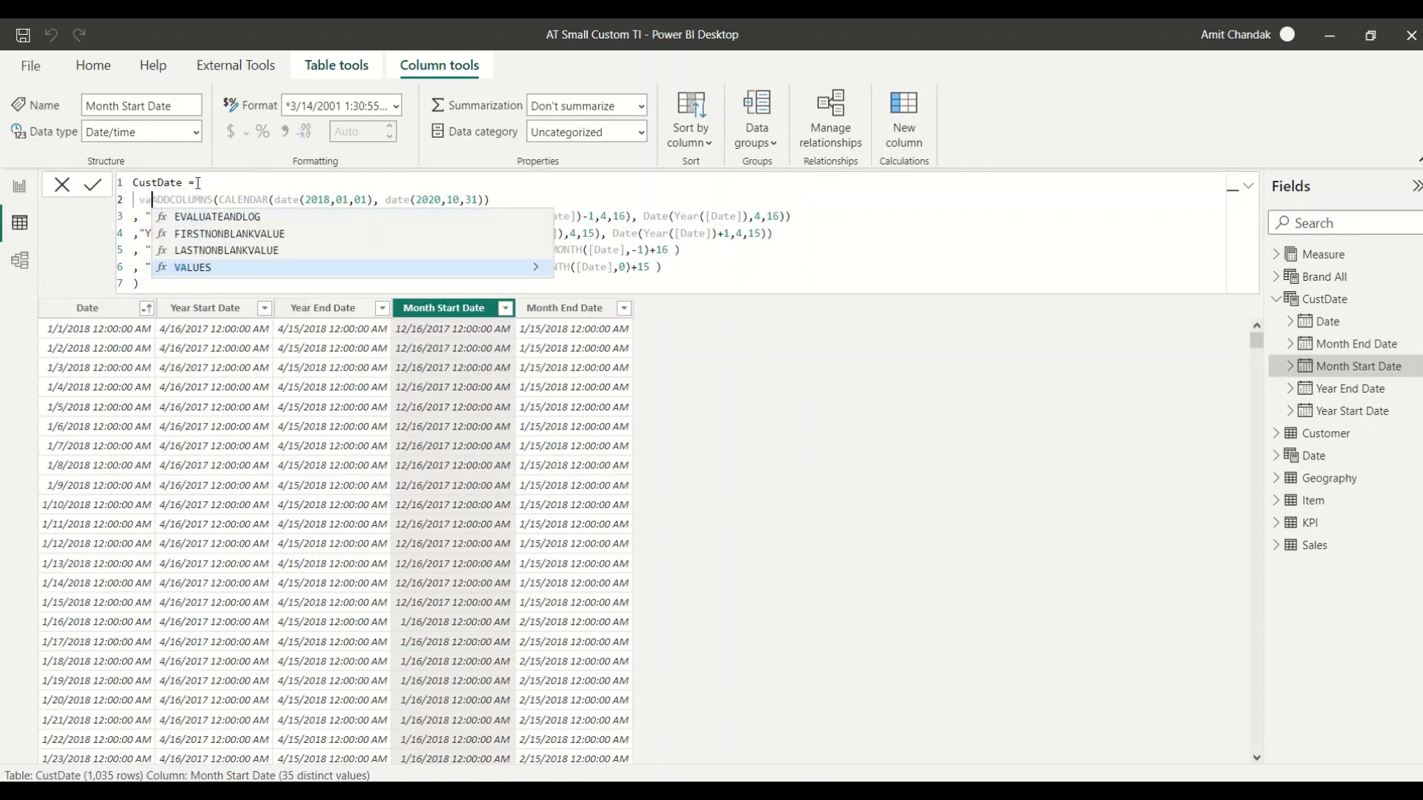
{"action": "type", "text": "acl ="}
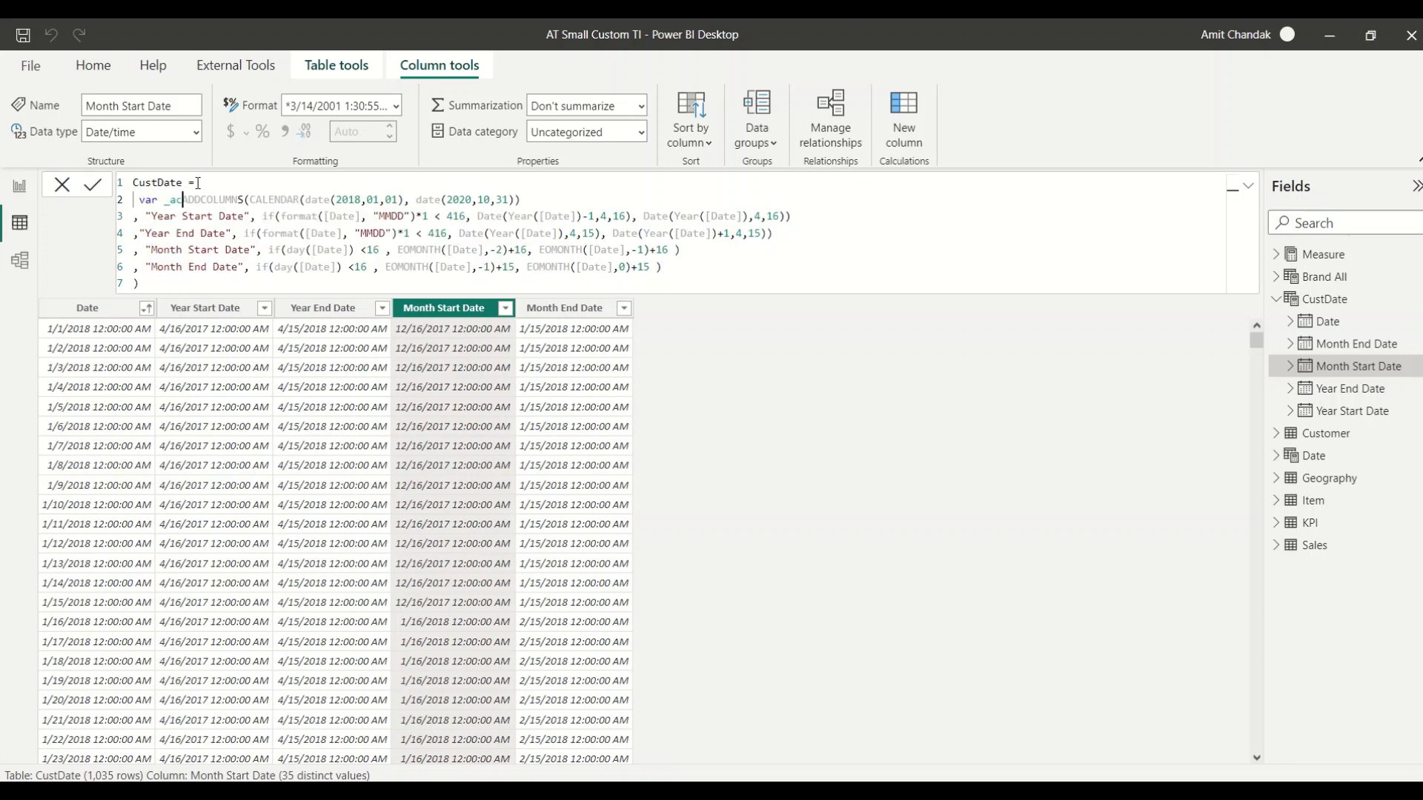
Add return ADDCOLUMNS(_cal, below the variable's closing parenthesis with an empty line after it, and rename the variable to _cal.
{"action": "left_click", "coordinate": [166, 286]}
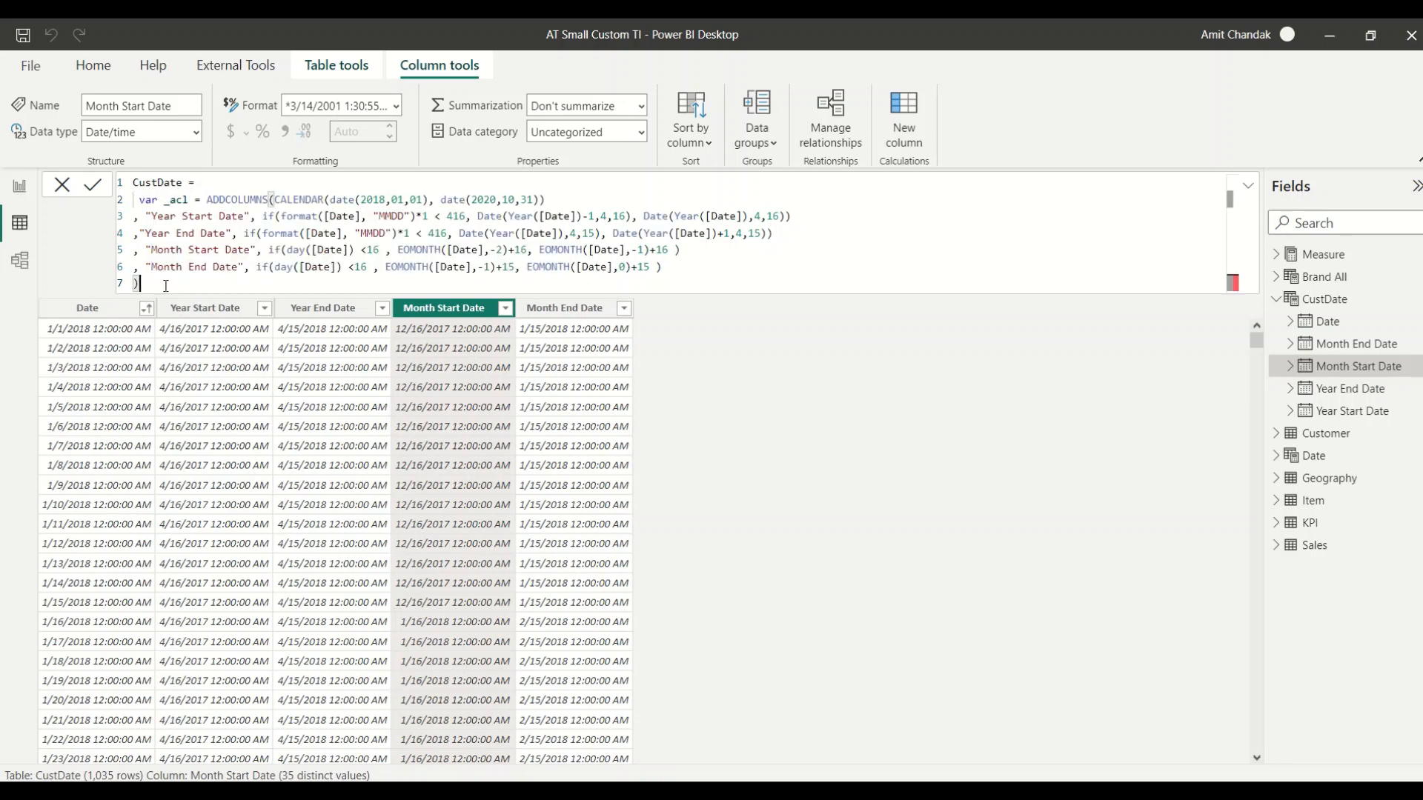
{"action": "key", "text": "shift+Return"}
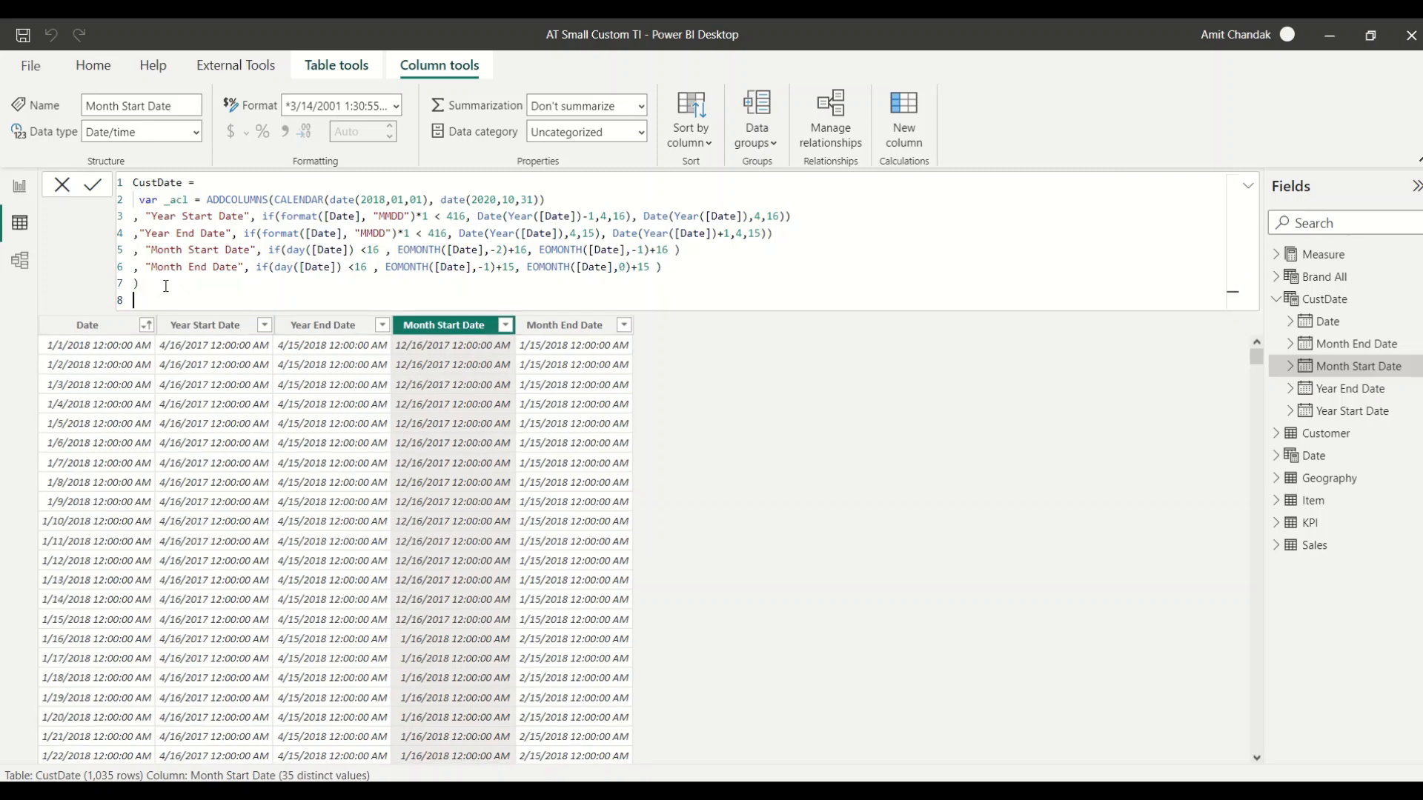
{"action": "type", "text": "retunr"}
{"action": "key", "text": "BackSpace"}
{"action": "key", "text": "BackSpace"}
{"action": "key", "text": "BackSpace"}
{"action": "type", "text": "rn A"}
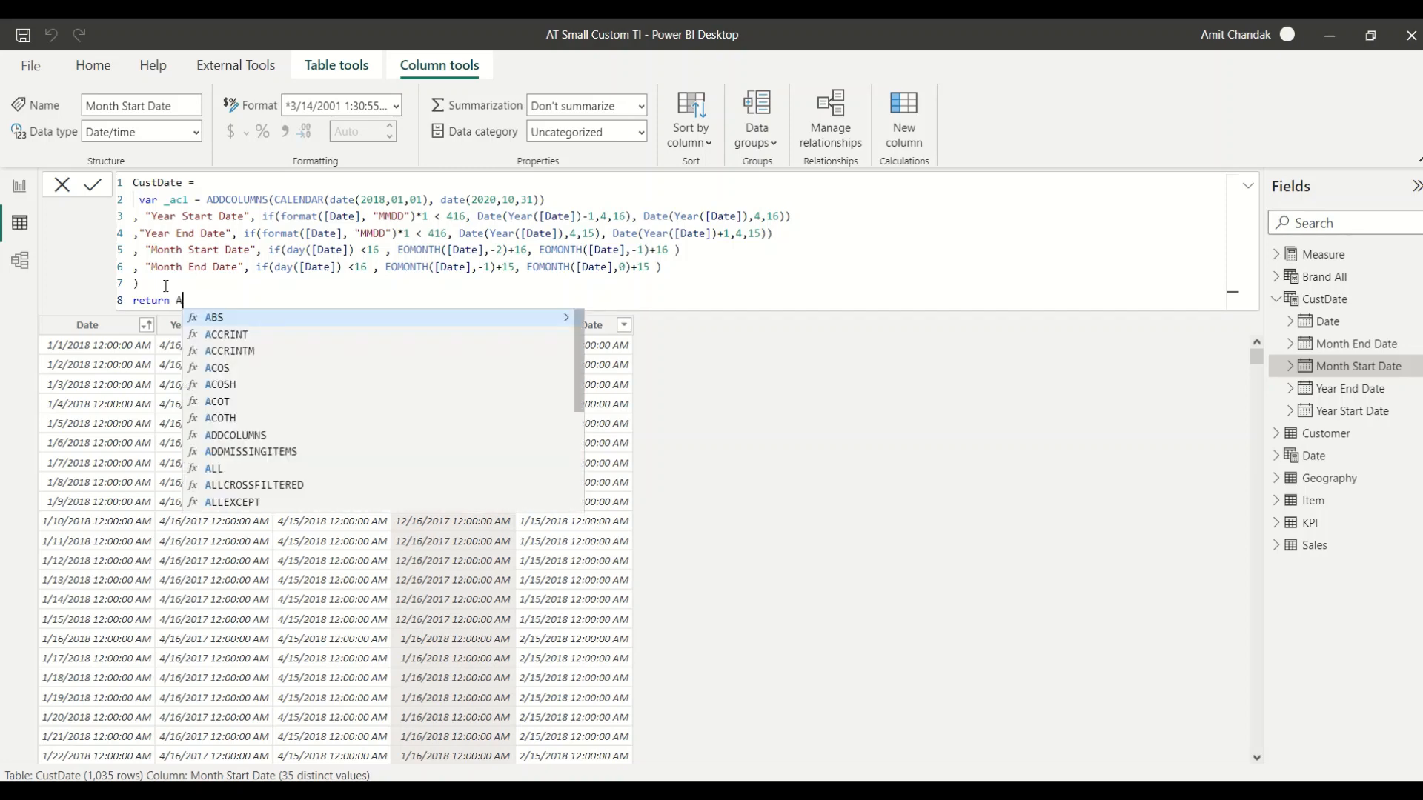
{"action": "type", "text": "DDCOLUMNS(_"}
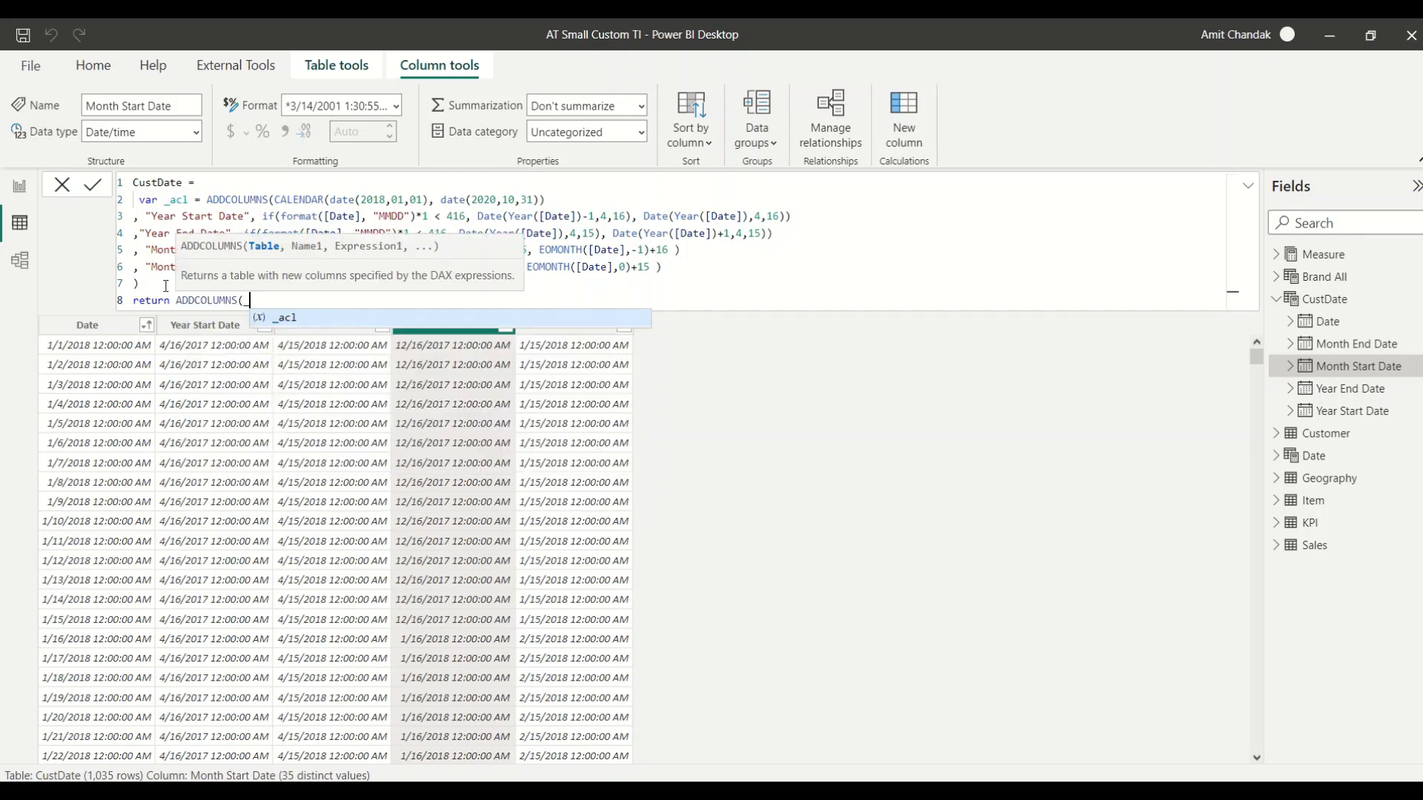
{"action": "type", "text": "cal,"}
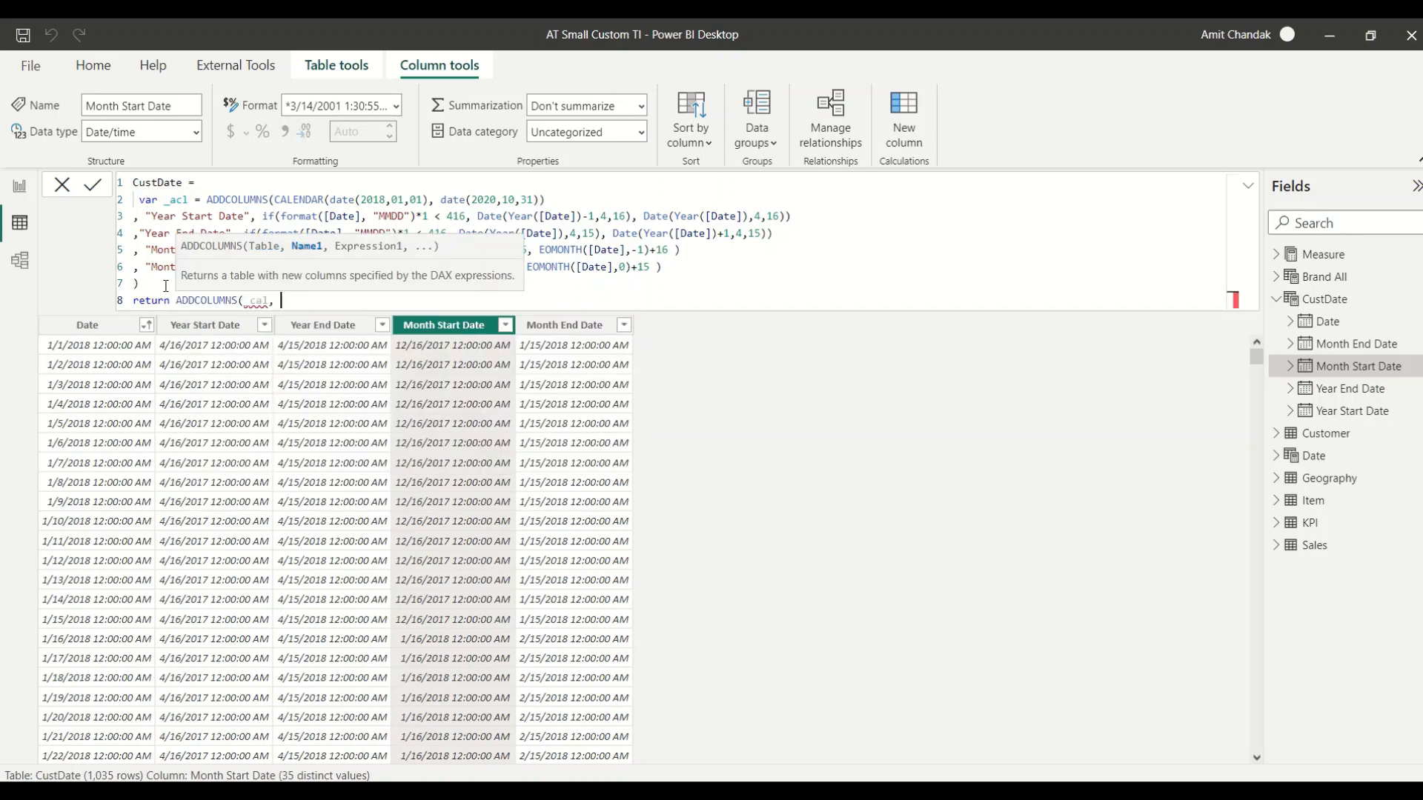
{"action": "key", "text": "shift+Return"}
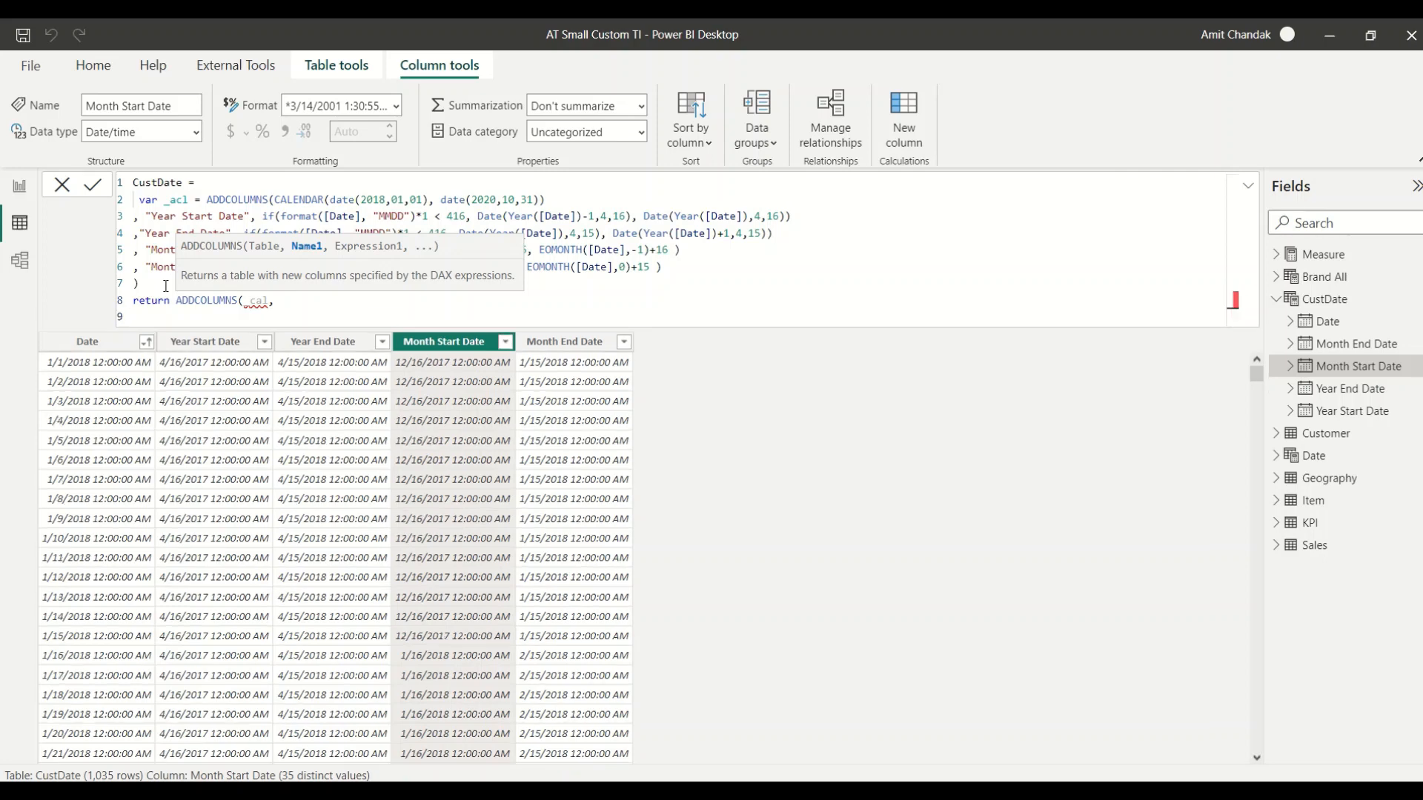
{"action": "double_click", "coordinate": [179, 200]}
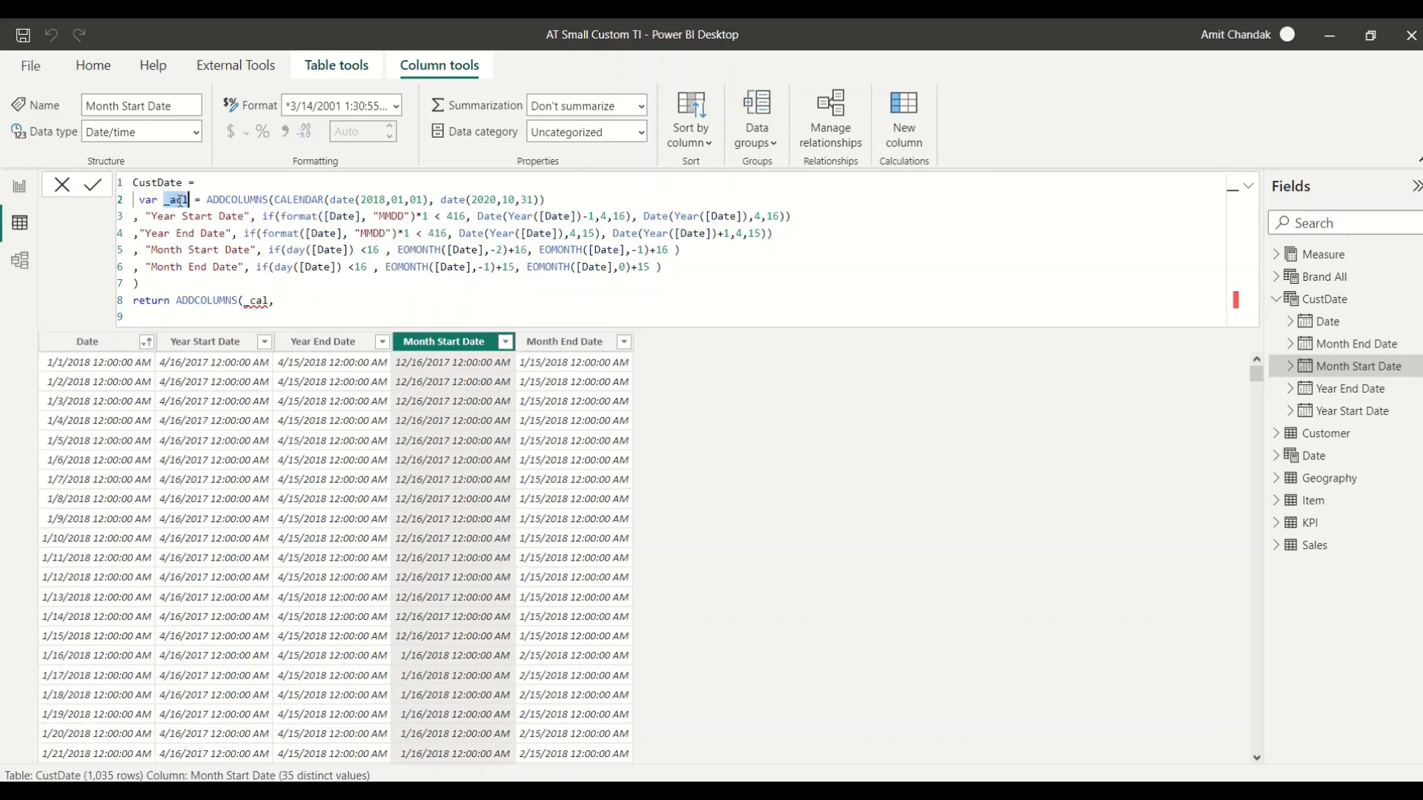
{"action": "type", "text": "_cal"}
Add a "Year Rank" column to the returned ADDCOLUMNS as Rankx(_cal, [Year Start Date],,ASC, Dense), ending with a comma.
{"action": "left_click", "coordinate": [197, 319]}
{"action": "type", "text": "\"Yea"}
{"action": "type", "text": "r Ra"}
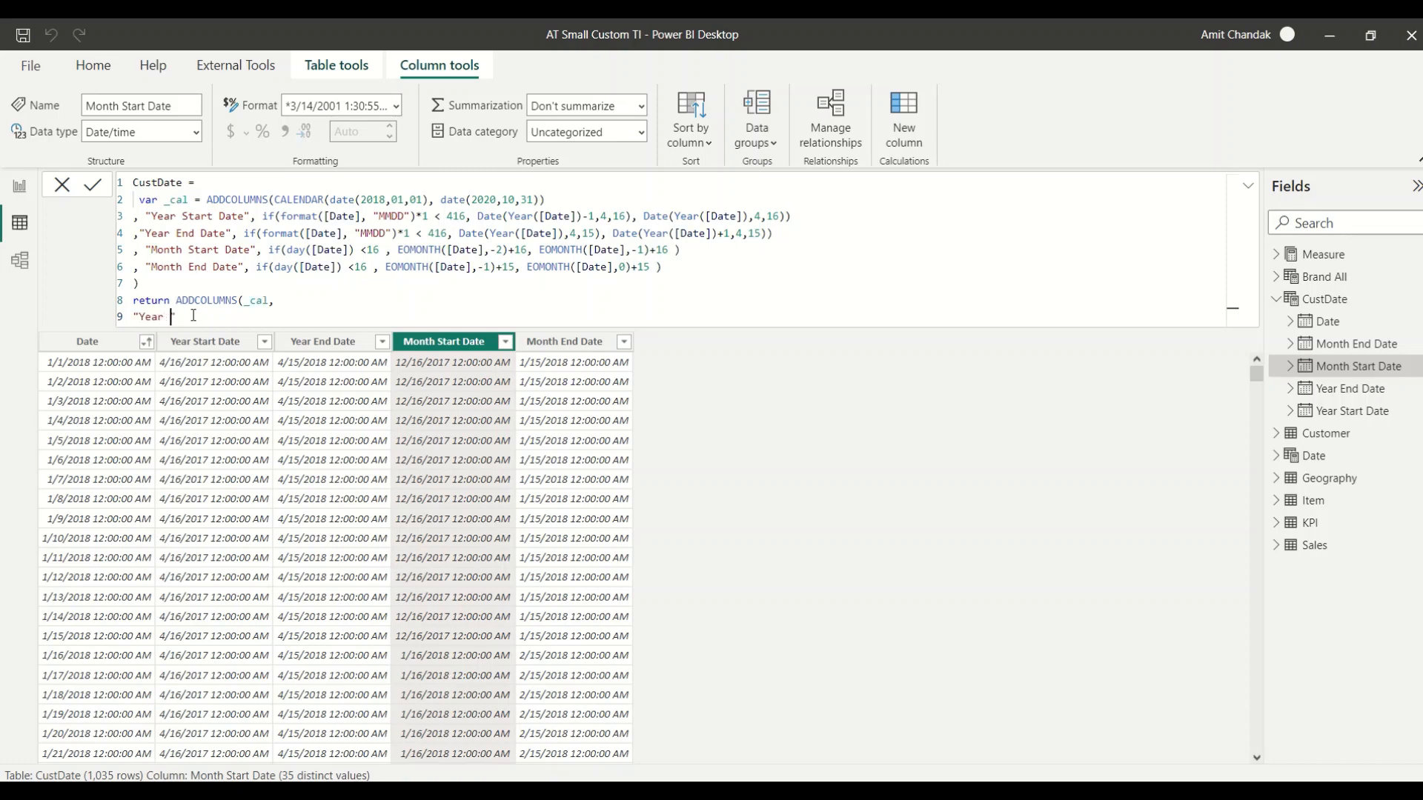
{"action": "type", "text": "nk\", Ran"}
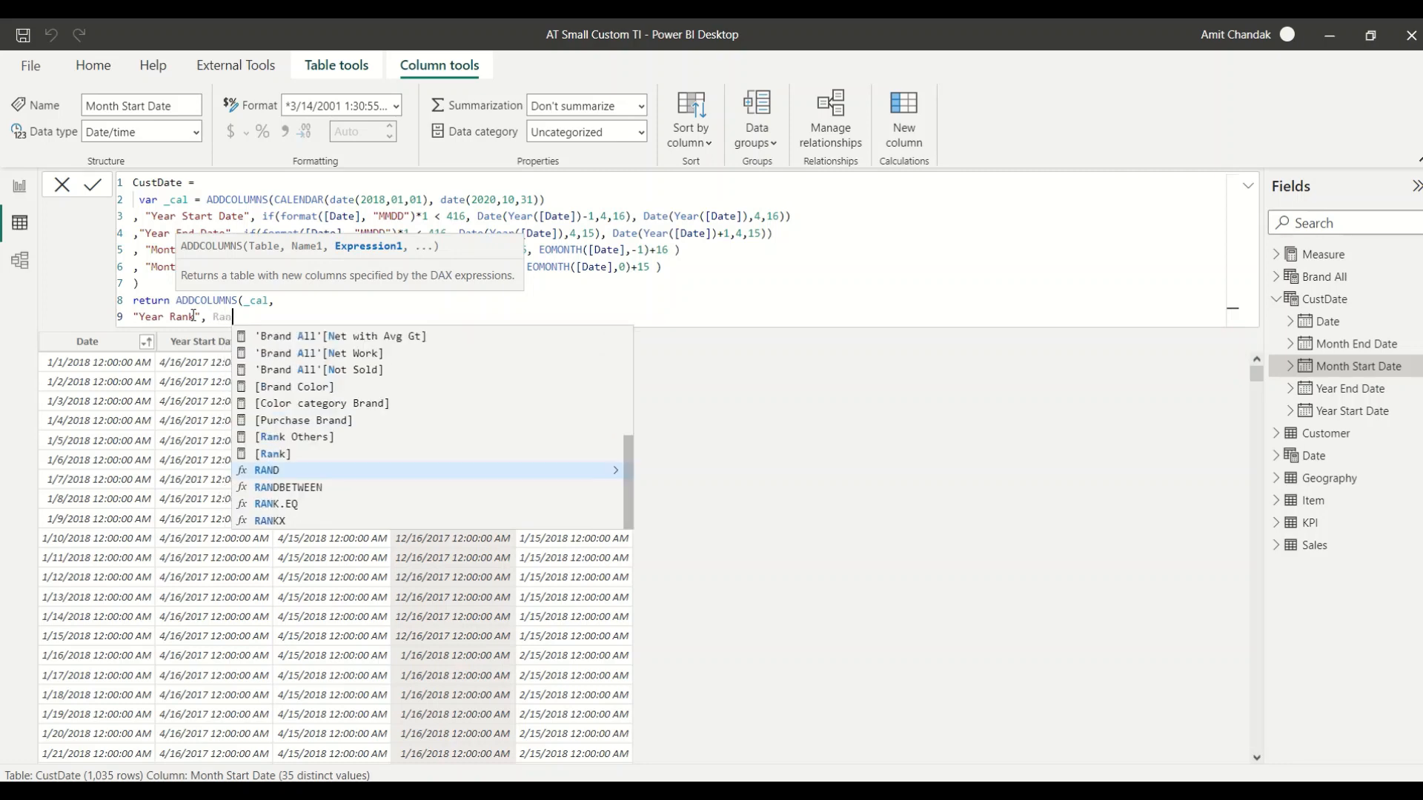
{"action": "type", "text": "kx(_"}
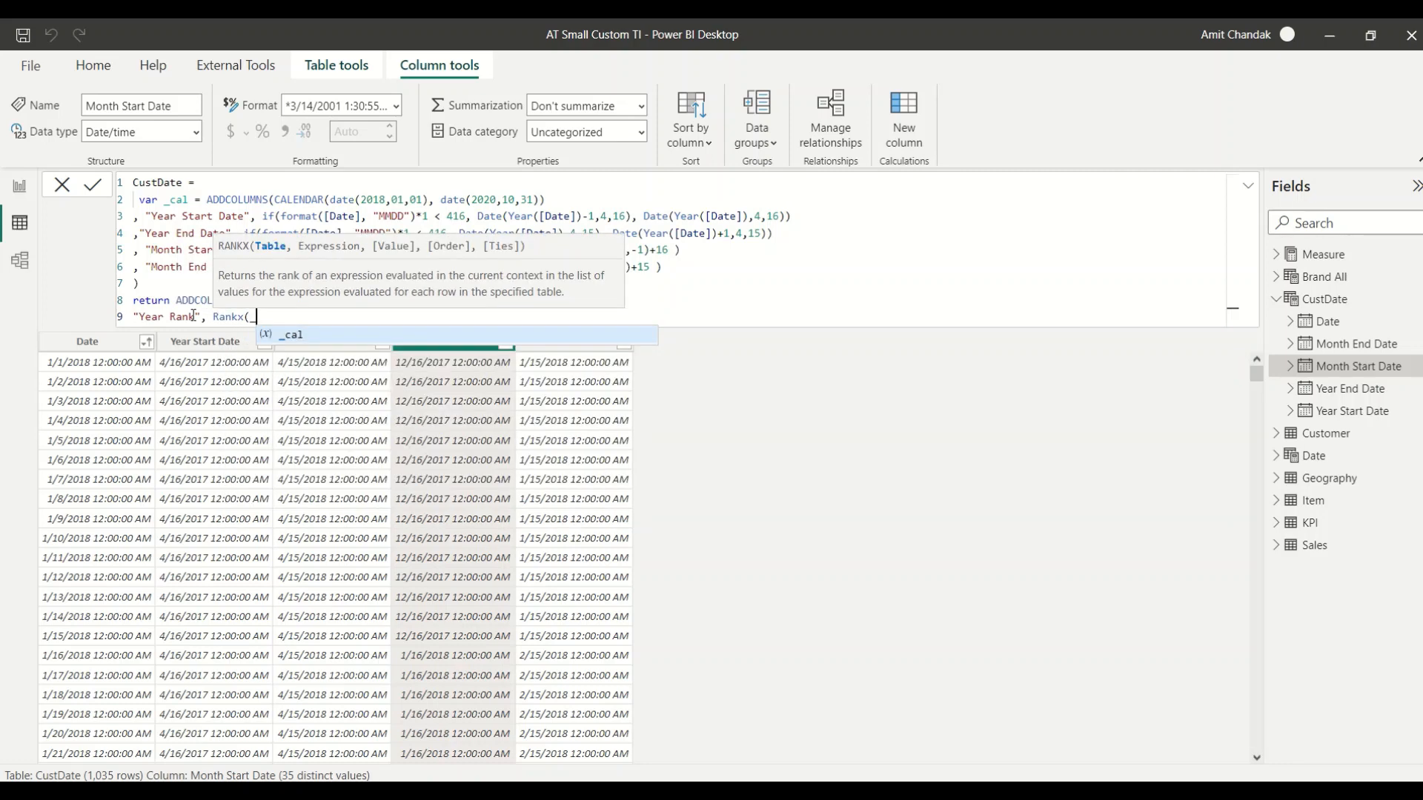
{"action": "type", "text": "cal,"}
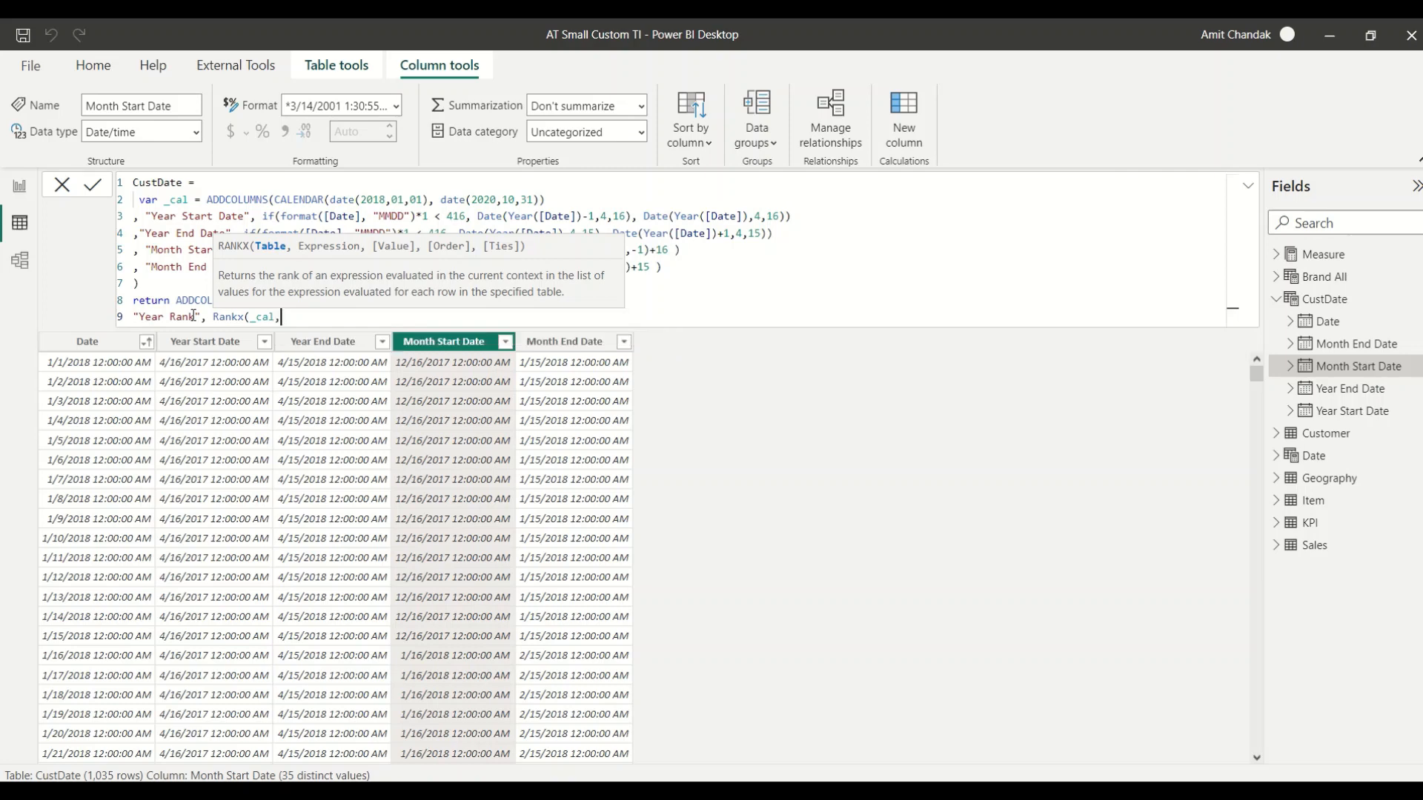
{"action": "type", "text": " [yea"}
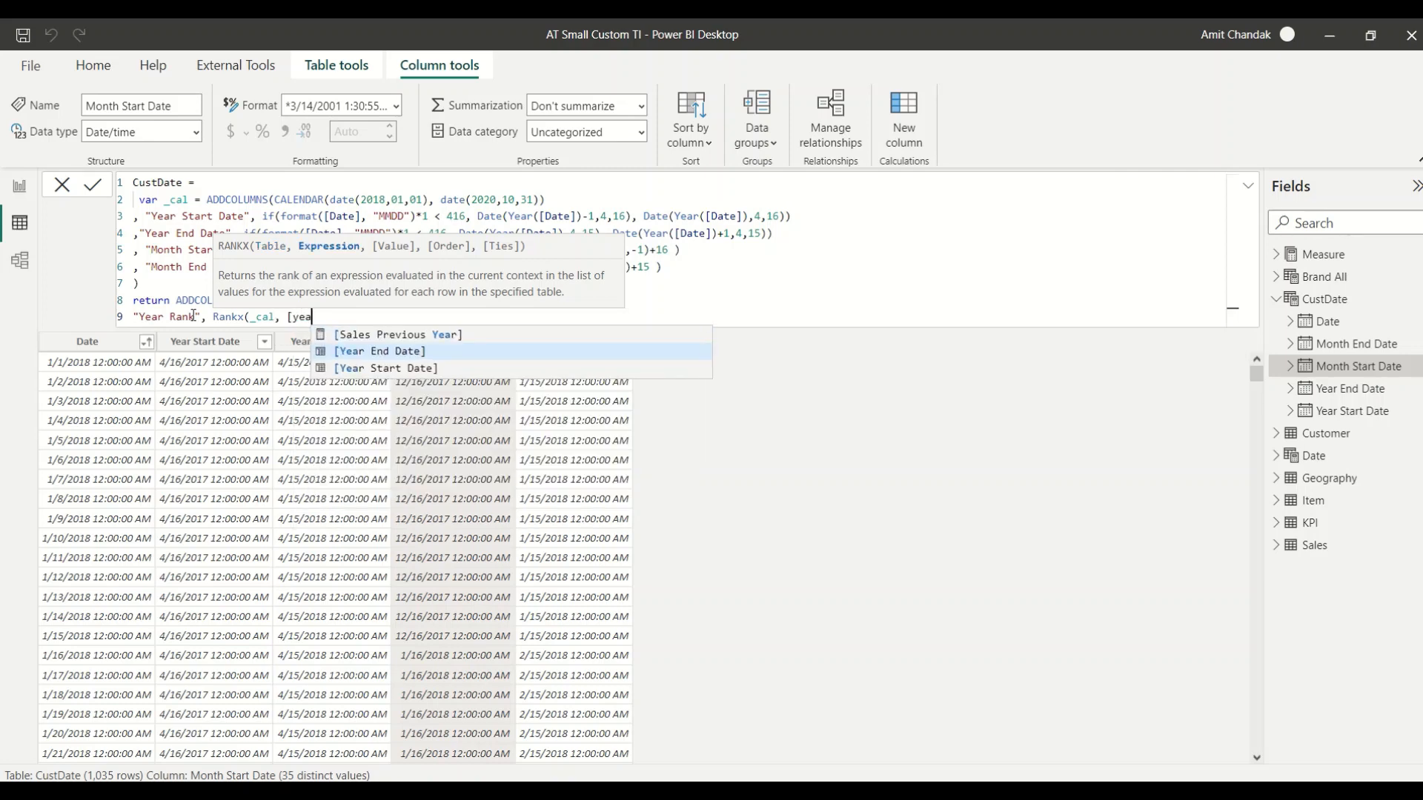
{"action": "key", "text": "Down"}
{"action": "key", "text": "Tab"}
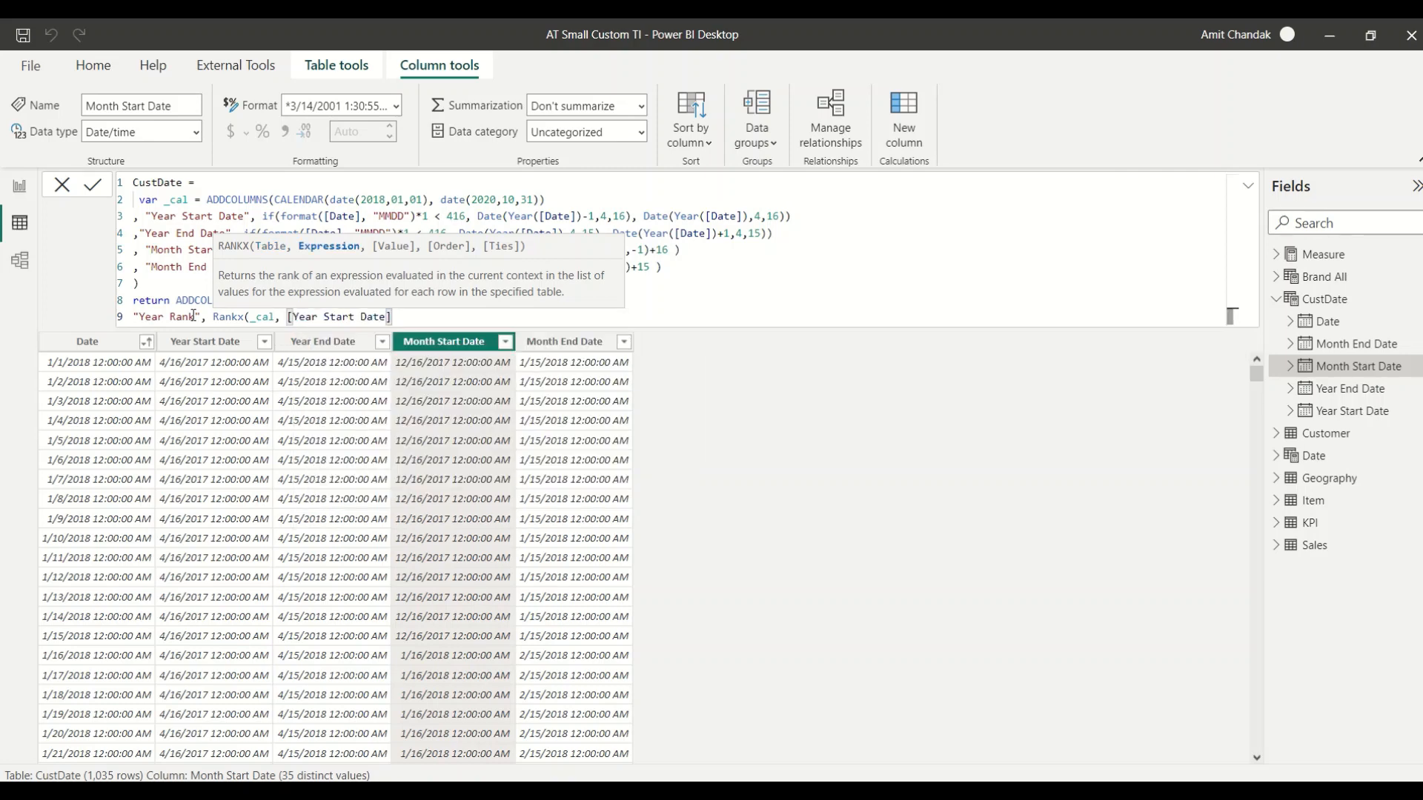
{"action": "type", "text": ",,"}
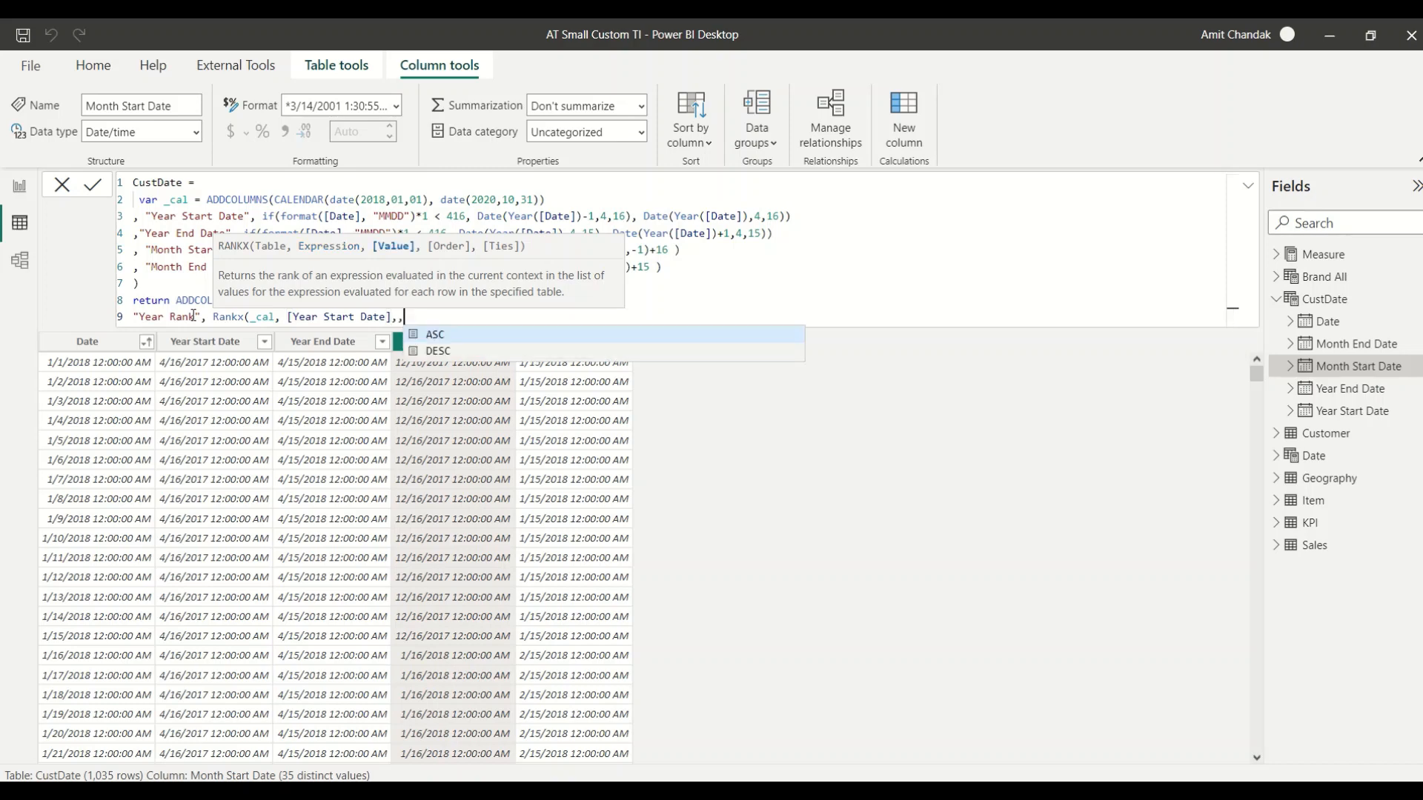
{"action": "type", "text": "ASC, Dense"}
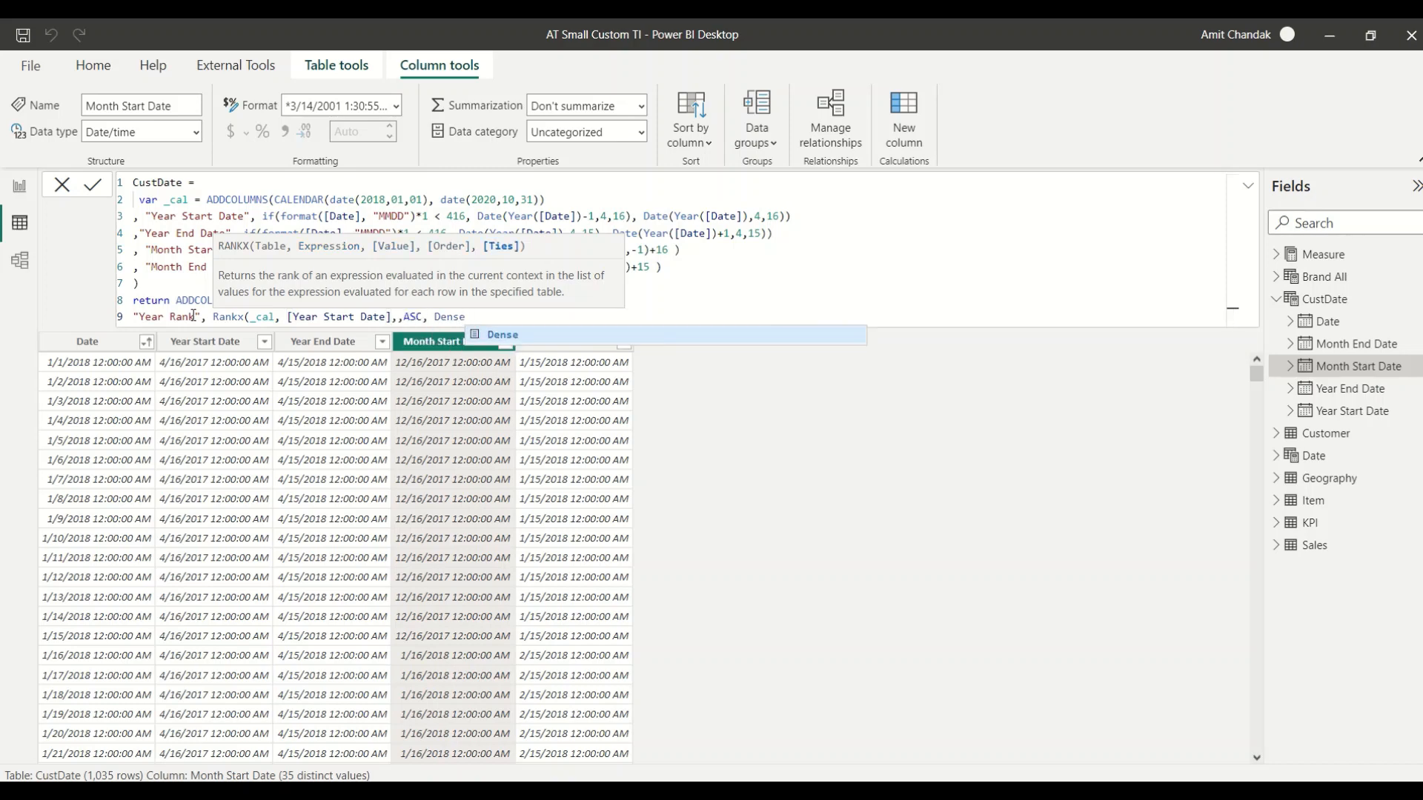
{"action": "type", "text": "),"}
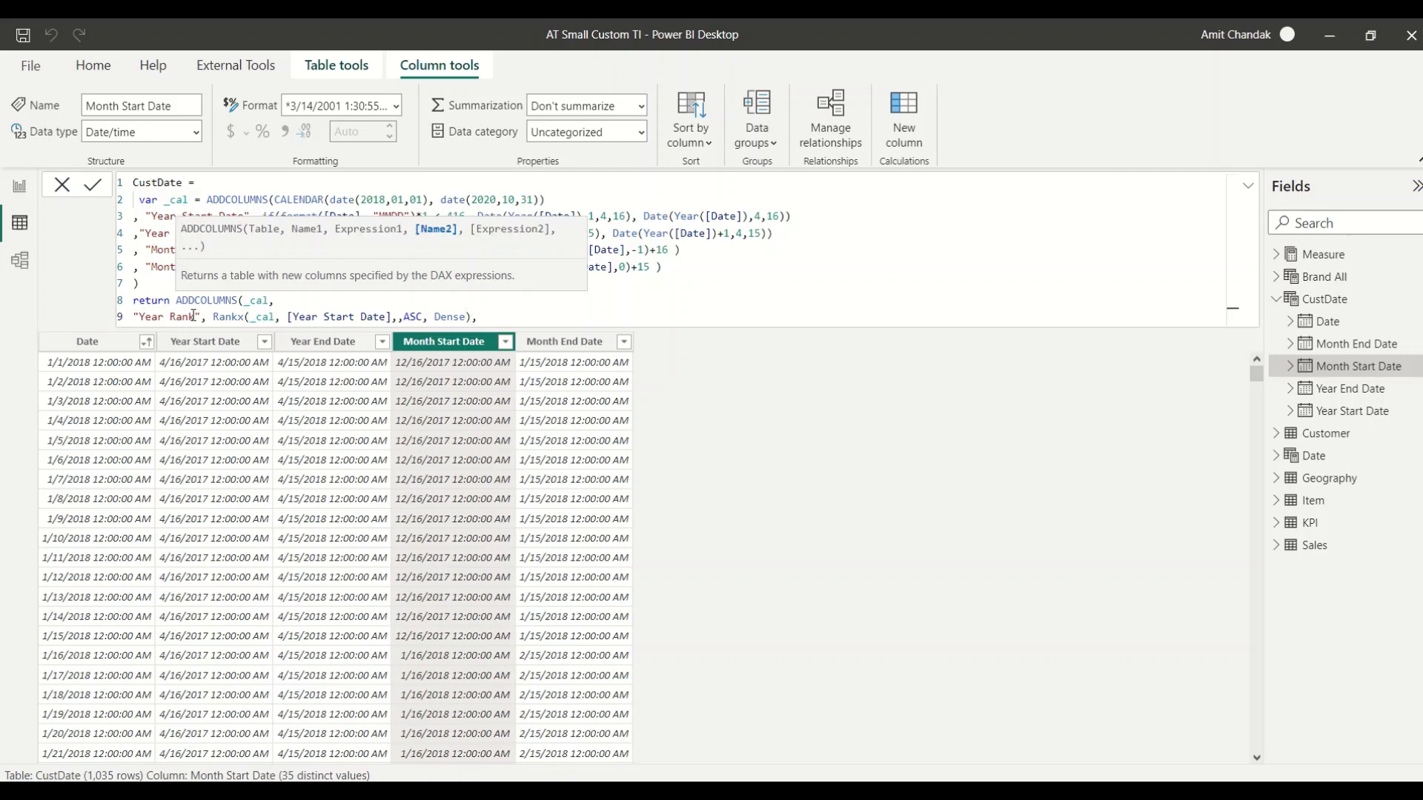
Duplicate the Year Rank line below itself and change the copy to "Month Rank", ranking by [Month Start Date].
{"action": "key", "text": "shift+Home"}
{"action": "key", "text": "ctrl+c"}
{"action": "key", "text": "End"}
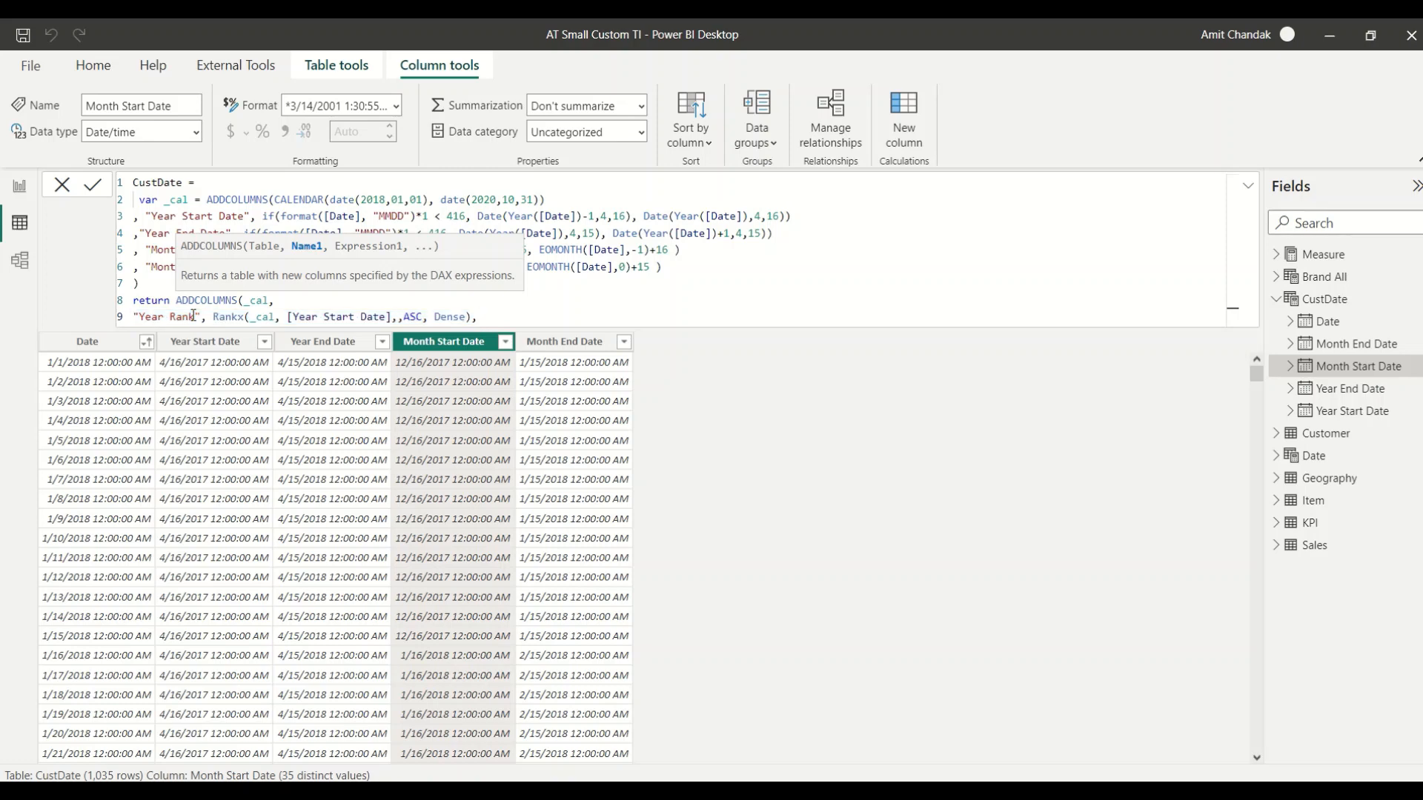
{"action": "key", "text": "shift+Return"}
{"action": "key", "text": "ctrl+v"}
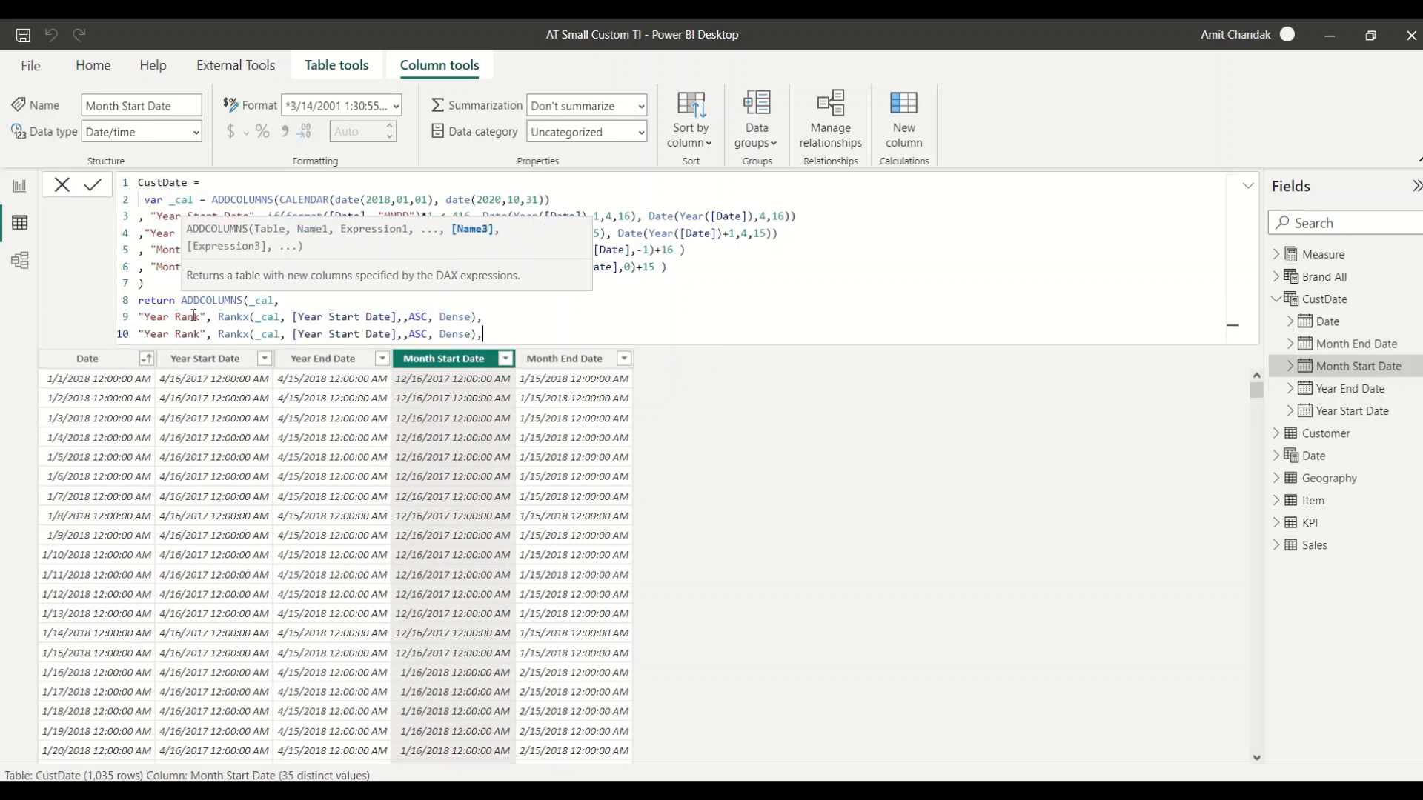
{"action": "double_click", "coordinate": [154, 334]}
{"action": "type", "text": "Month"}
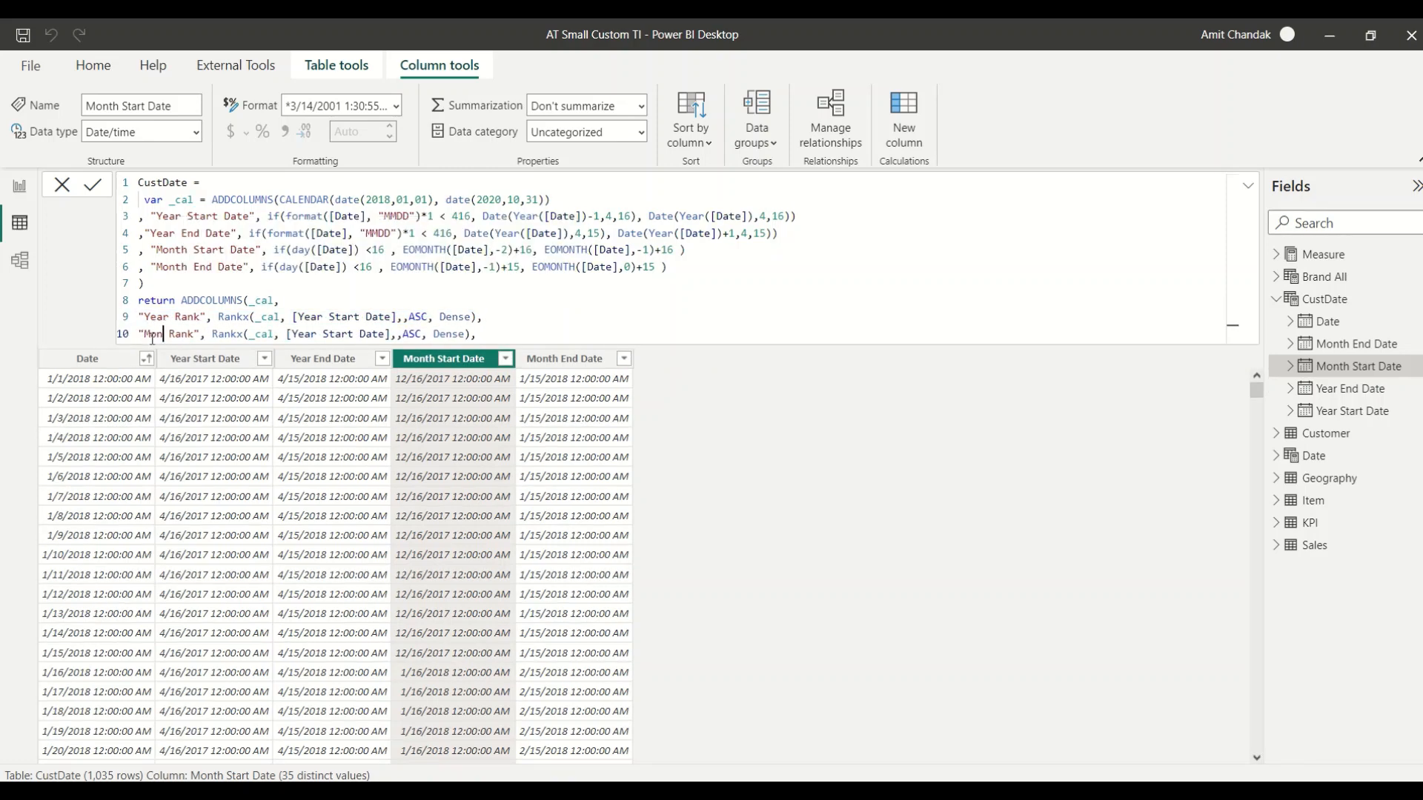
{"action": "double_click", "coordinate": [316, 334]}
{"action": "type", "text": "Month"}
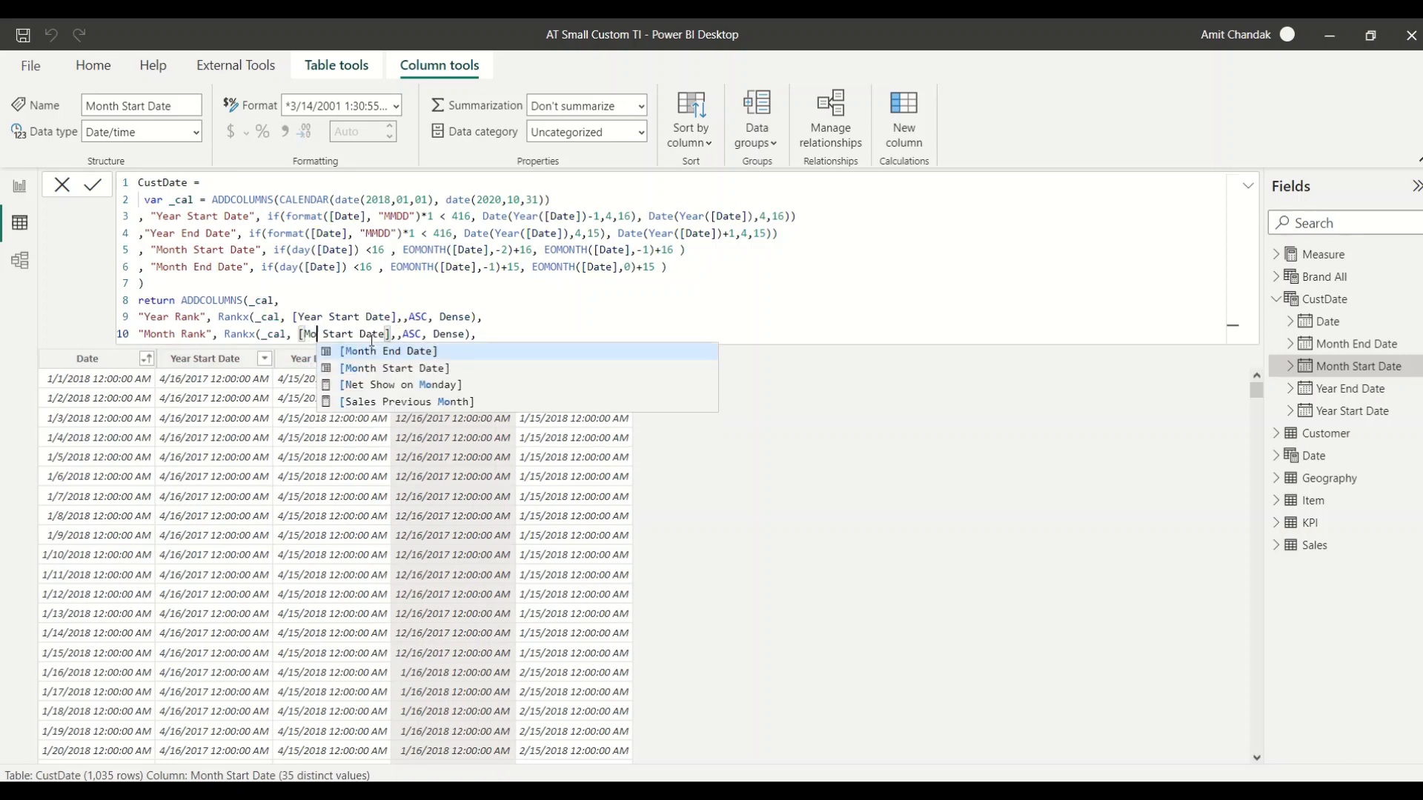
{"action": "left_click", "coordinate": [498, 334]}
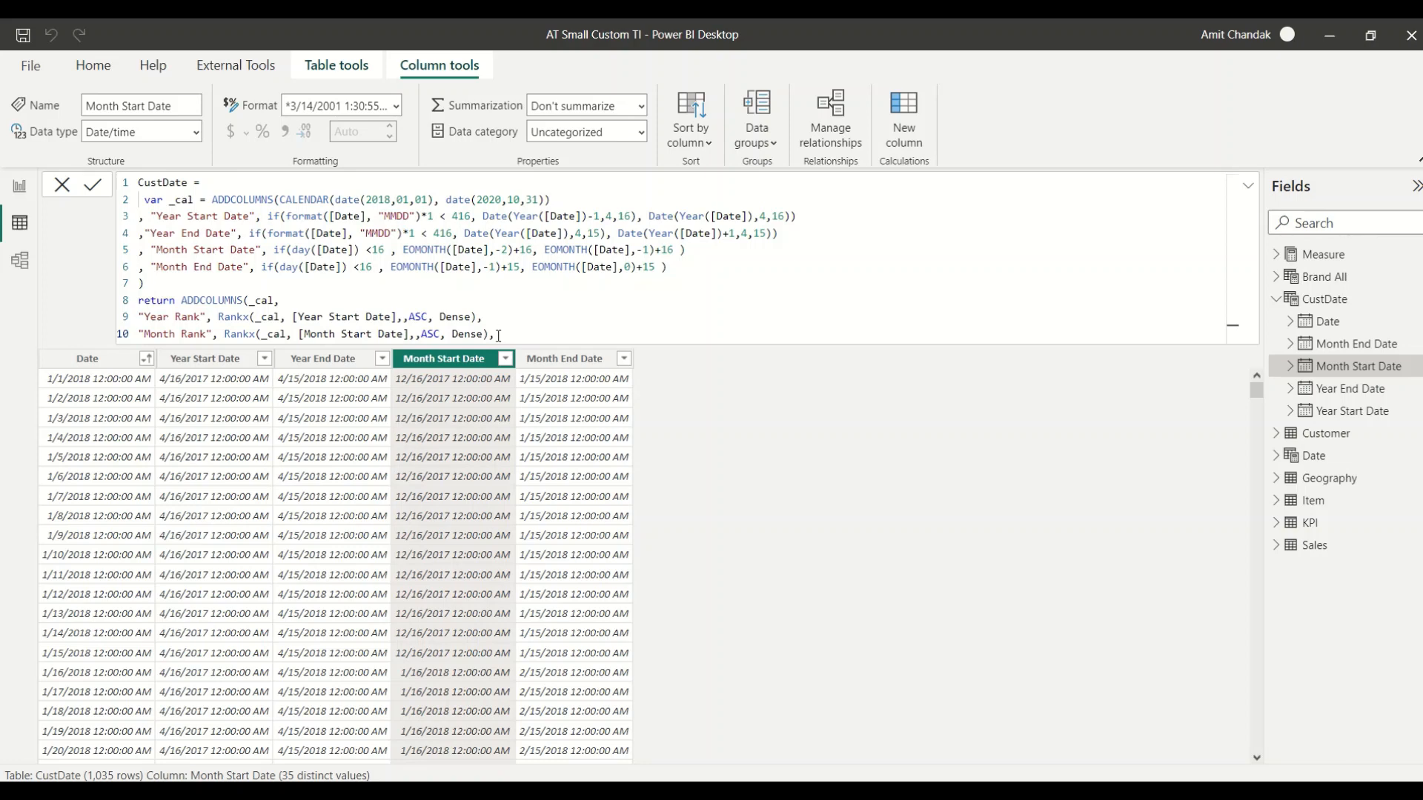
Add a "Month Day" column as Datediff([Month Start Date], [Date], DAY) +1 on a new line, close ADDCOLUMNS and apply the formula.
{"action": "key", "text": "shift+Return"}
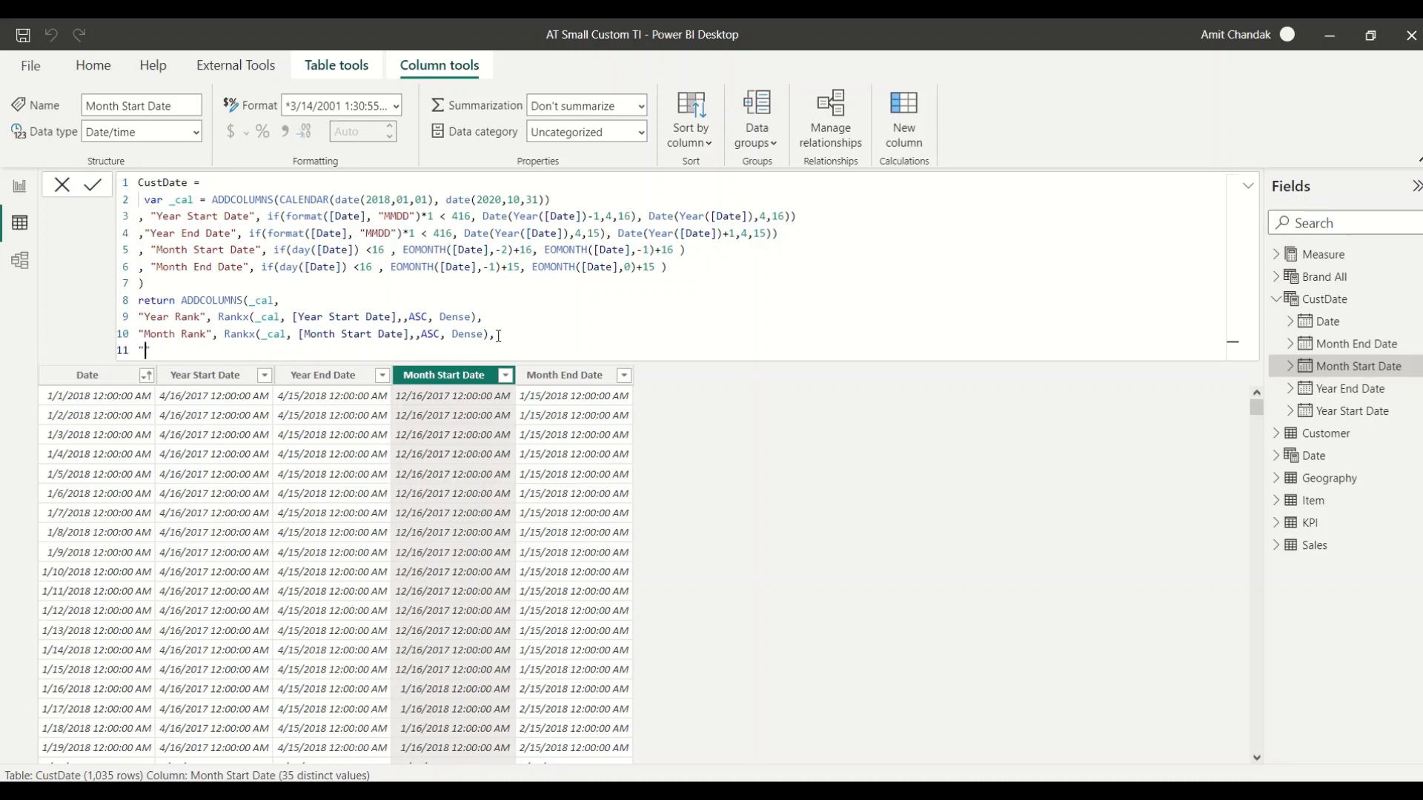
{"action": "type", "text": "Month Day\", Da"}
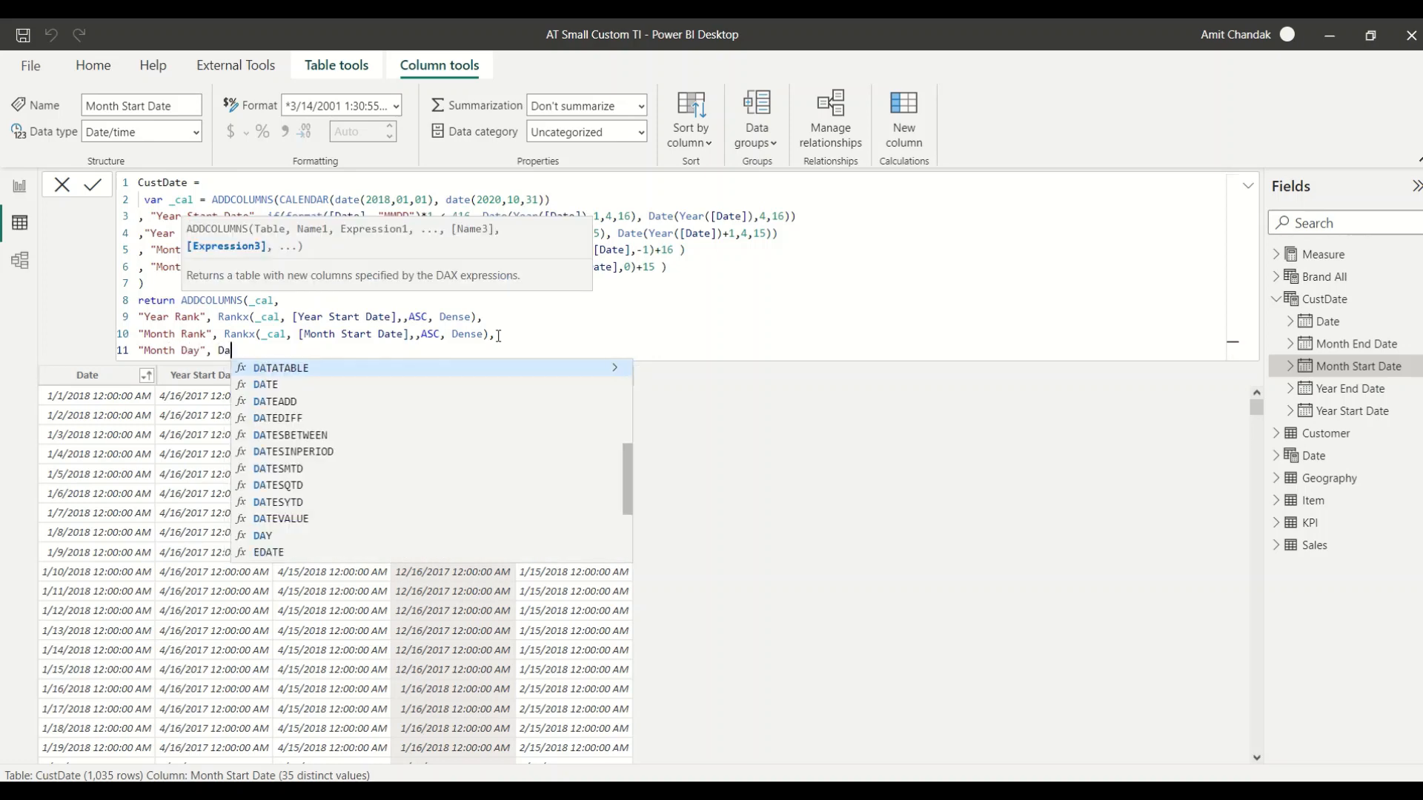
{"action": "type", "text": "ted"}
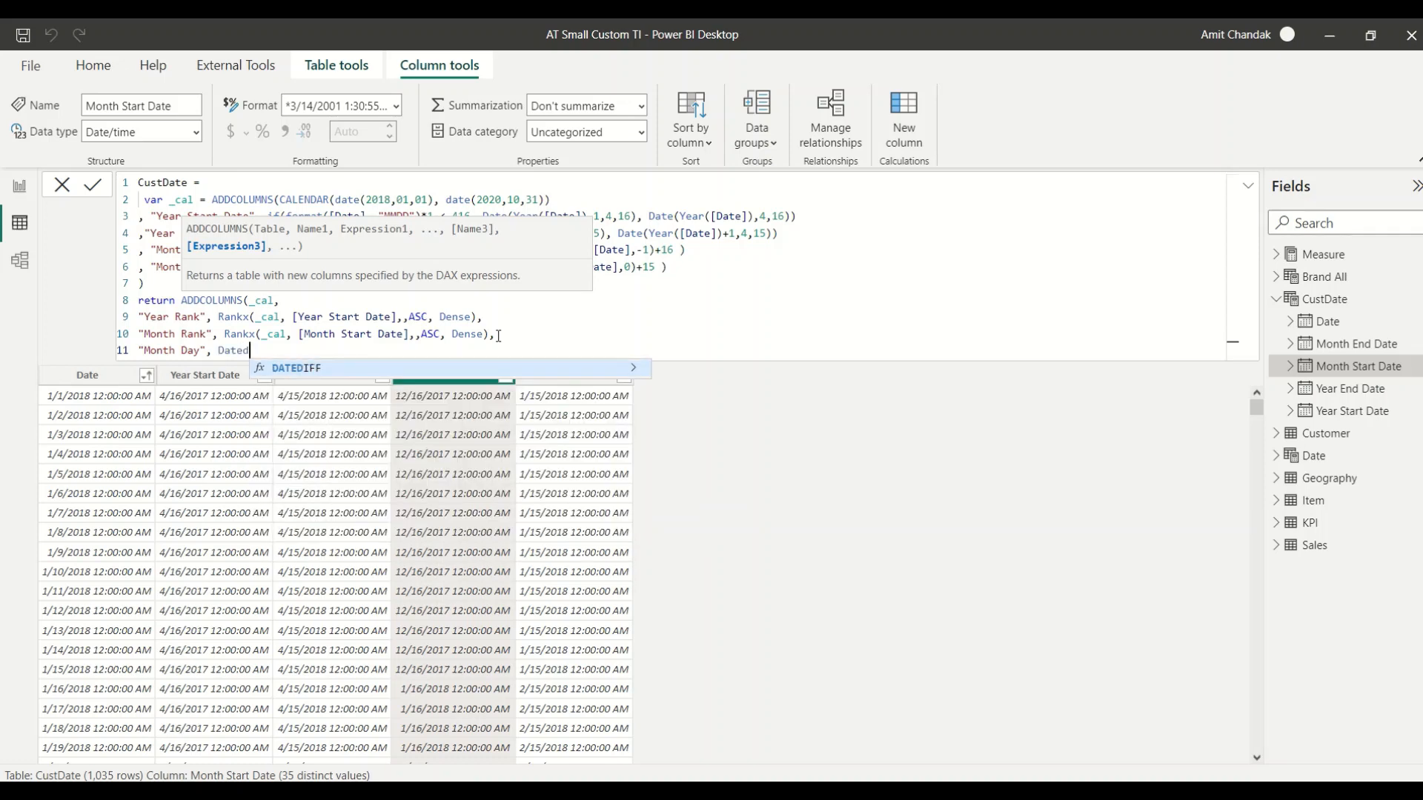
{"action": "type", "text": "iff([Sta"}
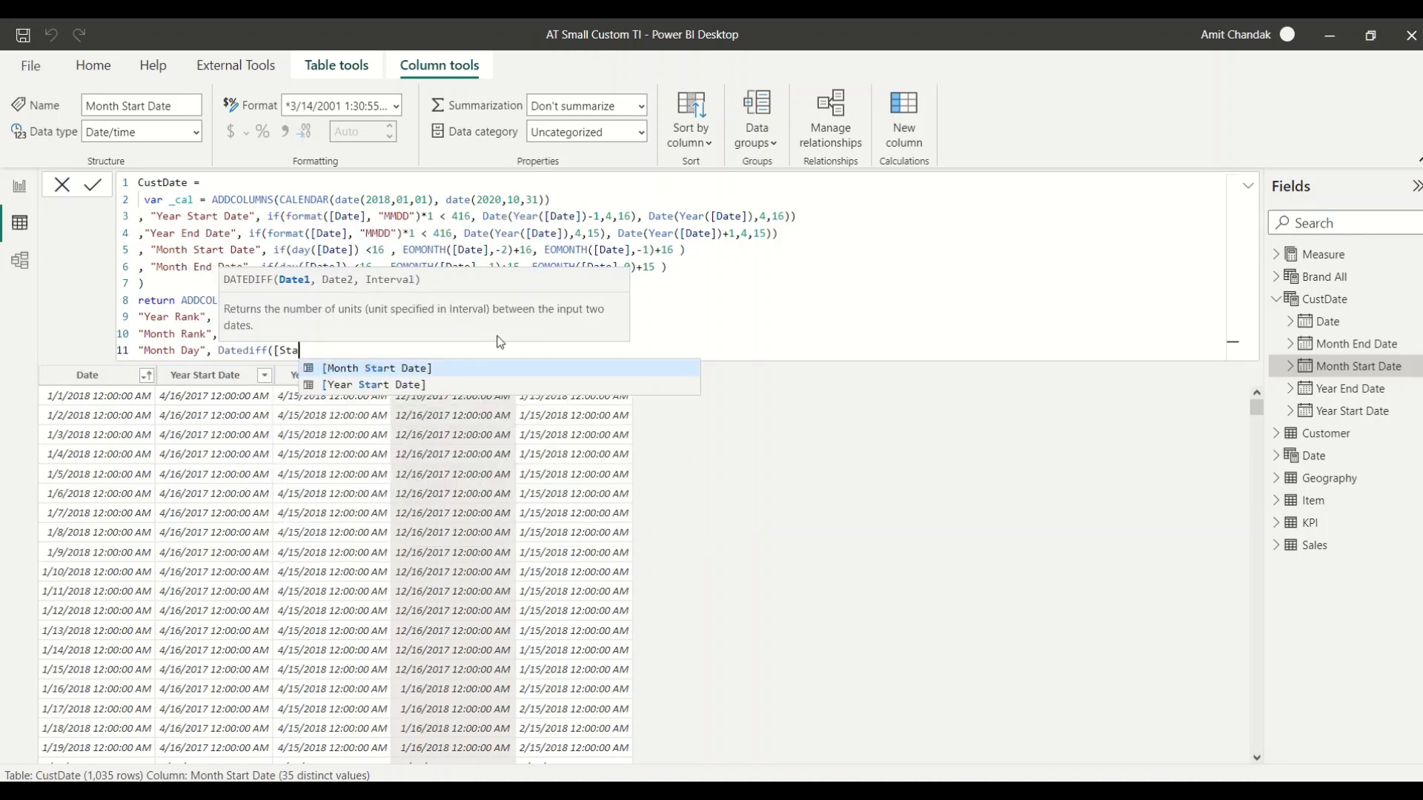
{"action": "key", "text": "Tab"}
{"action": "type", "text": ","}
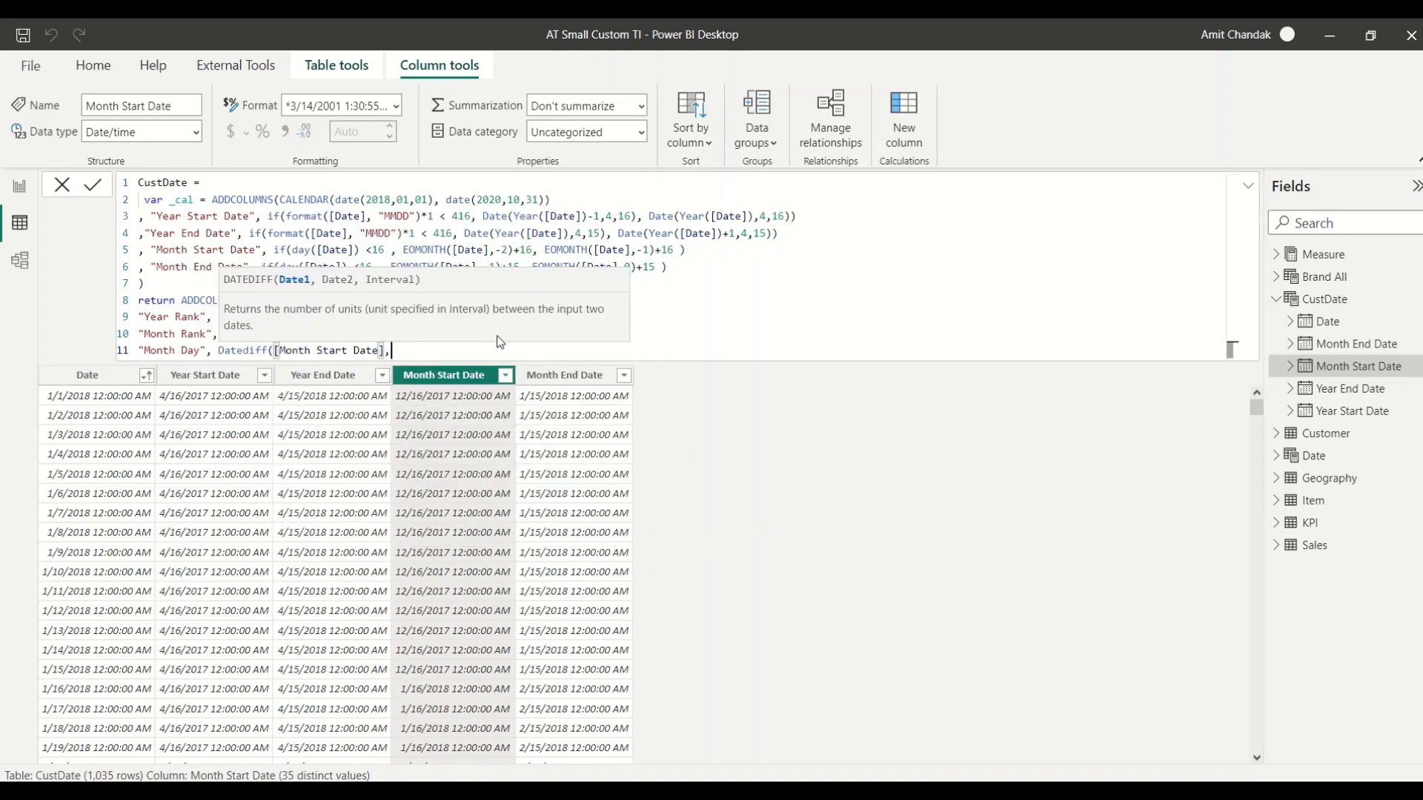
{"action": "type", "text": " [Date"}
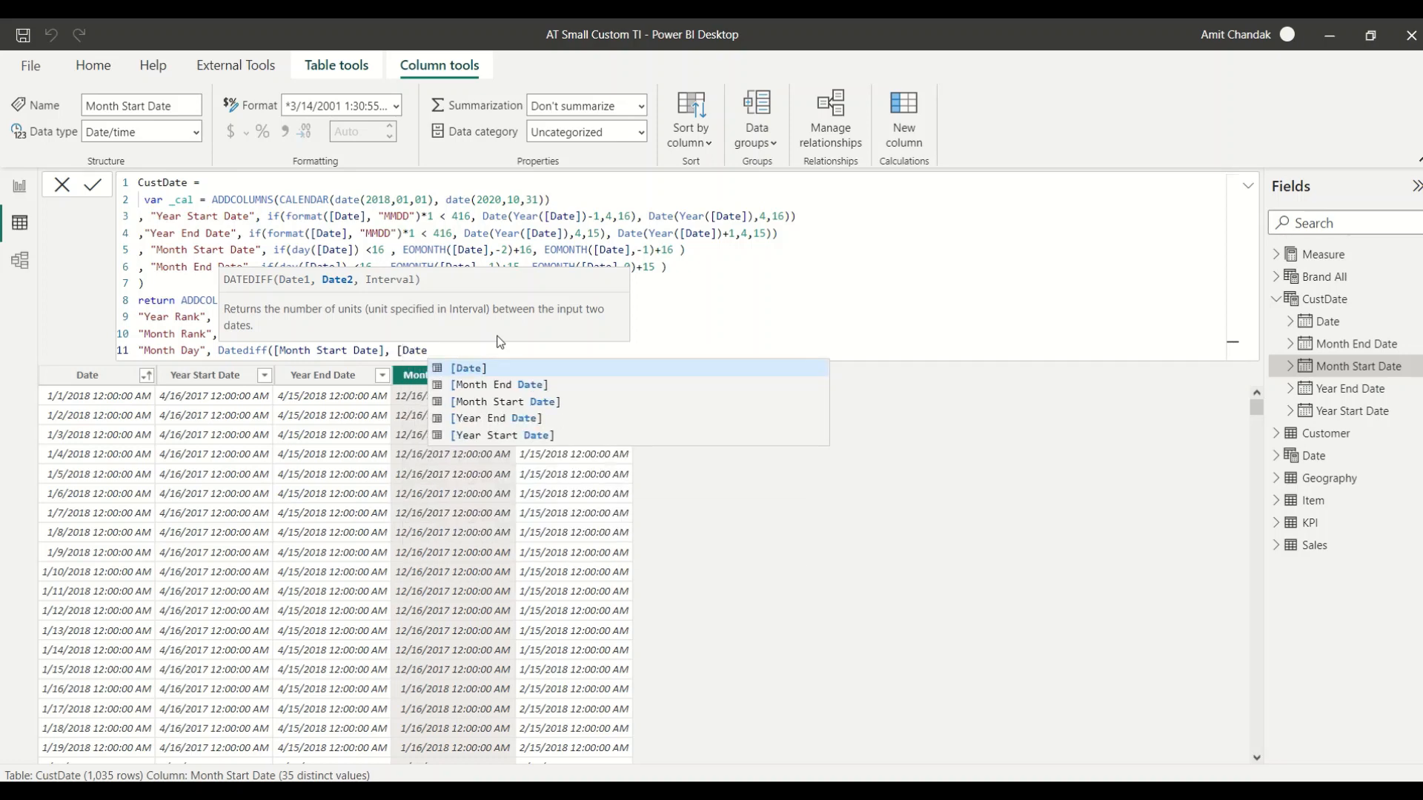
{"action": "key", "text": "Tab"}
{"action": "type", "text": ","}
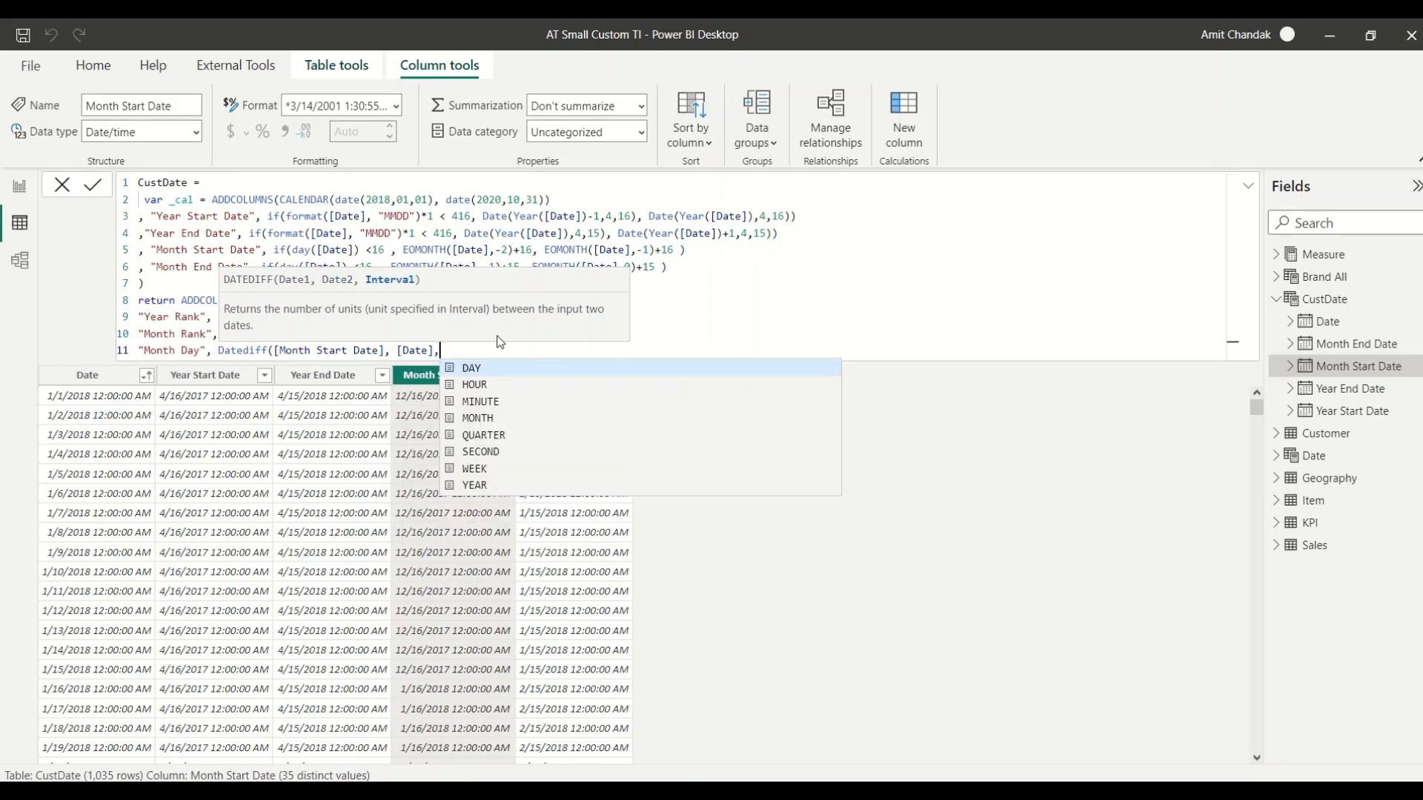
{"action": "type", "text": " DAY"}
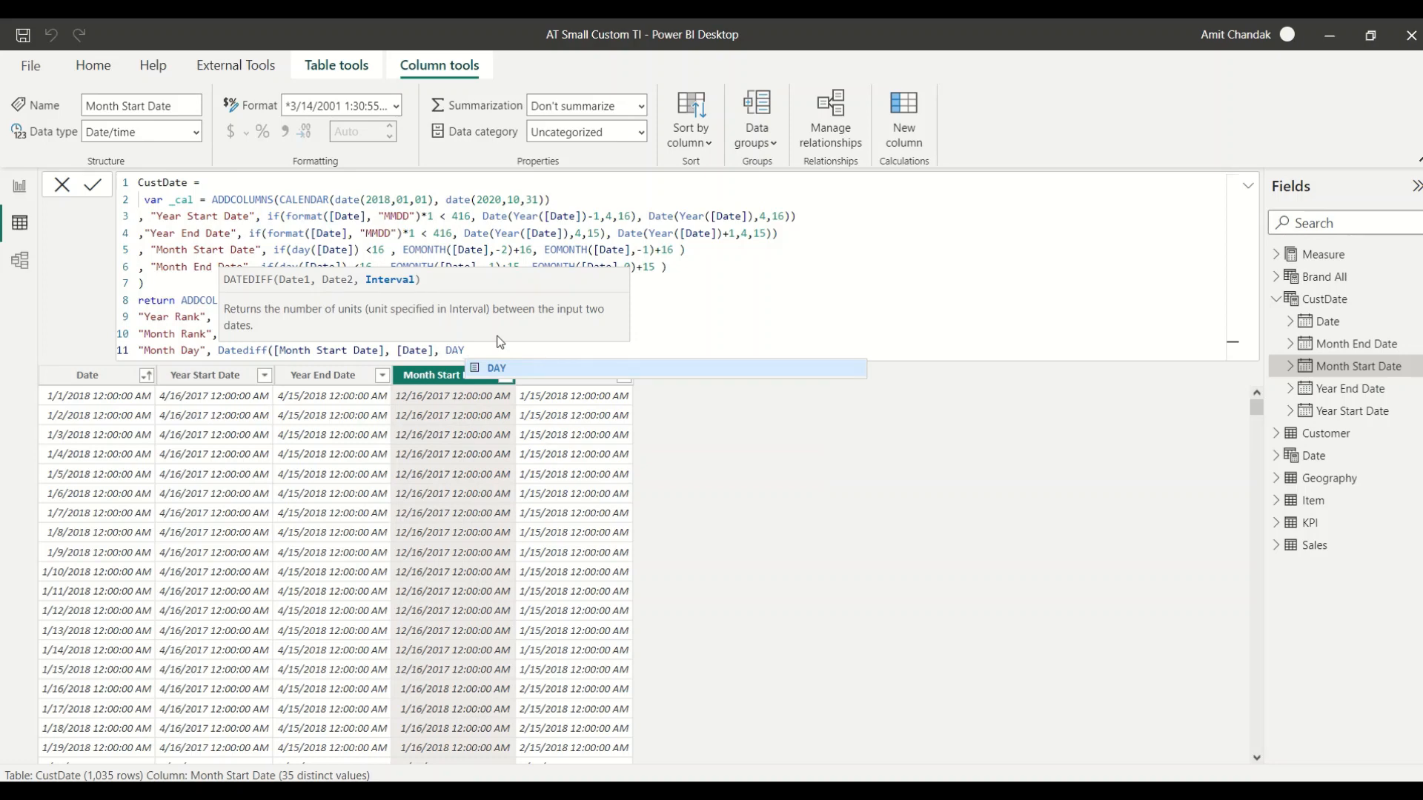
{"action": "type", "text": ") "}
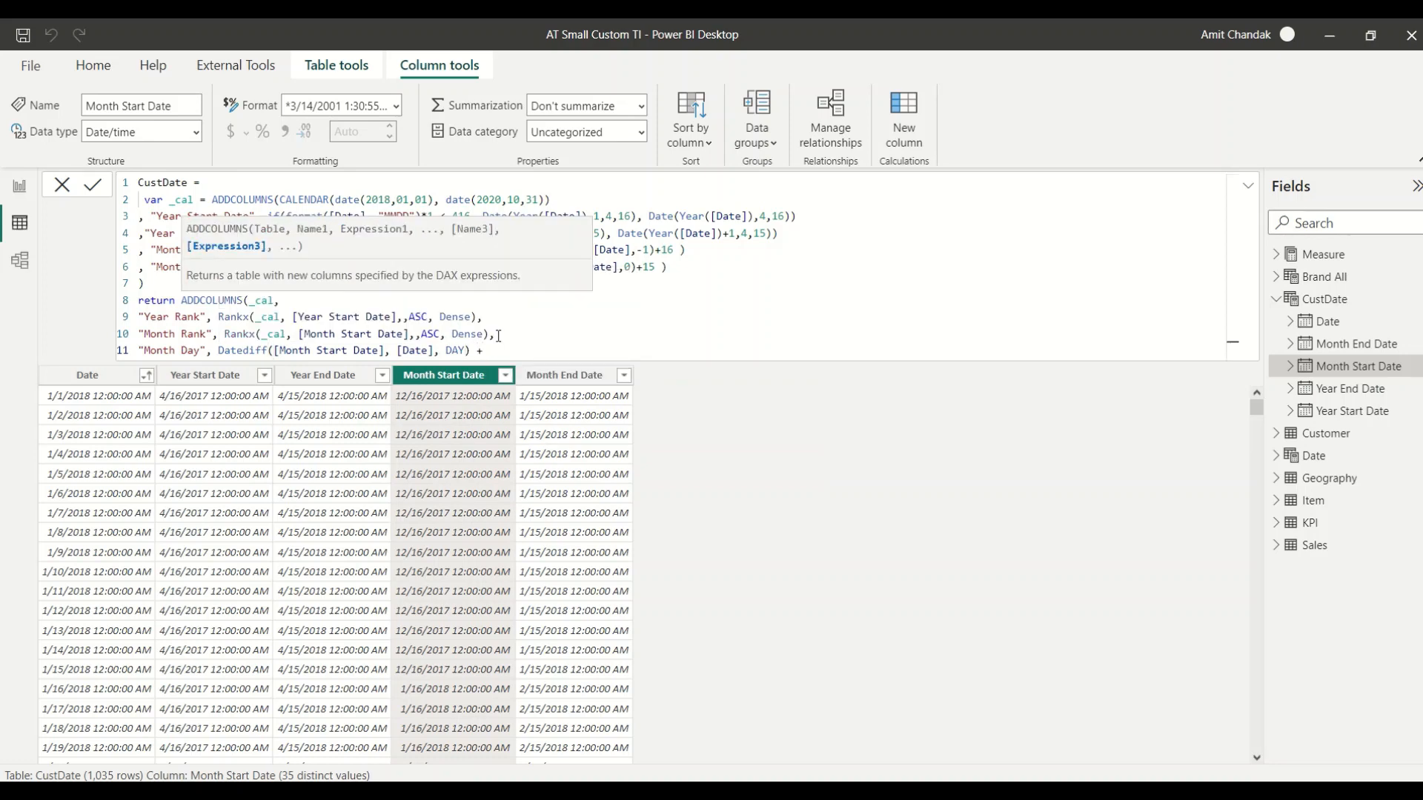
{"action": "type", "text": "+1"}
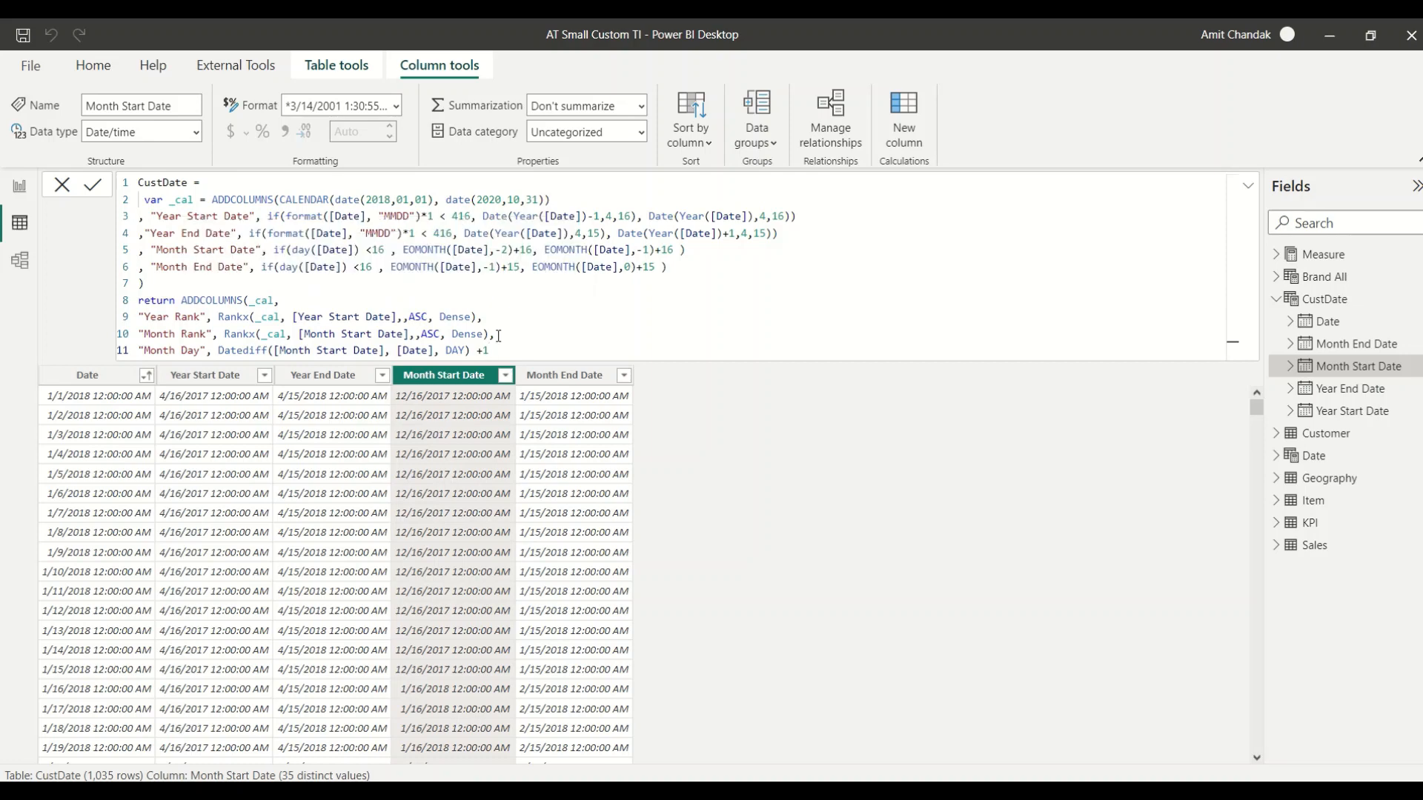
{"action": "type", "text": ")"}
{"action": "key", "text": "Return"}
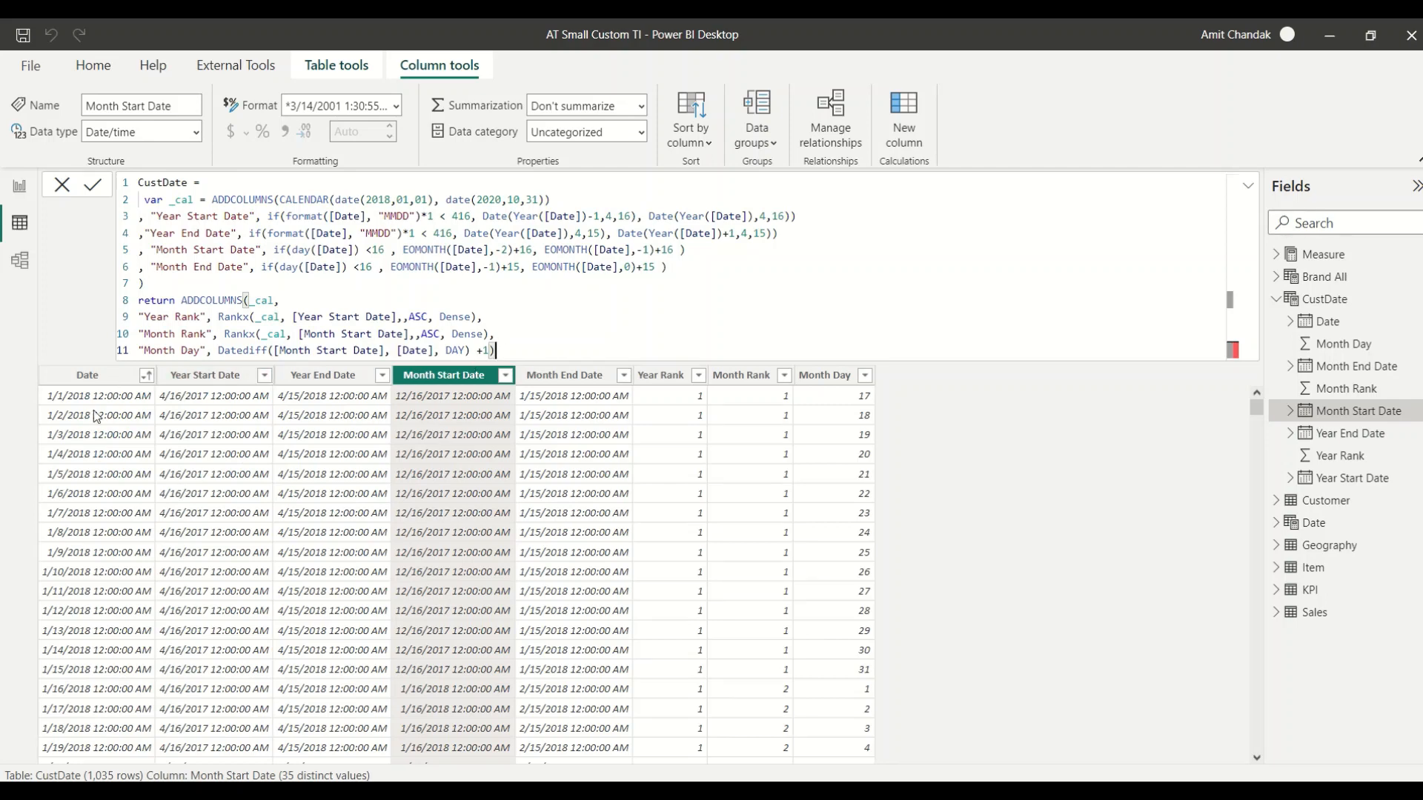
Check the Month Day values against the dates where one custom month changes to the next.
{"action": "scroll", "coordinate": [783, 433], "scroll_direction": "down", "scroll_amount": 1}
{"action": "scroll", "coordinate": [782, 432], "scroll_direction": "down", "scroll_amount": 2}
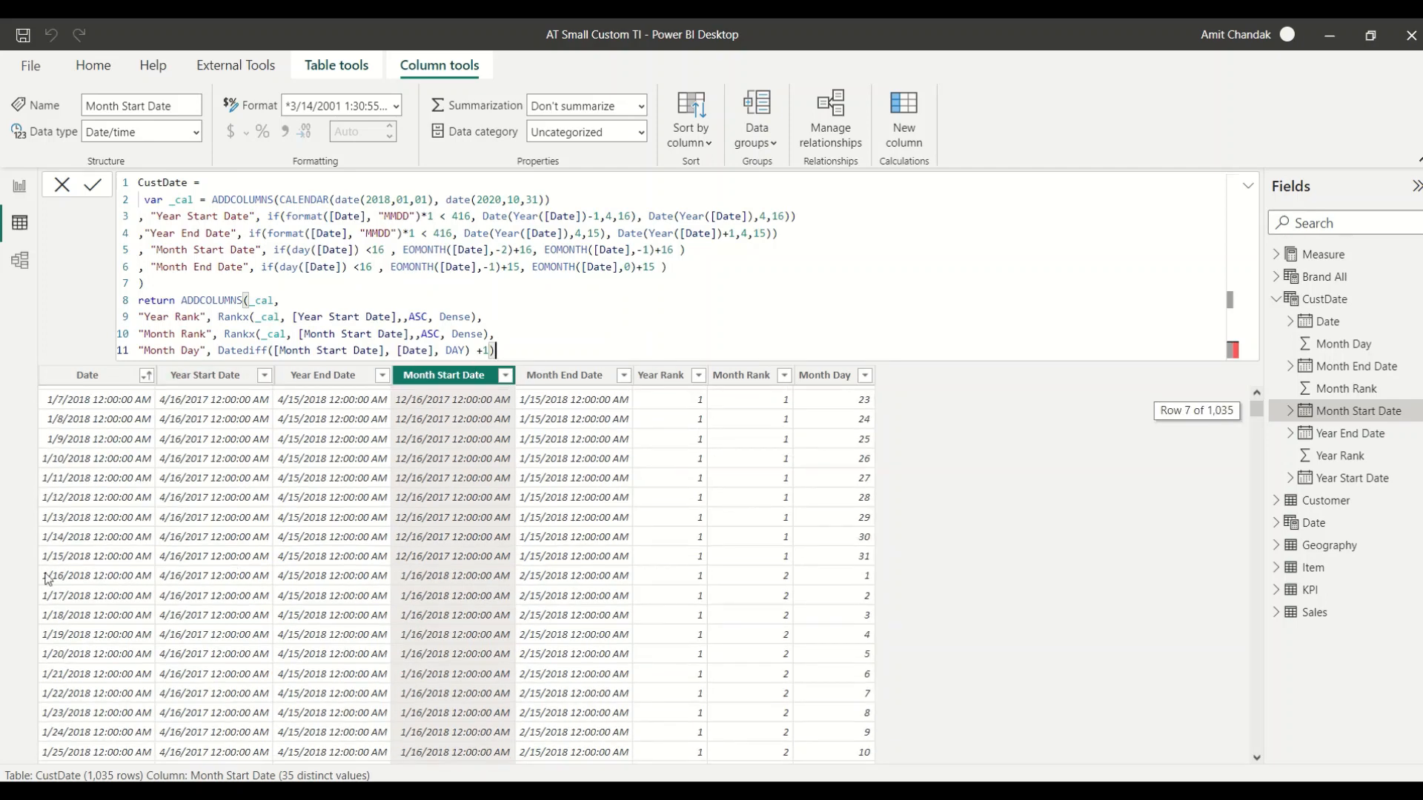
{"action": "left_click", "coordinate": [865, 591]}
{"action": "scroll", "coordinate": [867, 592], "scroll_direction": "down", "scroll_amount": 5}
{"action": "scroll", "coordinate": [865, 591], "scroll_direction": "down", "scroll_amount": 5}
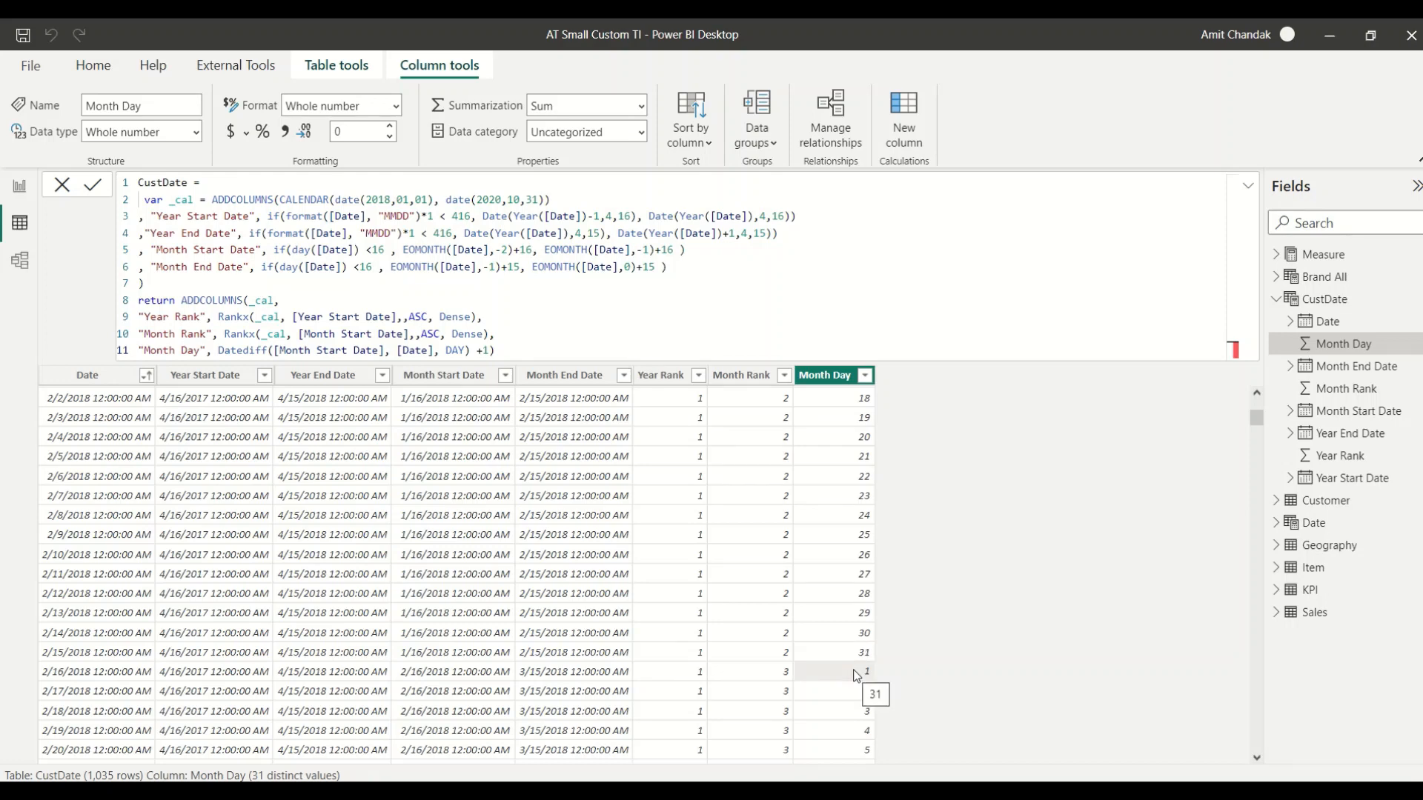
{"action": "scroll", "coordinate": [831, 642], "scroll_direction": "up", "scroll_amount": 1}
{"action": "scroll", "coordinate": [832, 642], "scroll_direction": "up", "scroll_amount": 1}
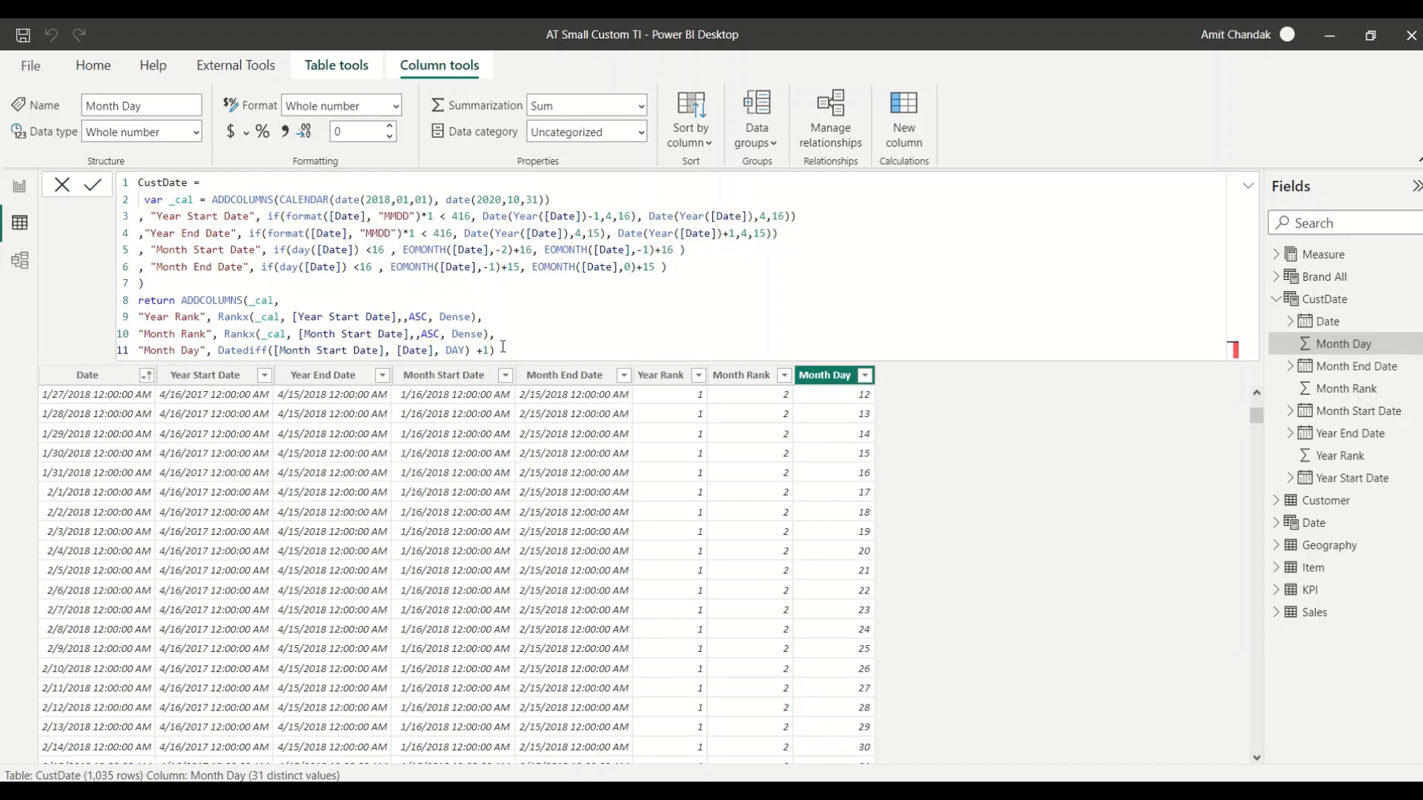
Copy the Month Day line, with a comma after it, to a new line below and rename the copied column "Year Day".
{"action": "left_click", "coordinate": [502, 349]}
{"action": "type", "text": ","}
{"action": "key", "text": "shift+Return"}
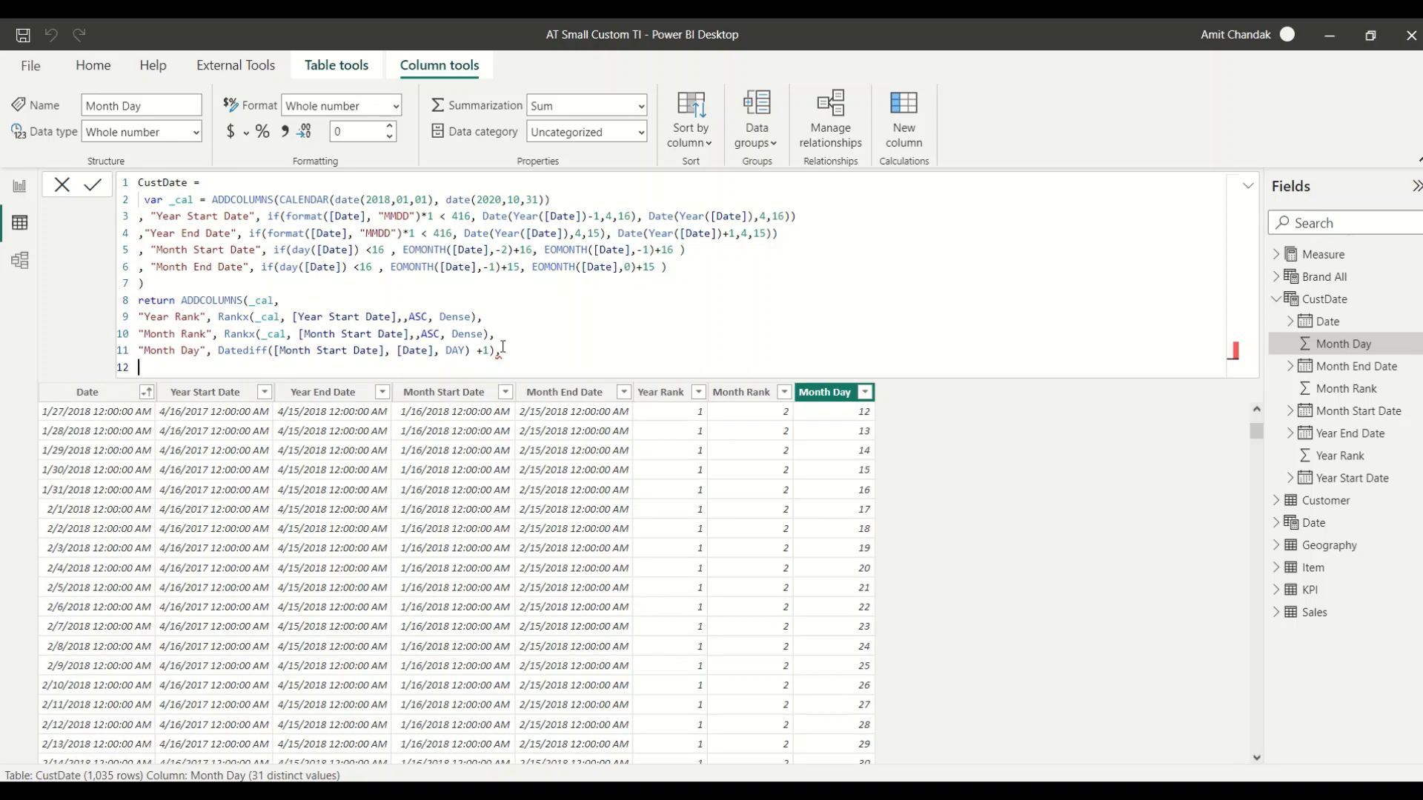
{"action": "left_click_drag", "start_coordinate": [513, 353], "coordinate": [141, 352]}
{"action": "key", "text": "ctrl+c"}
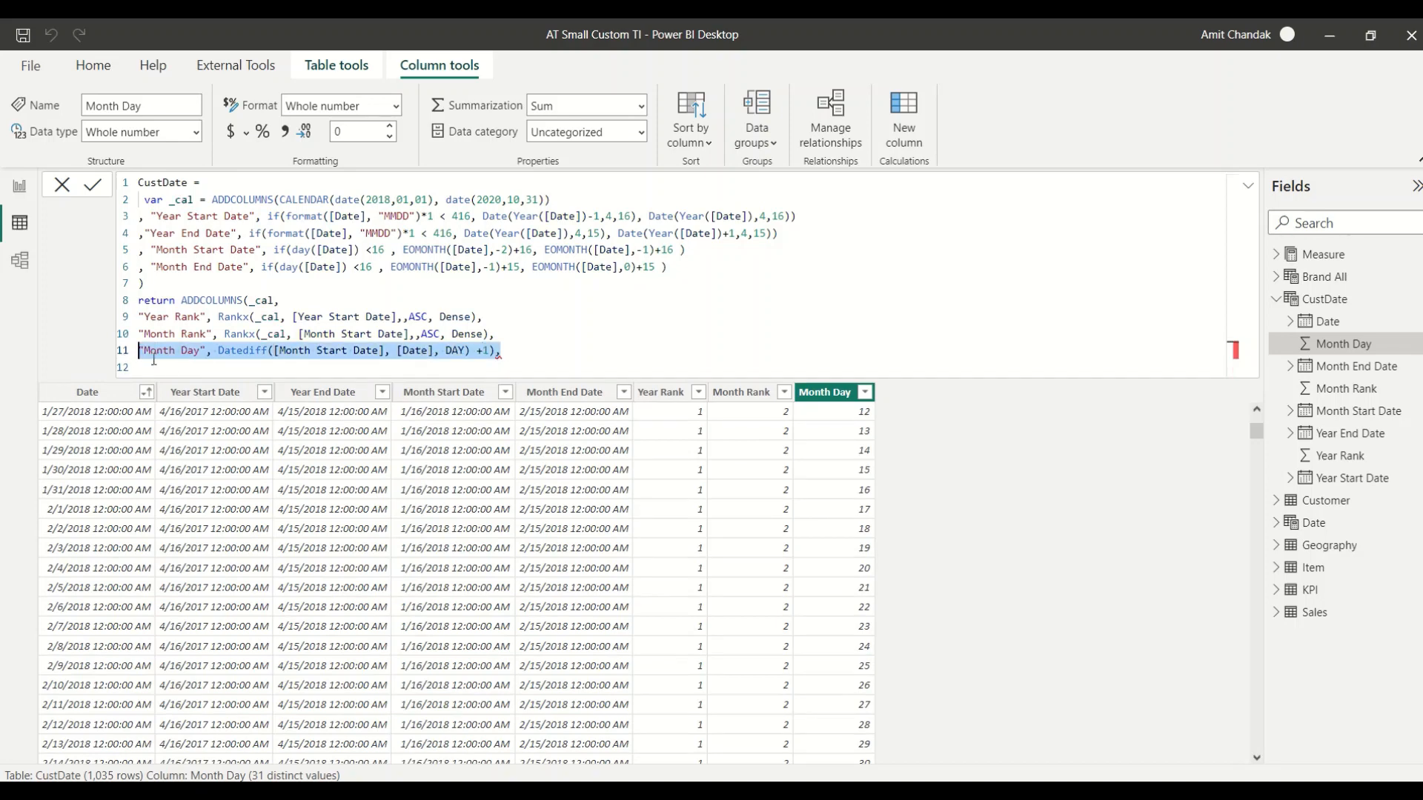
{"action": "left_click", "coordinate": [145, 363]}
{"action": "key", "text": "ctrl+v"}
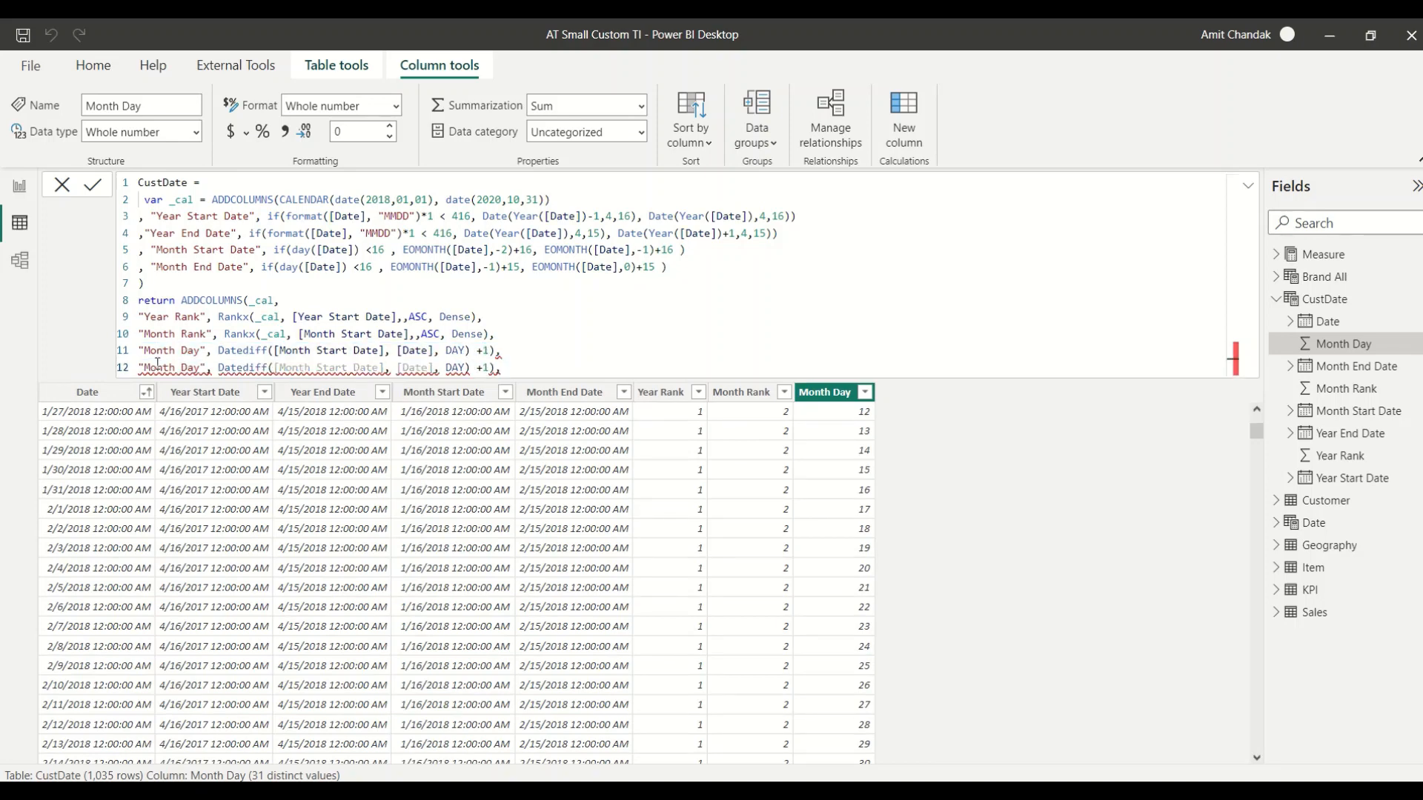
{"action": "double_click", "coordinate": [158, 367]}
{"action": "type", "text": "Year"}
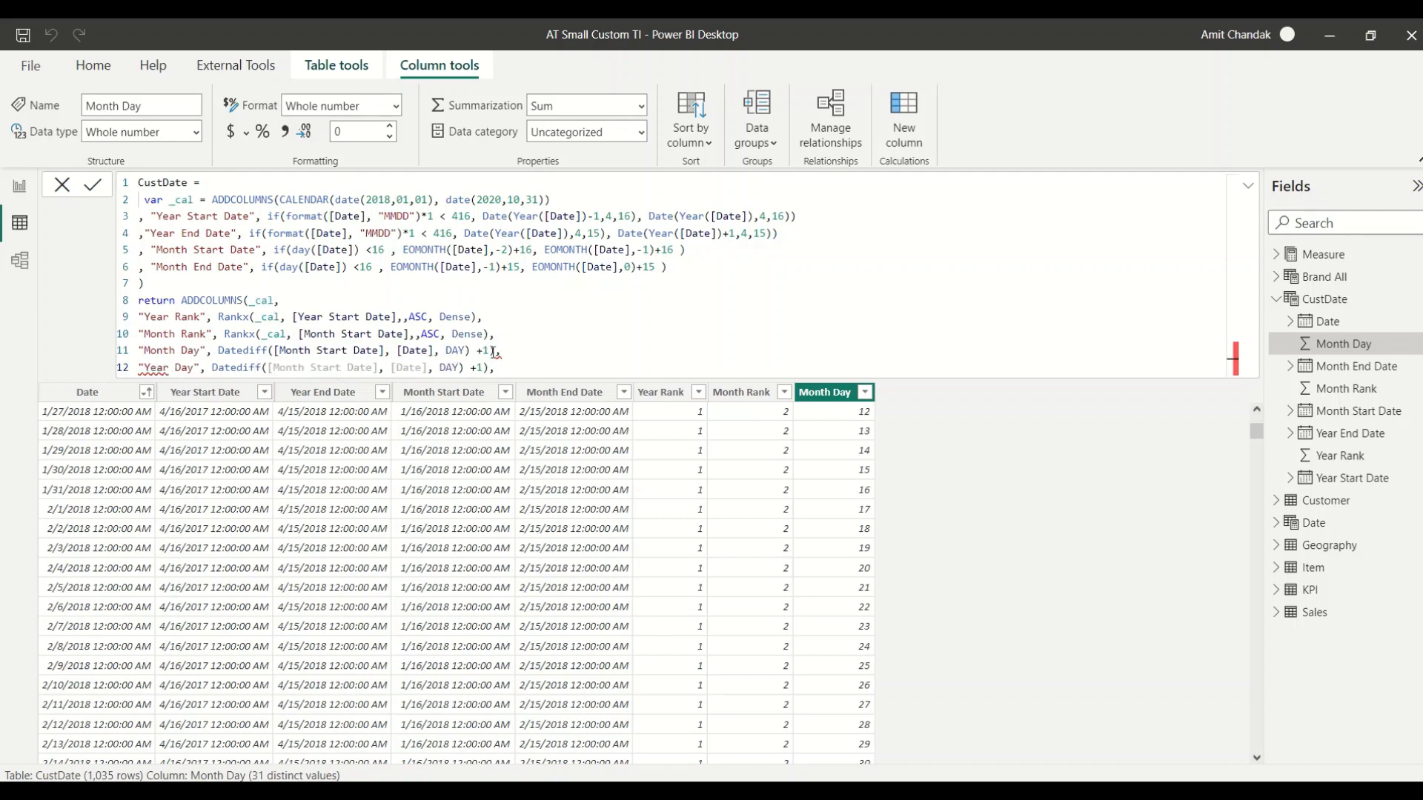
Move the separating commas between the Year Rank, Month Rank, Month Day and Year Day lines from the line ends to the line starts.
{"action": "left_click", "coordinate": [500, 337]}
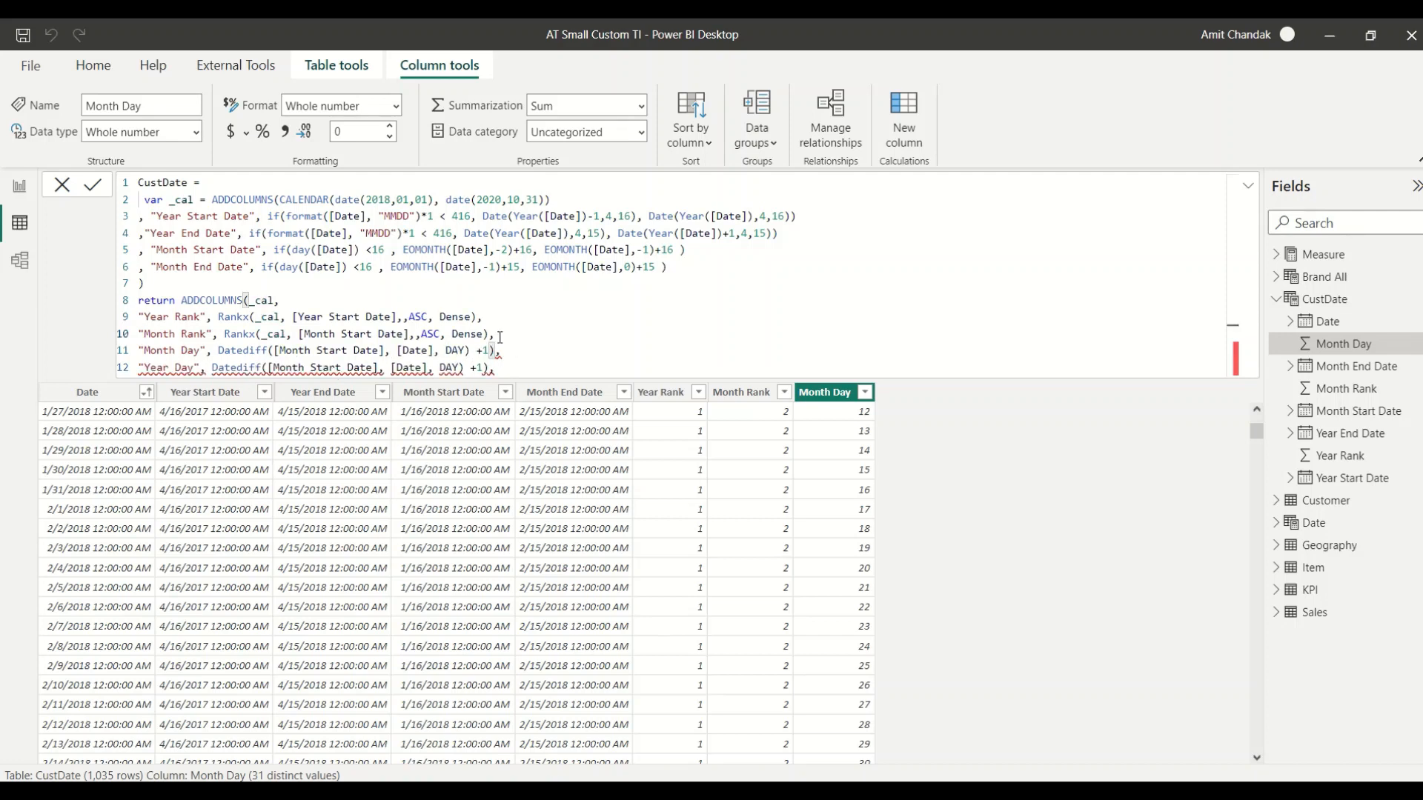
{"action": "key", "text": "BackSpace"}
{"action": "left_click", "coordinate": [502, 352]}
{"action": "key", "text": "BackSpace"}
{"action": "left_click", "coordinate": [509, 369]}
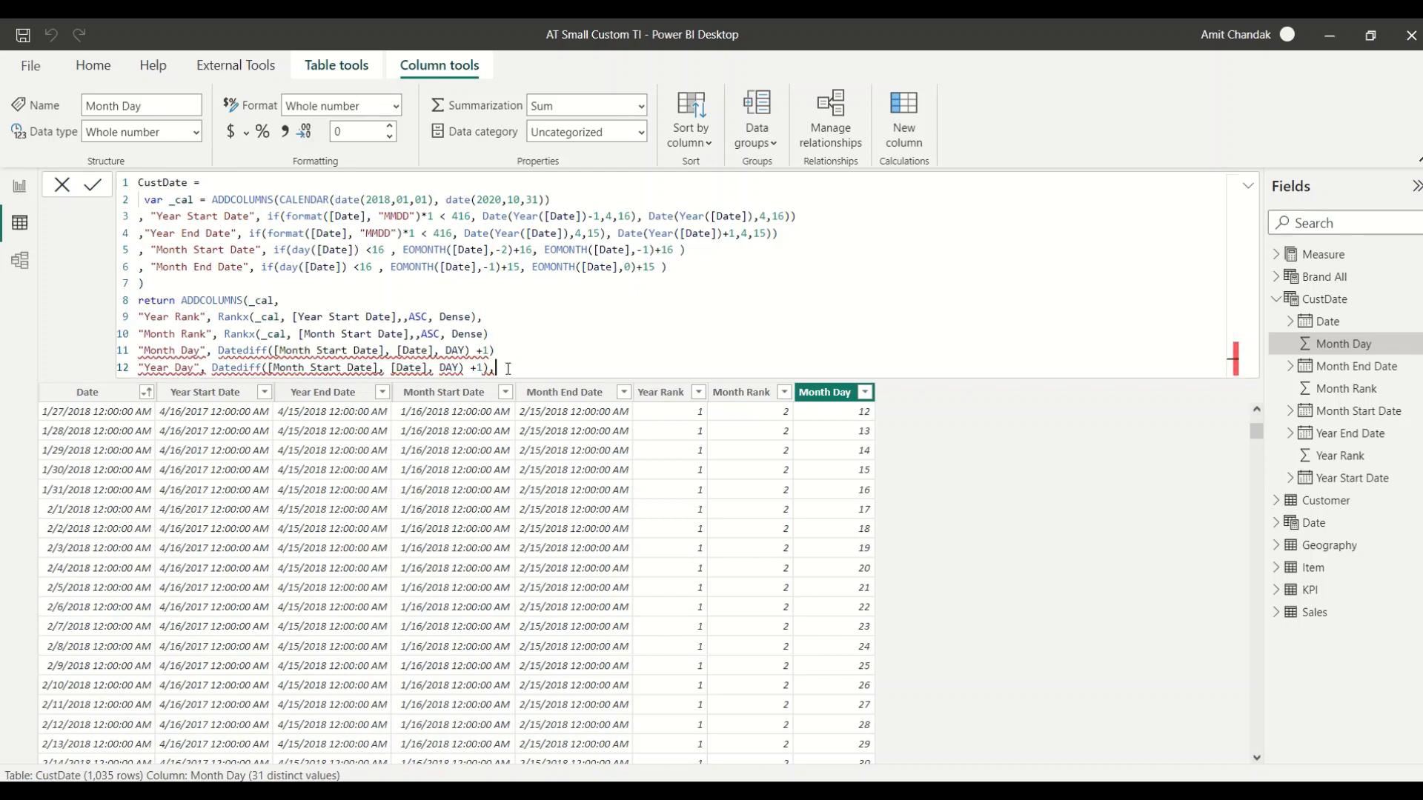
{"action": "key", "text": "BackSpace"}
{"action": "left_click", "coordinate": [140, 333]}
{"action": "type", "text": ","}
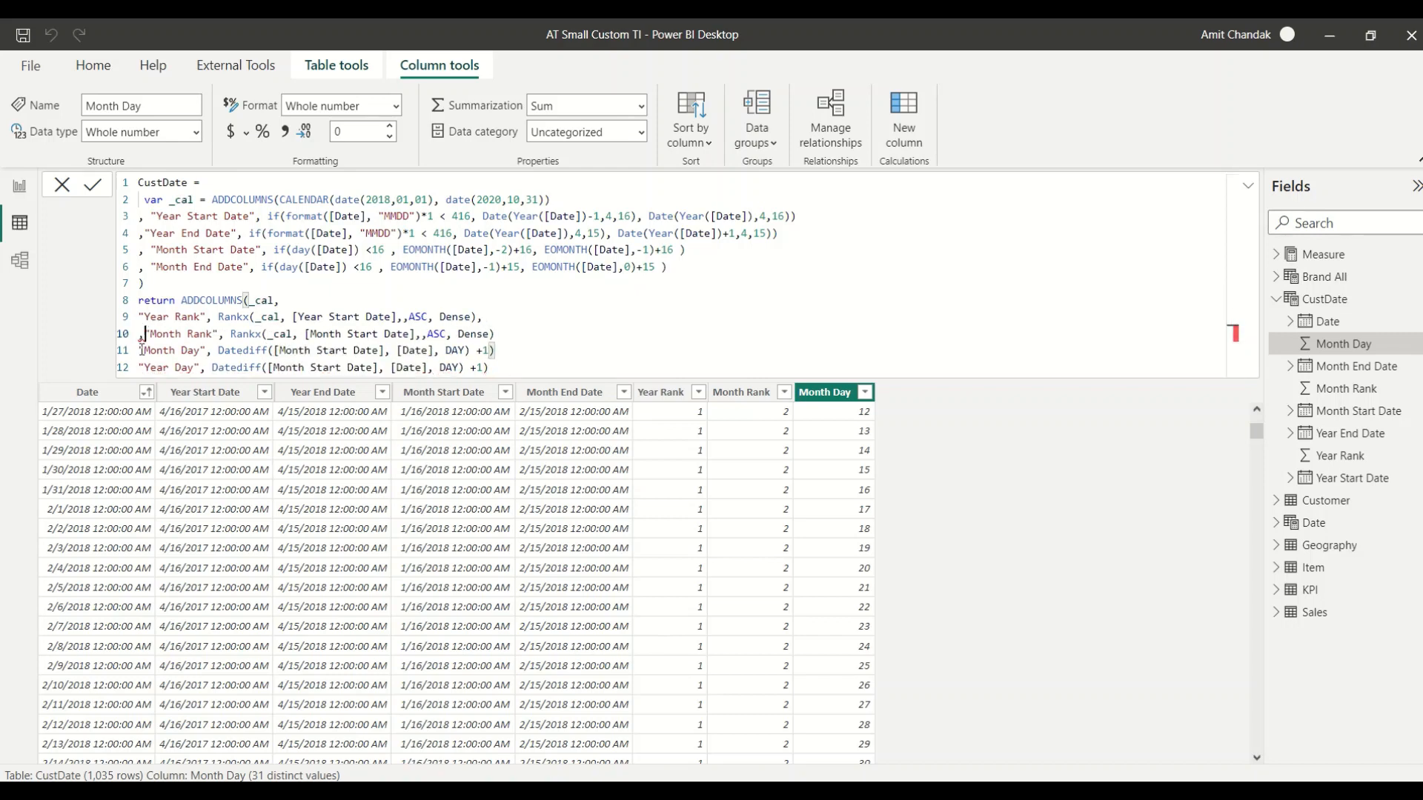
{"action": "left_click", "coordinate": [140, 350]}
{"action": "type", "text": ","}
{"action": "left_click", "coordinate": [141, 368]}
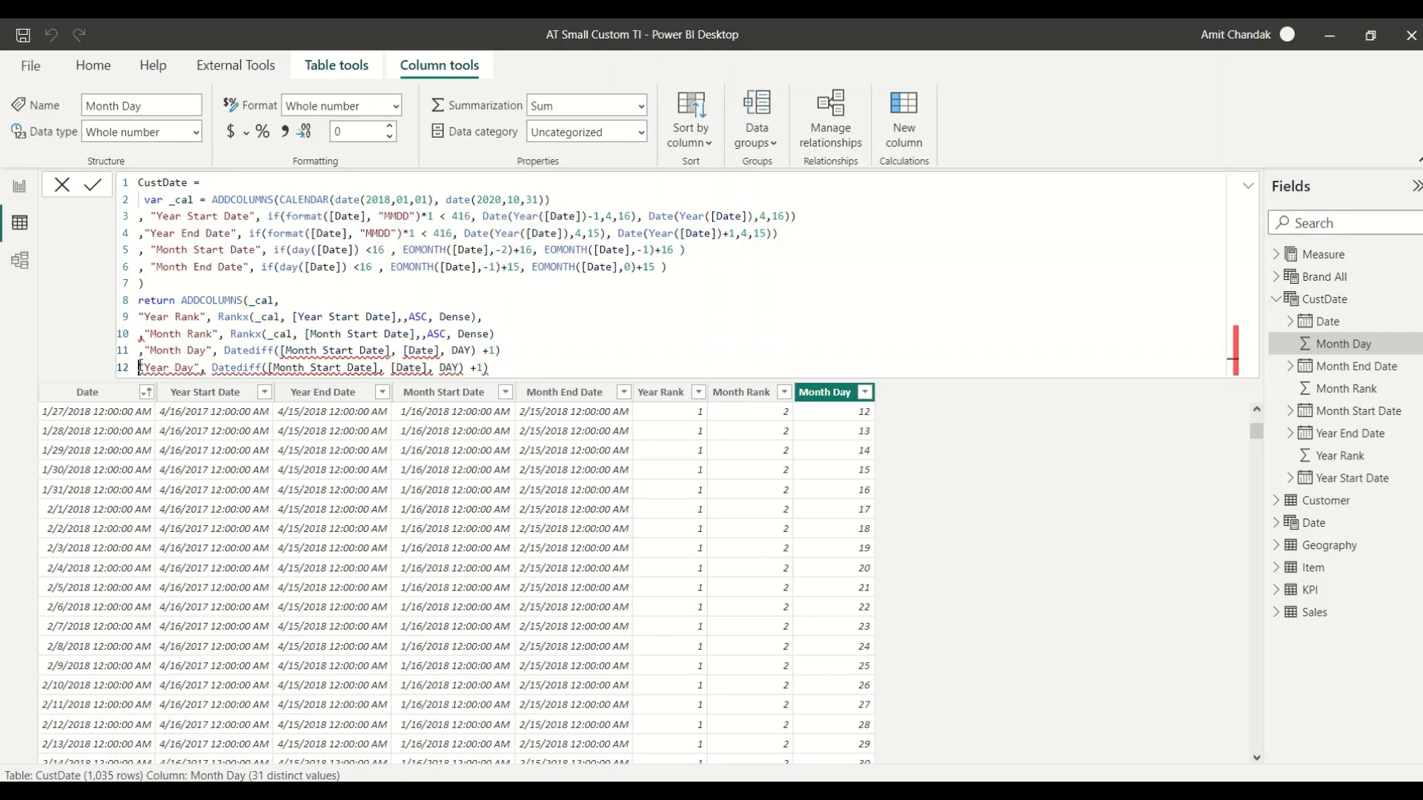
{"action": "type", "text": ","}
{"action": "left_click", "coordinate": [485, 317]}
{"action": "key", "text": "BackSpace"}
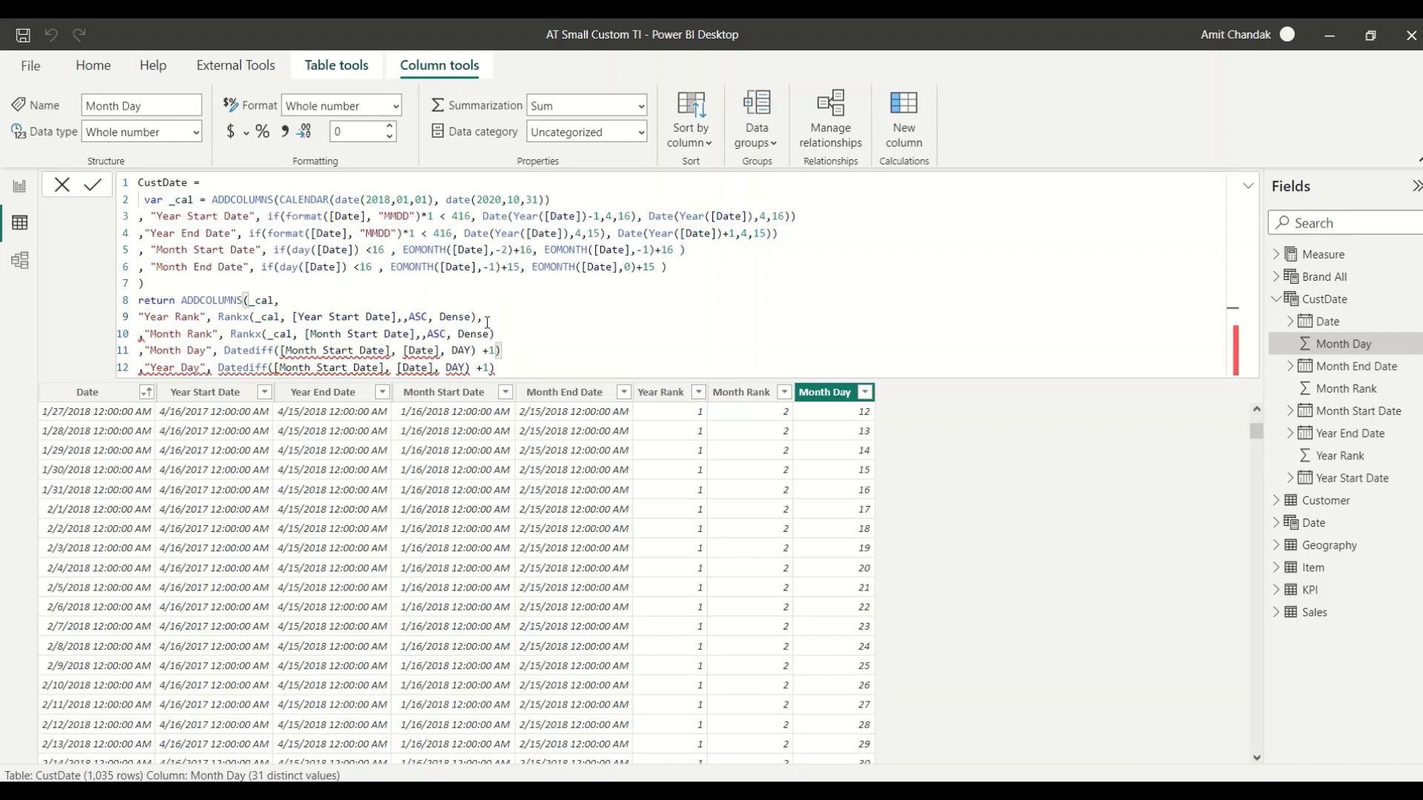
Add a closing parenthesis on a new last line and change the Year Day Datediff to start from [Year Start Date].
{"action": "left_click", "coordinate": [514, 366]}
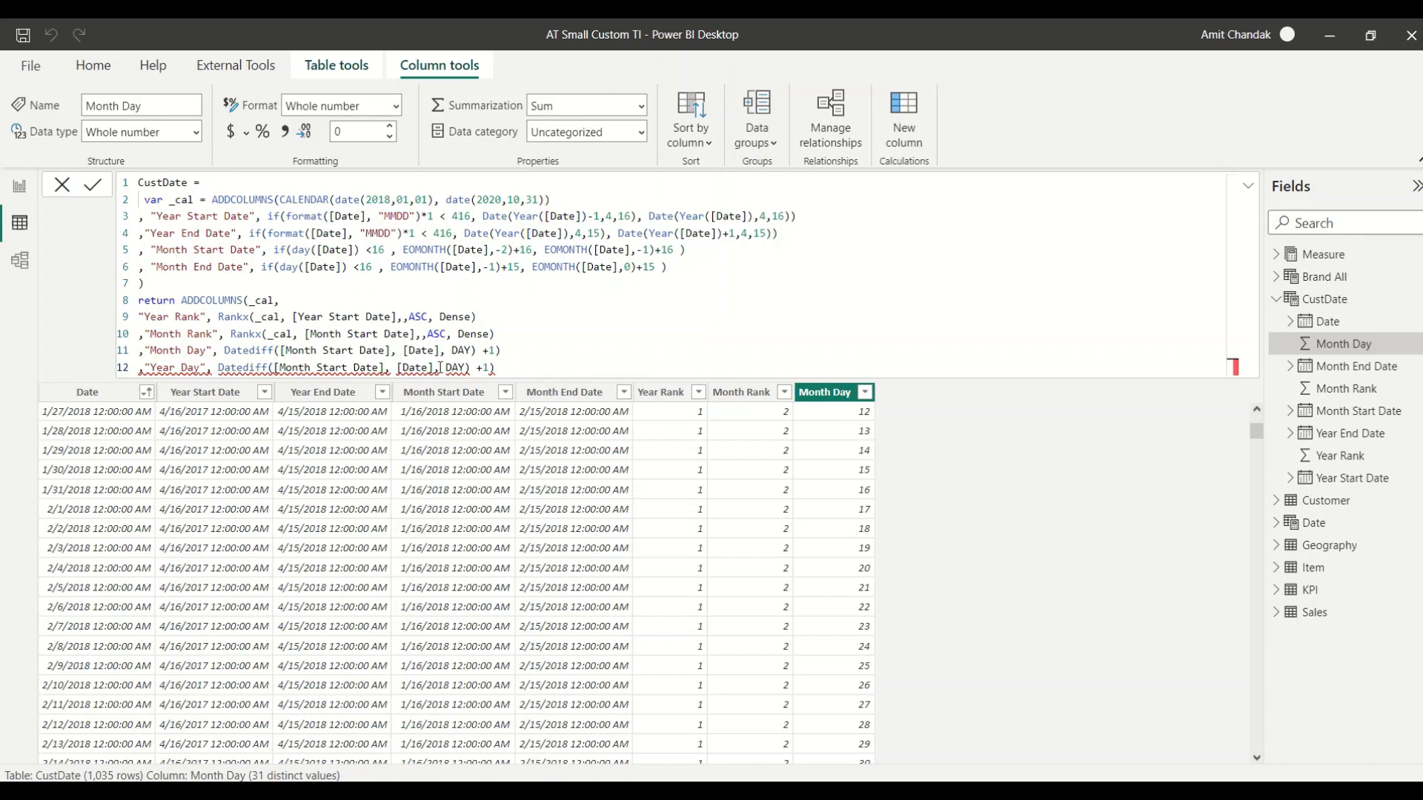
{"action": "key", "text": "shift+Return"}
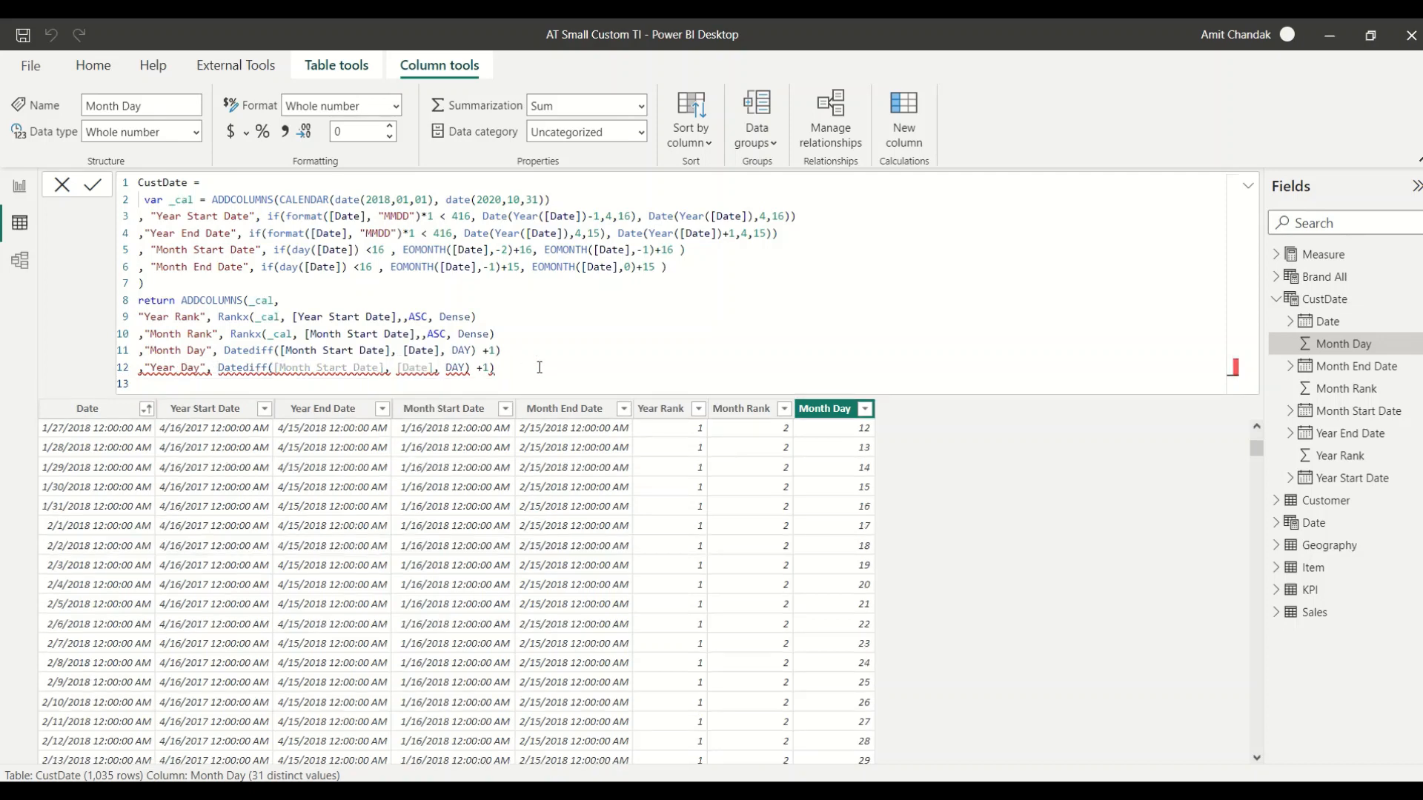
{"action": "type", "text": ")"}
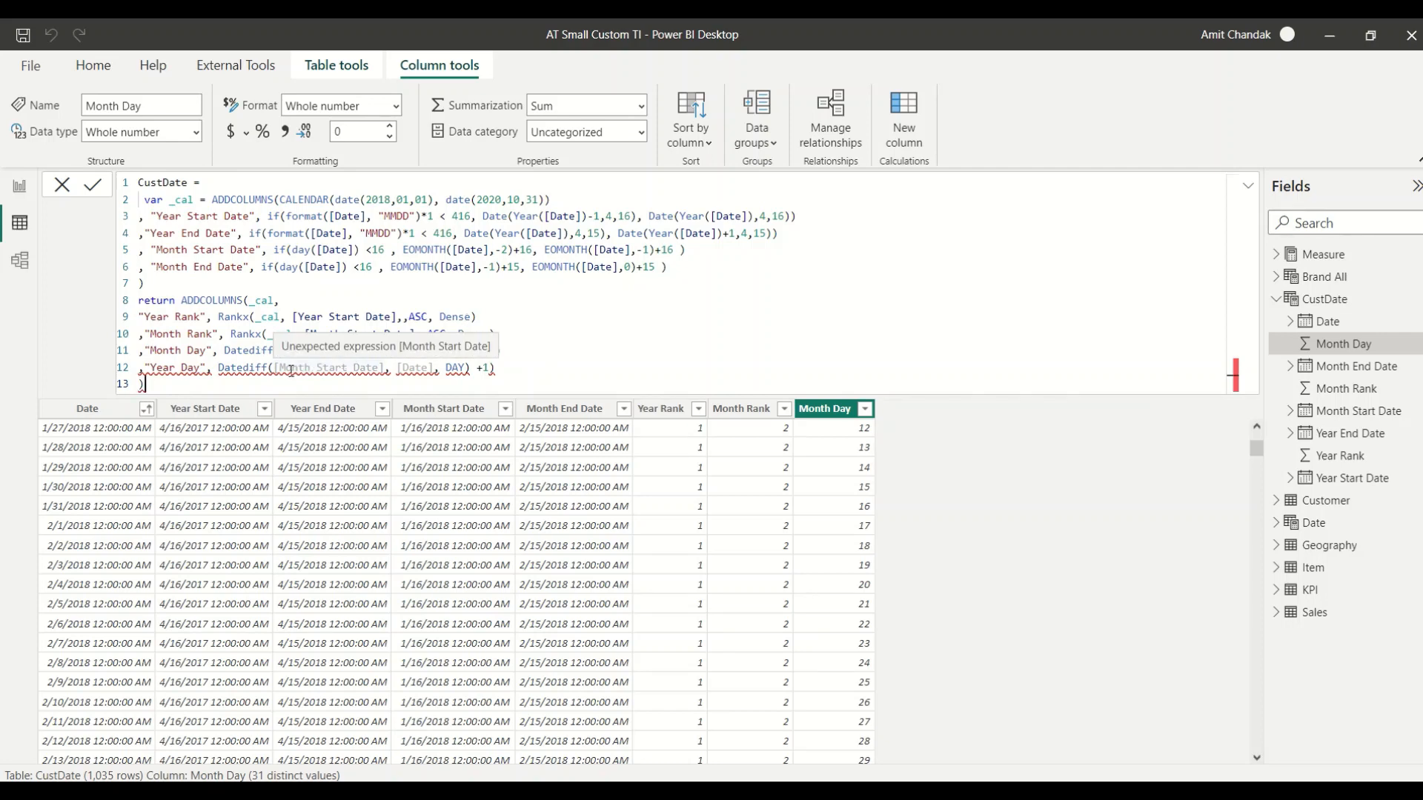
{"action": "left_click_drag", "start_coordinate": [280, 368], "coordinate": [312, 368]}
{"action": "type", "text": "Year"}
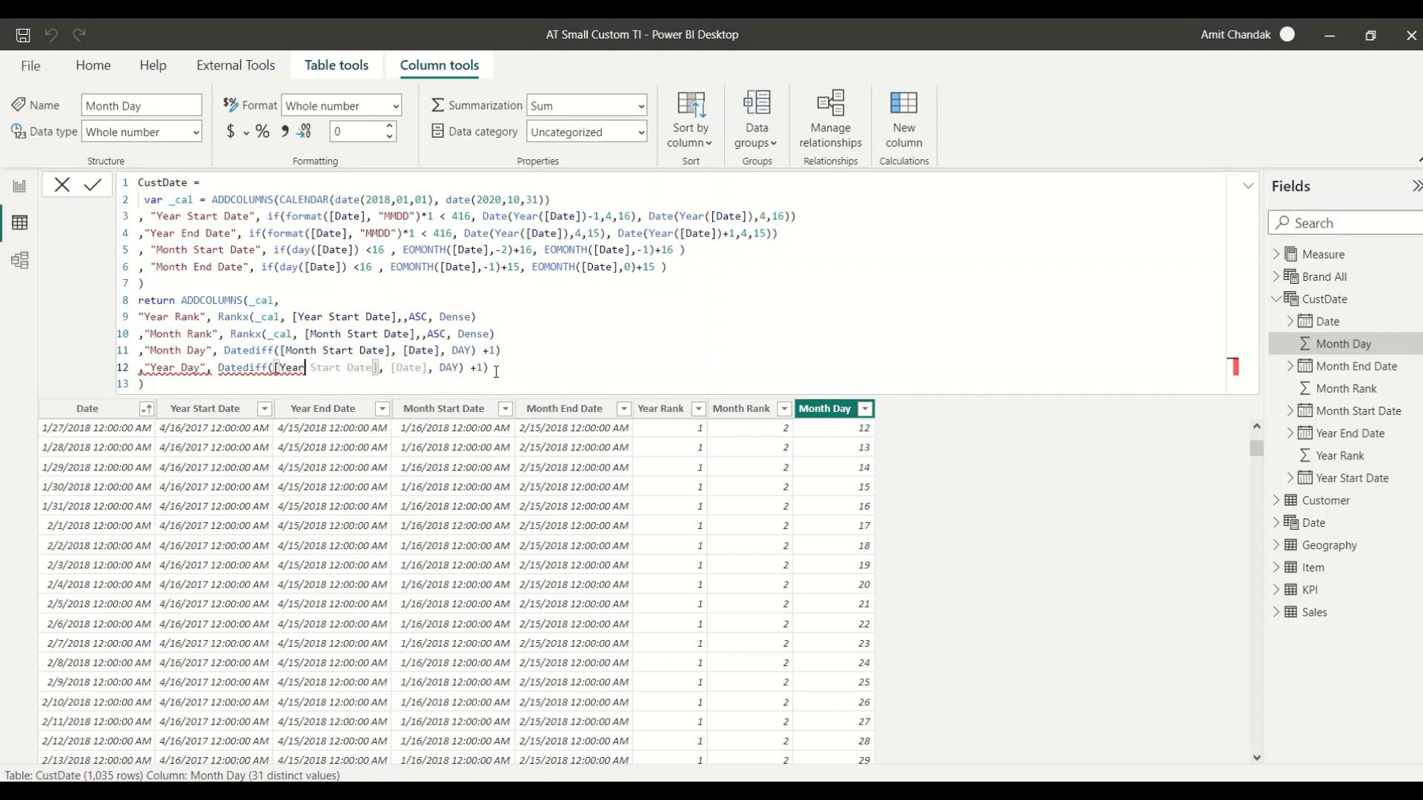
Remove the surplus closing parenthesis after +1 on the Month Day and Year Day lines.
{"action": "left_click", "coordinate": [491, 319]}
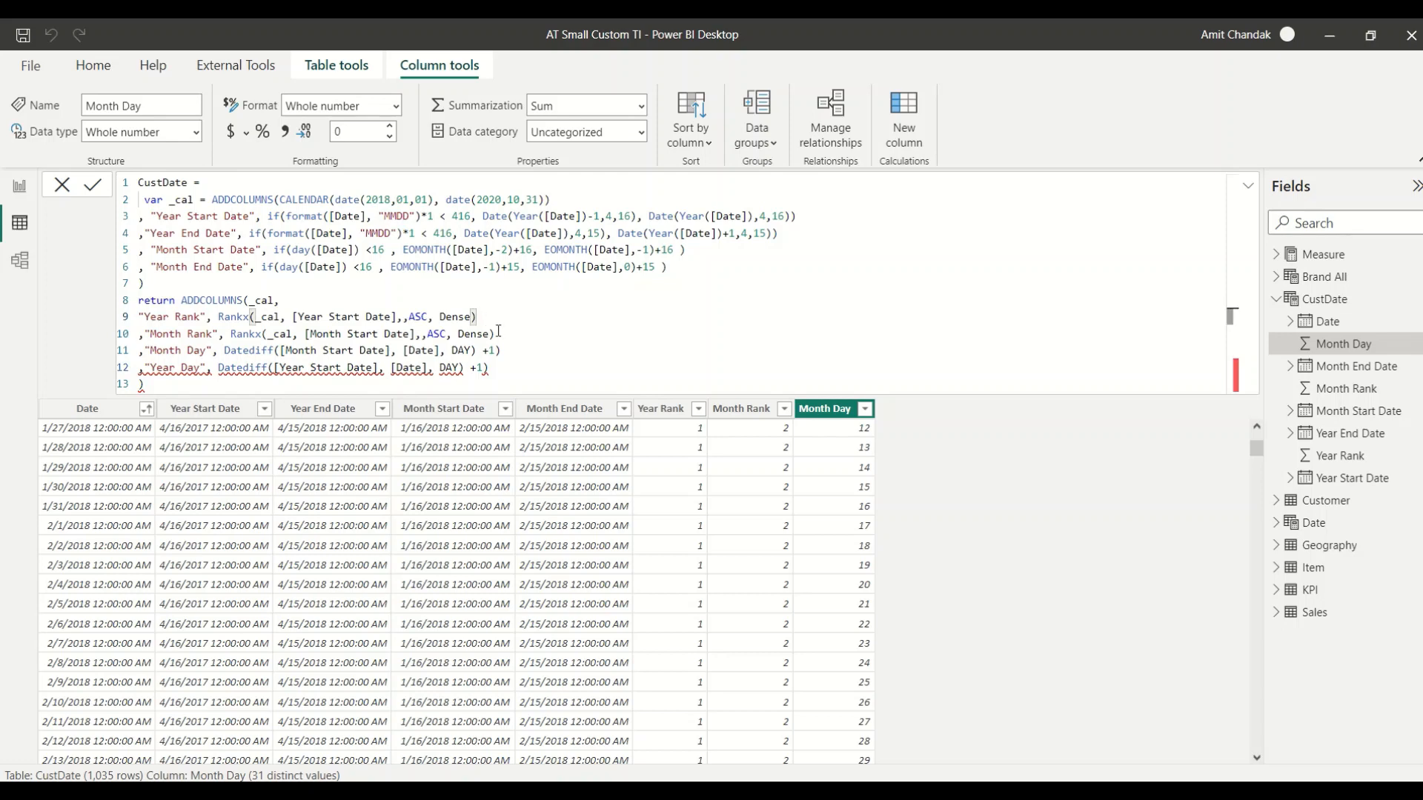
{"action": "left_click", "coordinate": [504, 350]}
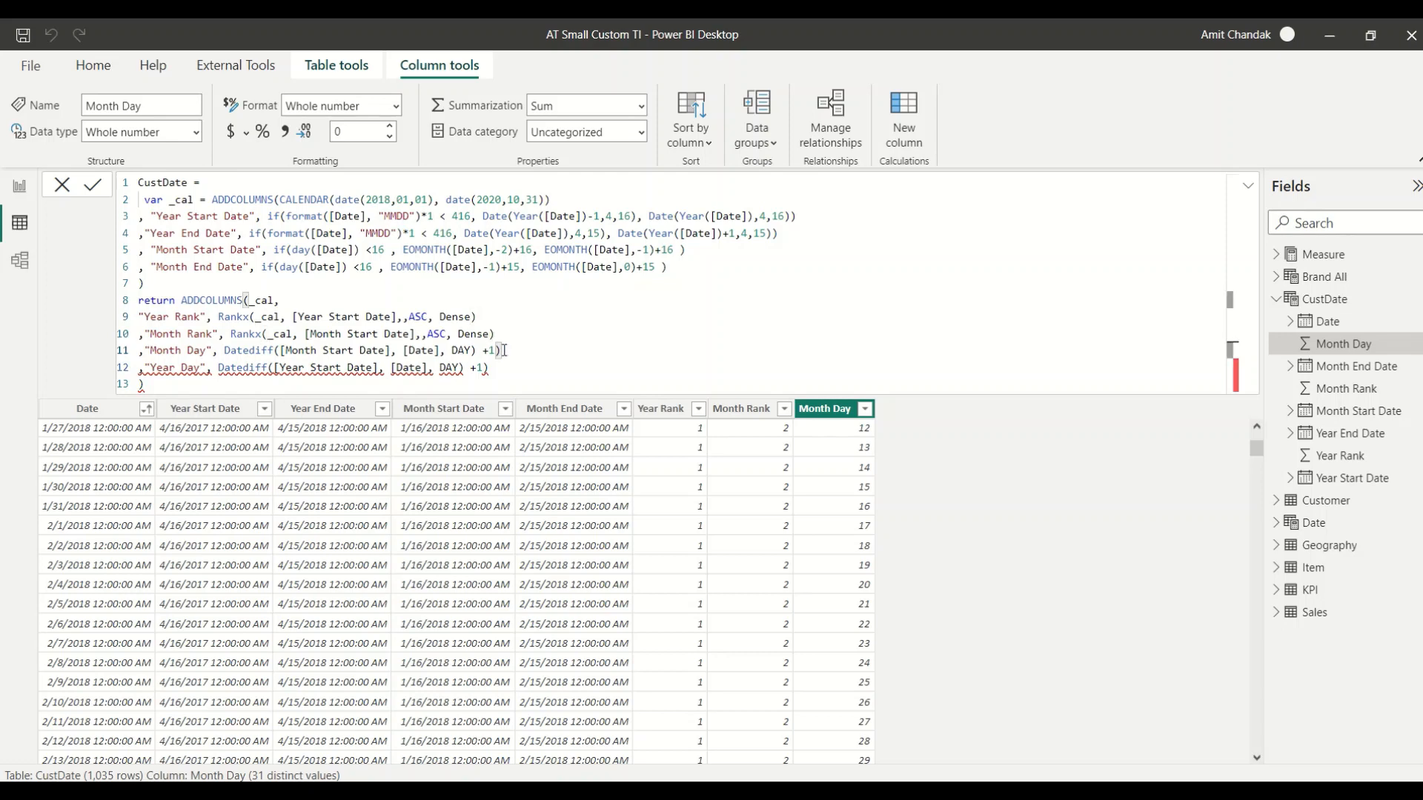
{"action": "key", "text": "BackSpace"}
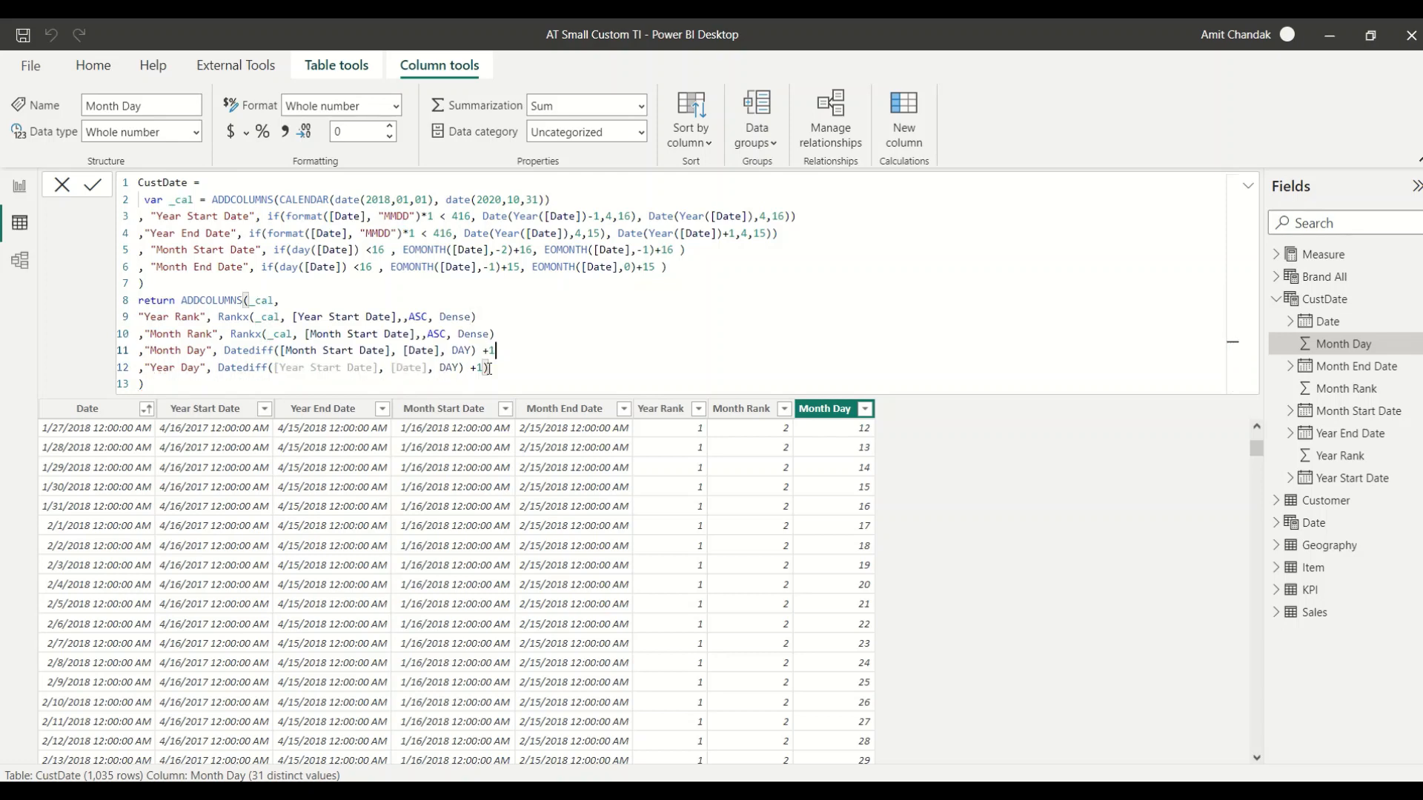
{"action": "left_click", "coordinate": [495, 368]}
{"action": "key", "text": "BackSpace"}
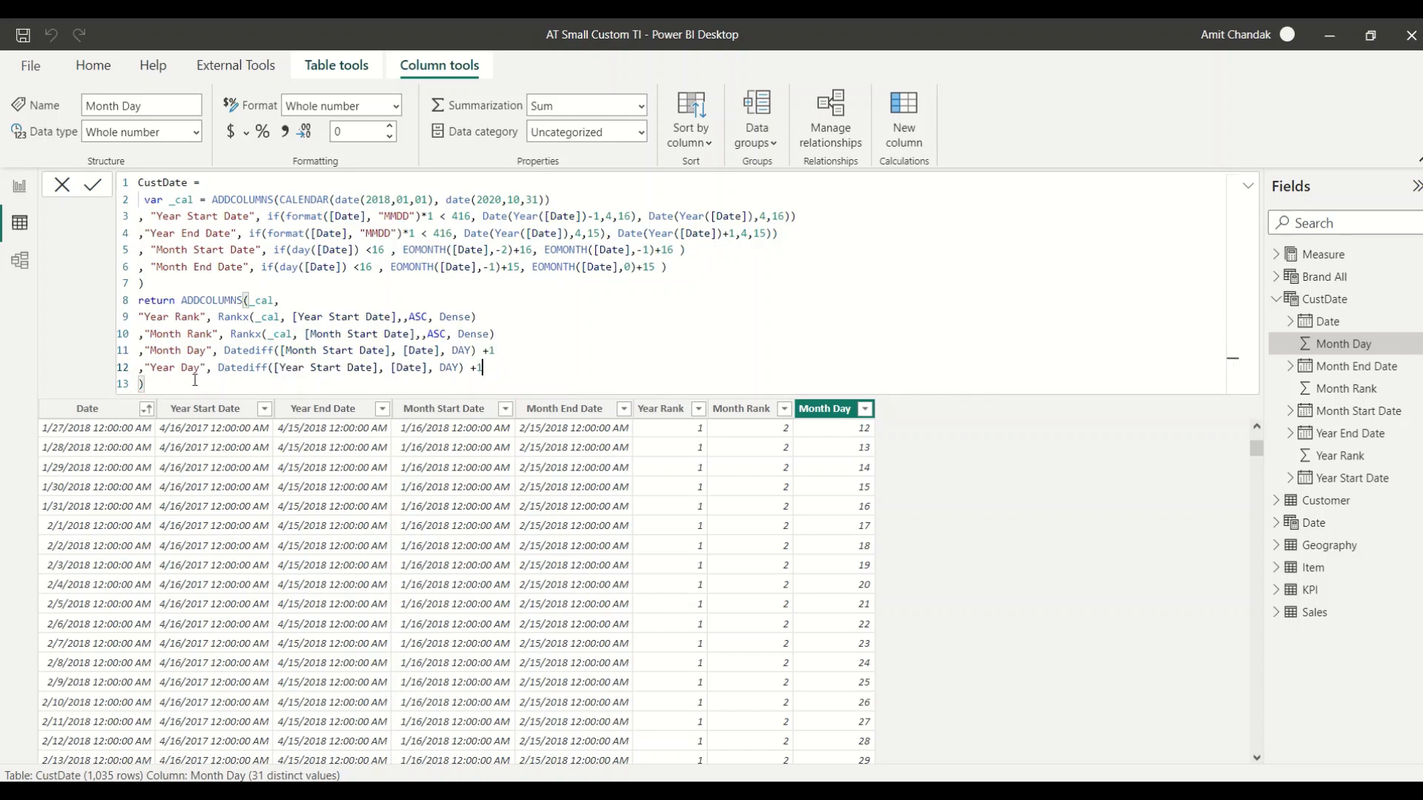
Review the Datediff arguments of the Year Day line and apply the CustDate formula.
{"action": "left_click", "coordinate": [195, 380]}
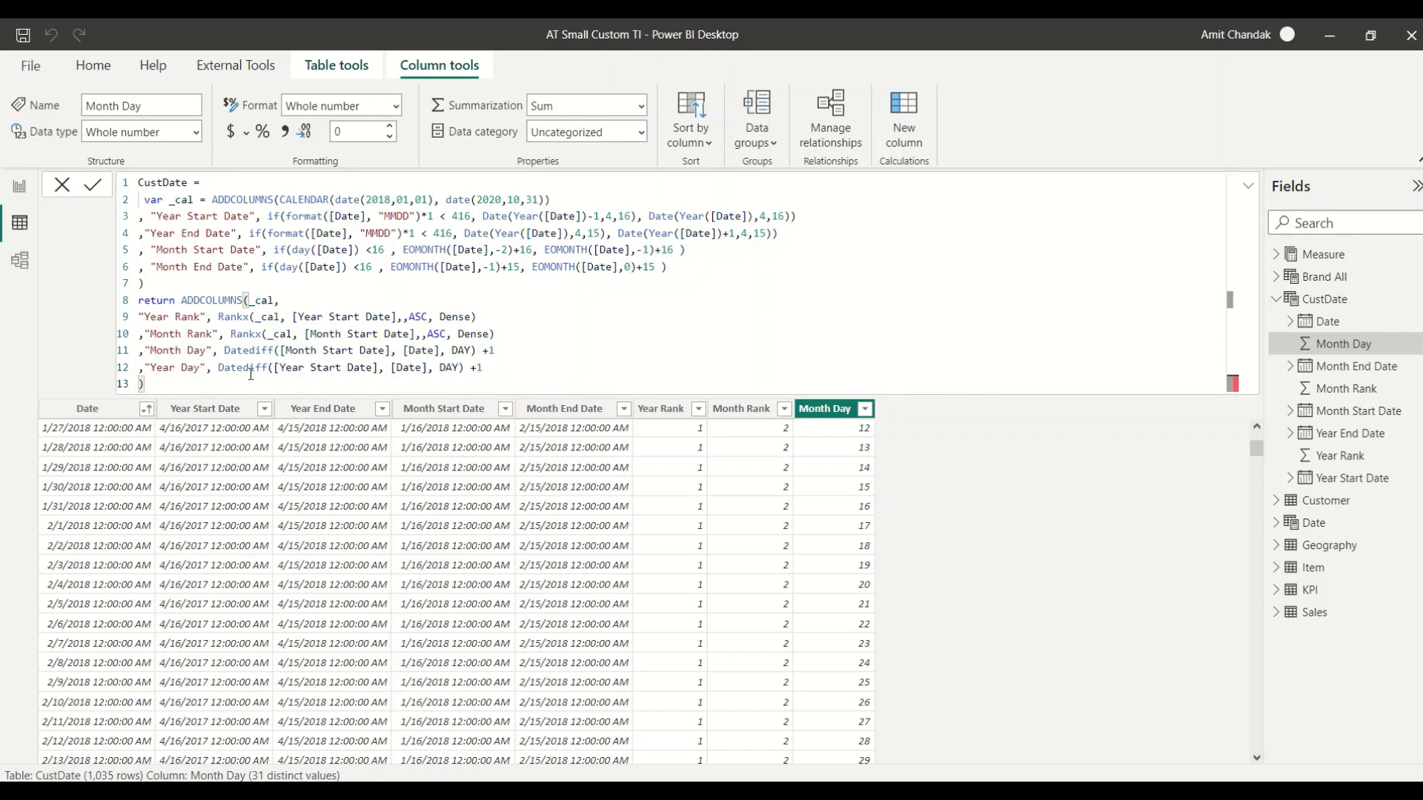
{"action": "double_click", "coordinate": [250, 368]}
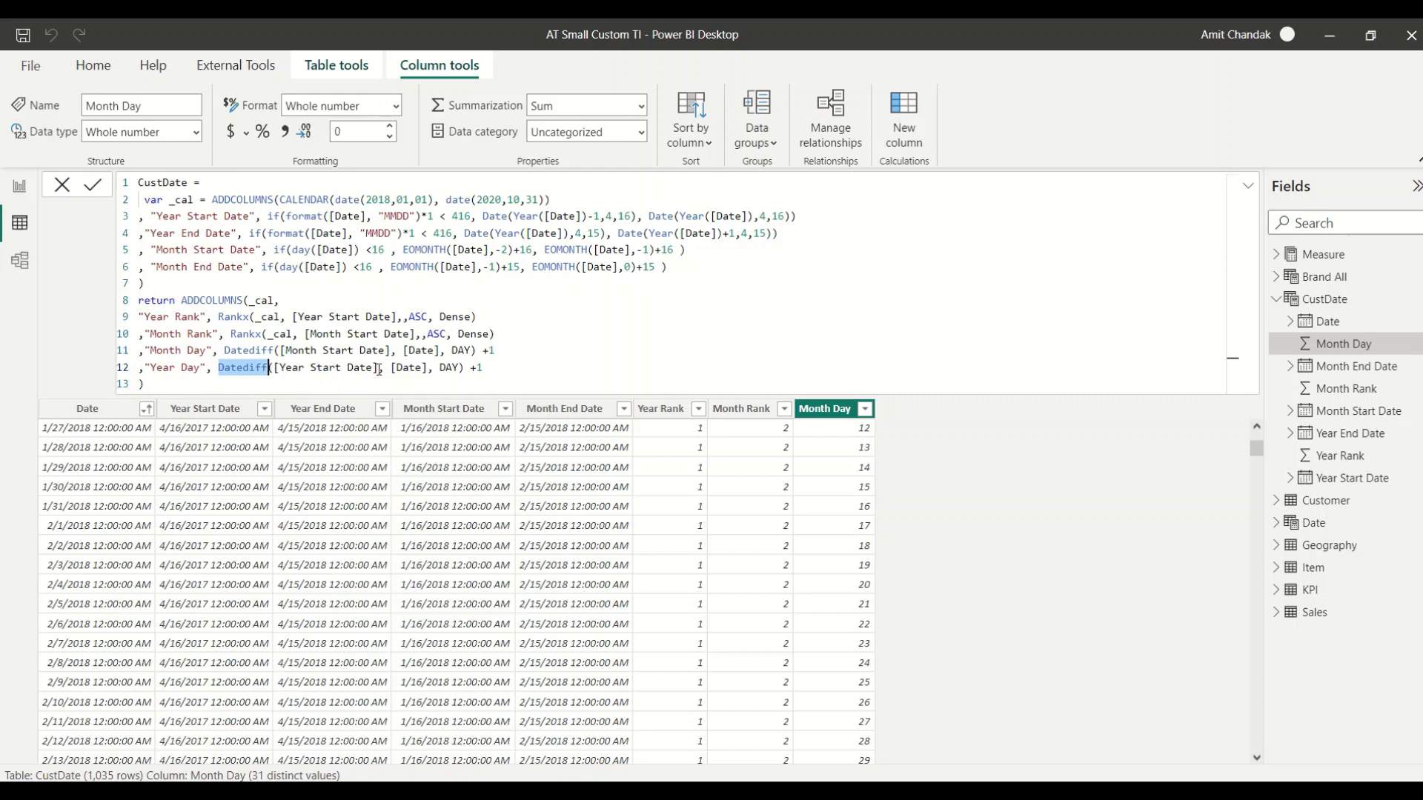
{"action": "left_click_drag", "start_coordinate": [378, 368], "coordinate": [275, 369]}
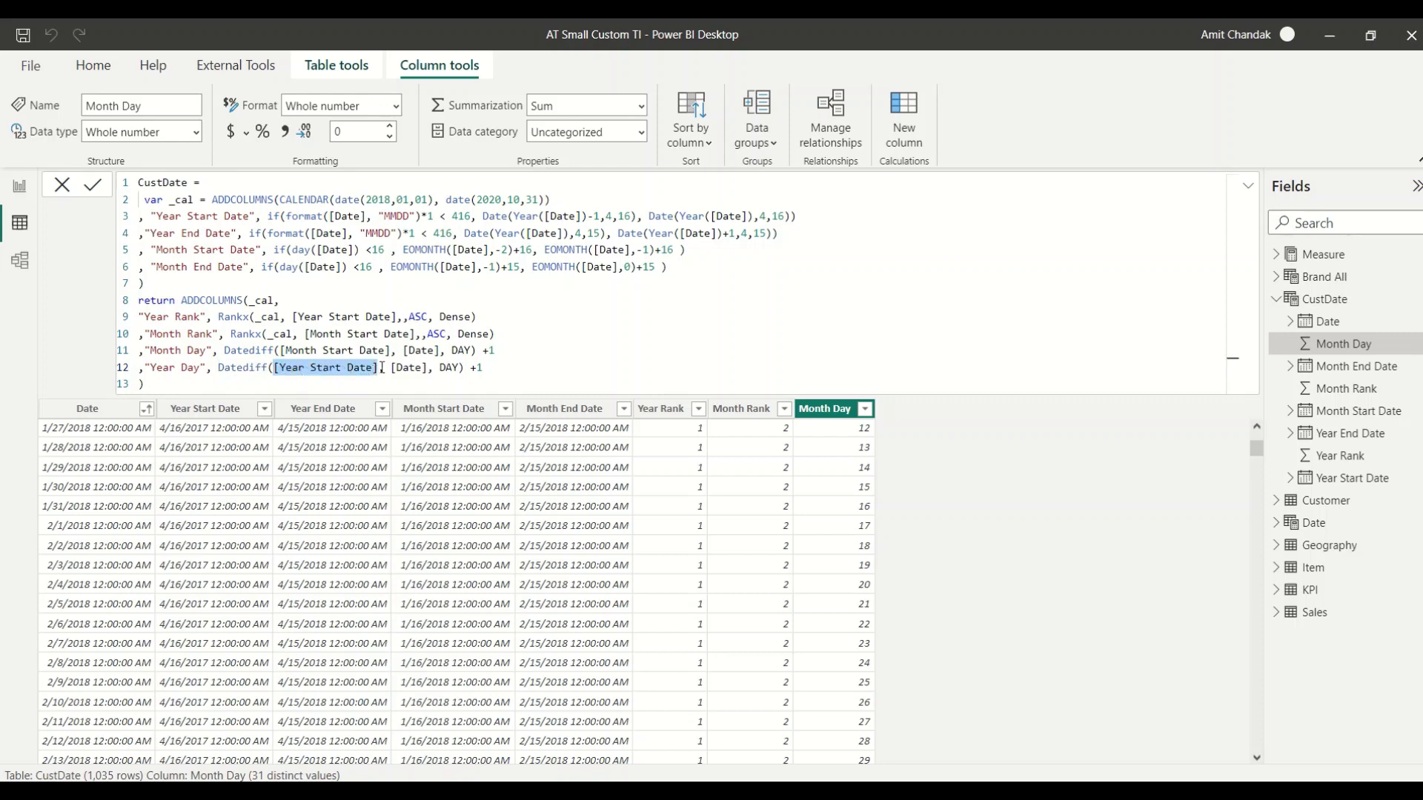
{"action": "left_click_drag", "start_coordinate": [384, 368], "coordinate": [427, 368]}
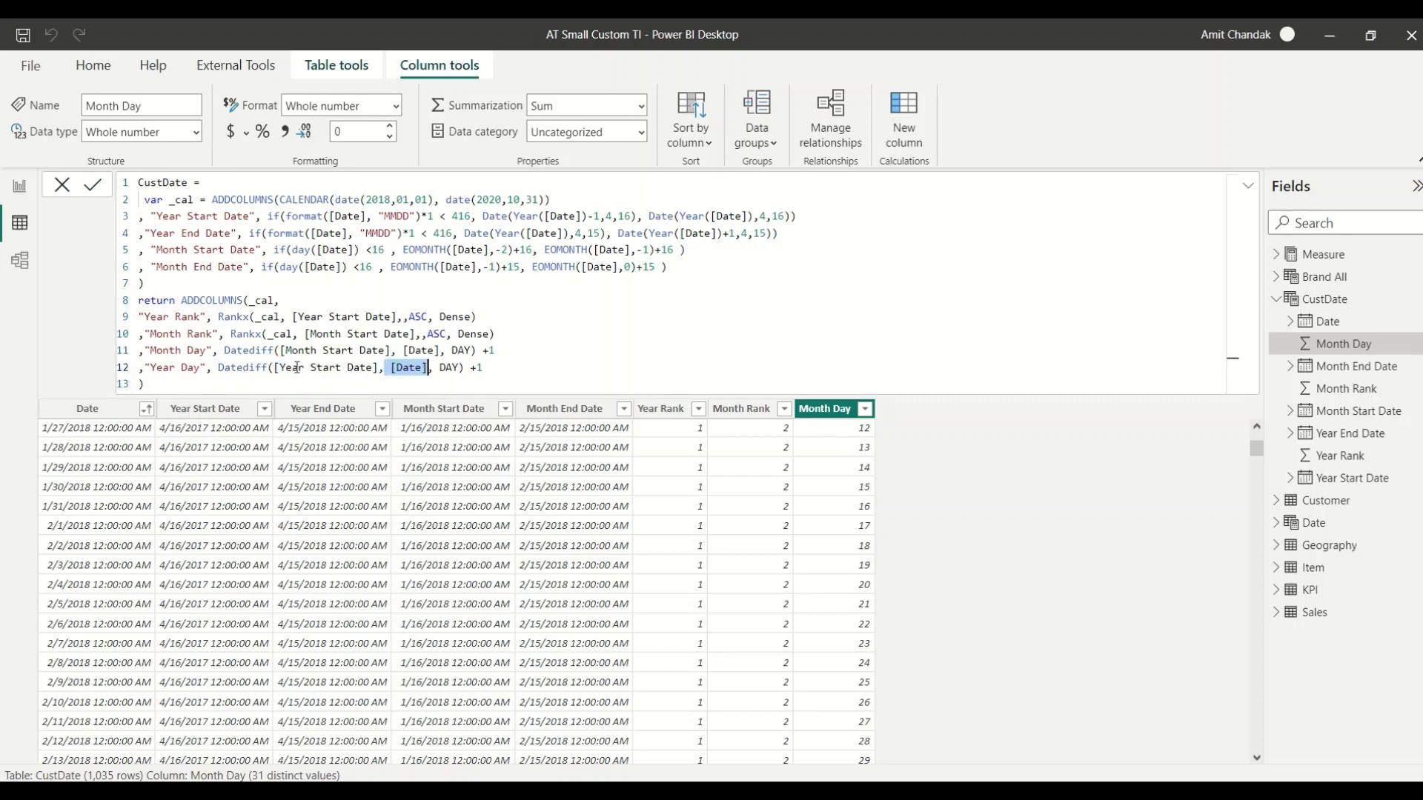
{"action": "left_click_drag", "start_coordinate": [274, 368], "coordinate": [430, 368]}
{"action": "double_click", "coordinate": [450, 369]}
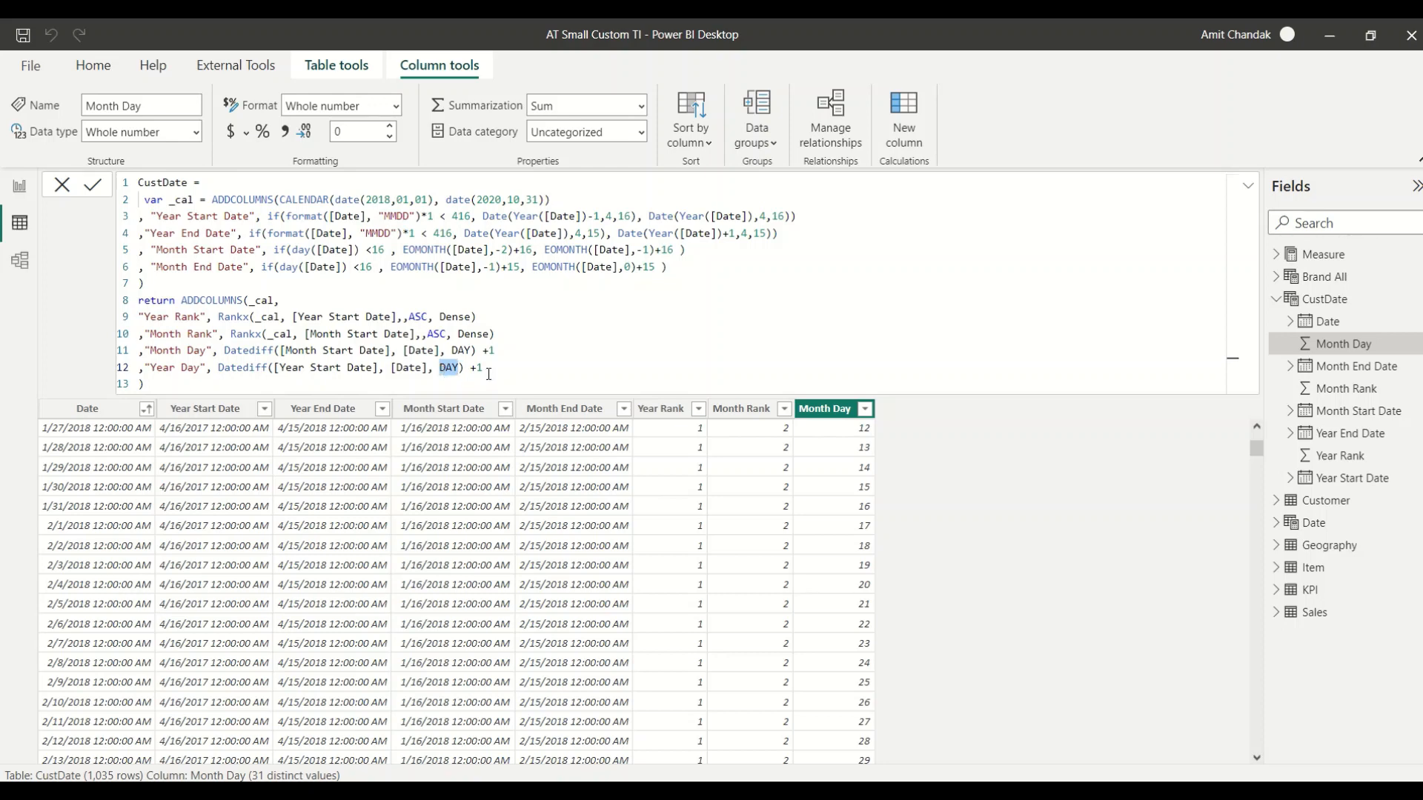
{"action": "key", "text": "Return"}
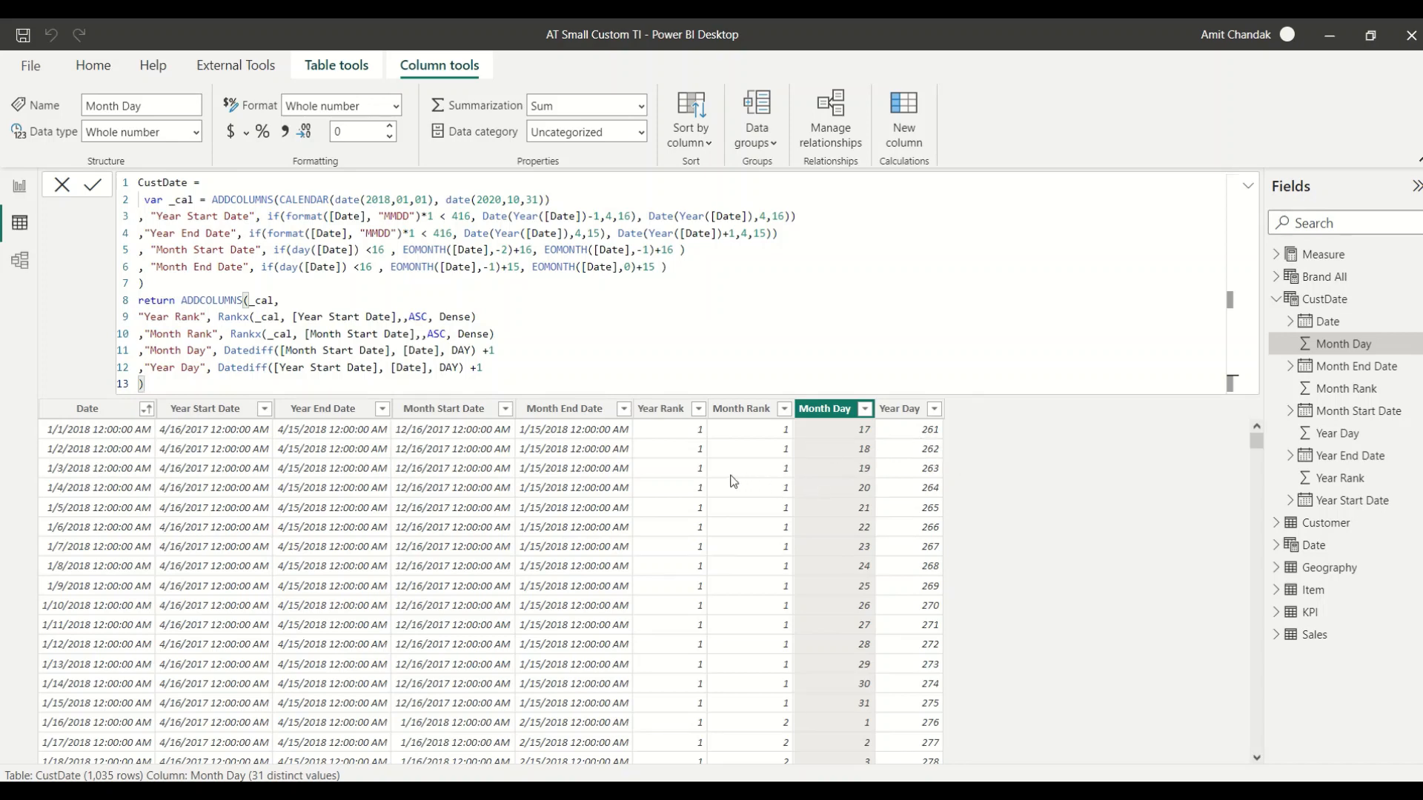
Create a new layout in the model view and place the Sales and CustDate tables side by side on it.
{"action": "left_click", "coordinate": [20, 189]}
{"action": "left_click", "coordinate": [20, 260]}
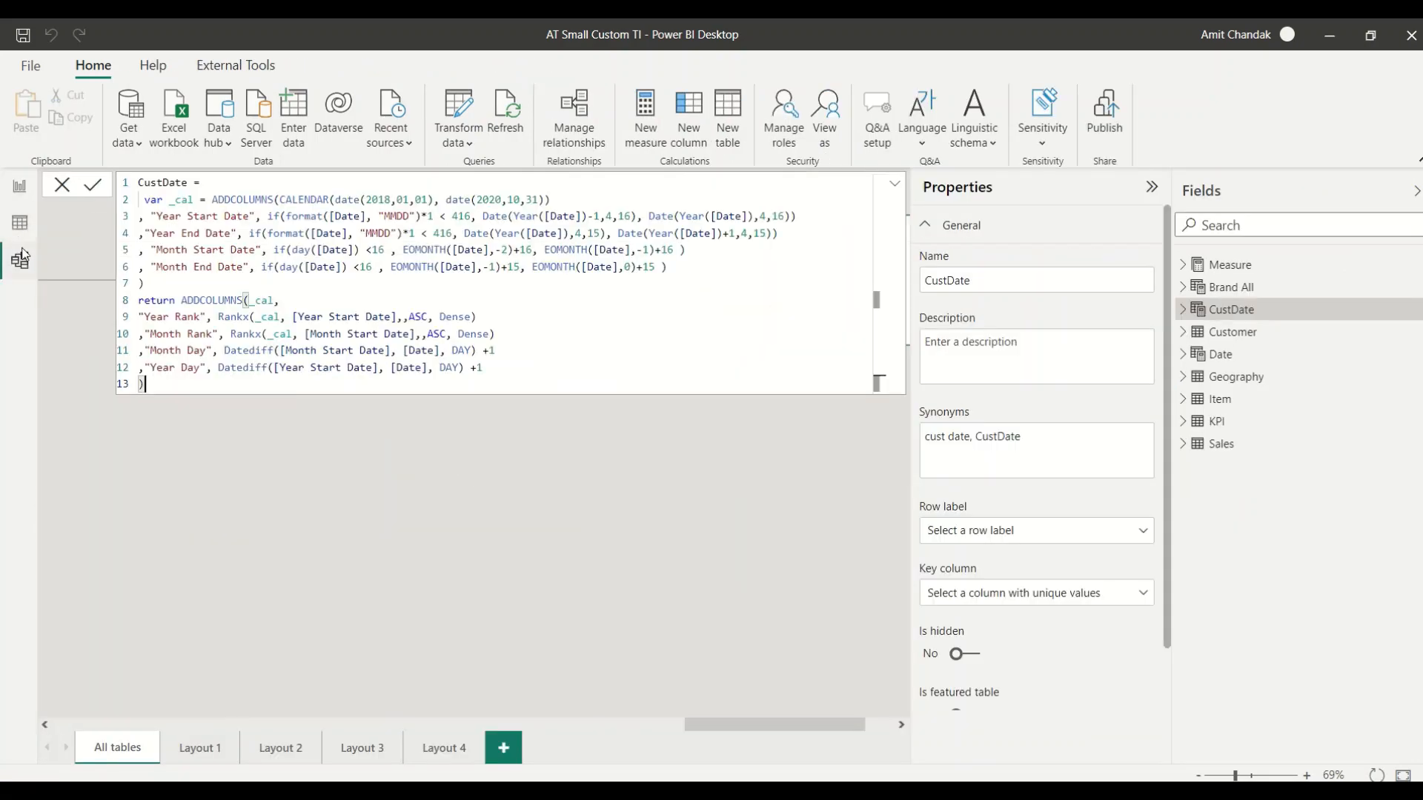
{"action": "left_click", "coordinate": [505, 749]}
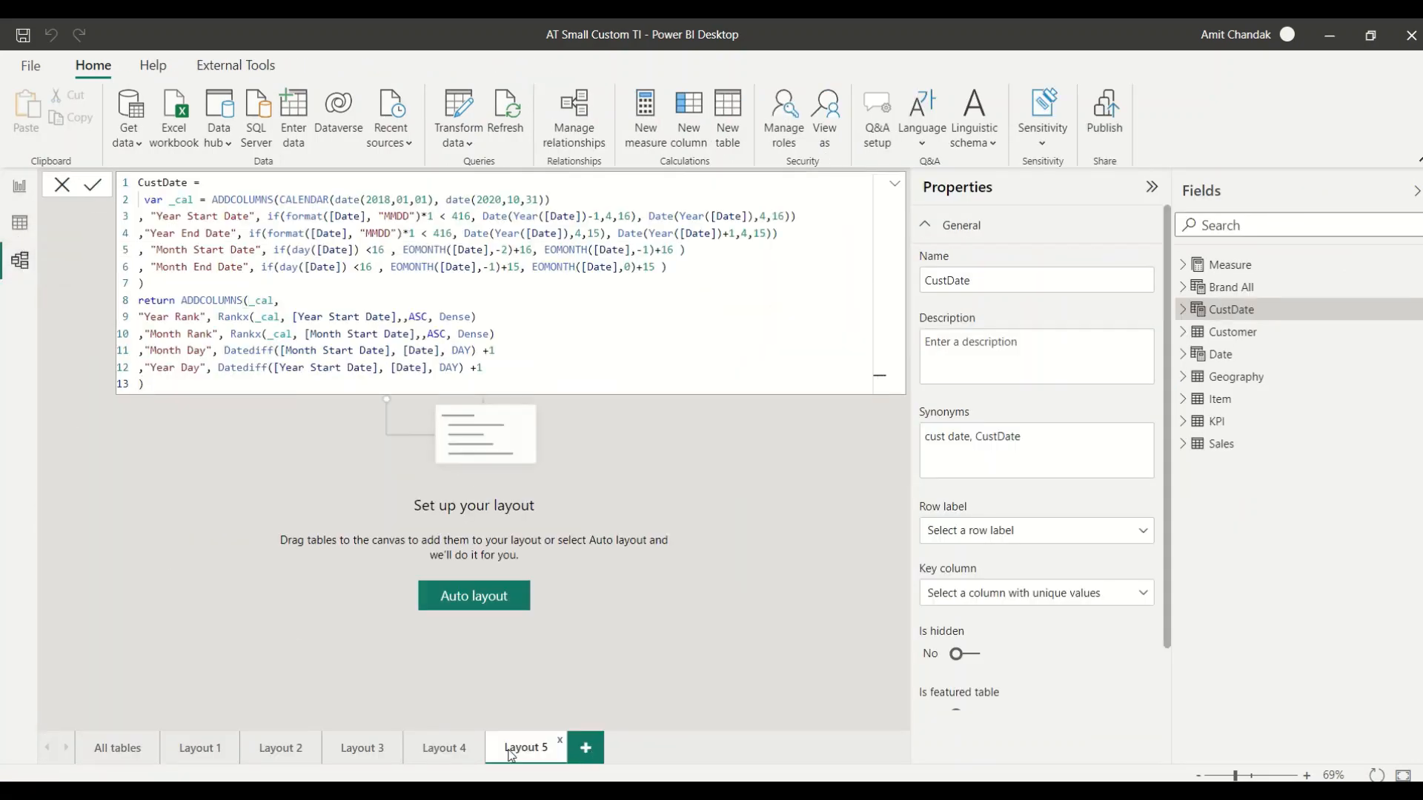
{"action": "left_click", "coordinate": [896, 185]}
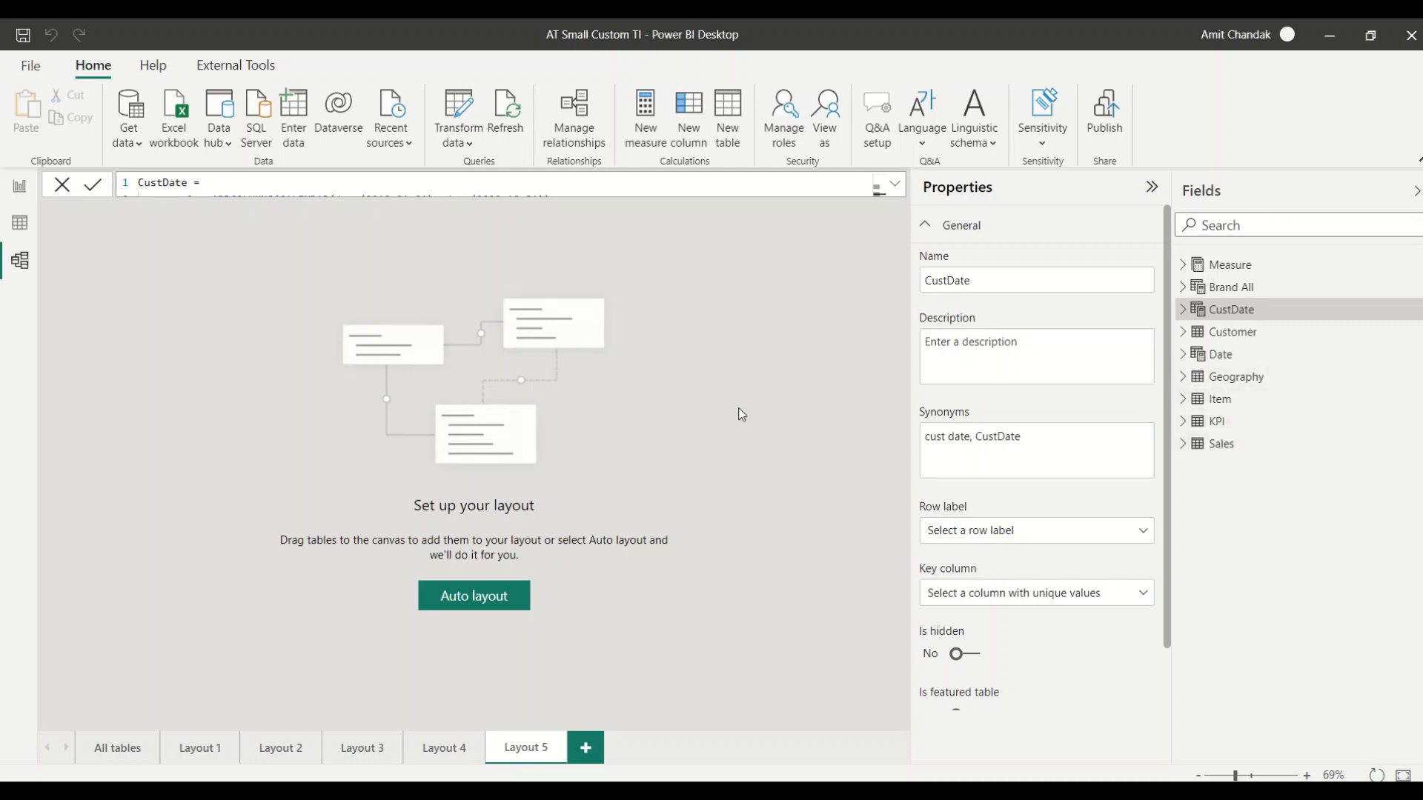
{"action": "left_click_drag", "start_coordinate": [1222, 443], "coordinate": [215, 270]}
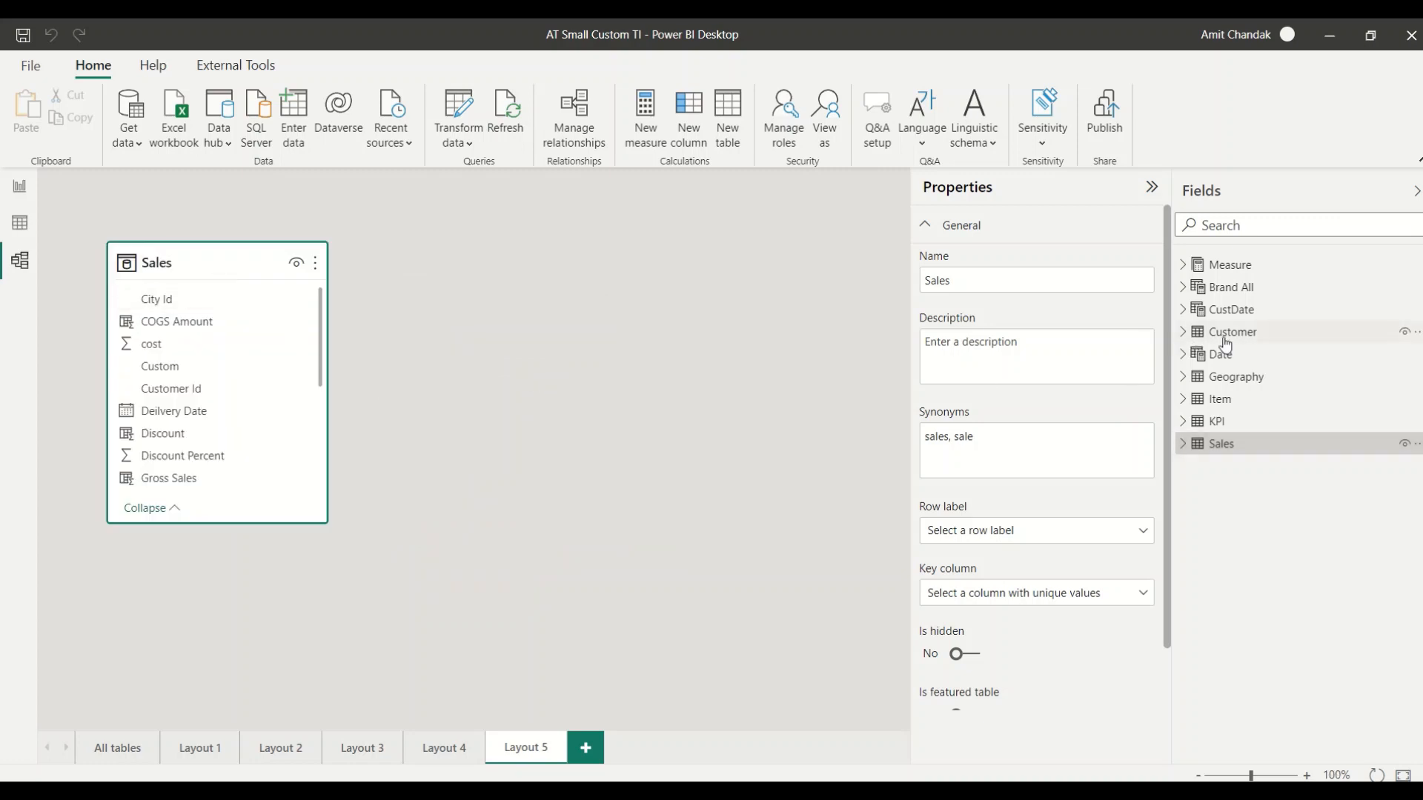
{"action": "left_click_drag", "start_coordinate": [1230, 309], "coordinate": [588, 280]}
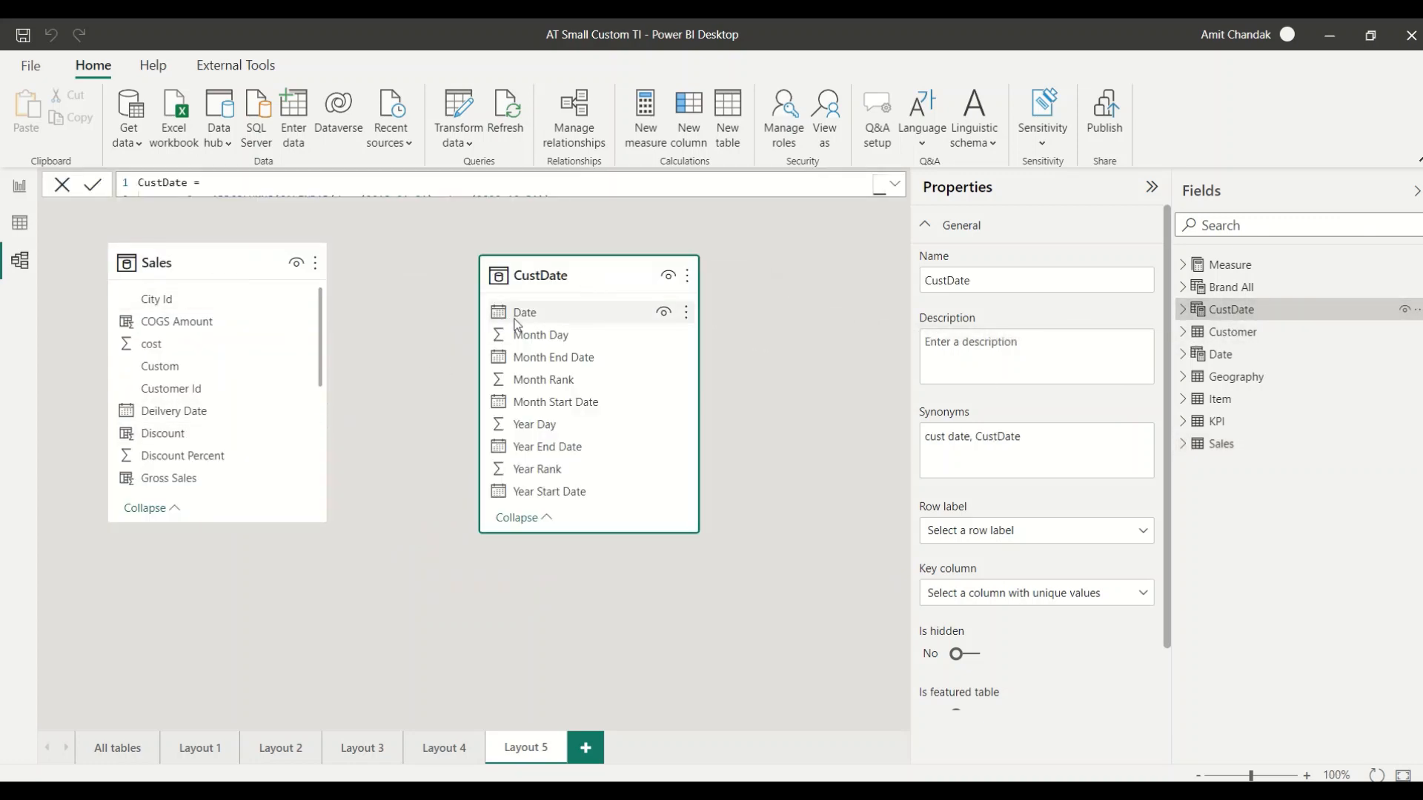
Mark CustDate as a date table using Date as its date column.
{"action": "right_click", "coordinate": [1251, 310]}
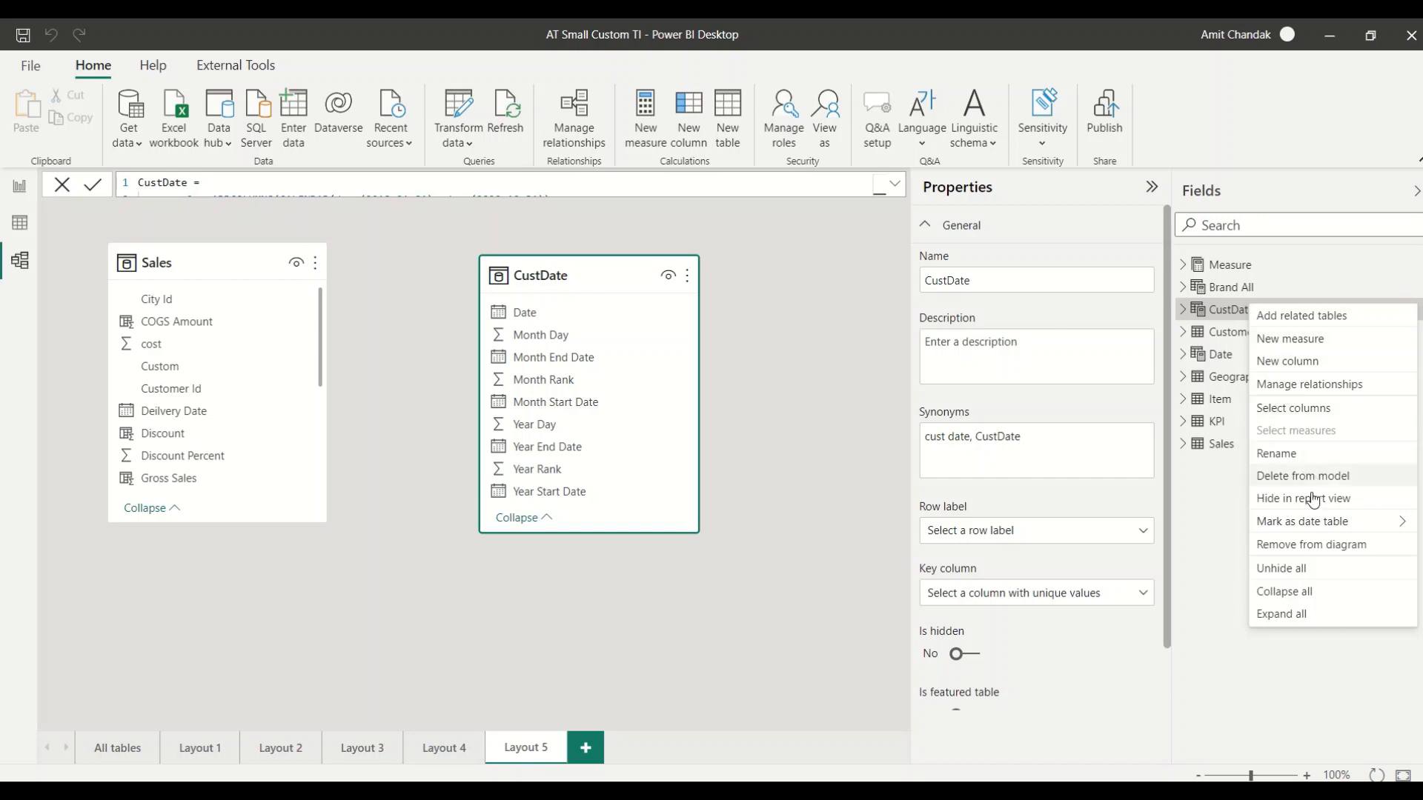
{"action": "mouse_move", "coordinate": [1312, 524]}
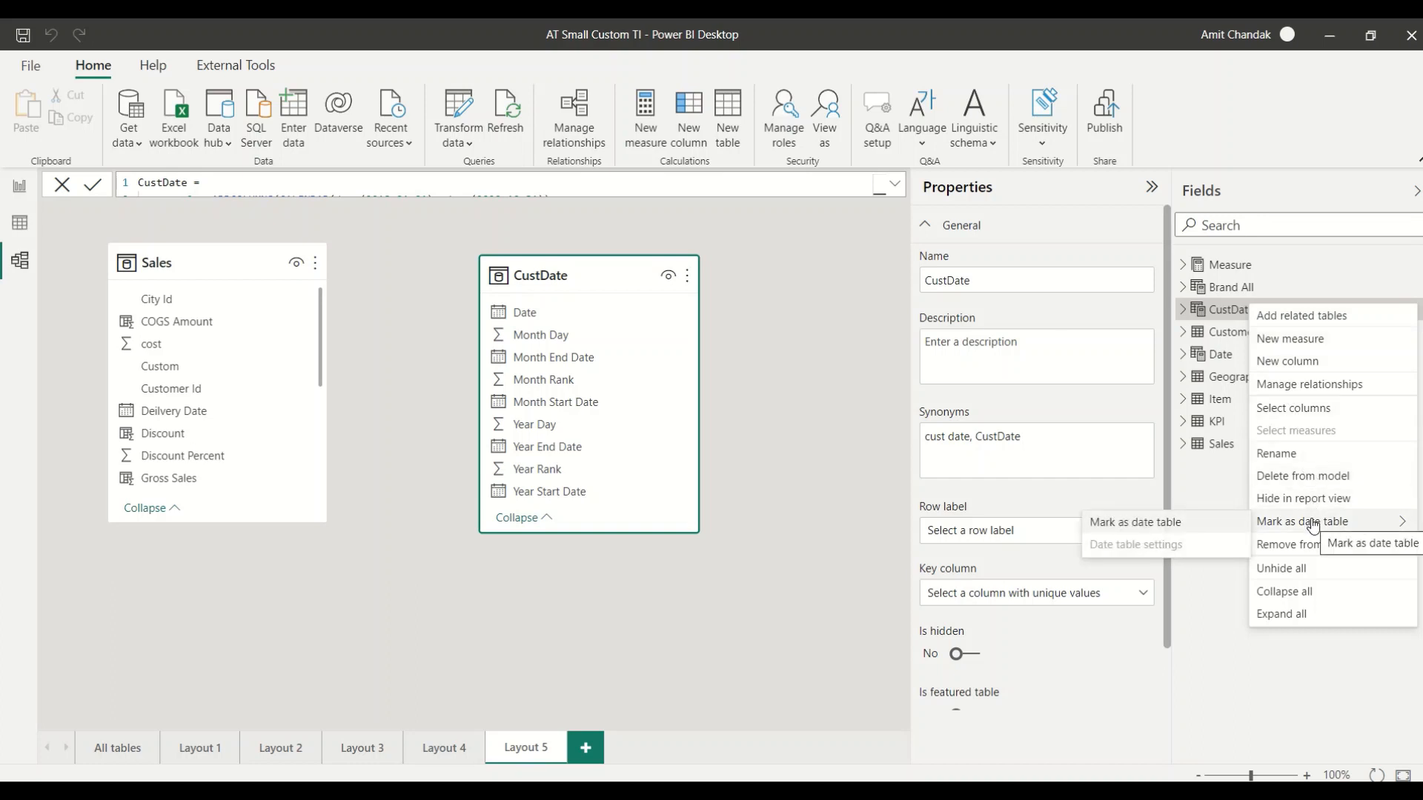
{"action": "left_click", "coordinate": [1193, 524]}
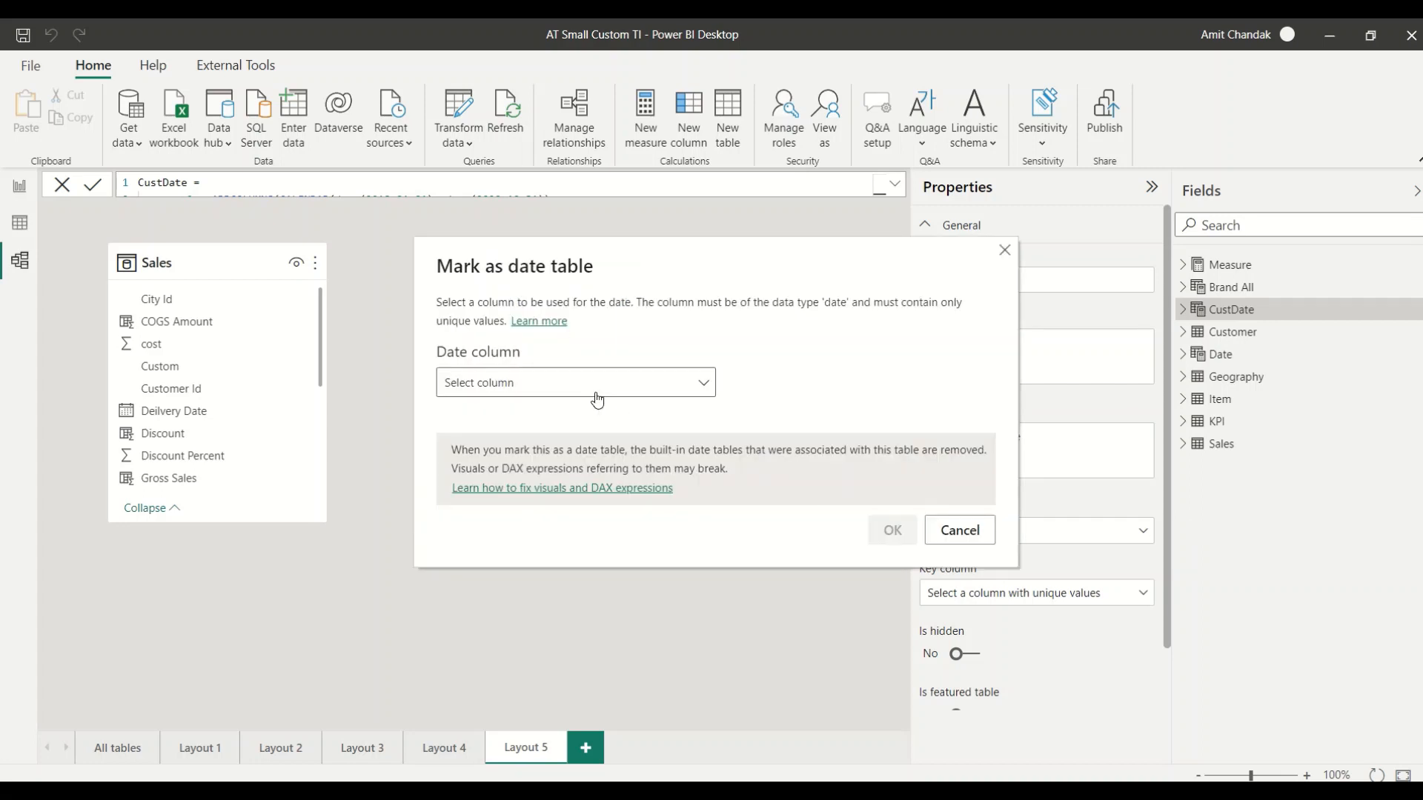
{"action": "left_click", "coordinate": [540, 384]}
{"action": "left_click", "coordinate": [483, 445]}
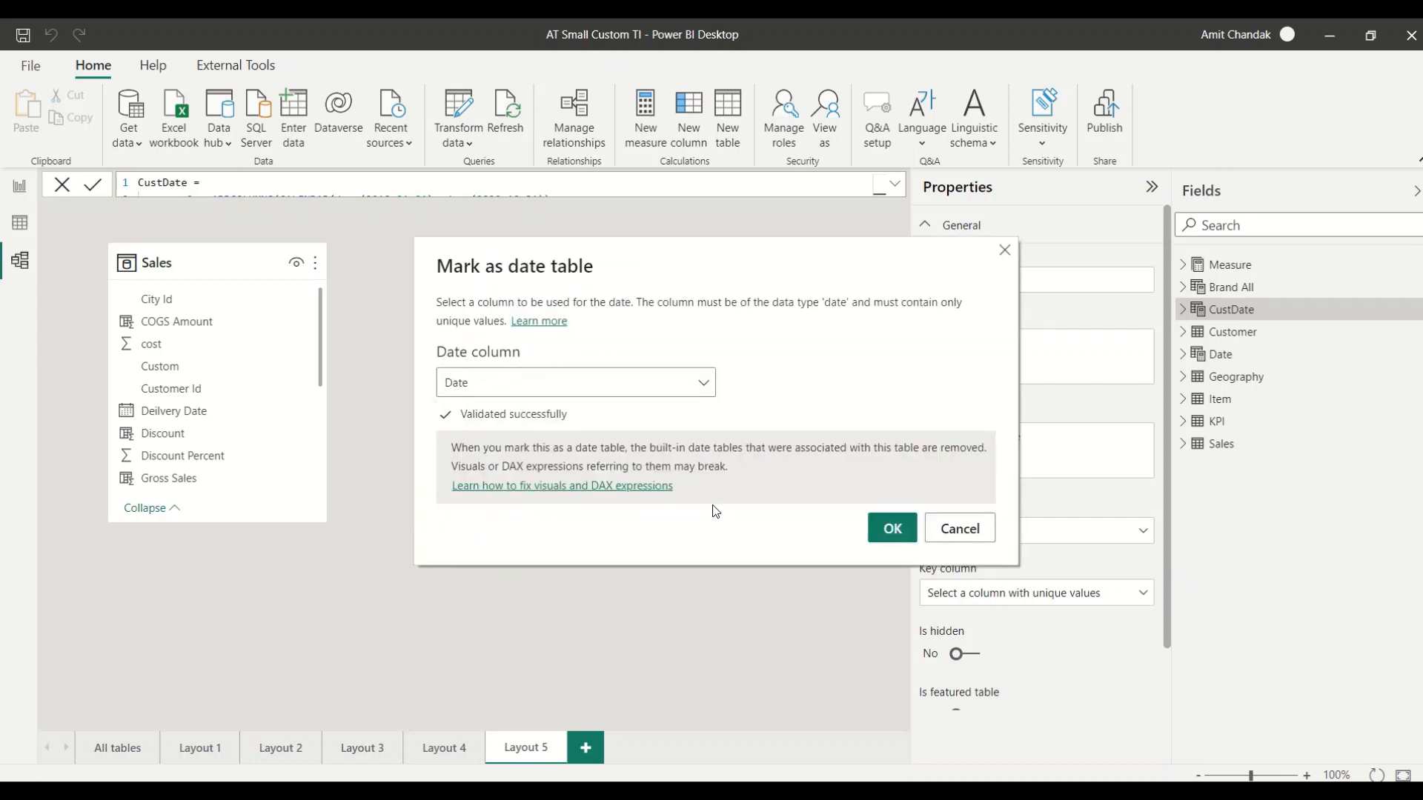
{"action": "left_click", "coordinate": [887, 529]}
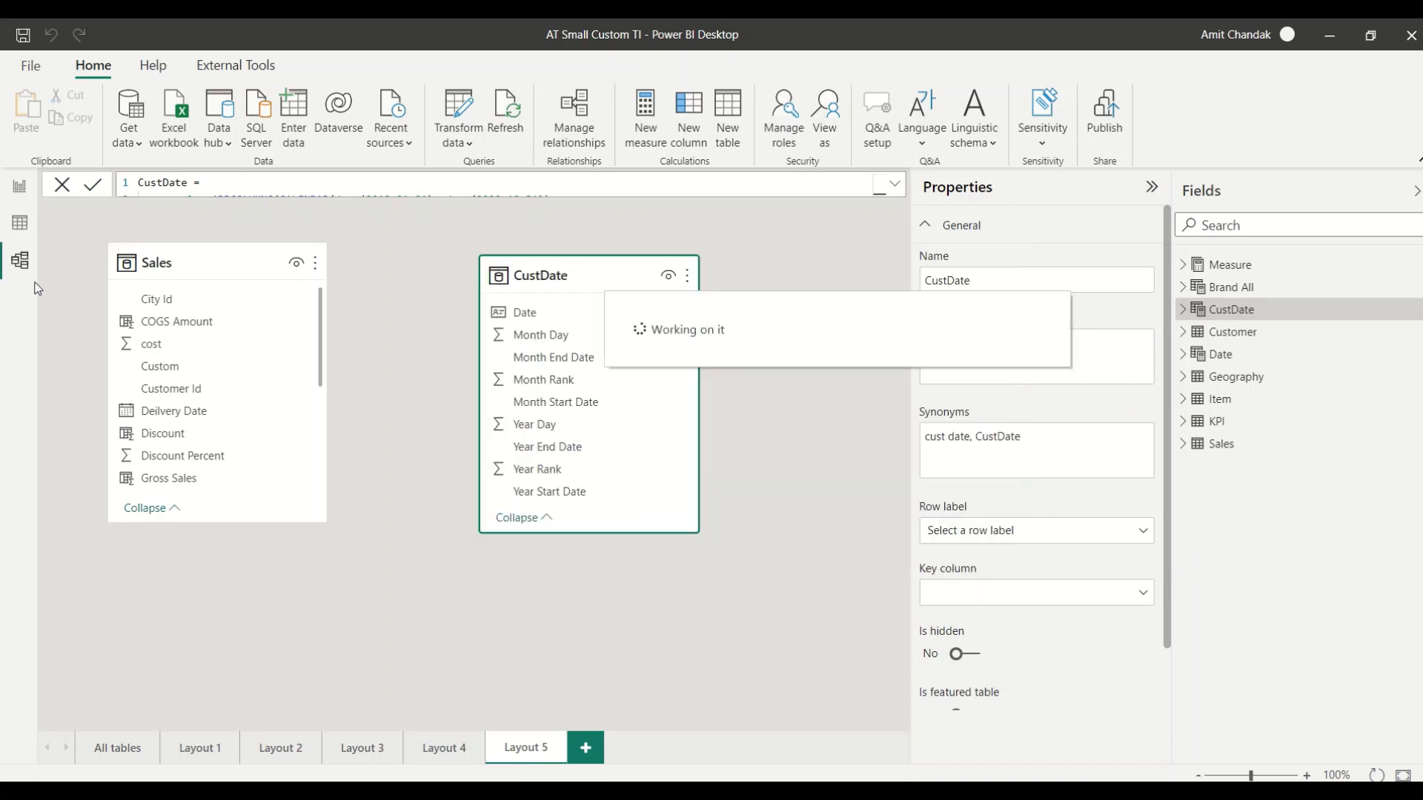
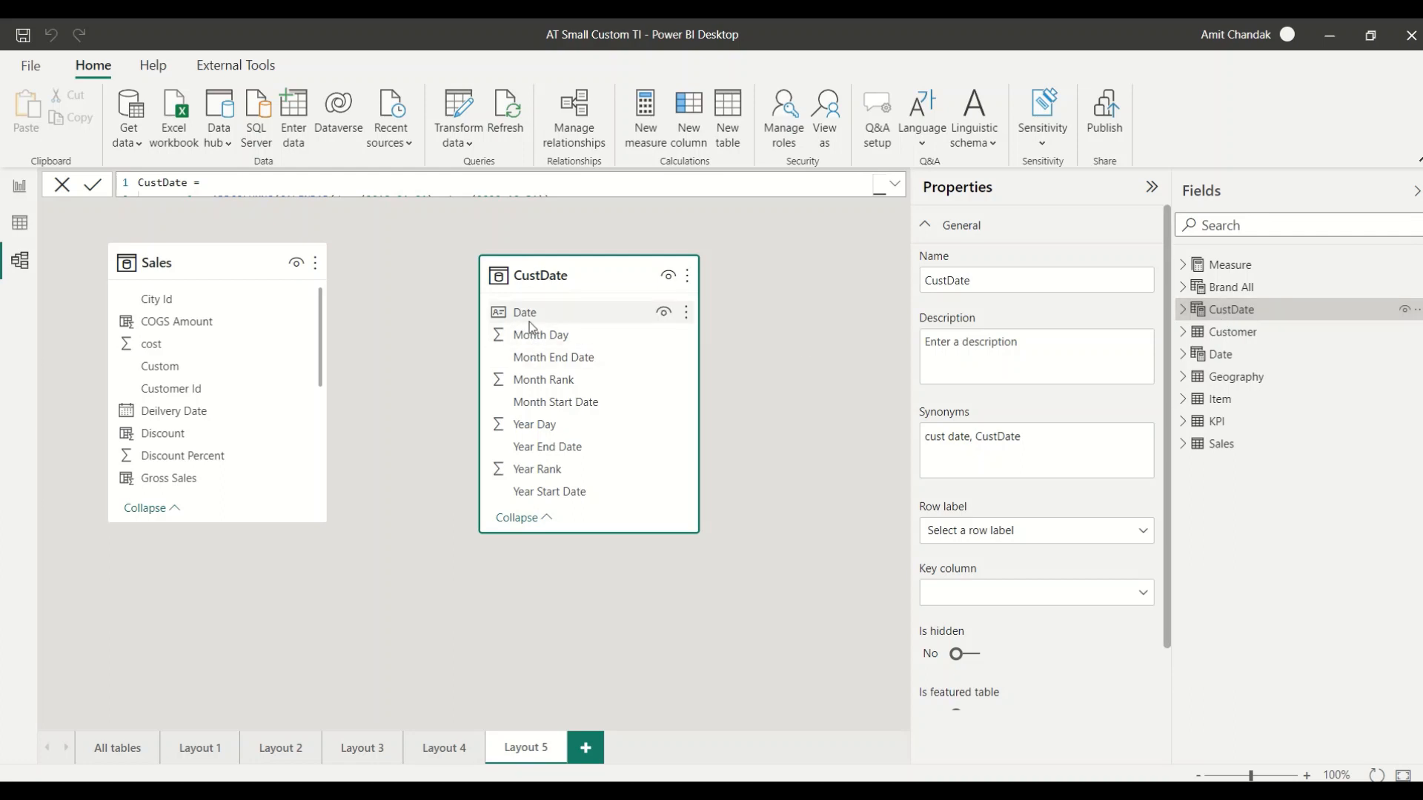
Create a relationship between the Date column of CustDate and the Sales Date column of Sales.
{"action": "scroll", "coordinate": [241, 370], "scroll_direction": "down", "scroll_amount": 5}
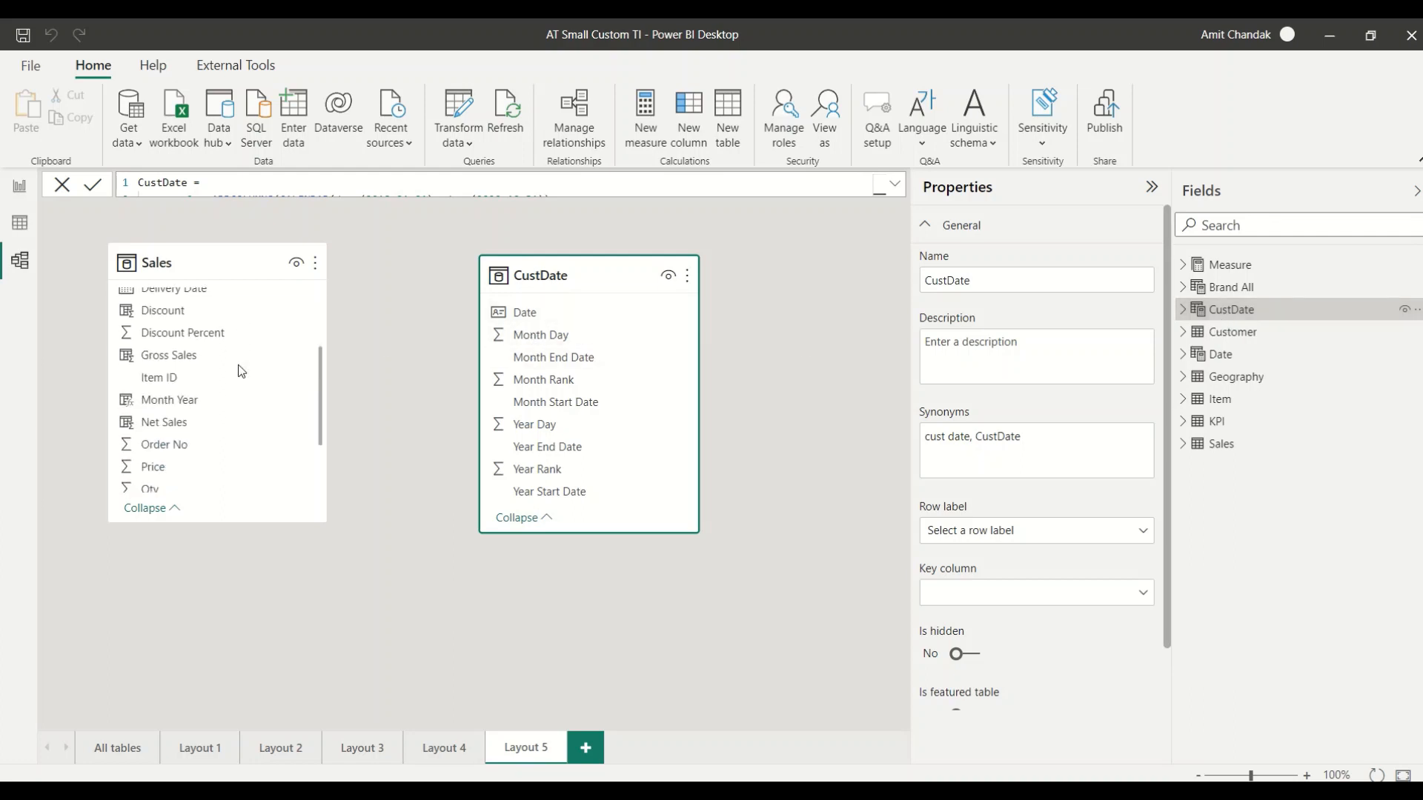
{"action": "scroll", "coordinate": [241, 371], "scroll_direction": "down", "scroll_amount": 1}
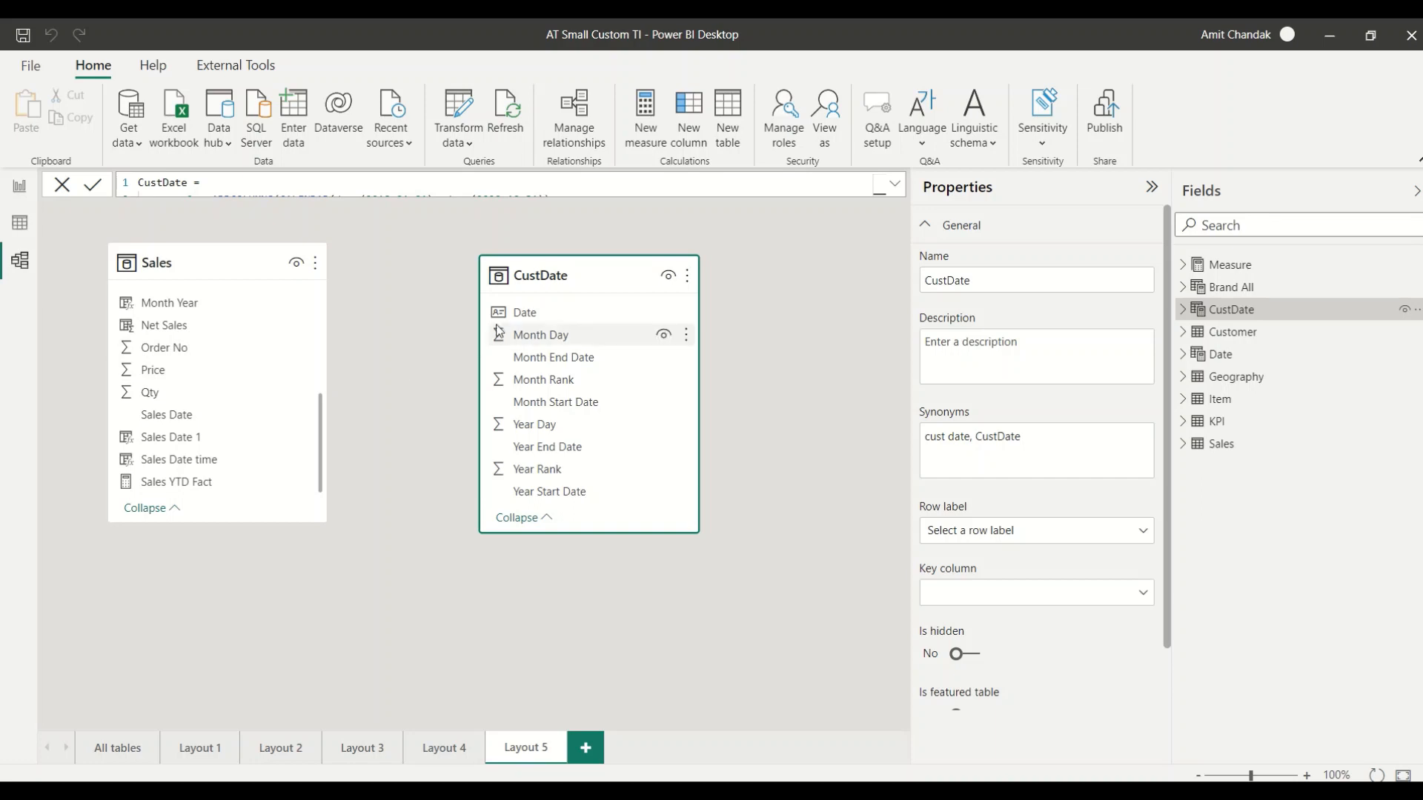
{"action": "left_click_drag", "start_coordinate": [526, 317], "coordinate": [183, 419]}
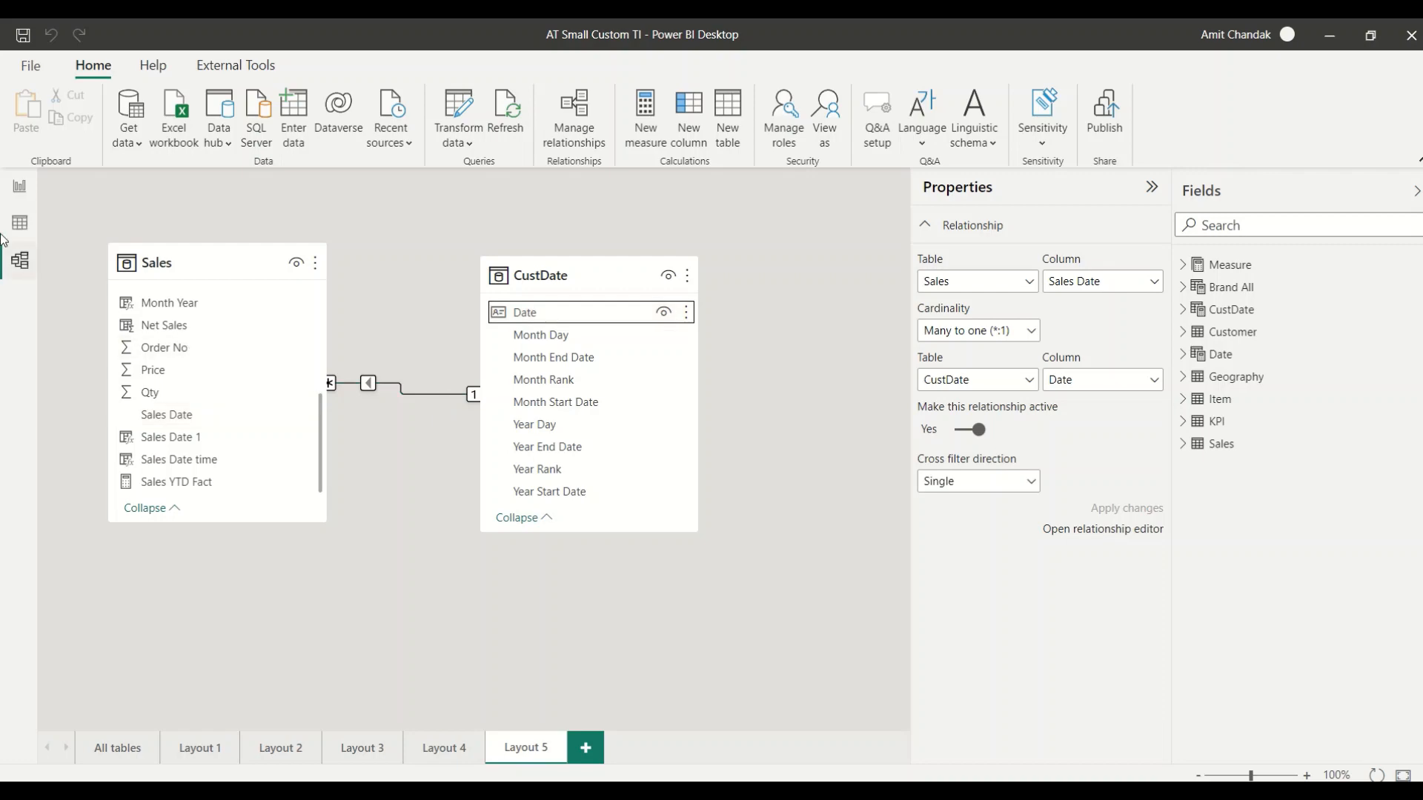
Add a new blank page to the report.
{"action": "left_click", "coordinate": [20, 189]}
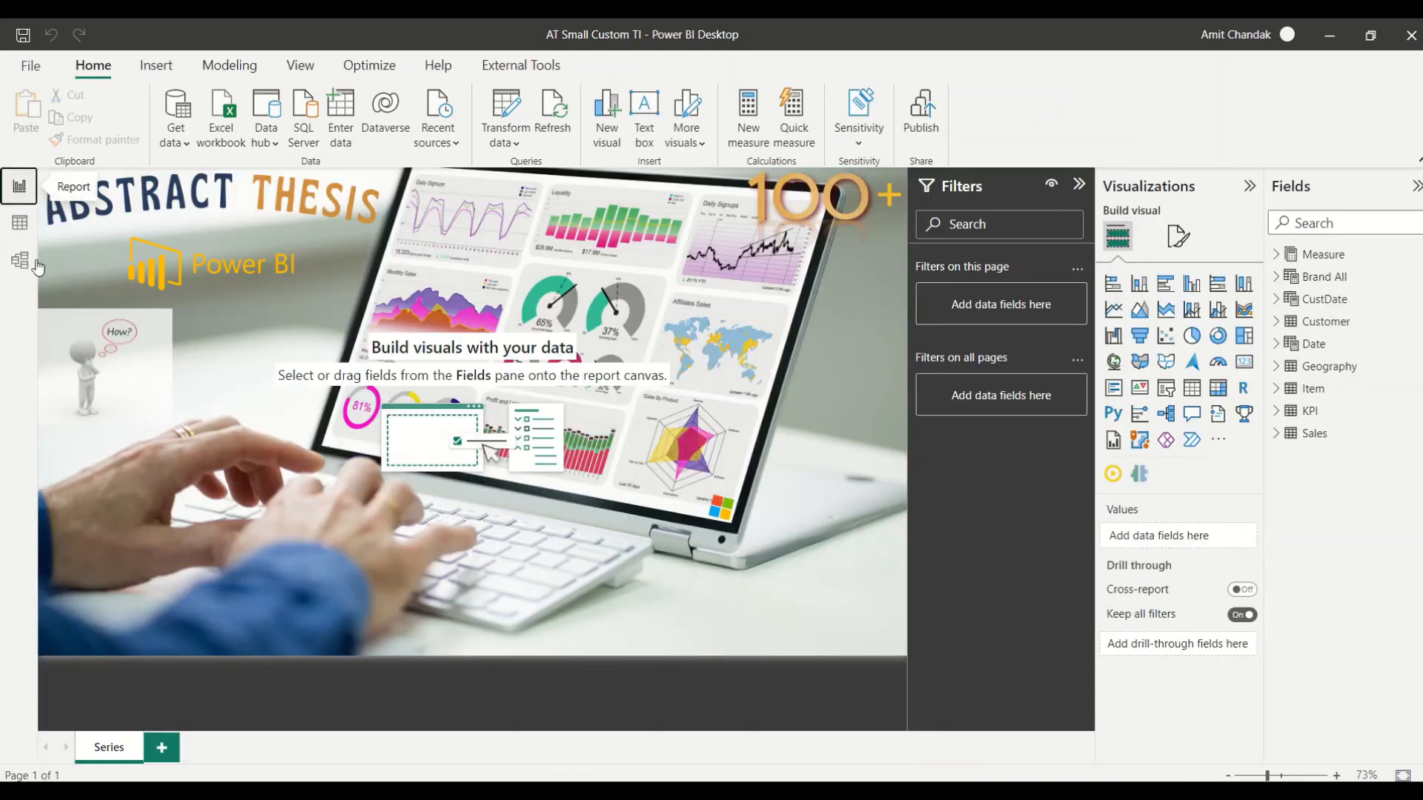
{"action": "left_click", "coordinate": [163, 747]}
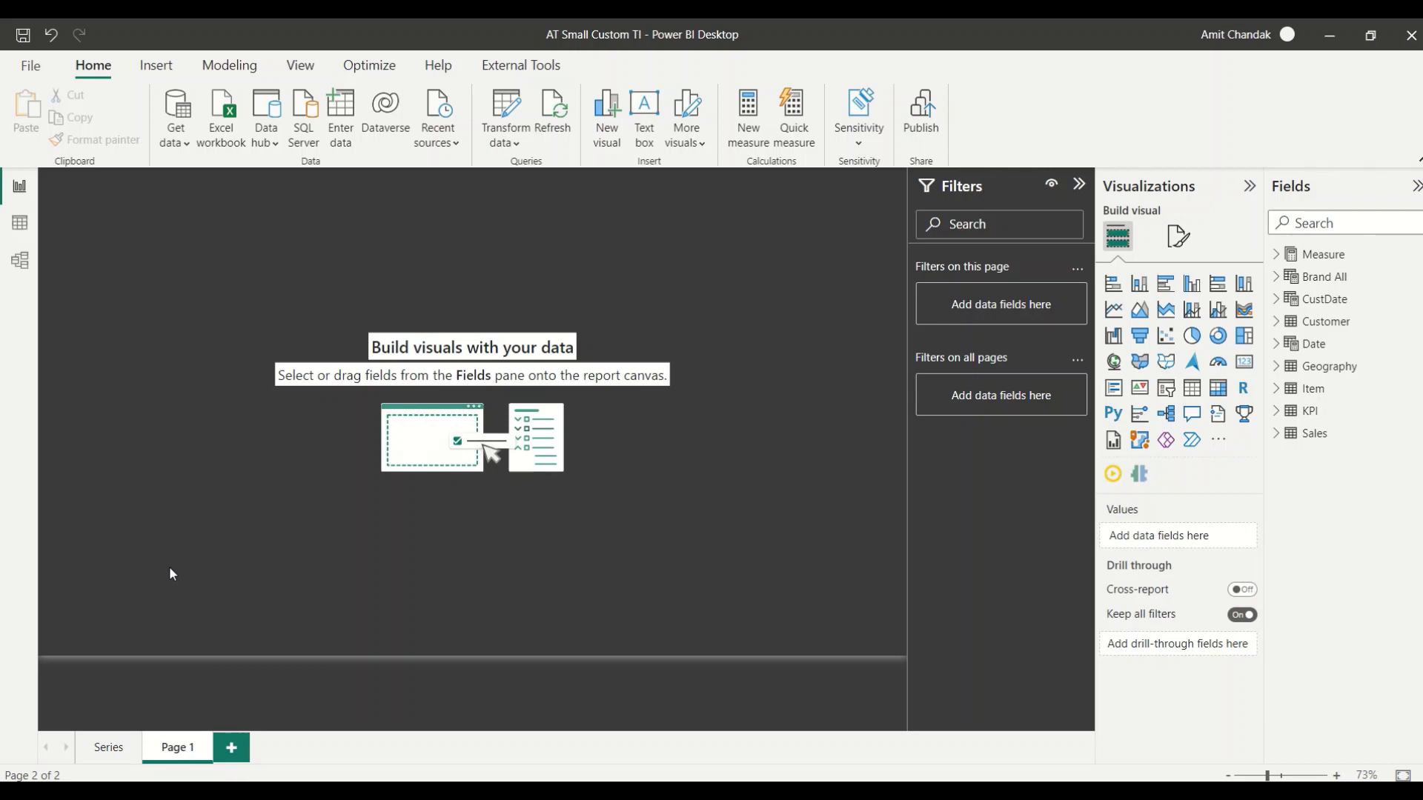
Create a new measure in the KPI table named This Month that starts with CALCULATE over the [Net] measure.
{"action": "left_click", "coordinate": [1308, 414]}
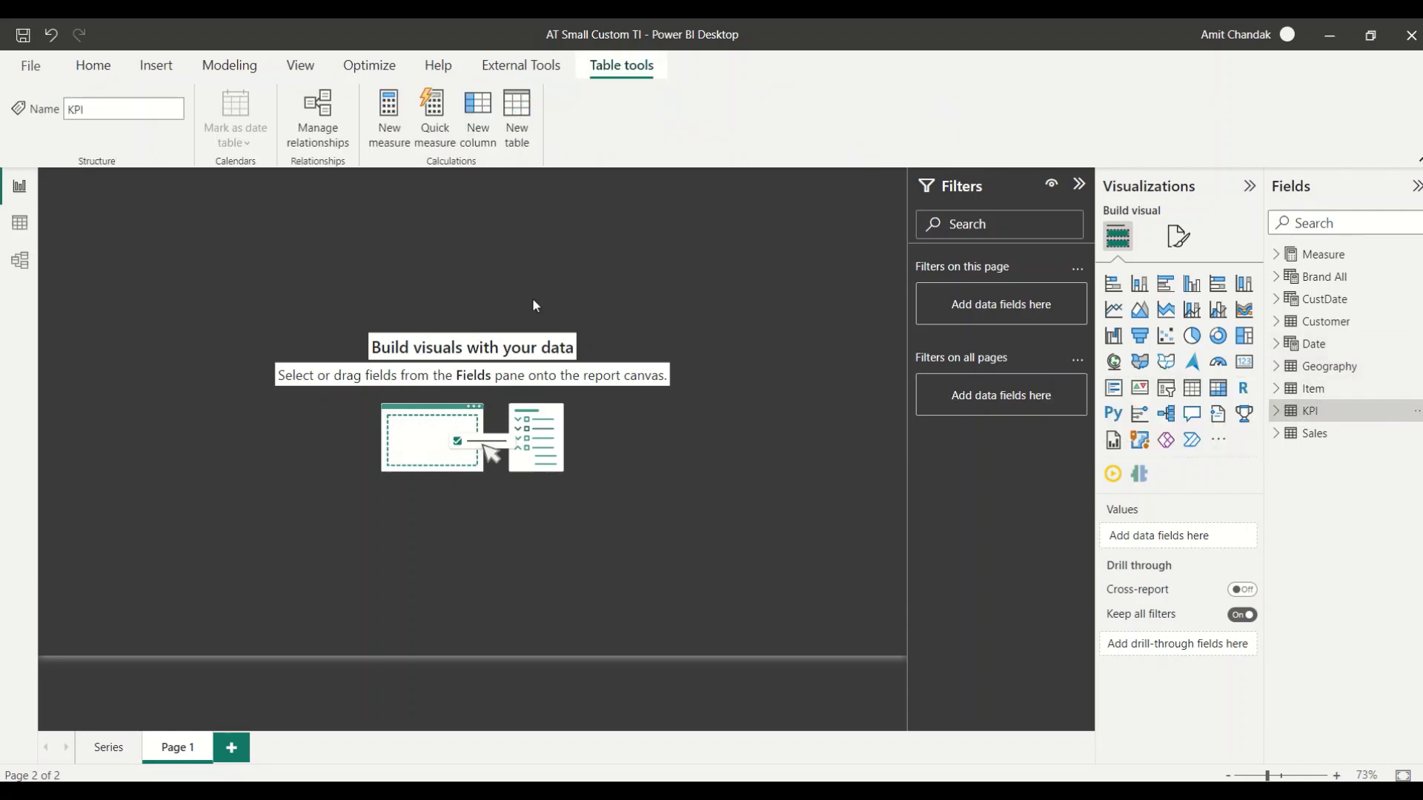
{"action": "left_click", "coordinate": [1332, 412]}
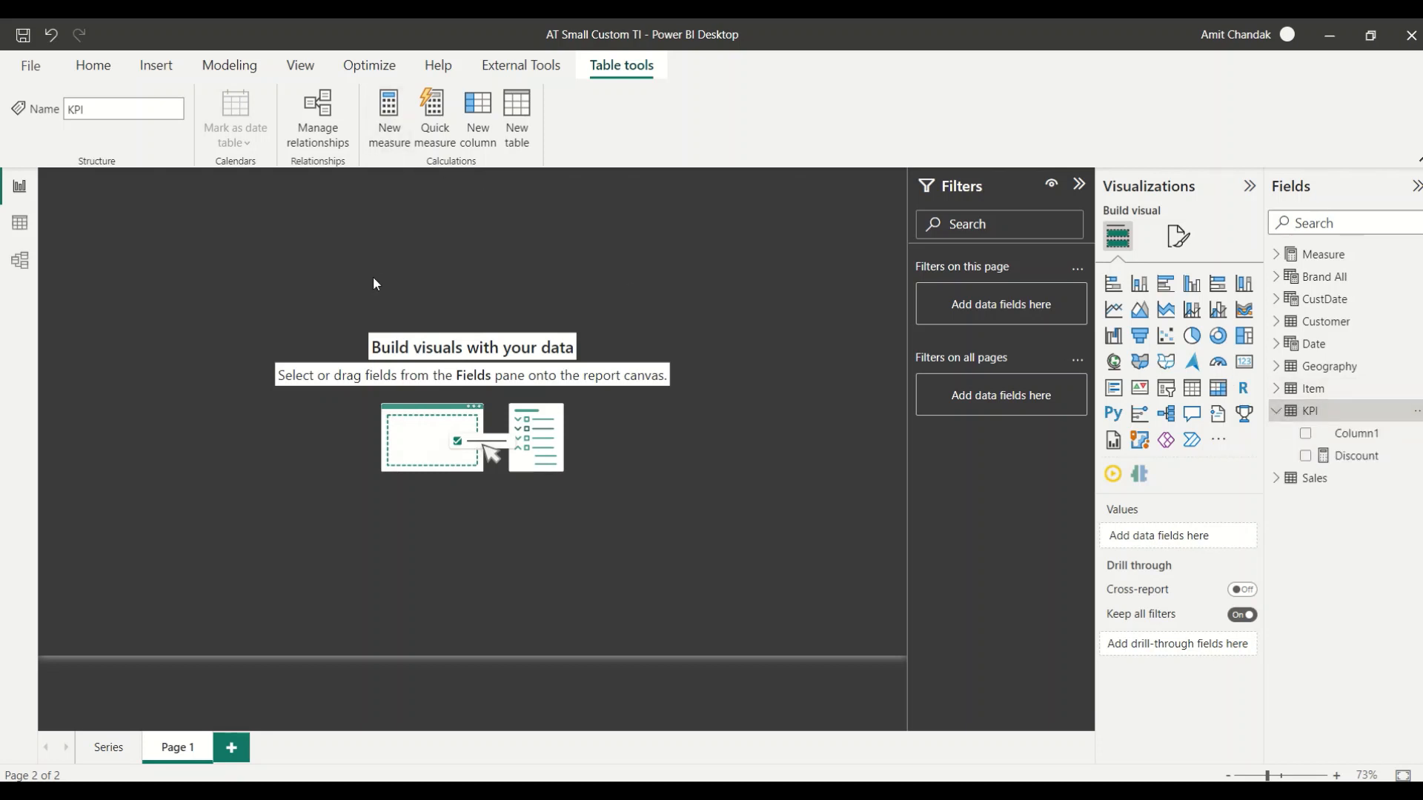
{"action": "left_click", "coordinate": [191, 183]}
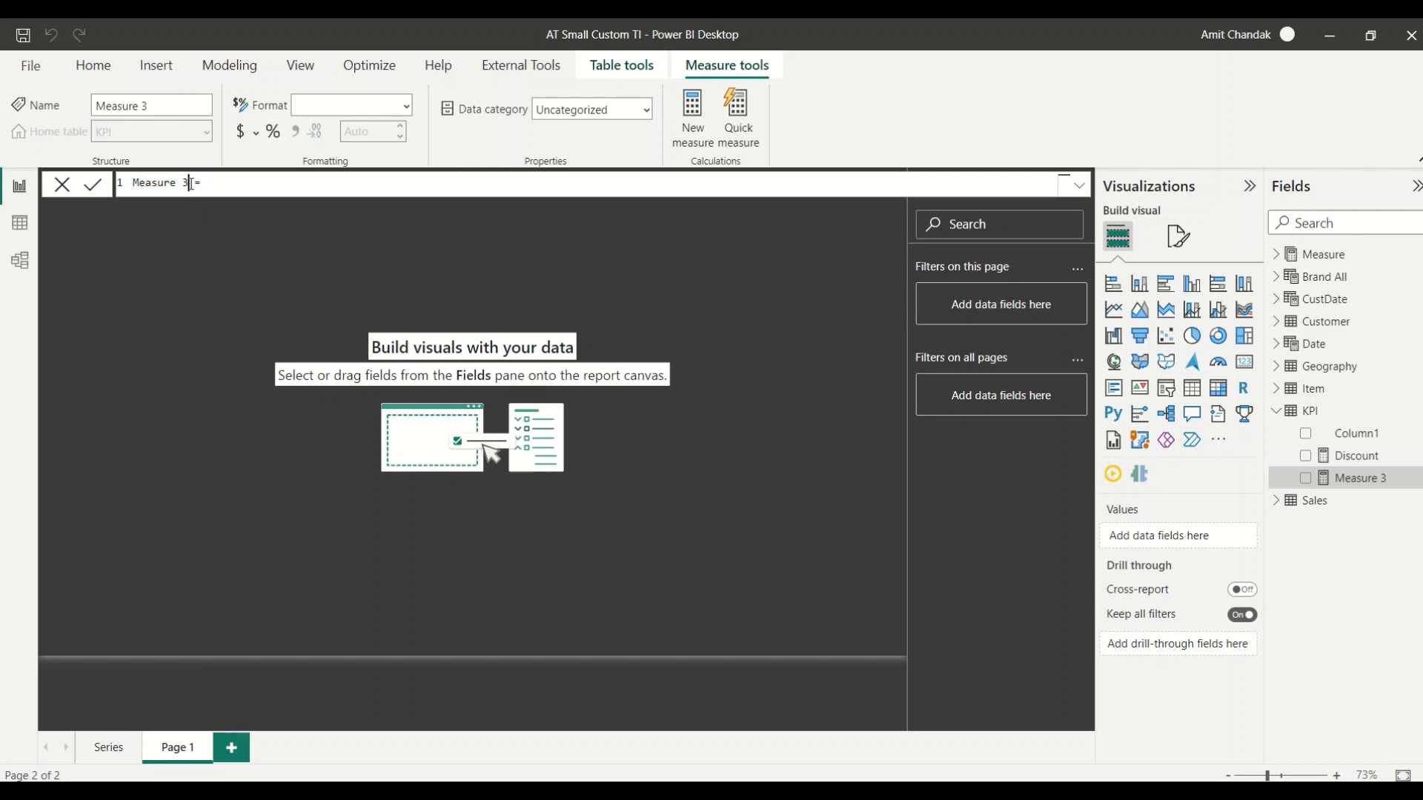
{"action": "left_click_drag", "start_coordinate": [191, 183], "coordinate": [122, 168]}
{"action": "type", "text": "This Month = Ca"}
{"action": "type", "text": "l"}
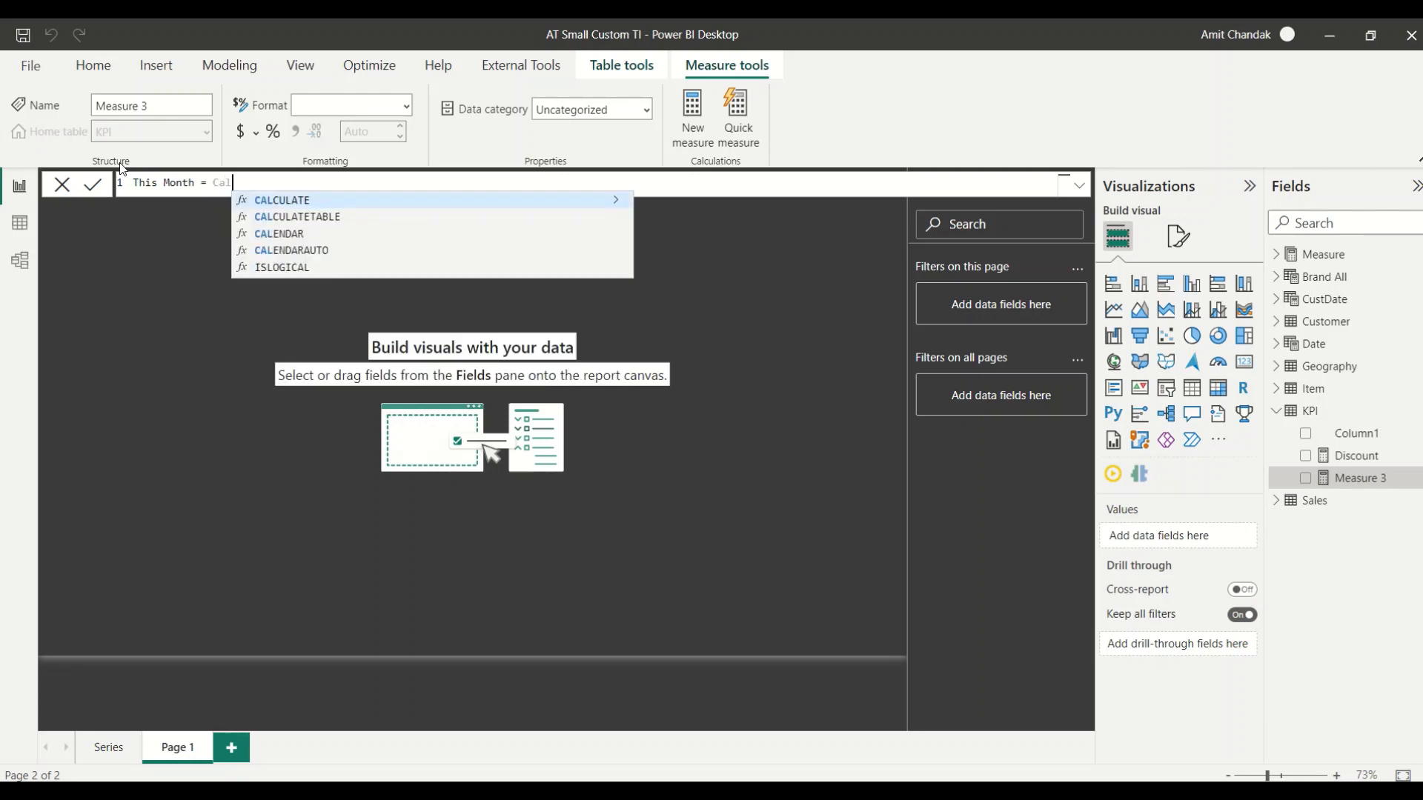
{"action": "key", "text": "Tab"}
{"action": "type", "text": "[ne"}
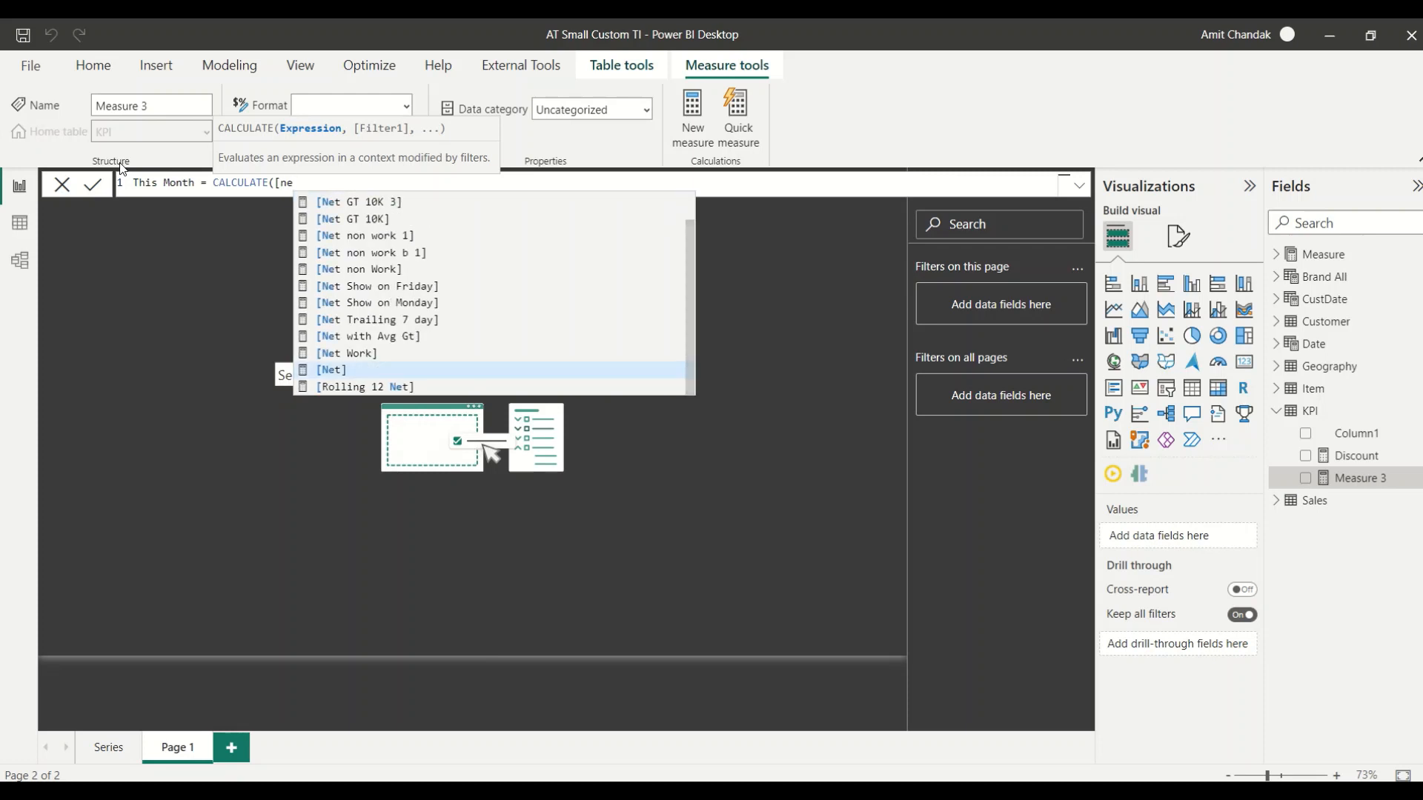
{"action": "key", "text": "Tab"}
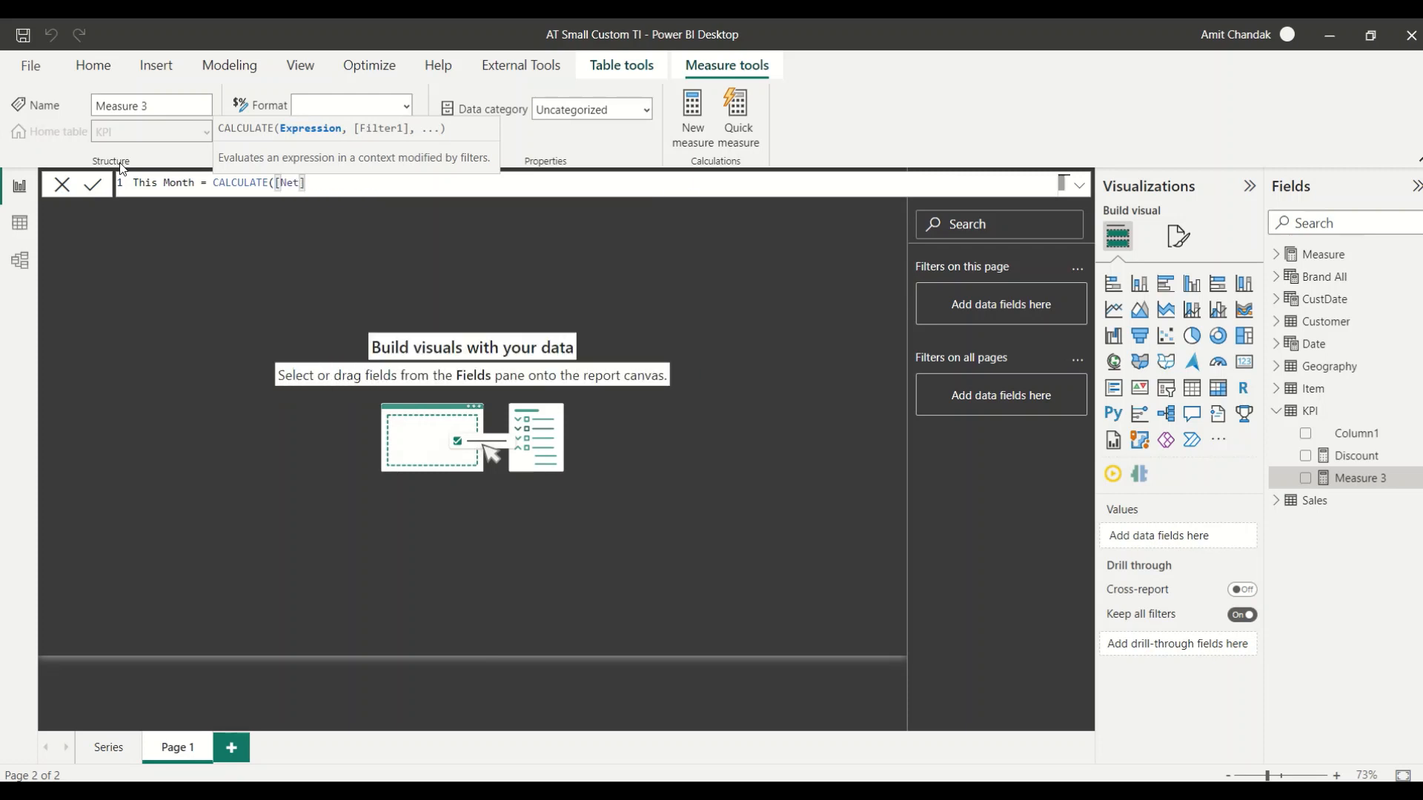
Add a FILTER over all(CustDate) as the filter argument of the This Month measure.
{"action": "type", "text": ", fil"}
{"action": "key", "text": "Tab"}
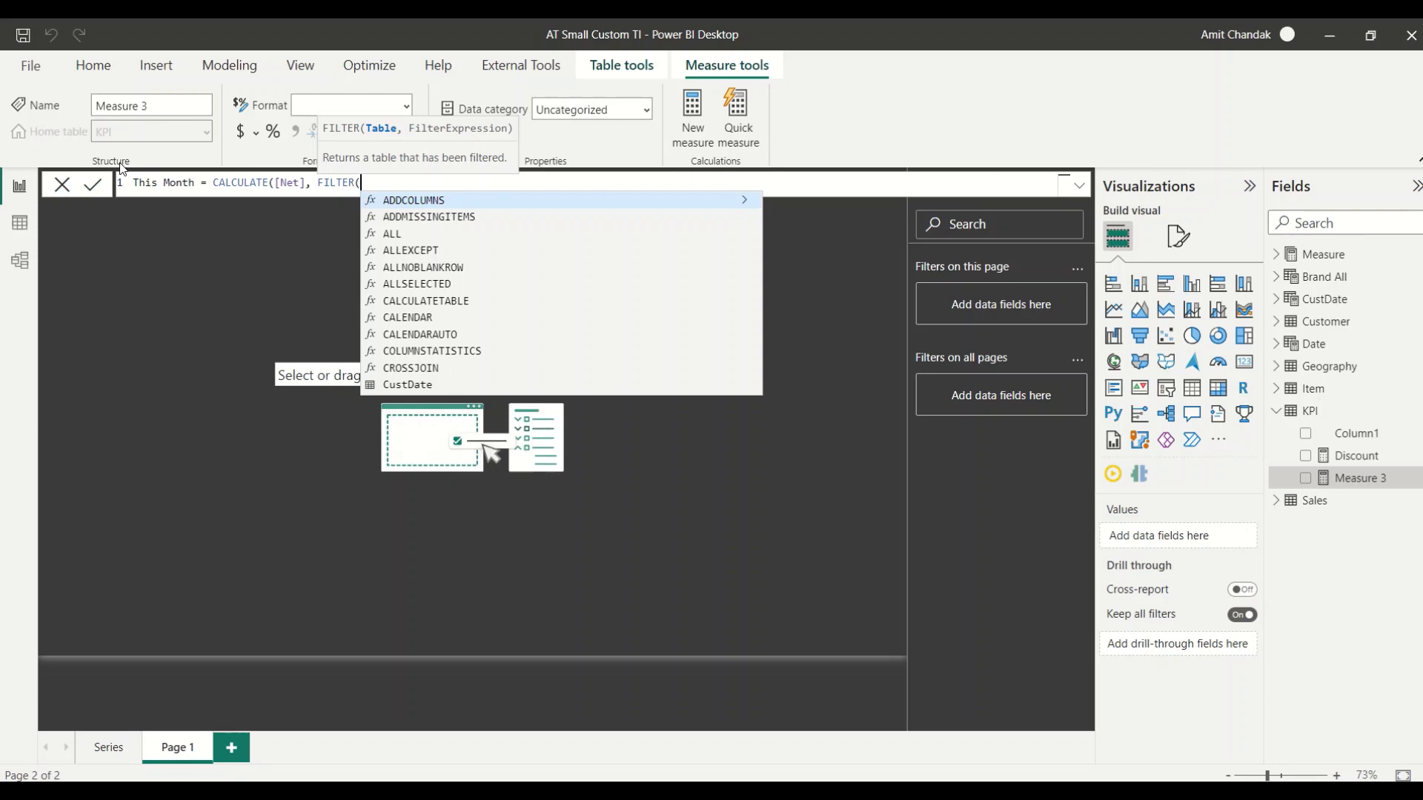
{"action": "type", "text": "all"}
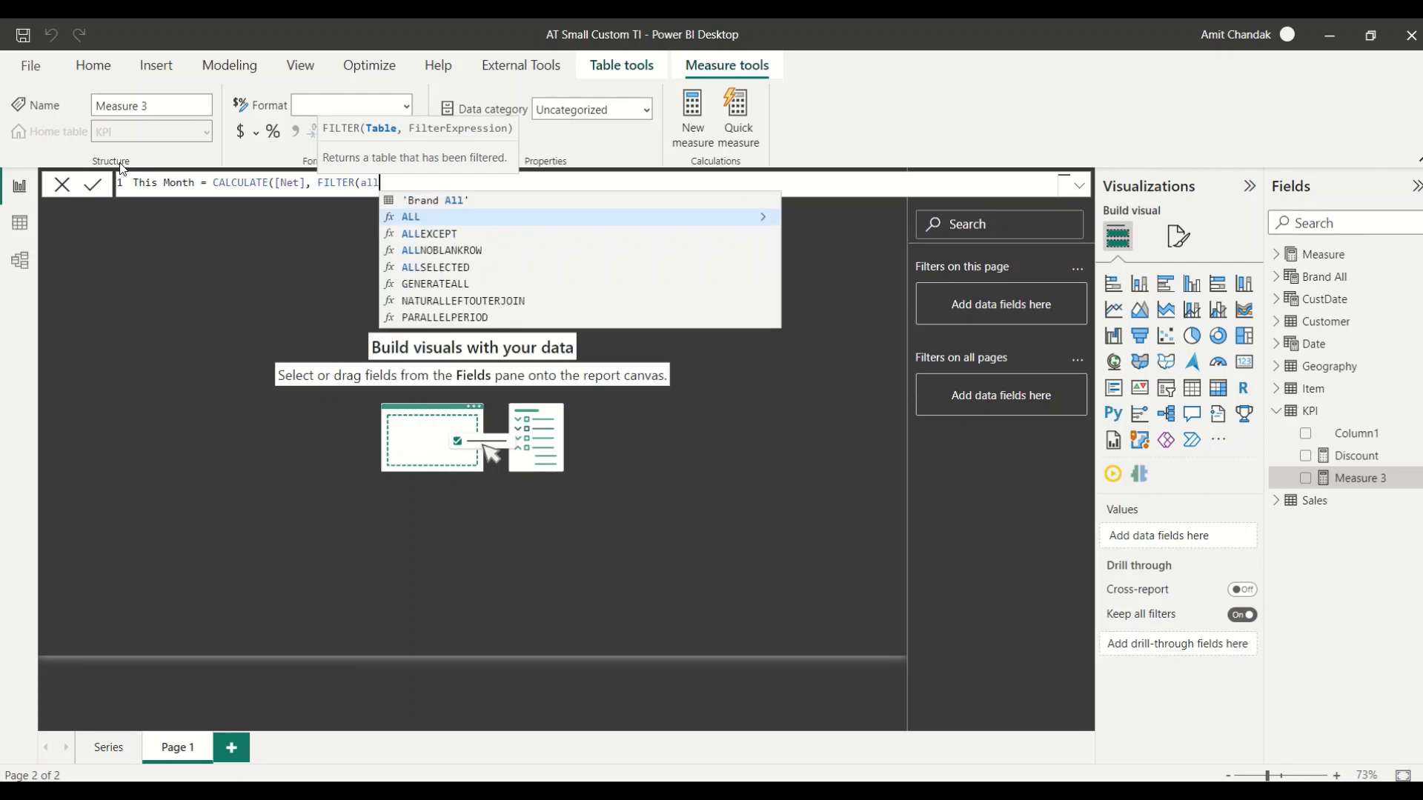
{"action": "type", "text": "("}
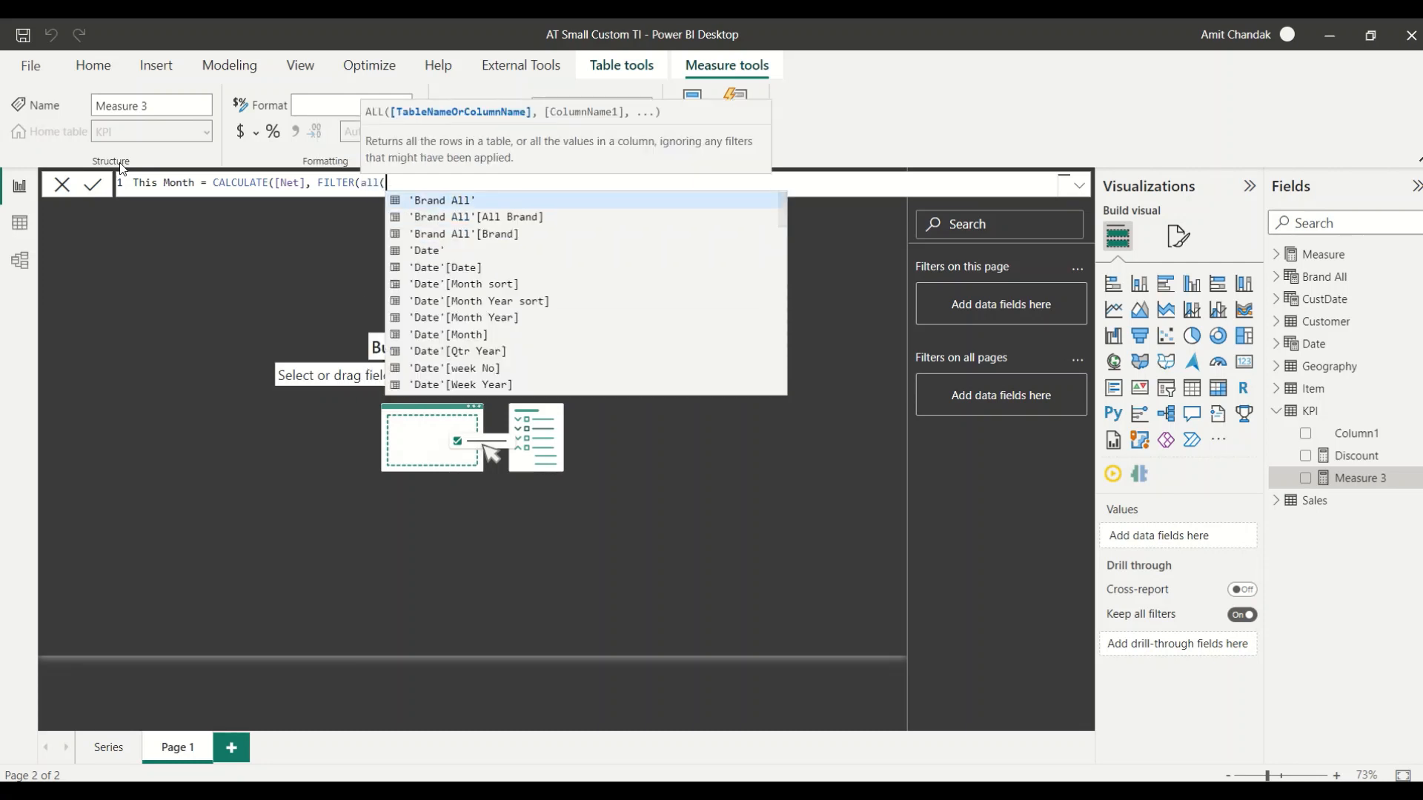
{"action": "type", "text": "cus"}
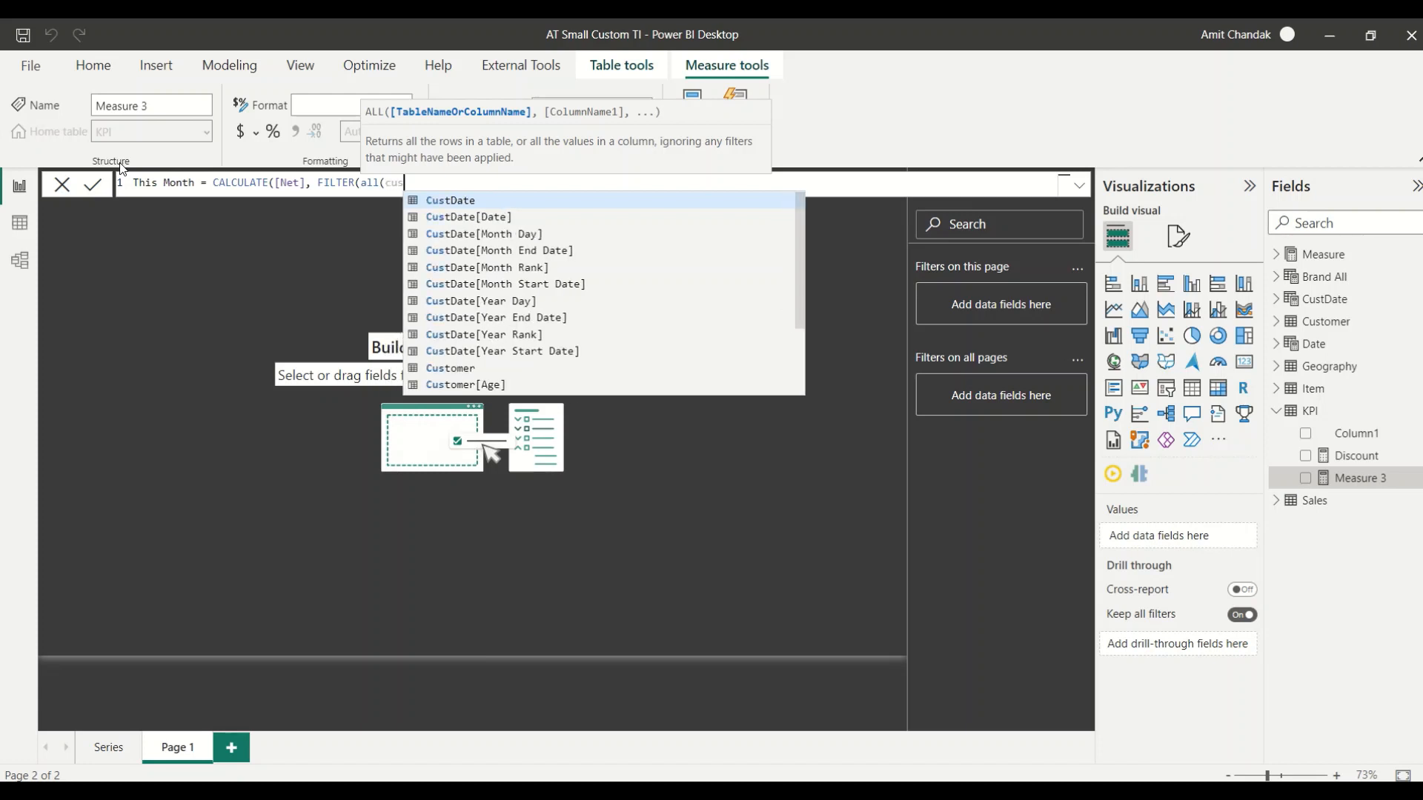
{"action": "key", "text": "Tab"}
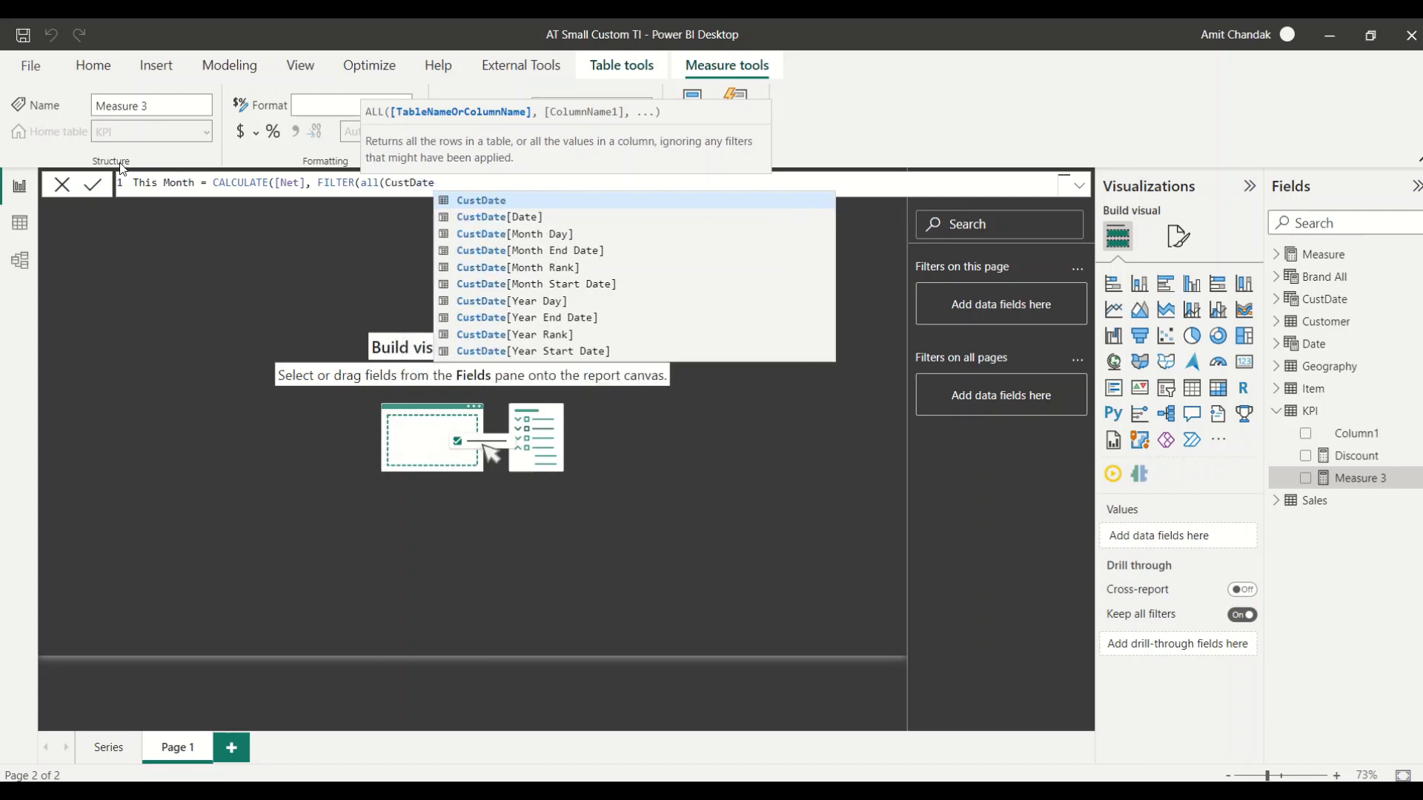
{"action": "type", "text": "), "}
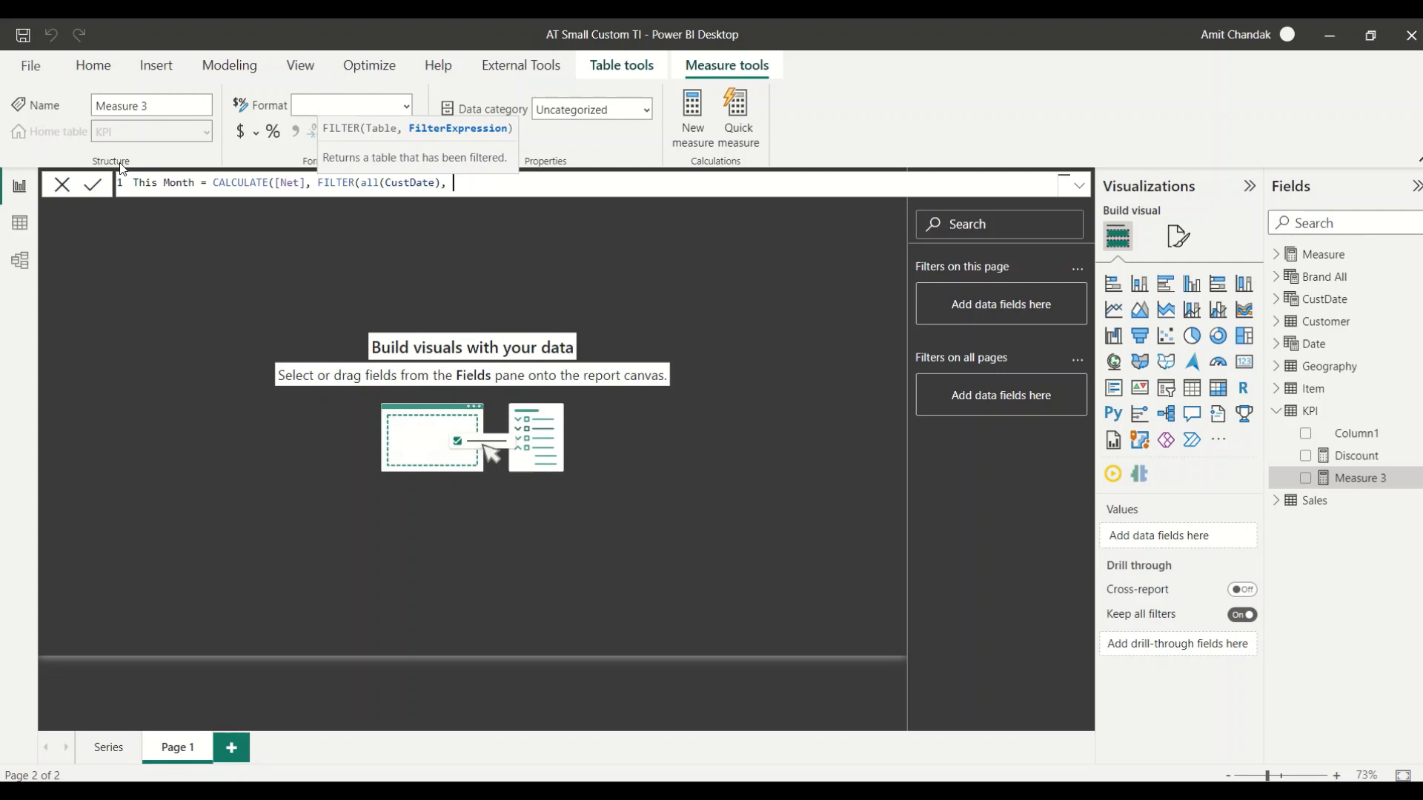
Begin the filter condition of the measure with the CustDate[Month Rank] column.
{"action": "type", "text": "cus"}
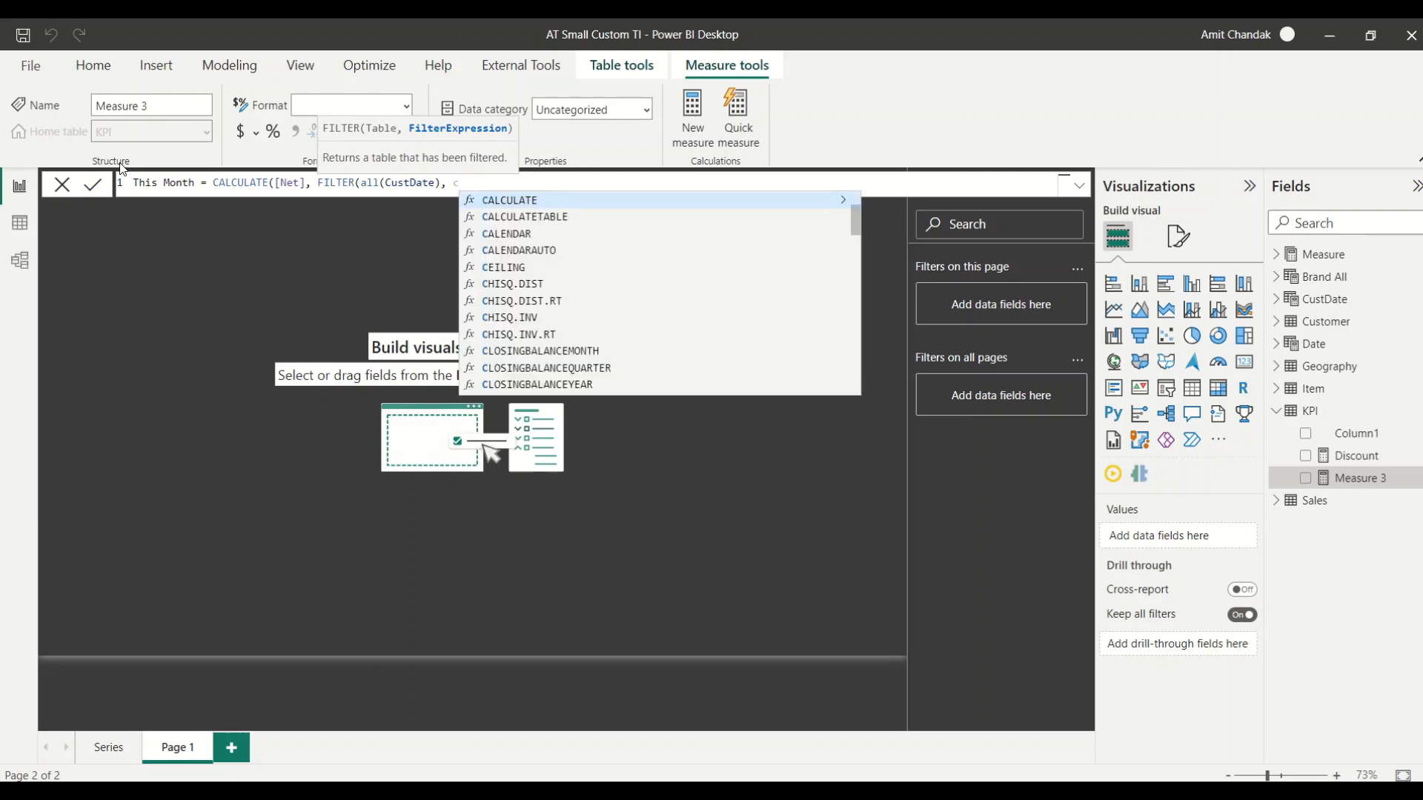
{"action": "key", "text": "Down"}
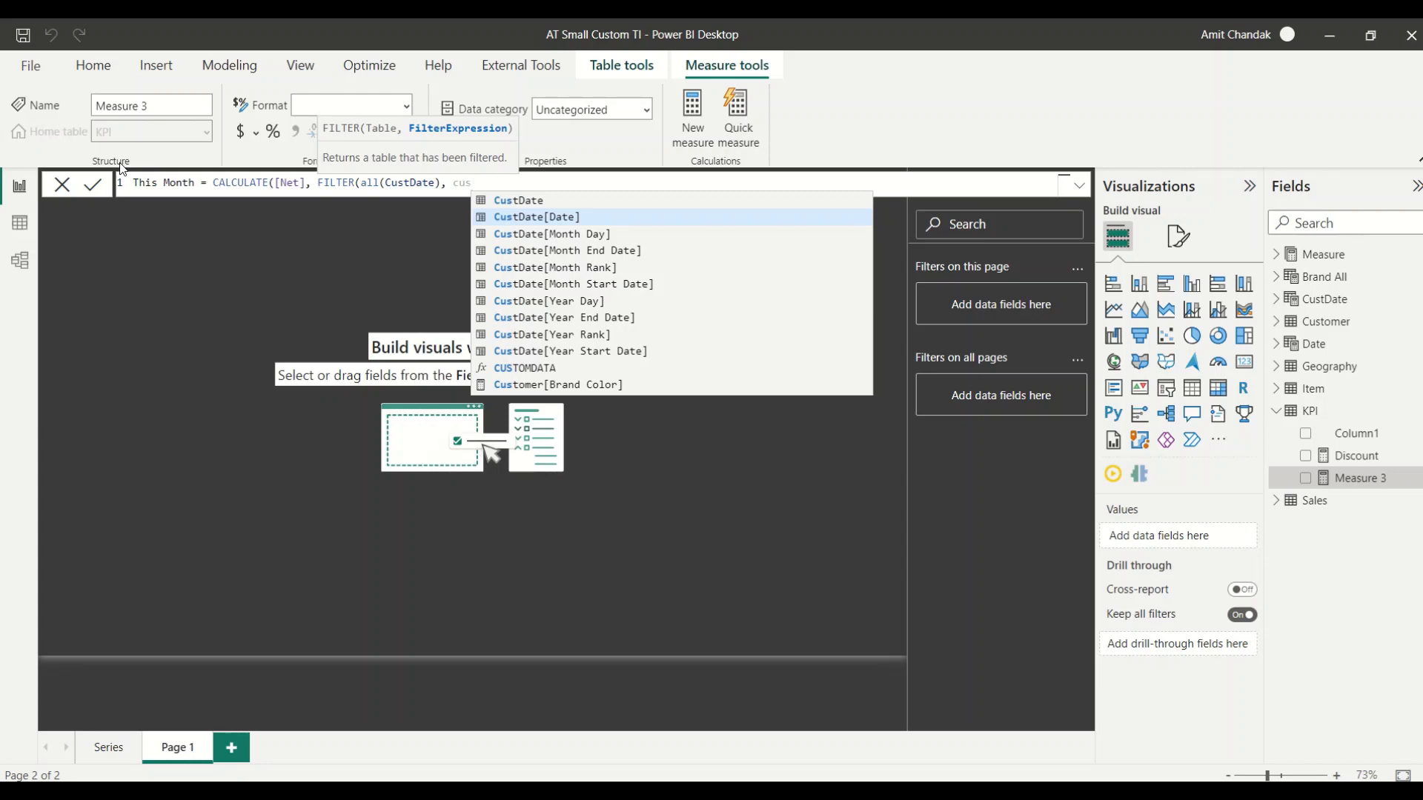
{"action": "key", "text": "Down"}
{"action": "key", "text": "Down"}
{"action": "key", "text": "Down"}
{"action": "key", "text": "Tab"}
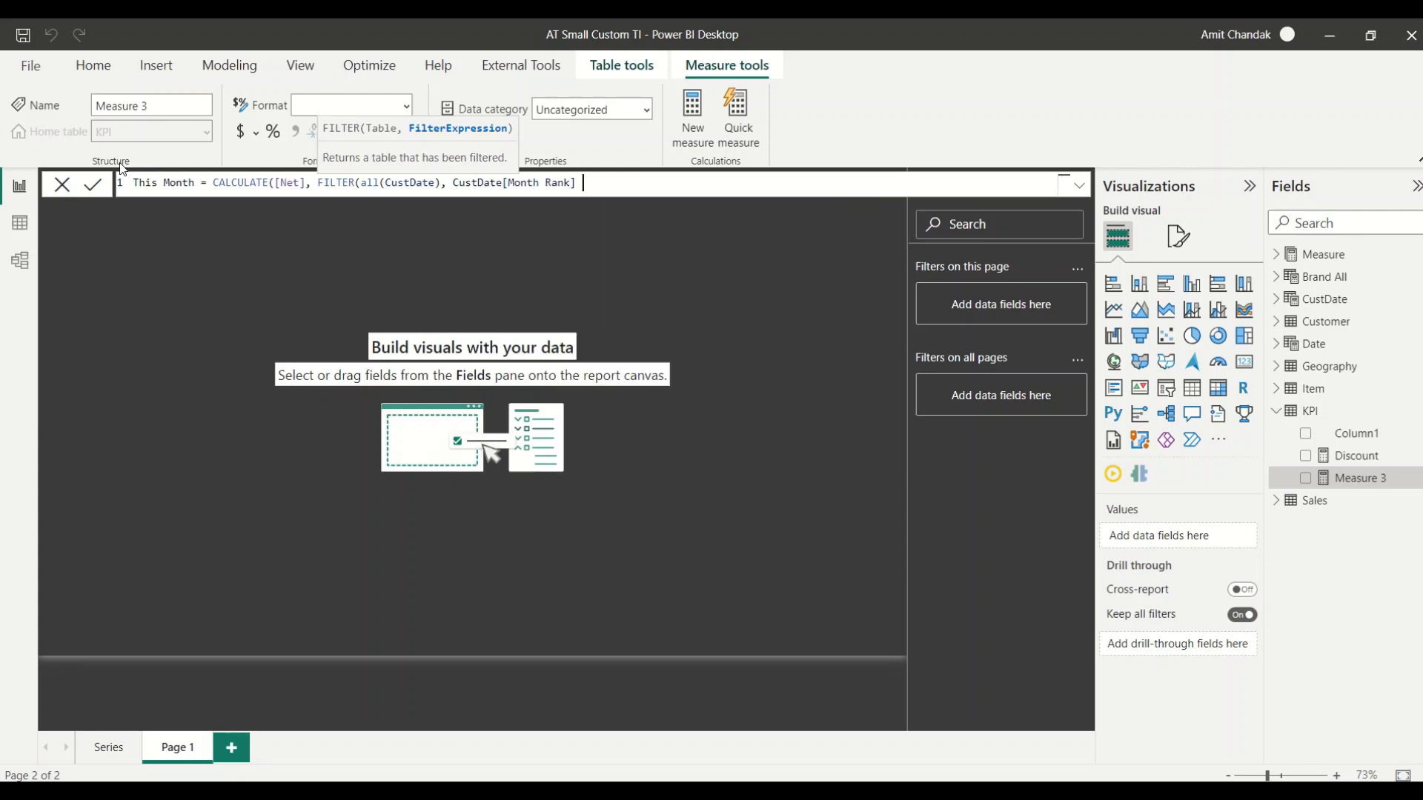
Complete the condition with = Max(CustDate[Month Rank]), close all the brackets and commit the This Month measure.
{"action": "type", "text": "= Max("}
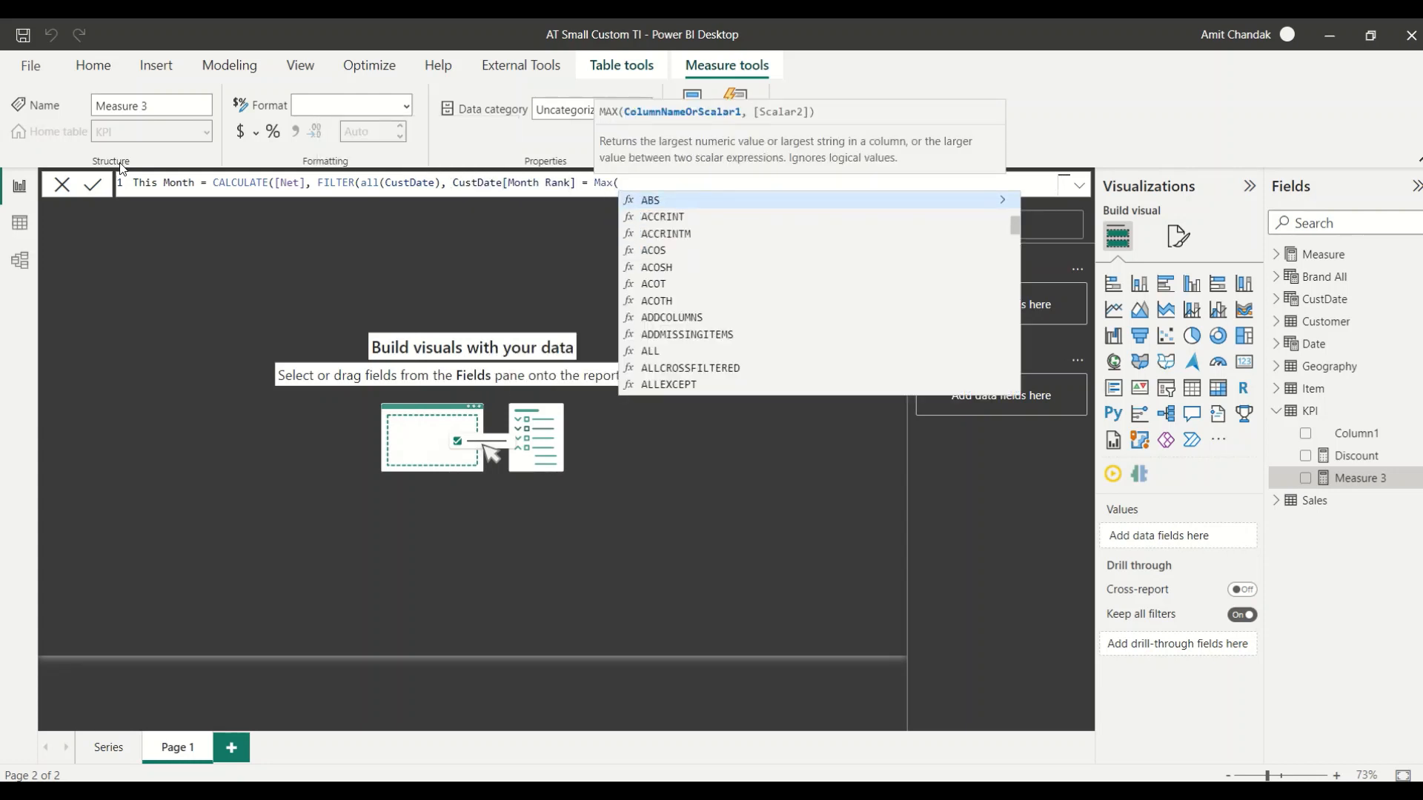
{"action": "type", "text": "Cus"}
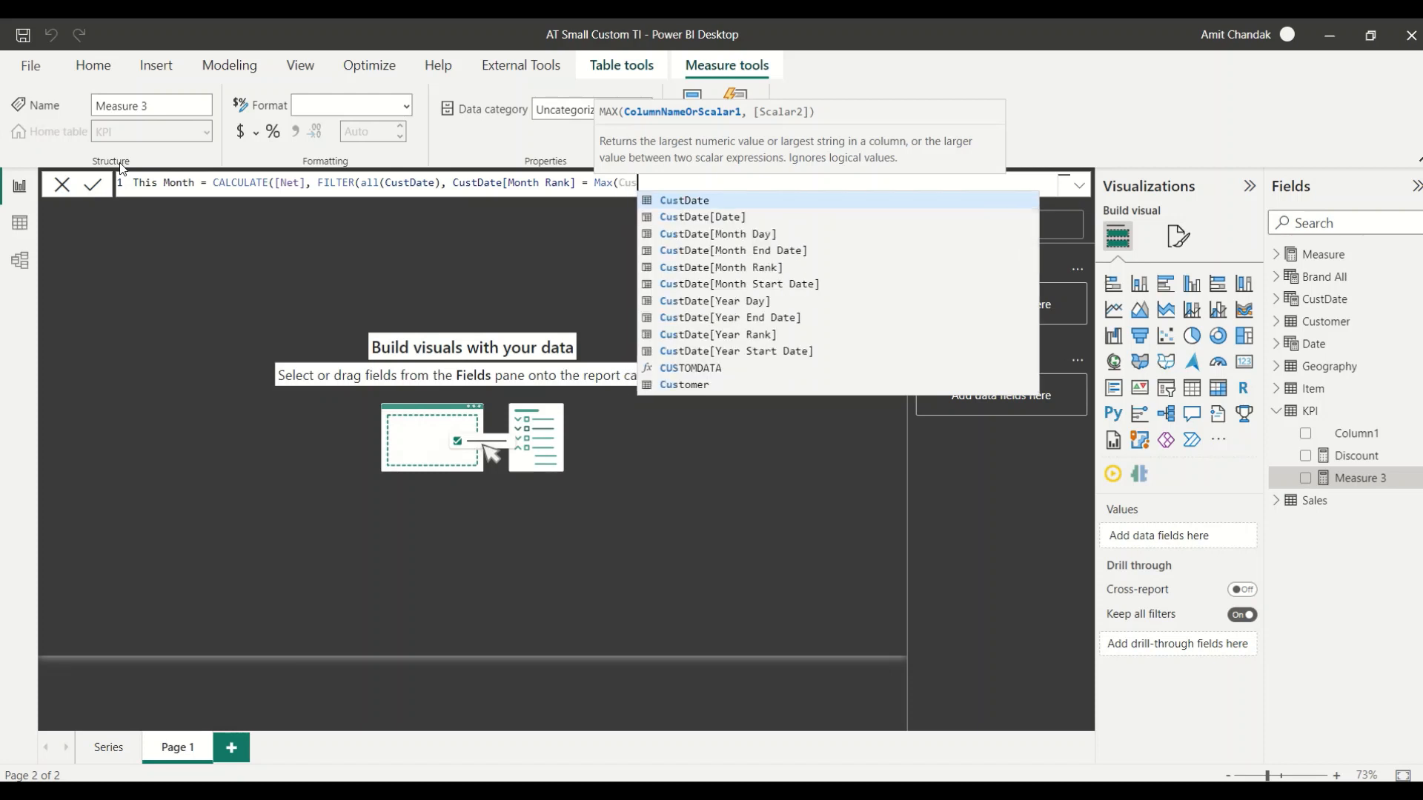
{"action": "key", "text": "Down"}
{"action": "key", "text": "Down"}
{"action": "key", "text": "Down"}
{"action": "key", "text": "Down"}
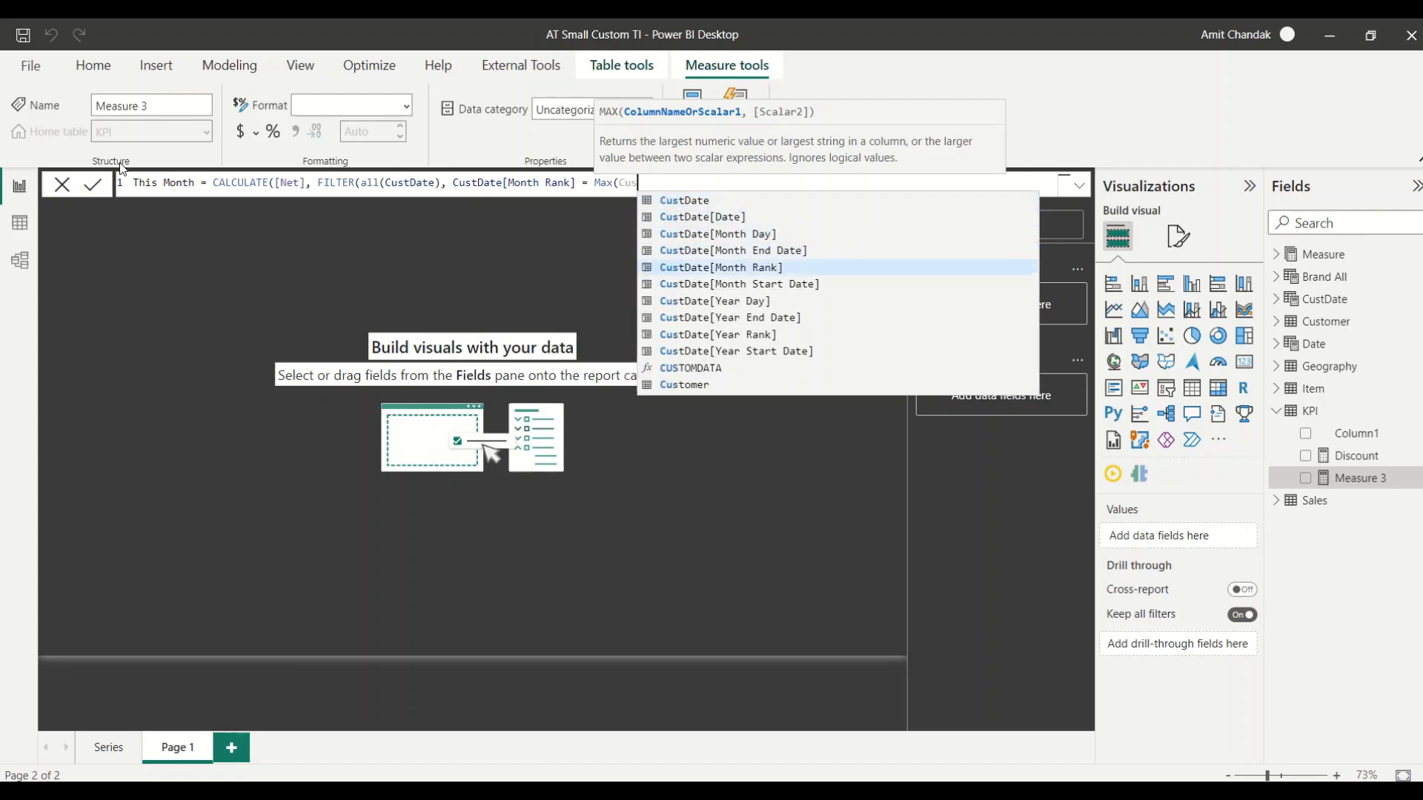
{"action": "key", "text": "Tab"}
{"action": "type", "text": ")"}
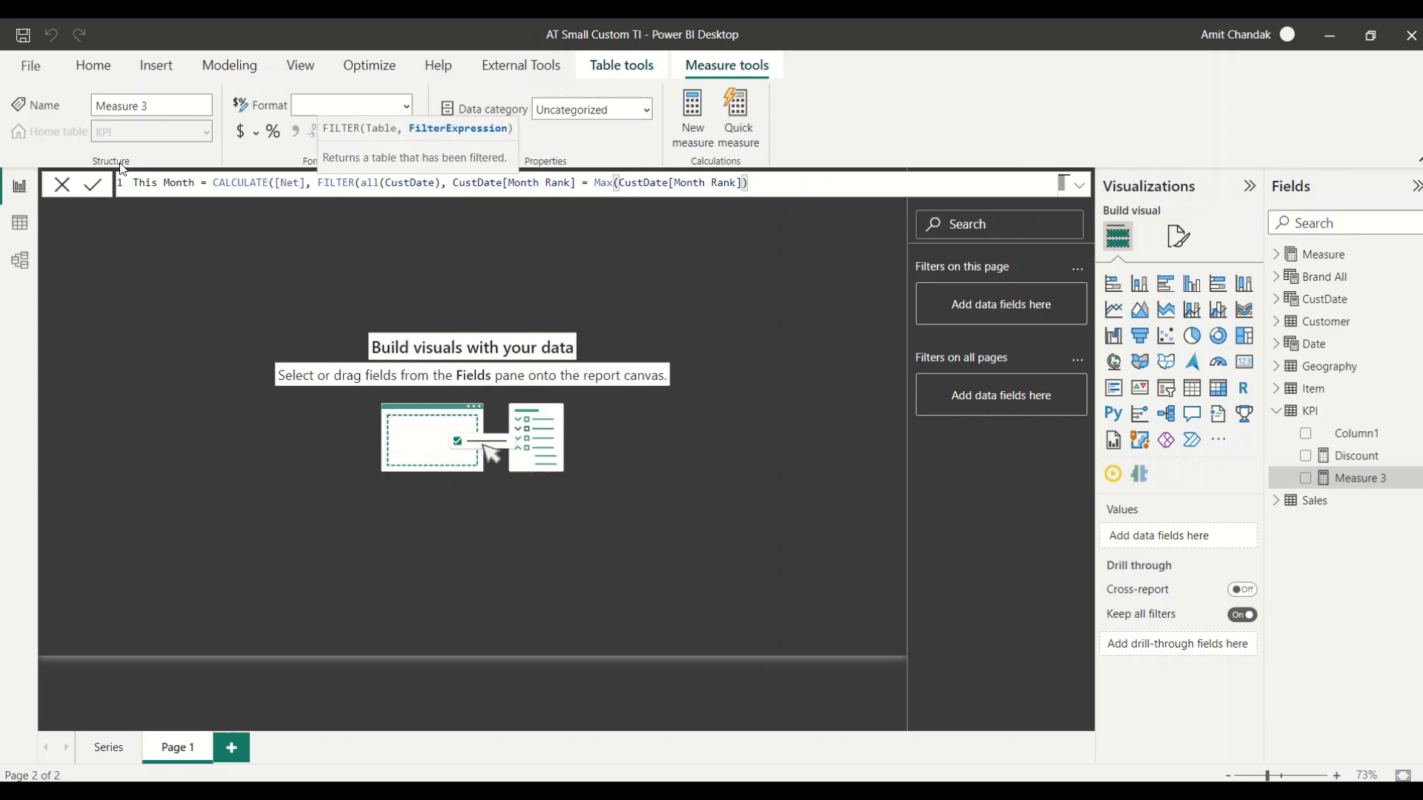
{"action": "type", "text": ")"}
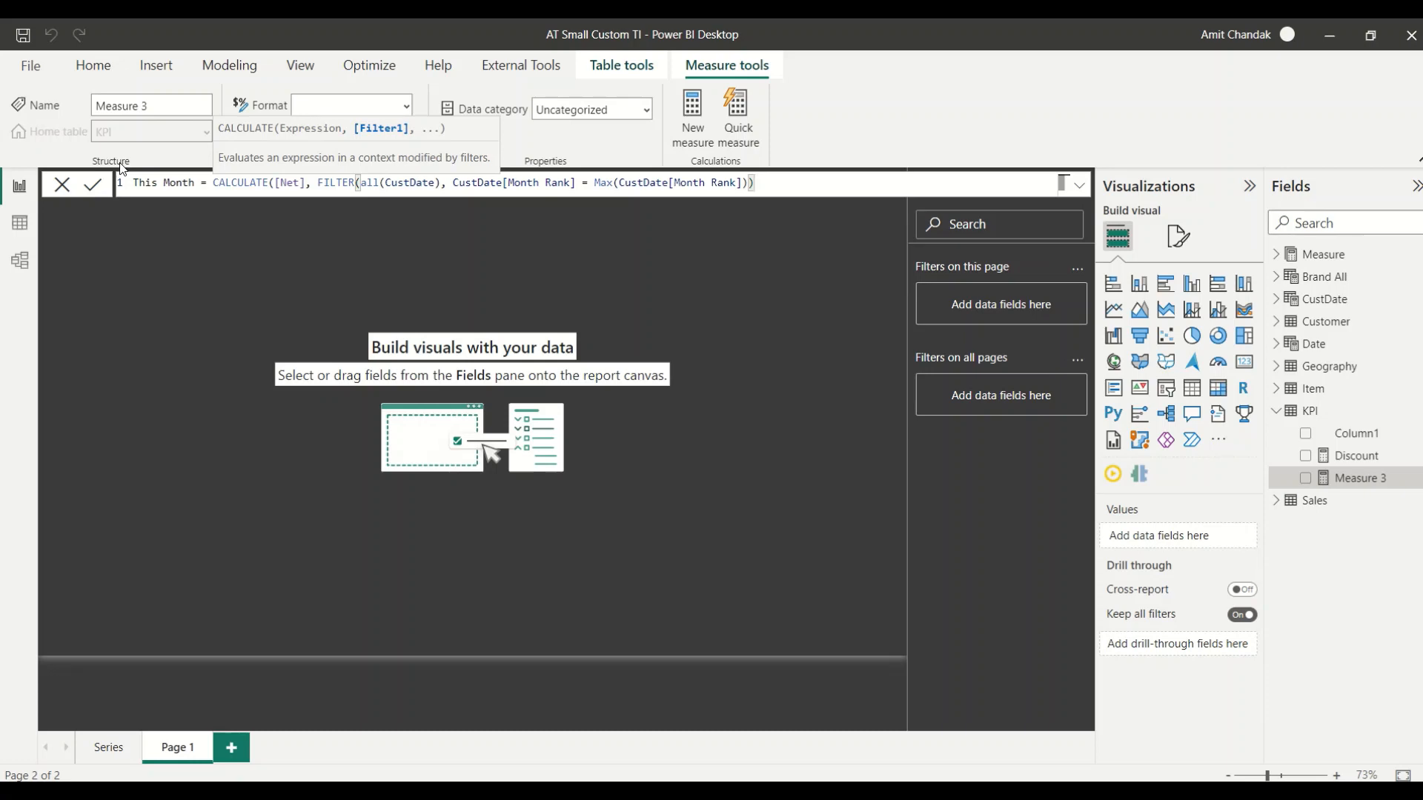
{"action": "type", "text": ")"}
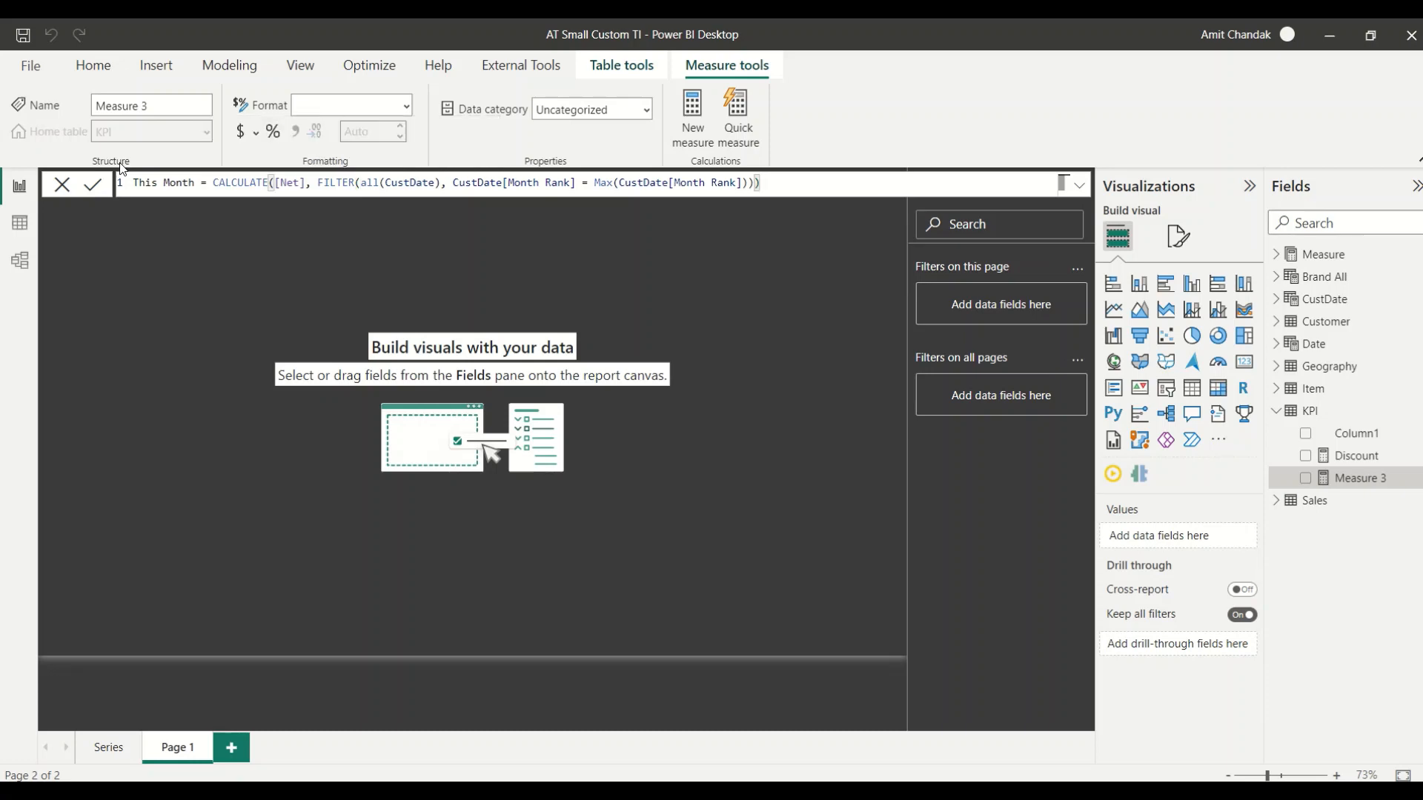
{"action": "key", "text": "Return"}
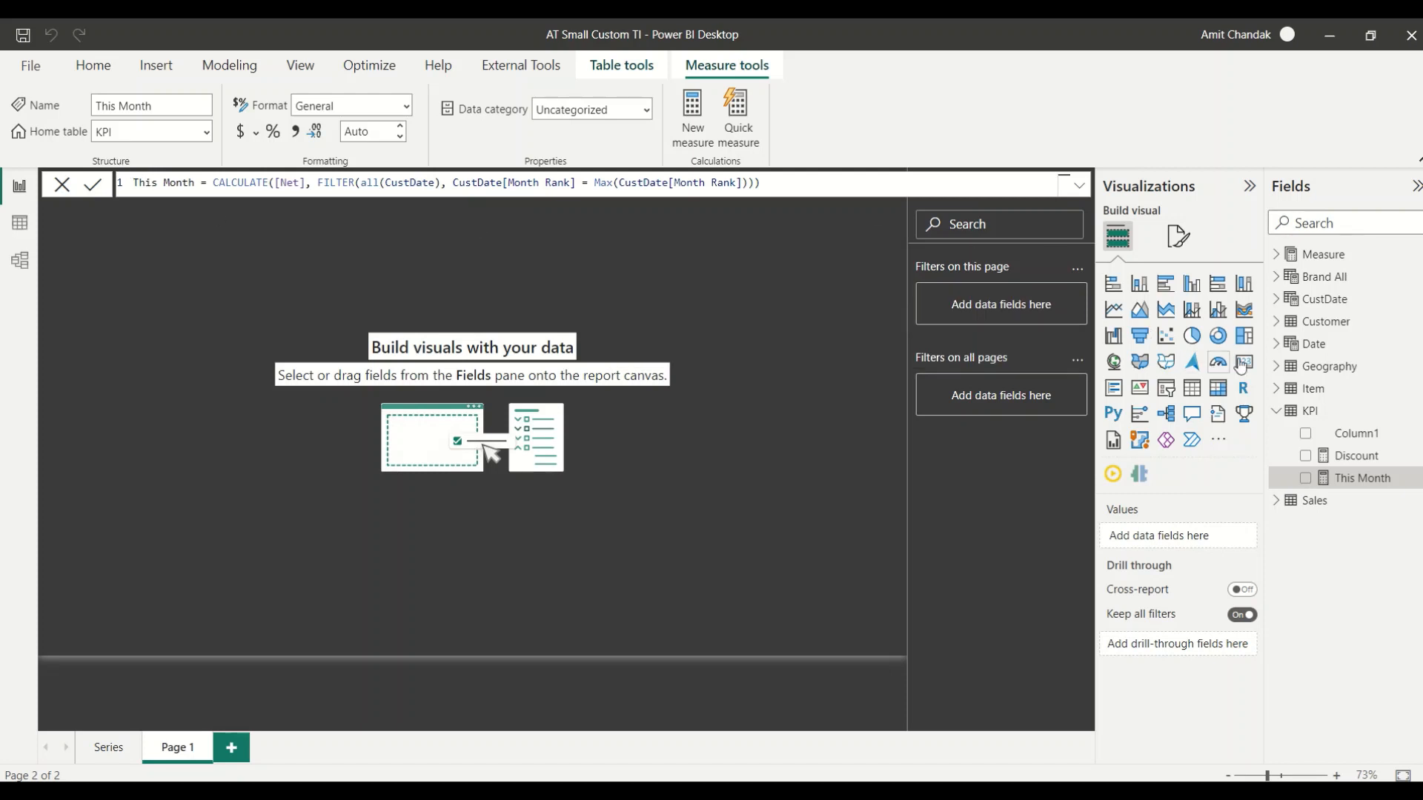
Create a table visual on the page from the Month Start Date field of CustDate and enlarge it.
{"action": "left_click", "coordinate": [1280, 300]}
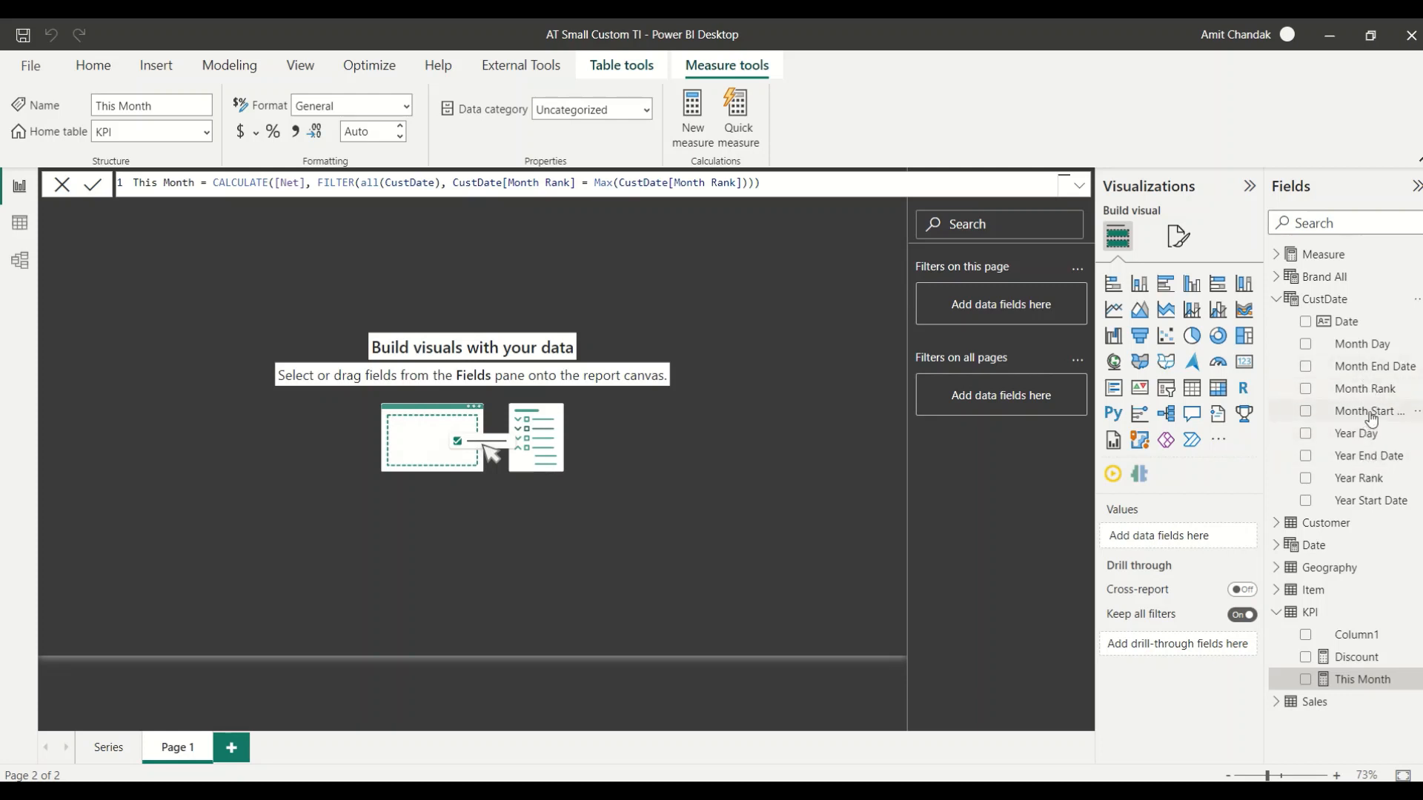
{"action": "left_click_drag", "start_coordinate": [1372, 416], "coordinate": [189, 326]}
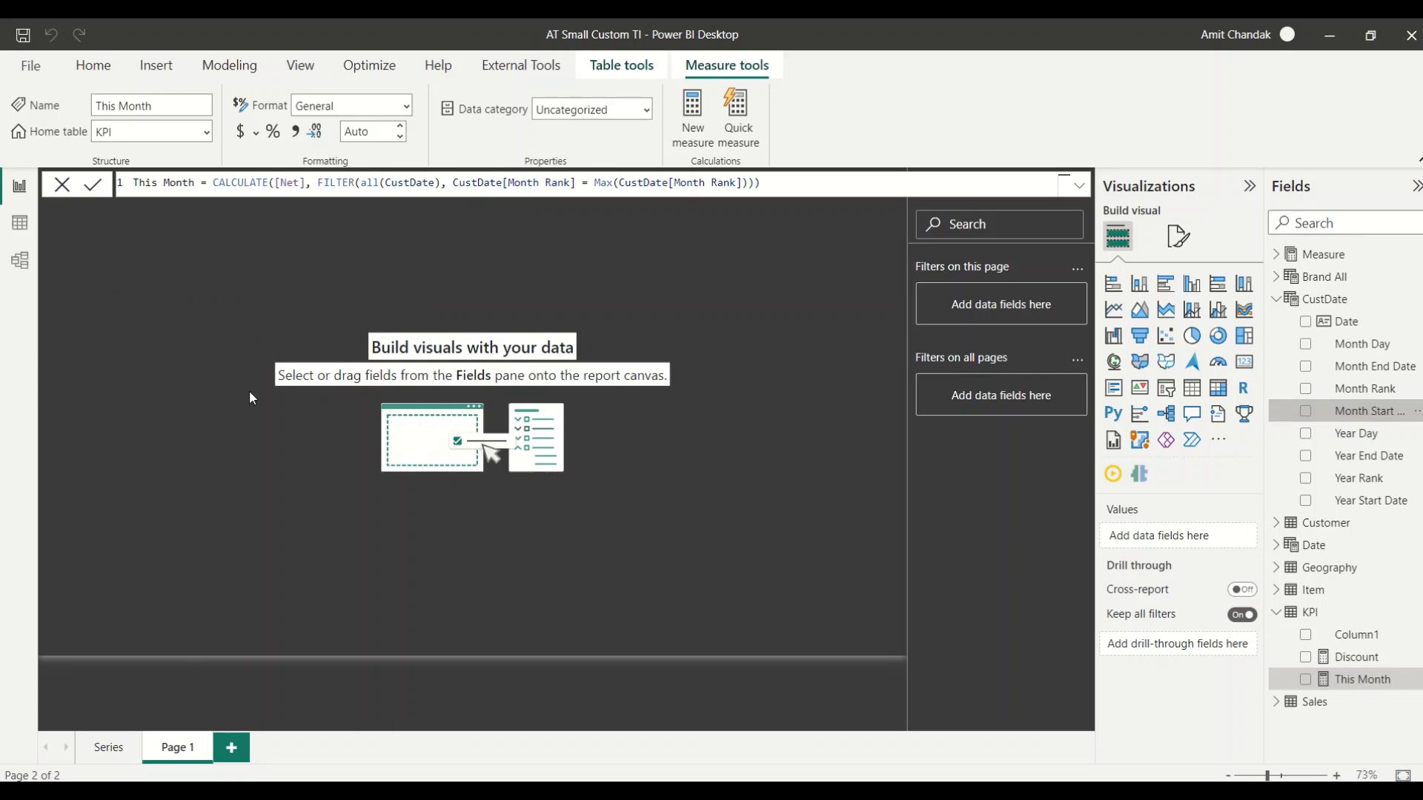
{"action": "left_click_drag", "start_coordinate": [226, 384], "coordinate": [425, 695]}
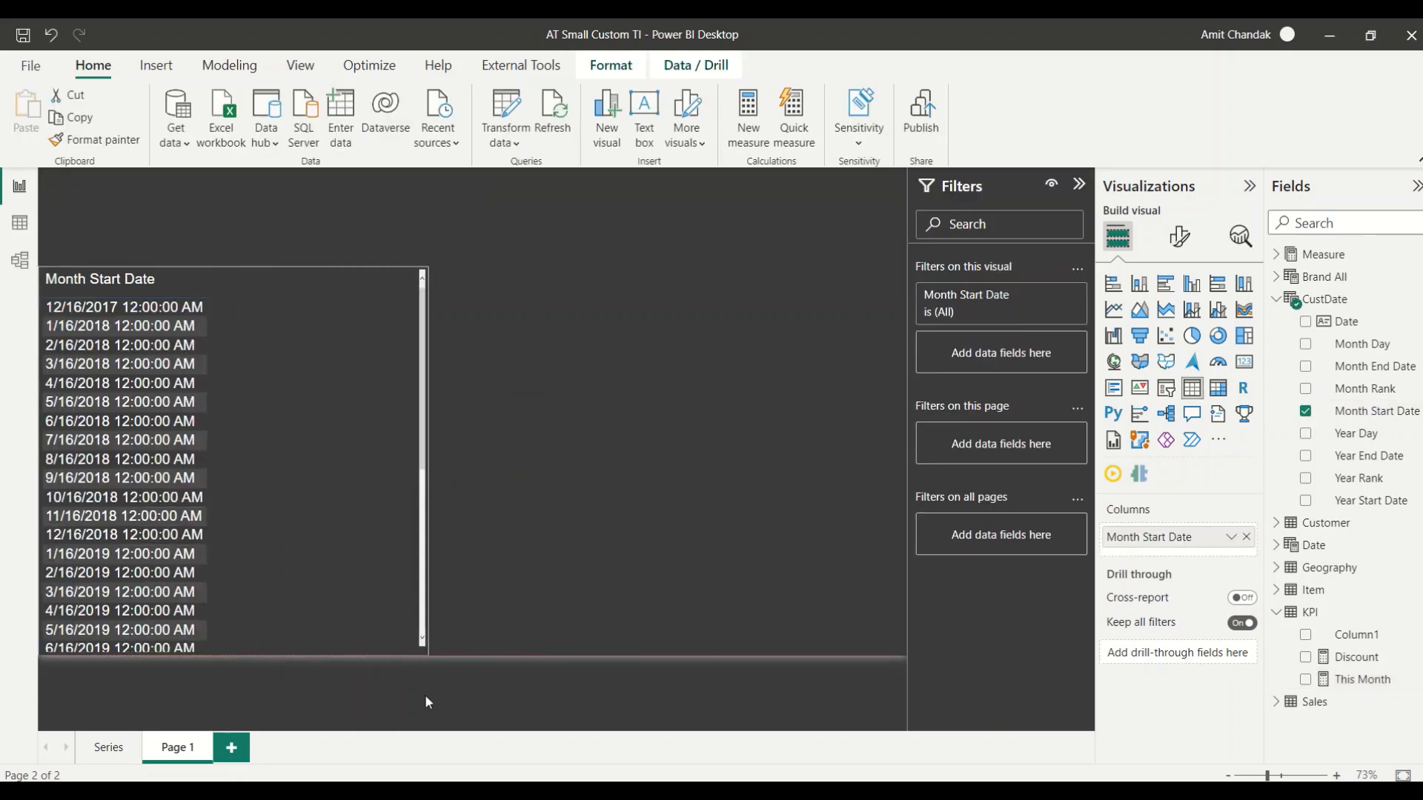
Add the Net and This Month measures to the Month Start Date table and make the visual slightly wider.
{"action": "left_click", "coordinate": [1276, 256]}
{"action": "left_click", "coordinate": [1294, 278]}
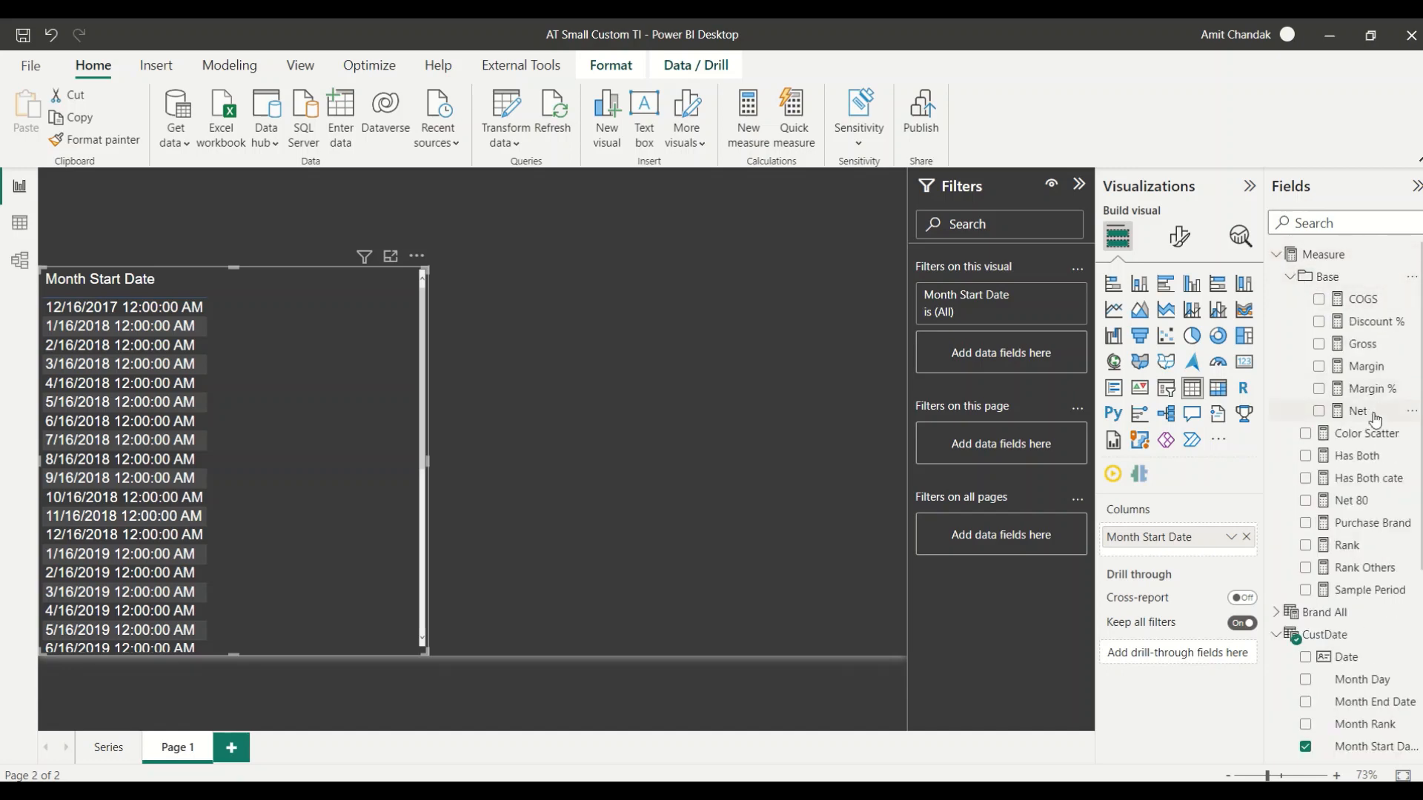
{"action": "left_click_drag", "start_coordinate": [1358, 412], "coordinate": [318, 385]}
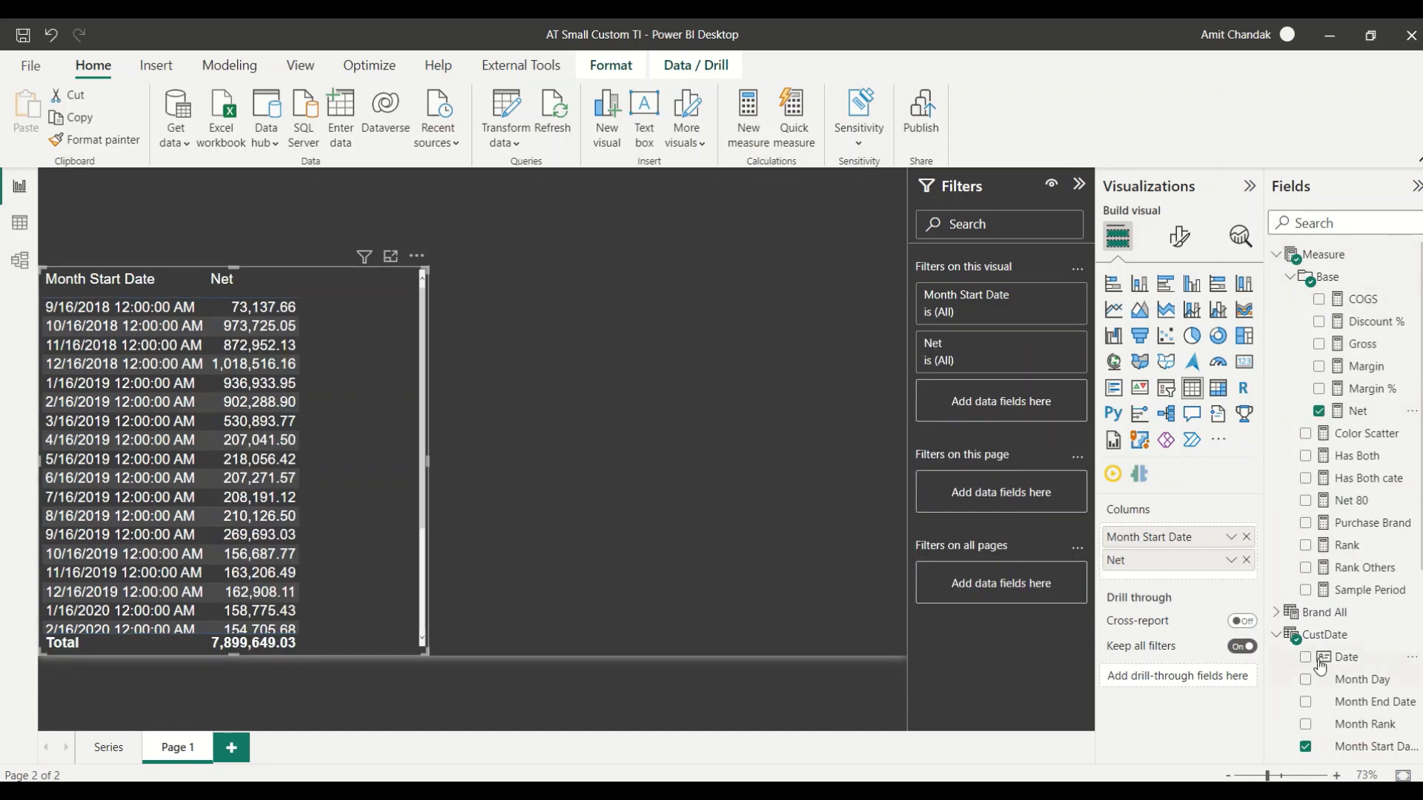
{"action": "scroll", "coordinate": [1361, 589], "scroll_direction": "down", "scroll_amount": 5}
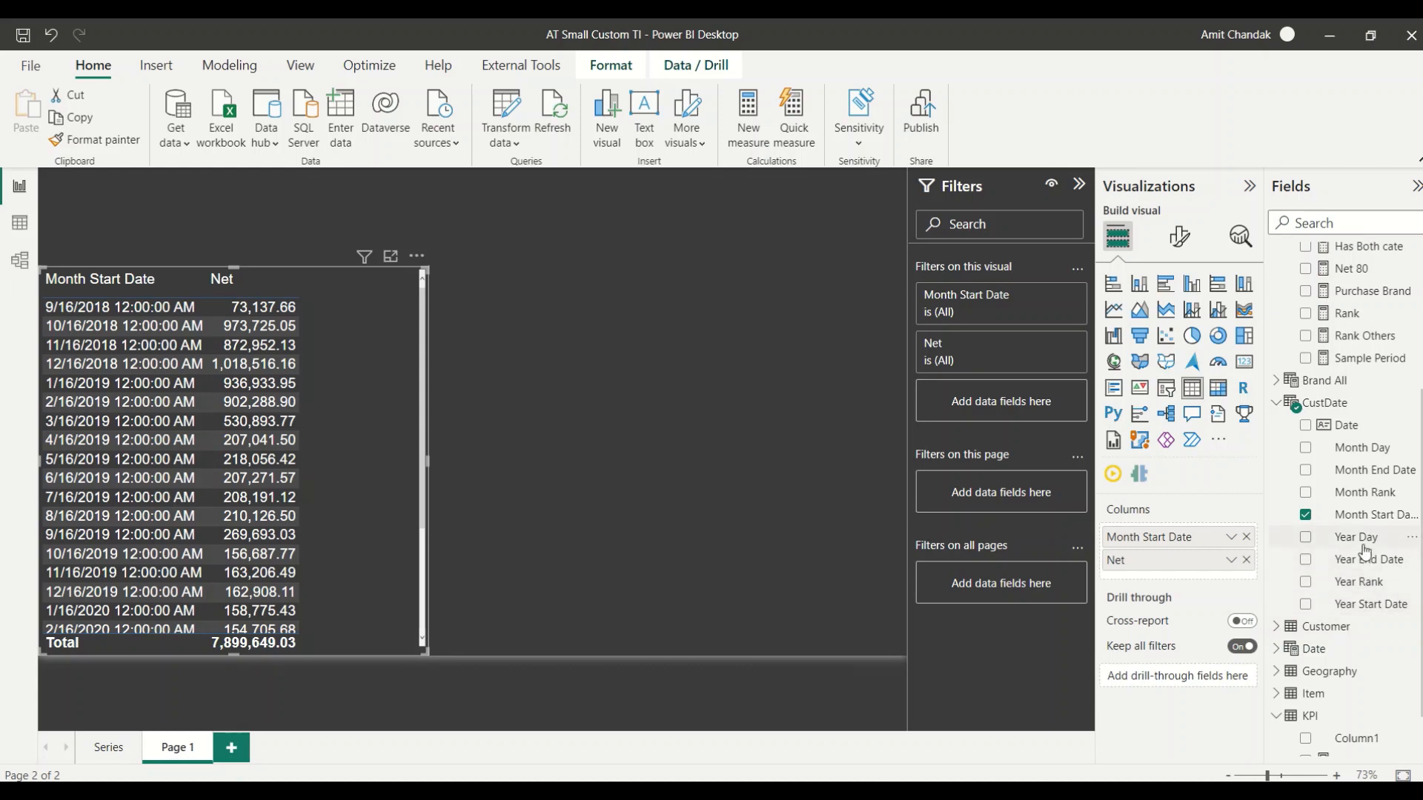
{"action": "scroll", "coordinate": [1361, 582], "scroll_direction": "down", "scroll_amount": 1}
{"action": "left_click_drag", "start_coordinate": [1363, 722], "coordinate": [385, 446]}
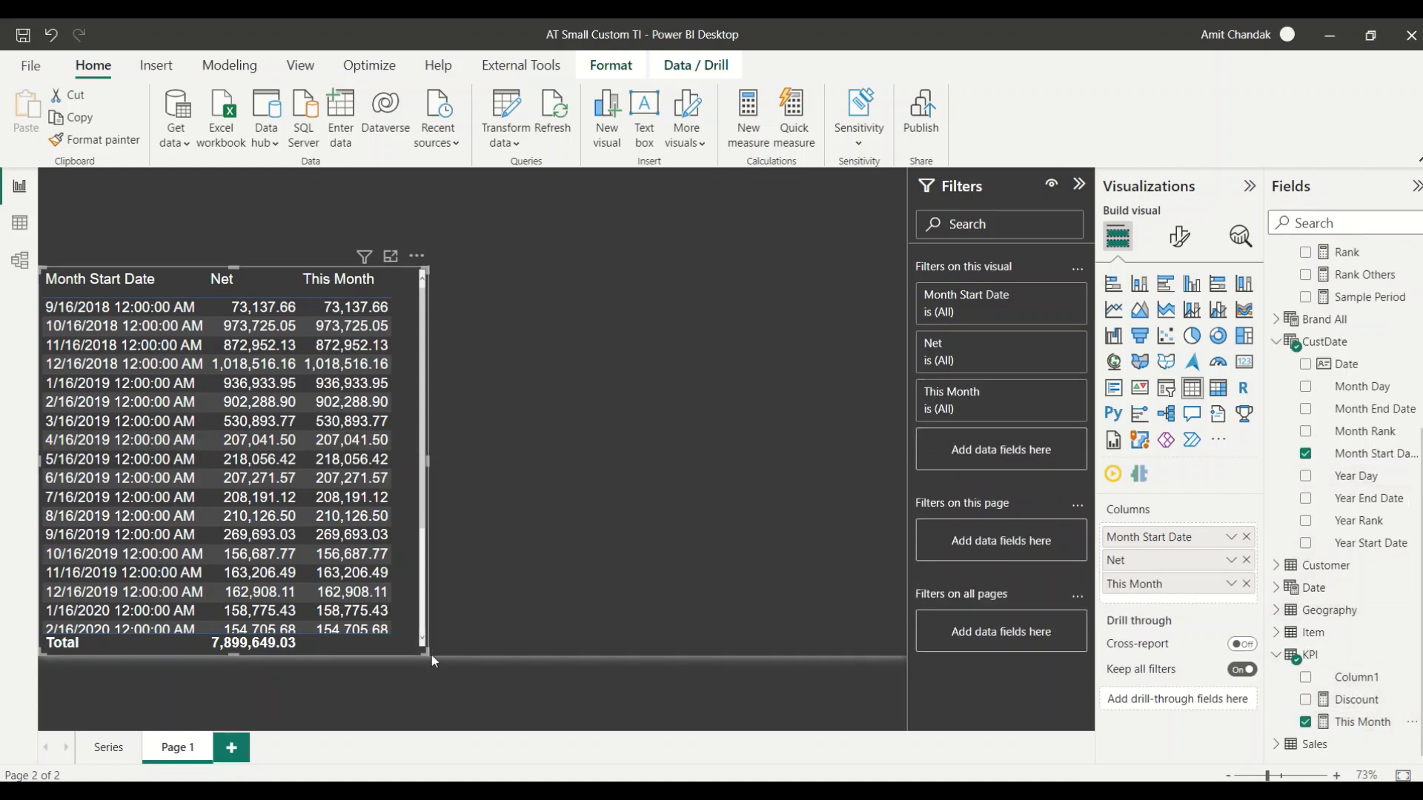
{"action": "left_click_drag", "start_coordinate": [428, 656], "coordinate": [576, 676]}
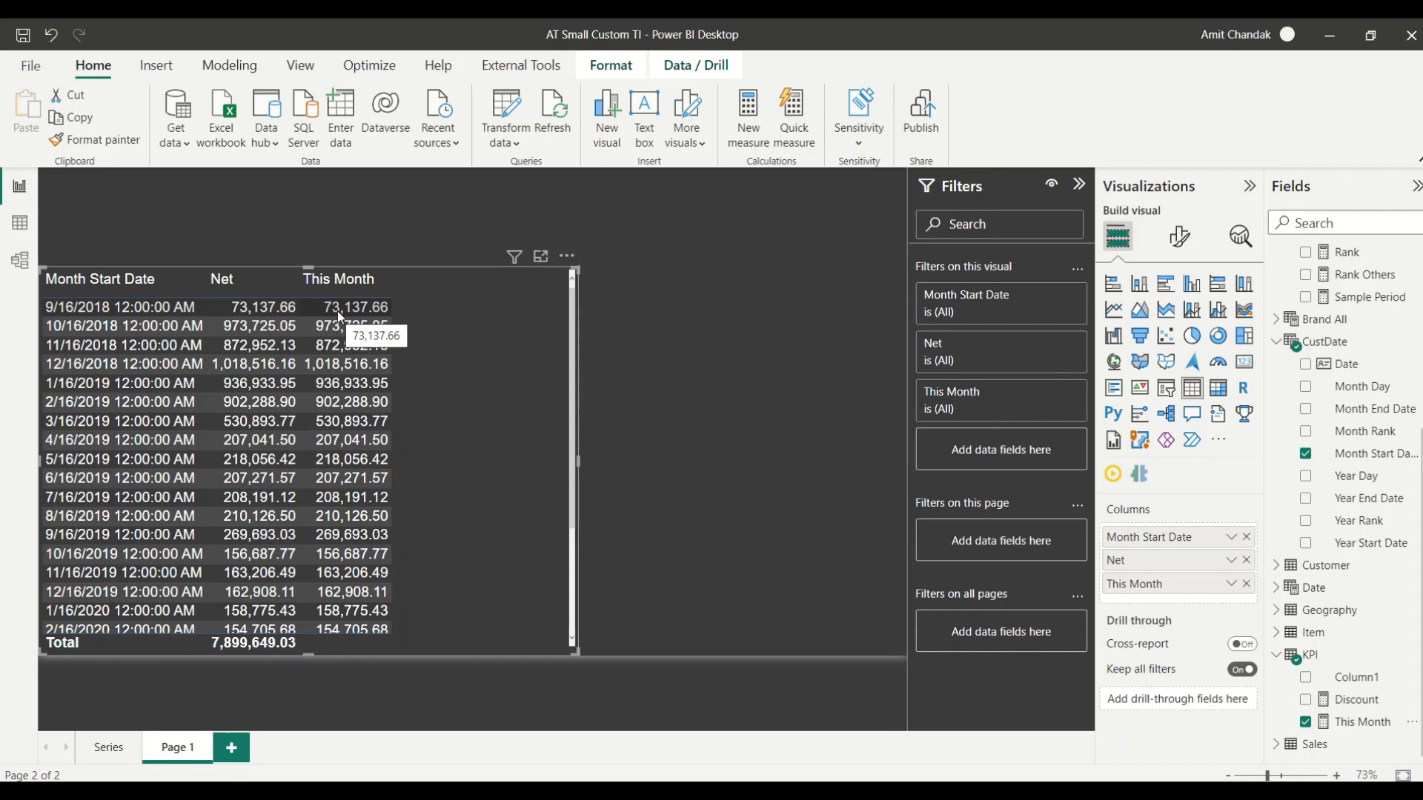
{"action": "left_click_drag", "start_coordinate": [578, 460], "coordinate": [471, 461]}
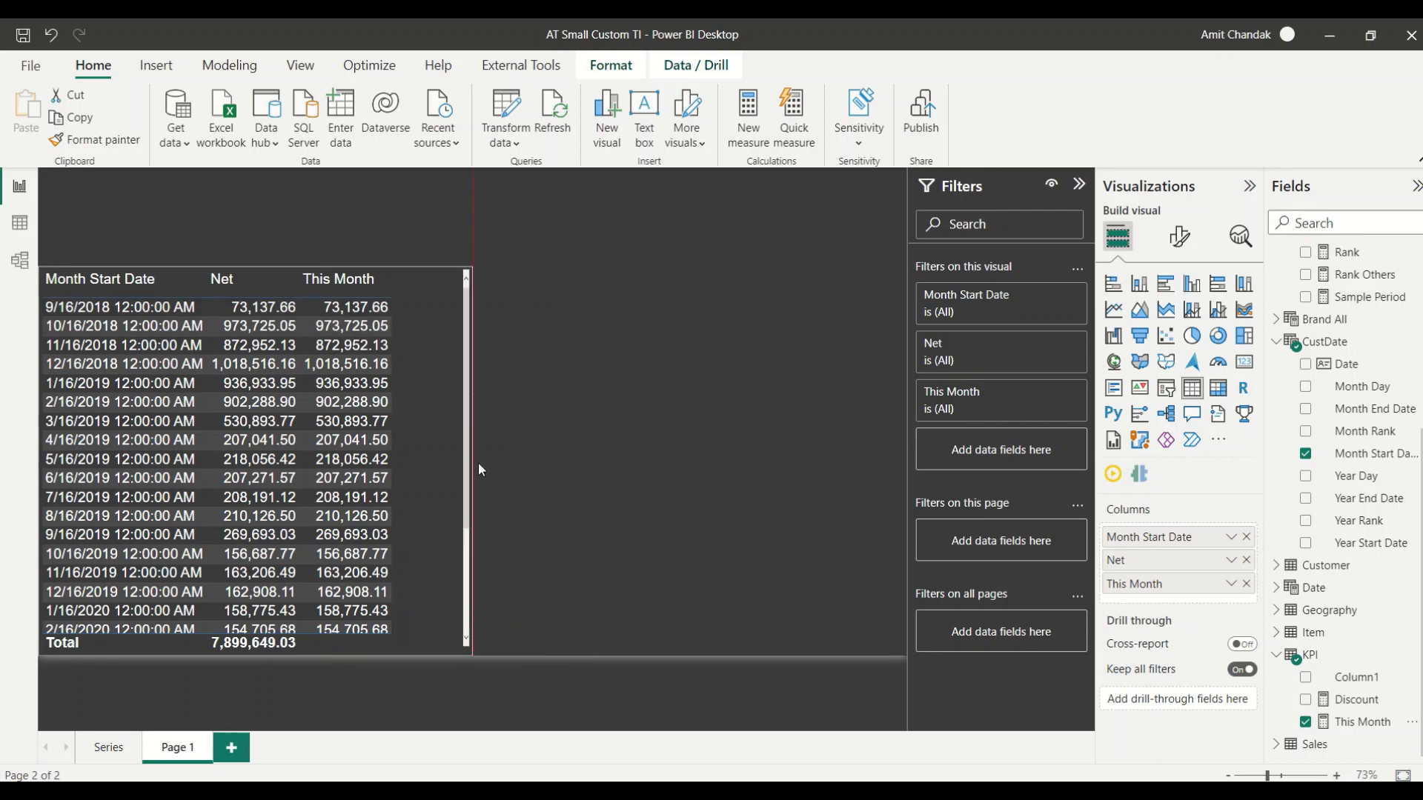
Create a second table visual beside the first with the CustDate Date field and the This Month measure, and compare its daily values.
{"action": "left_click_drag", "start_coordinate": [1342, 365], "coordinate": [808, 334]}
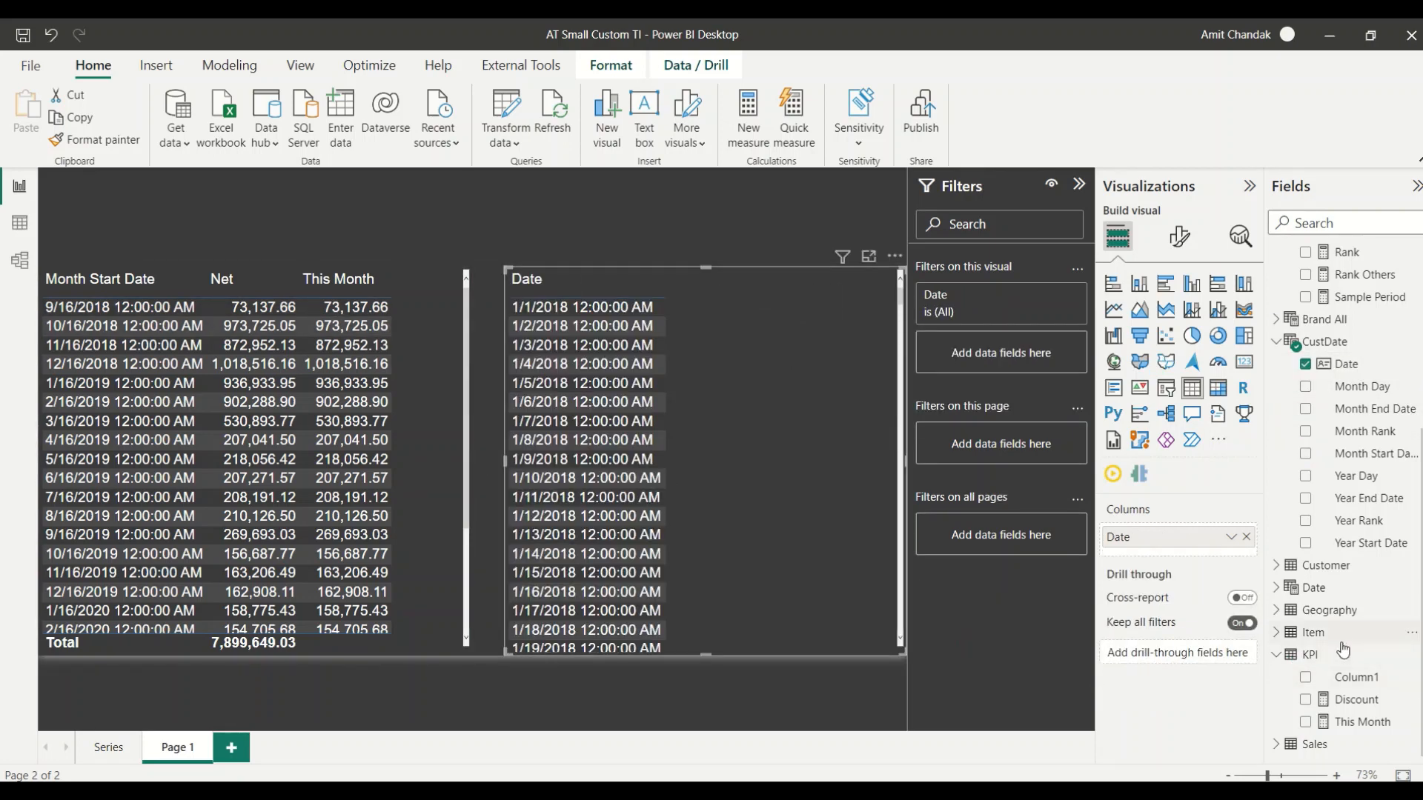
{"action": "left_click_drag", "start_coordinate": [1358, 725], "coordinate": [804, 379]}
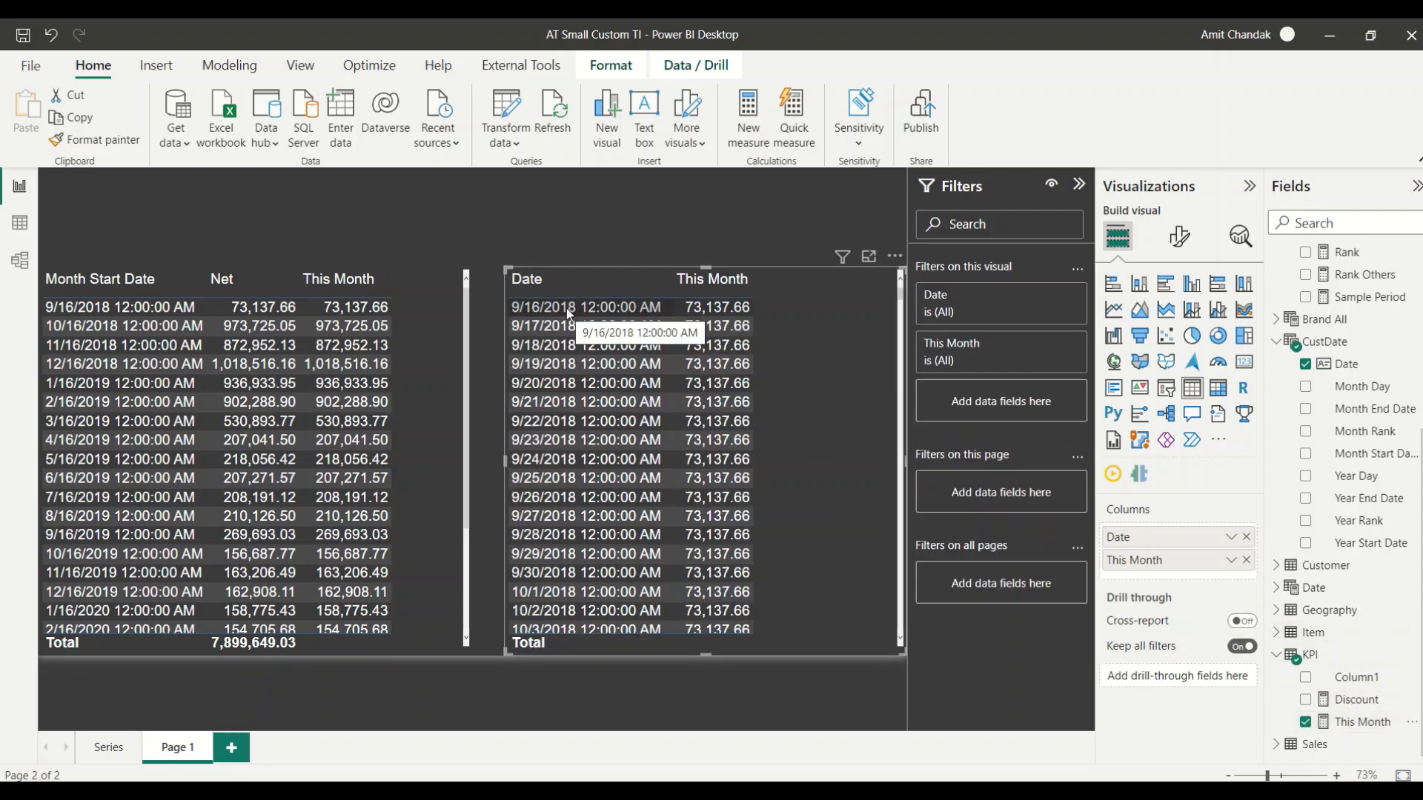
{"action": "scroll", "coordinate": [565, 335], "scroll_direction": "down", "scroll_amount": 3}
{"action": "scroll", "coordinate": [565, 352], "scroll_direction": "down", "scroll_amount": 4}
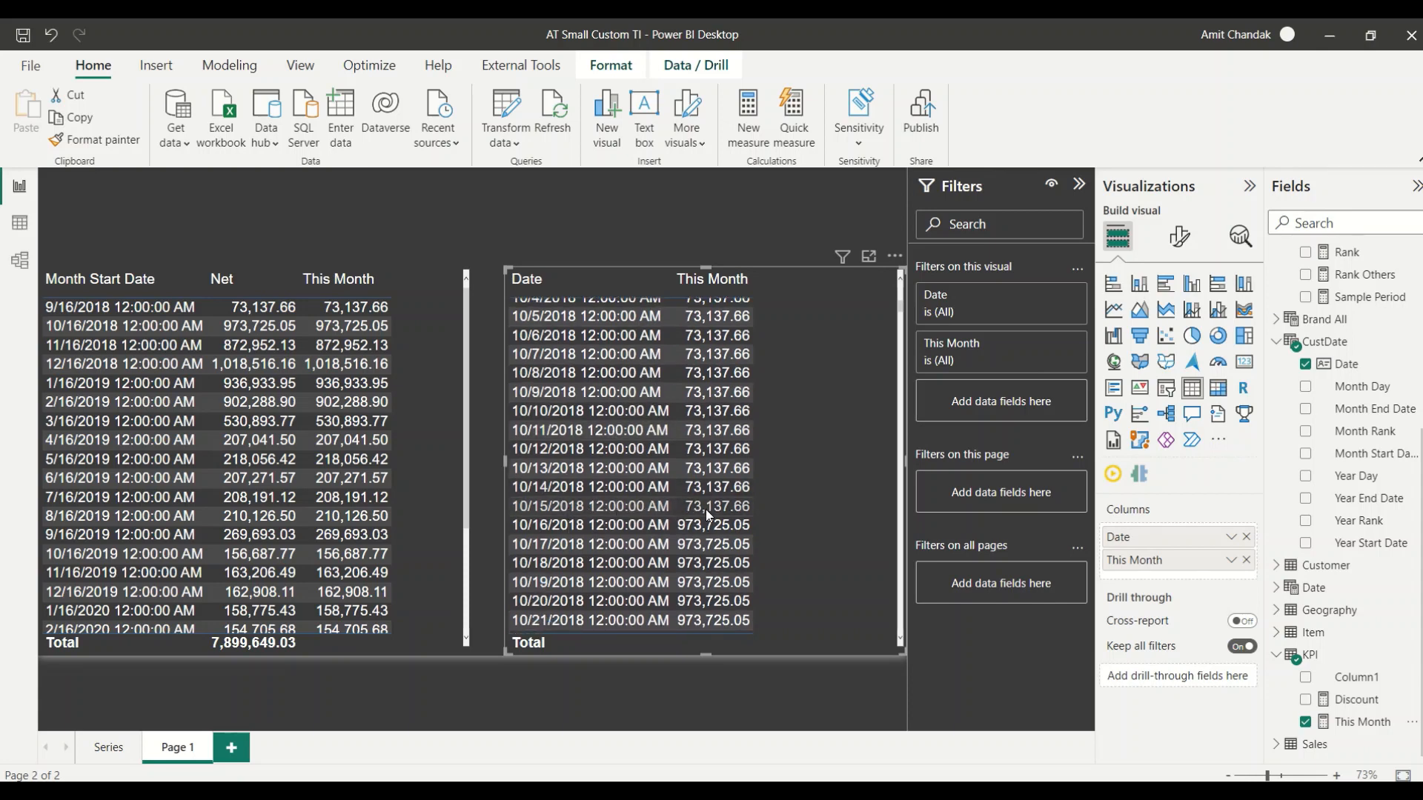
{"action": "scroll", "coordinate": [708, 411], "scroll_direction": "up", "scroll_amount": 2}
{"action": "scroll", "coordinate": [709, 406], "scroll_direction": "up", "scroll_amount": 5}
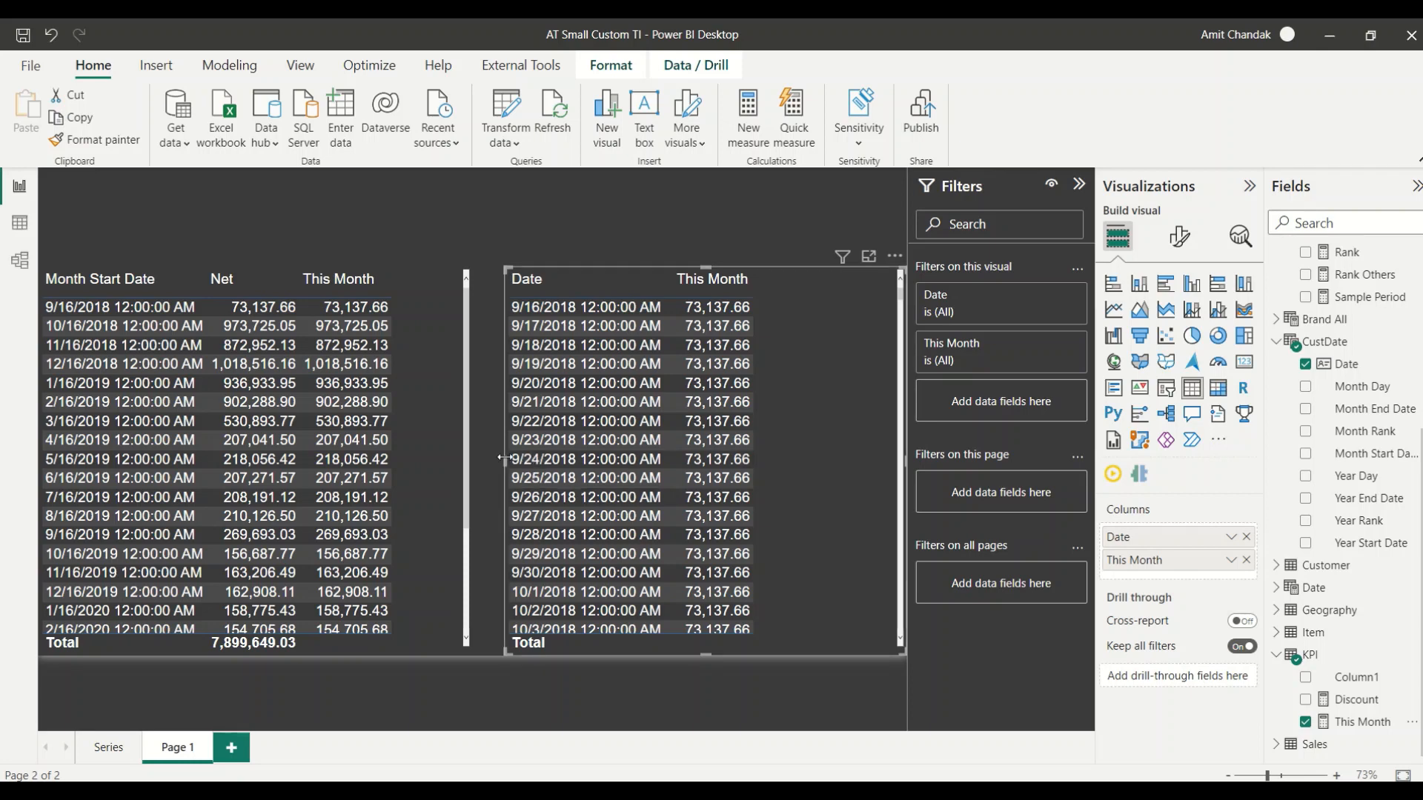
Narrow the Date table from its inner edge and widen the Month Start Date table into the freed space.
{"action": "mouse_move", "coordinate": [509, 463]}
{"action": "left_mouse_down"}
{"action": "mouse_move", "coordinate": [552, 461]}
{"action": "mouse_move", "coordinate": [487, 461]}
{"action": "mouse_move", "coordinate": [525, 464]}
{"action": "left_mouse_up"}
{"action": "left_click", "coordinate": [455, 459]}
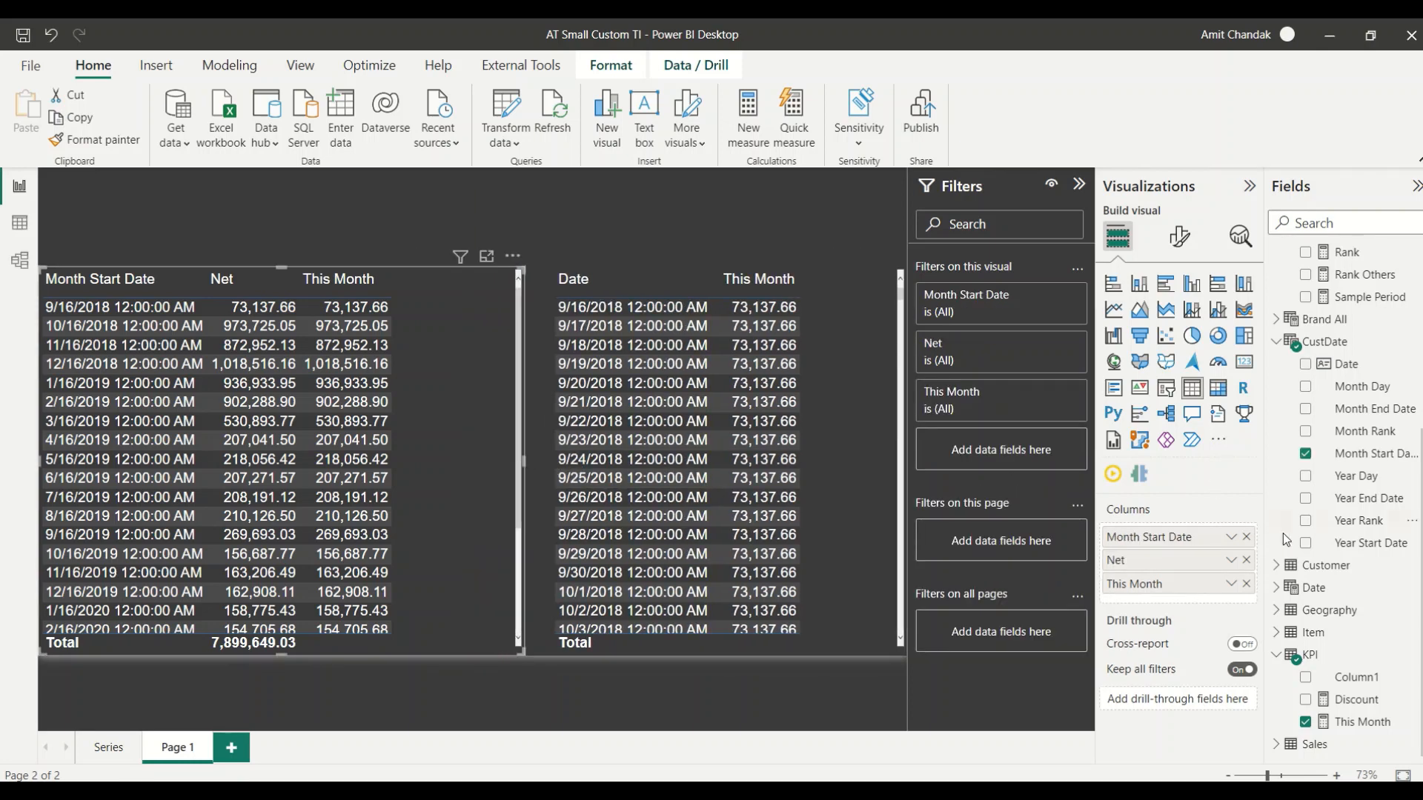
Copy the full This Month formula and paste it into a new measure in the KPI table.
{"action": "left_click", "coordinate": [1361, 721]}
{"action": "left_click_drag", "start_coordinate": [787, 184], "coordinate": [108, 195]}
{"action": "key", "text": "ctrl+c"}
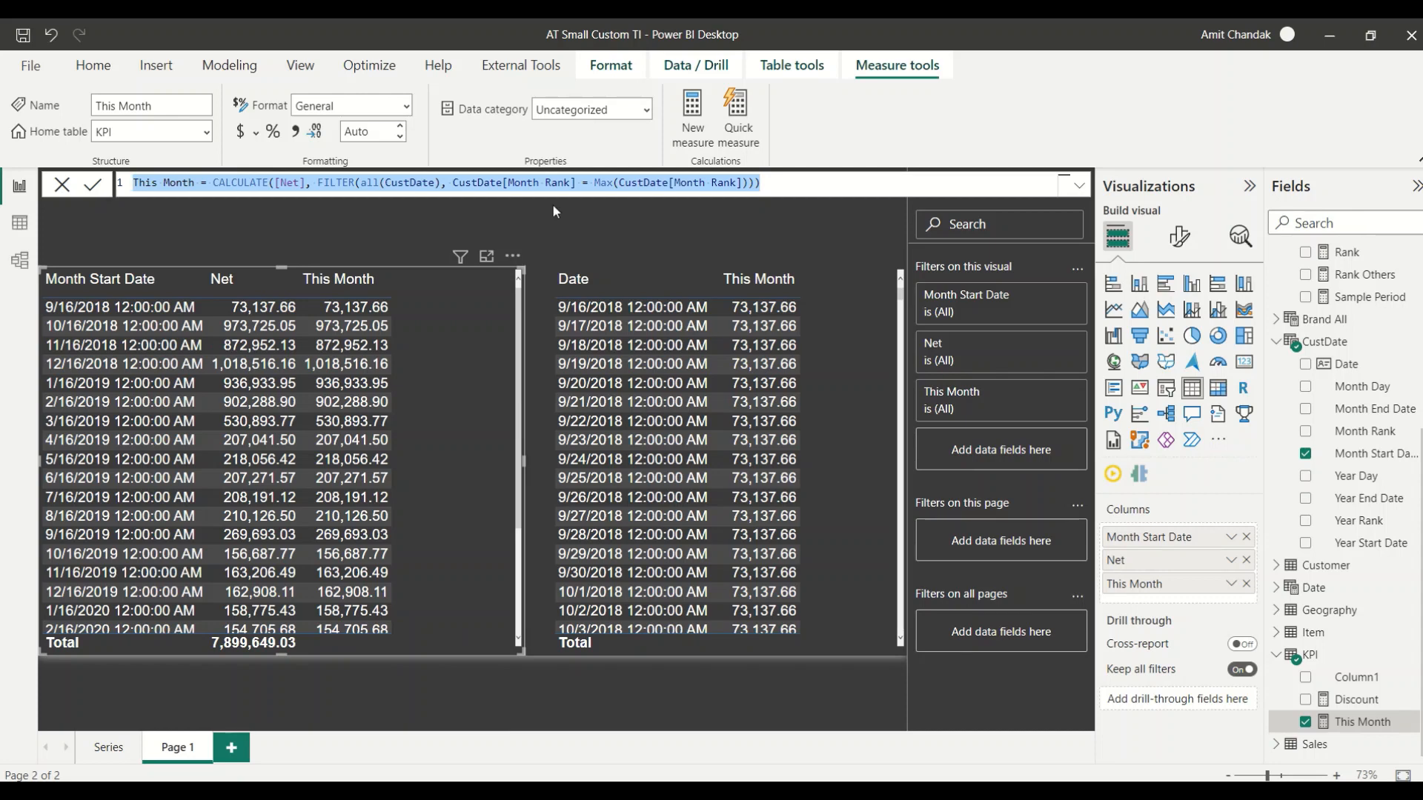
{"action": "left_click", "coordinate": [842, 137]}
{"action": "left_click", "coordinate": [691, 130]}
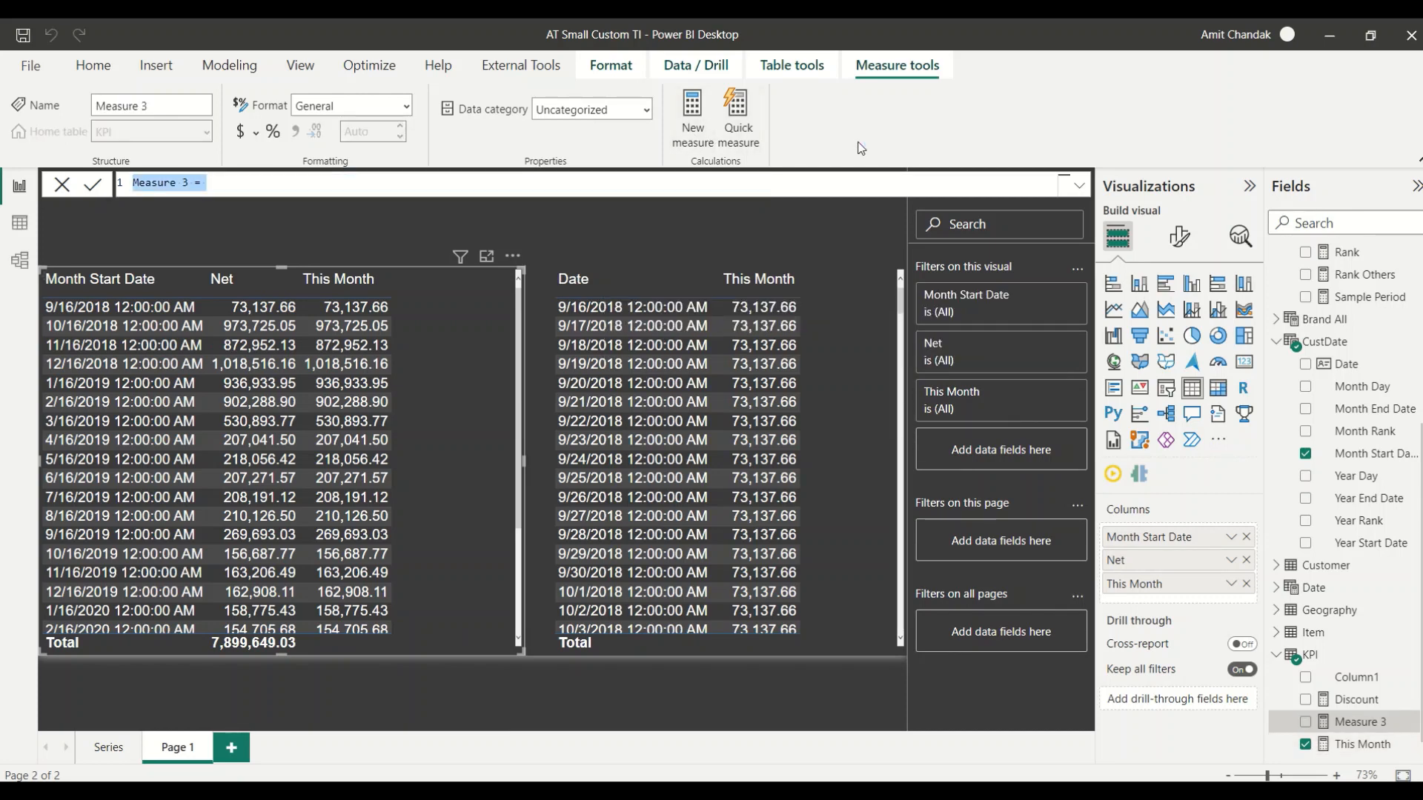
{"action": "key", "text": "ctrl+v"}
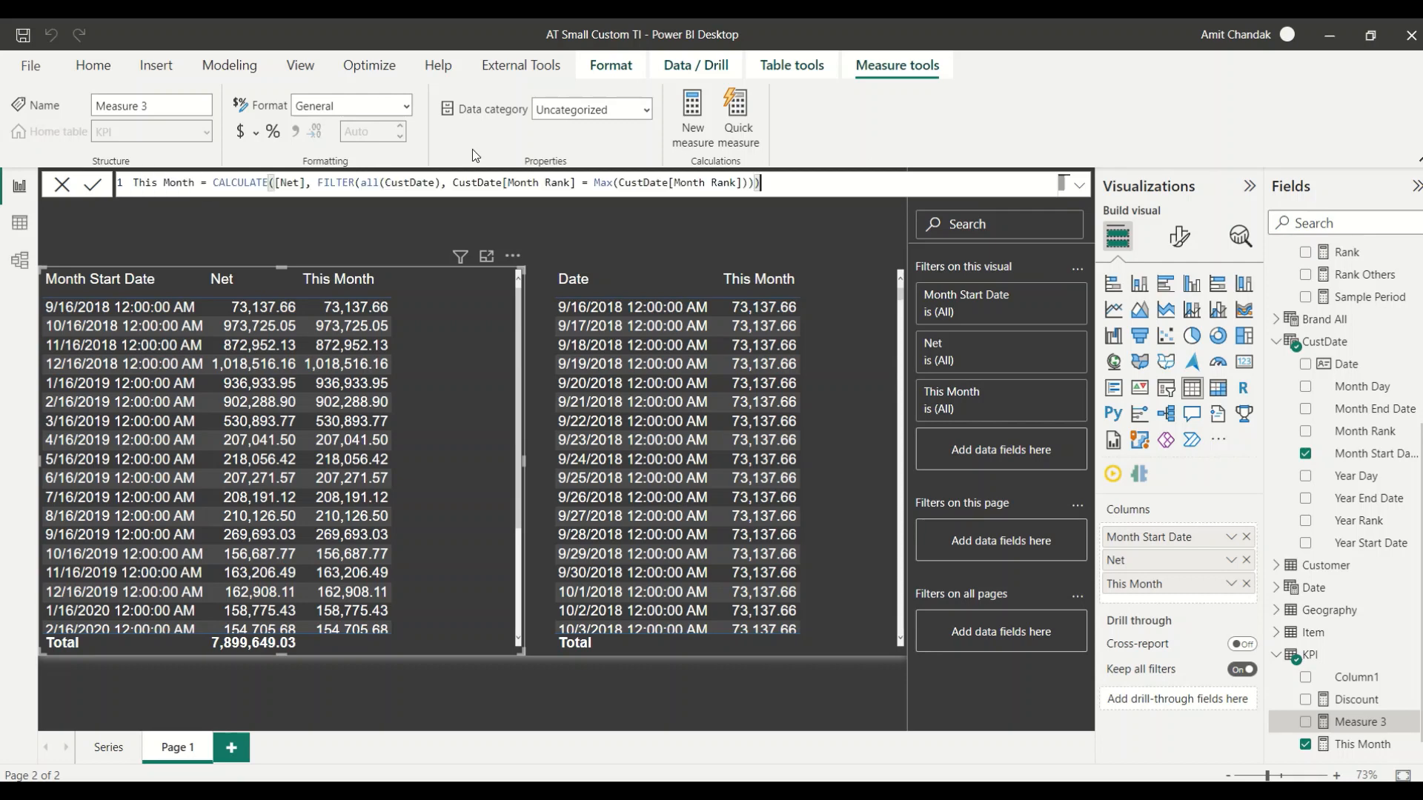
Name the pasted measure This Last, change its condition to Max(CustDate[Month Rank])-1 and commit it.
{"action": "double_click", "coordinate": [178, 182]}
{"action": "type", "text": "La"}
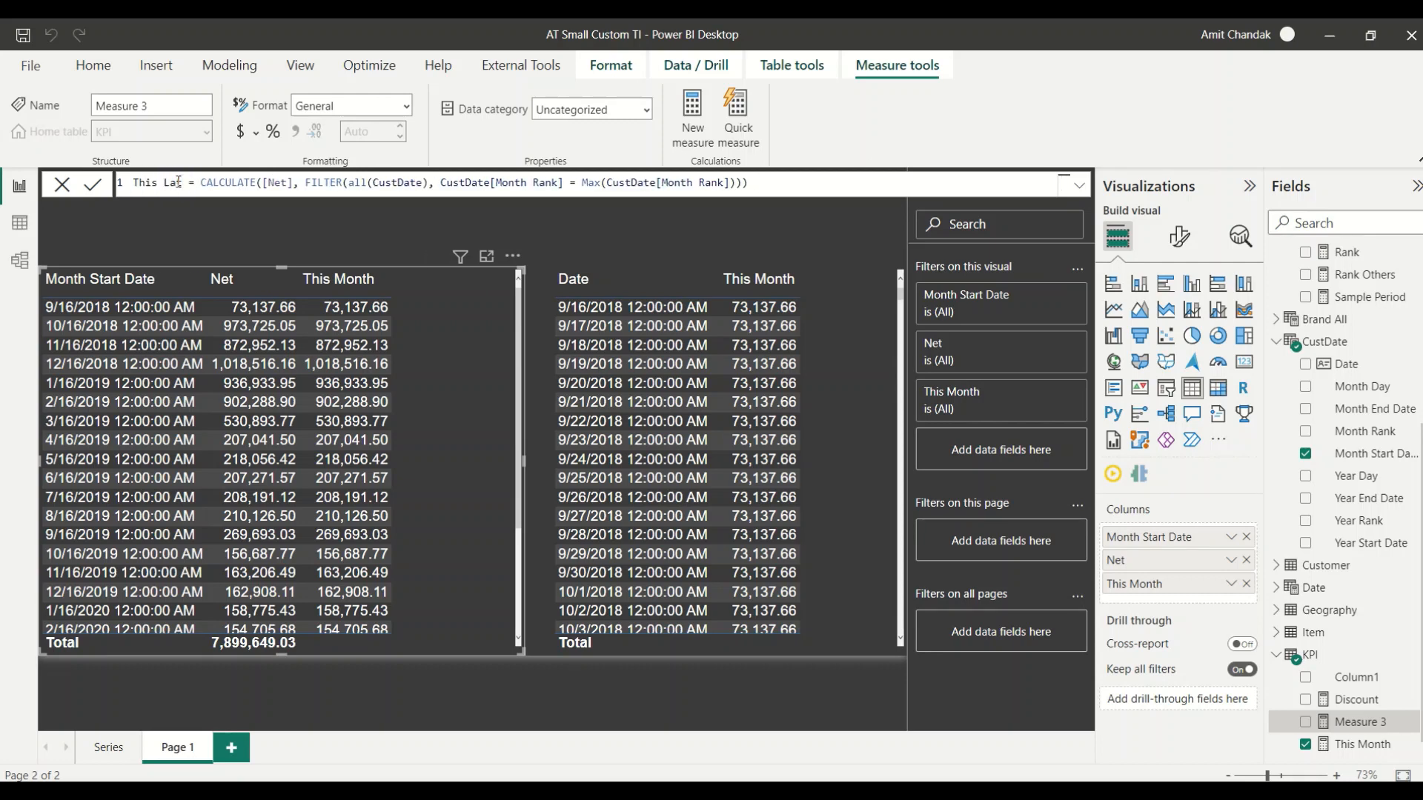
{"action": "type", "text": "st"}
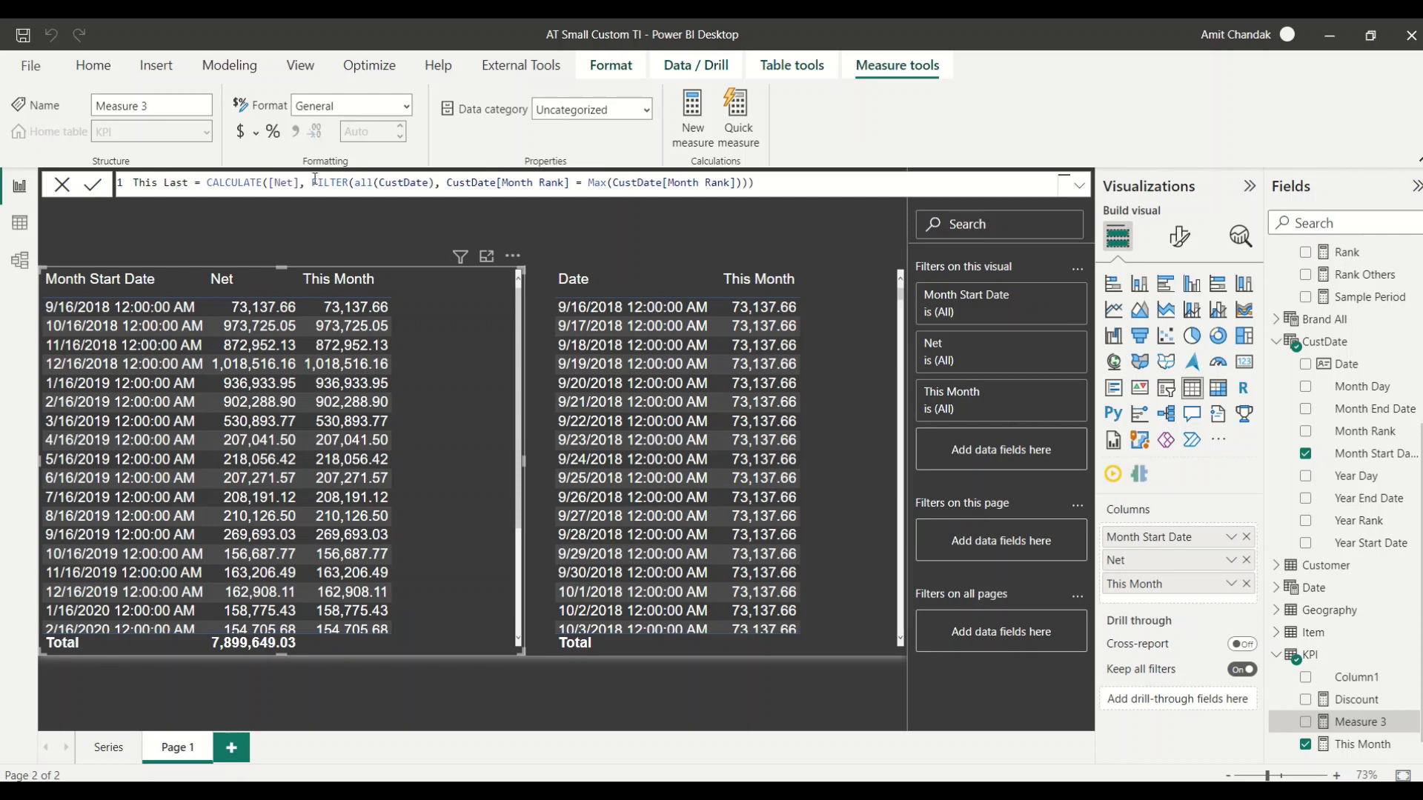
{"action": "left_click", "coordinate": [749, 183]}
{"action": "left_click", "coordinate": [744, 184]}
{"action": "type", "text": "-1"}
{"action": "left_click_drag", "start_coordinate": [572, 183], "coordinate": [451, 183]}
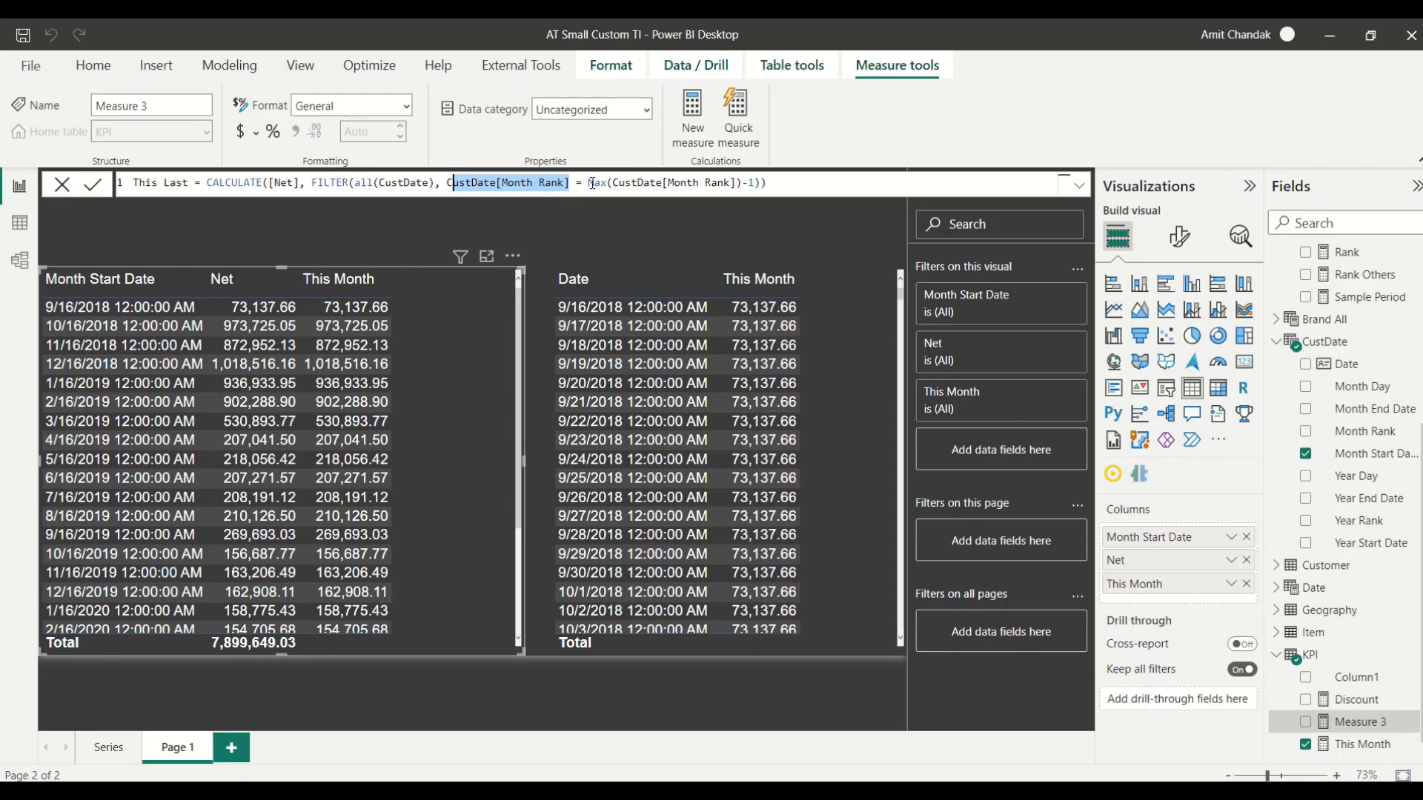
{"action": "left_click_drag", "start_coordinate": [588, 184], "coordinate": [756, 185]}
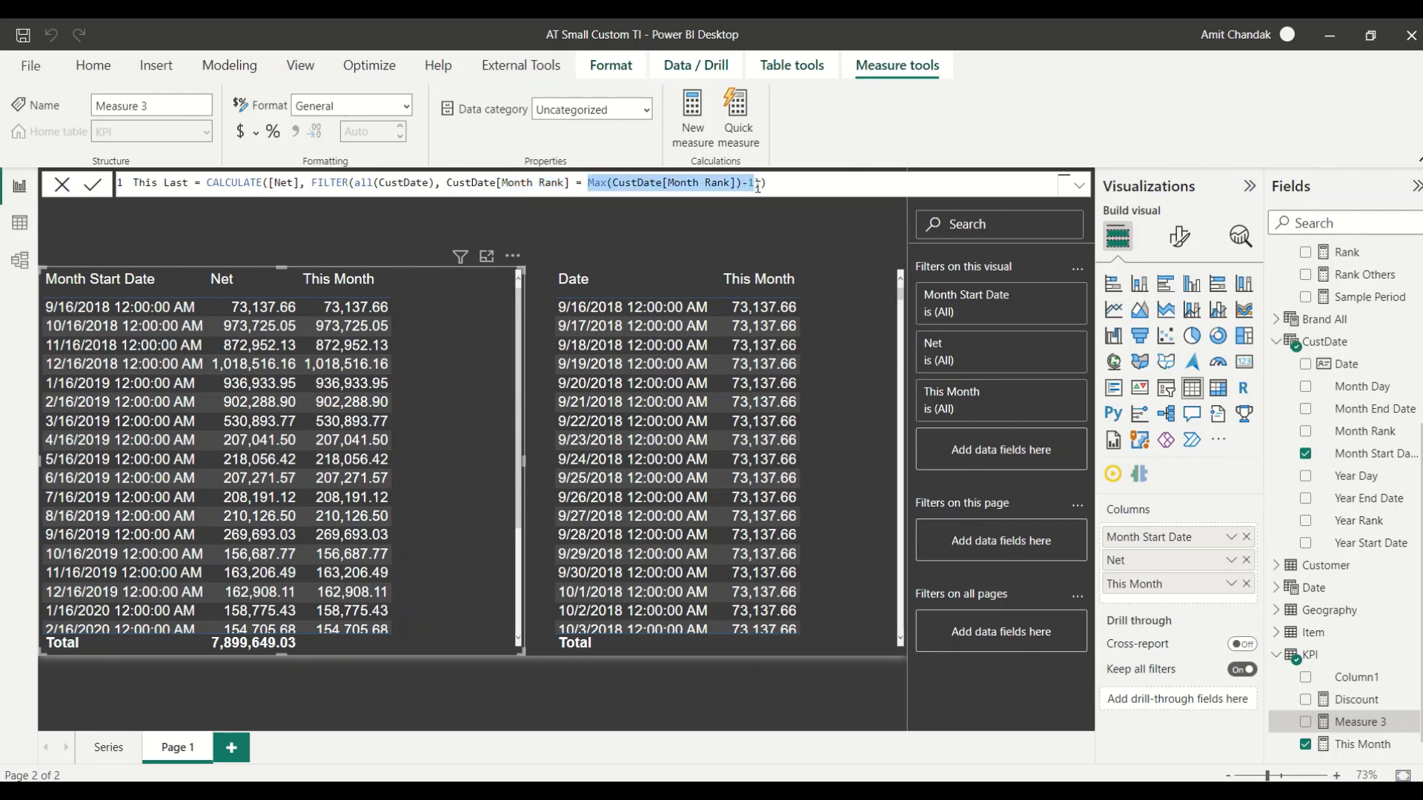
{"action": "left_click", "coordinate": [795, 186]}
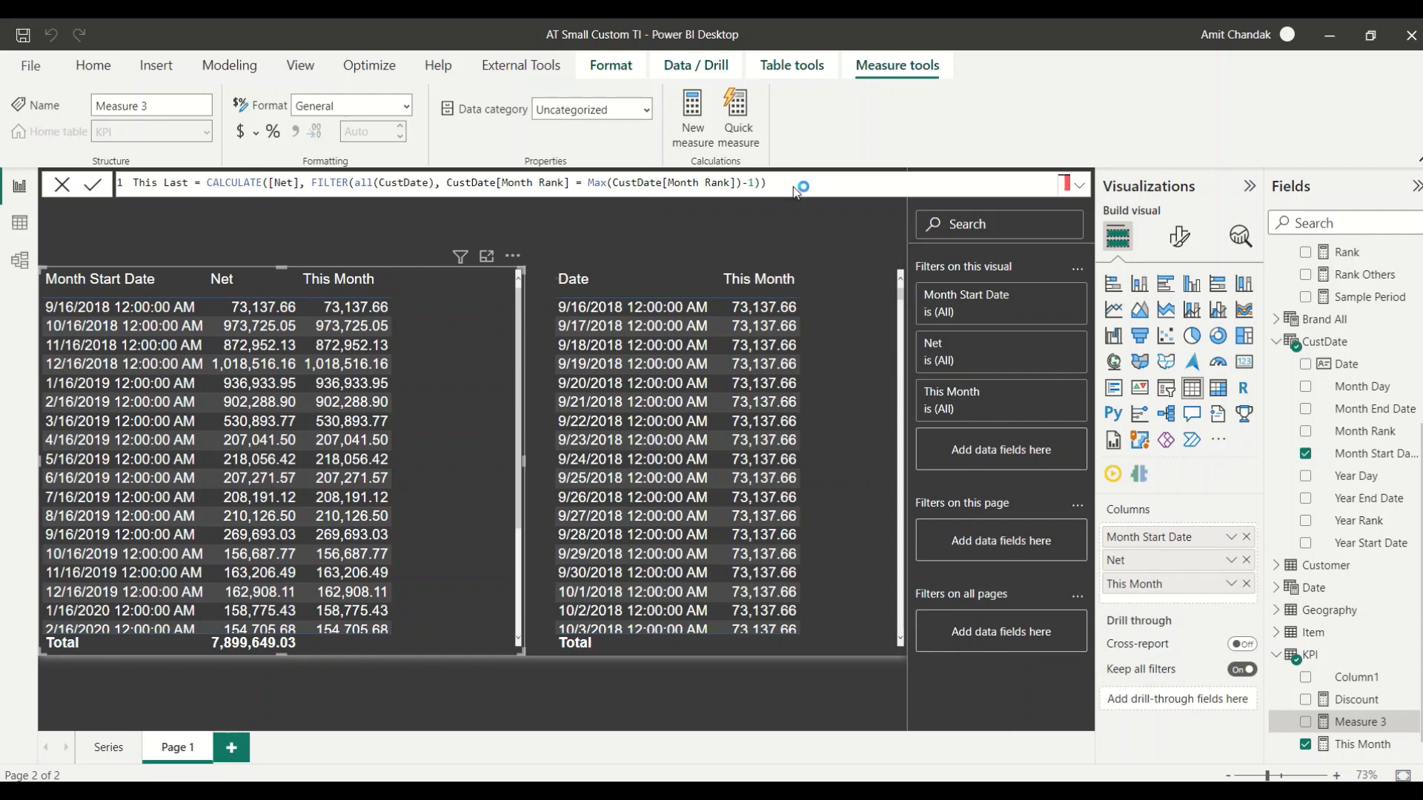
{"action": "key", "text": "Return"}
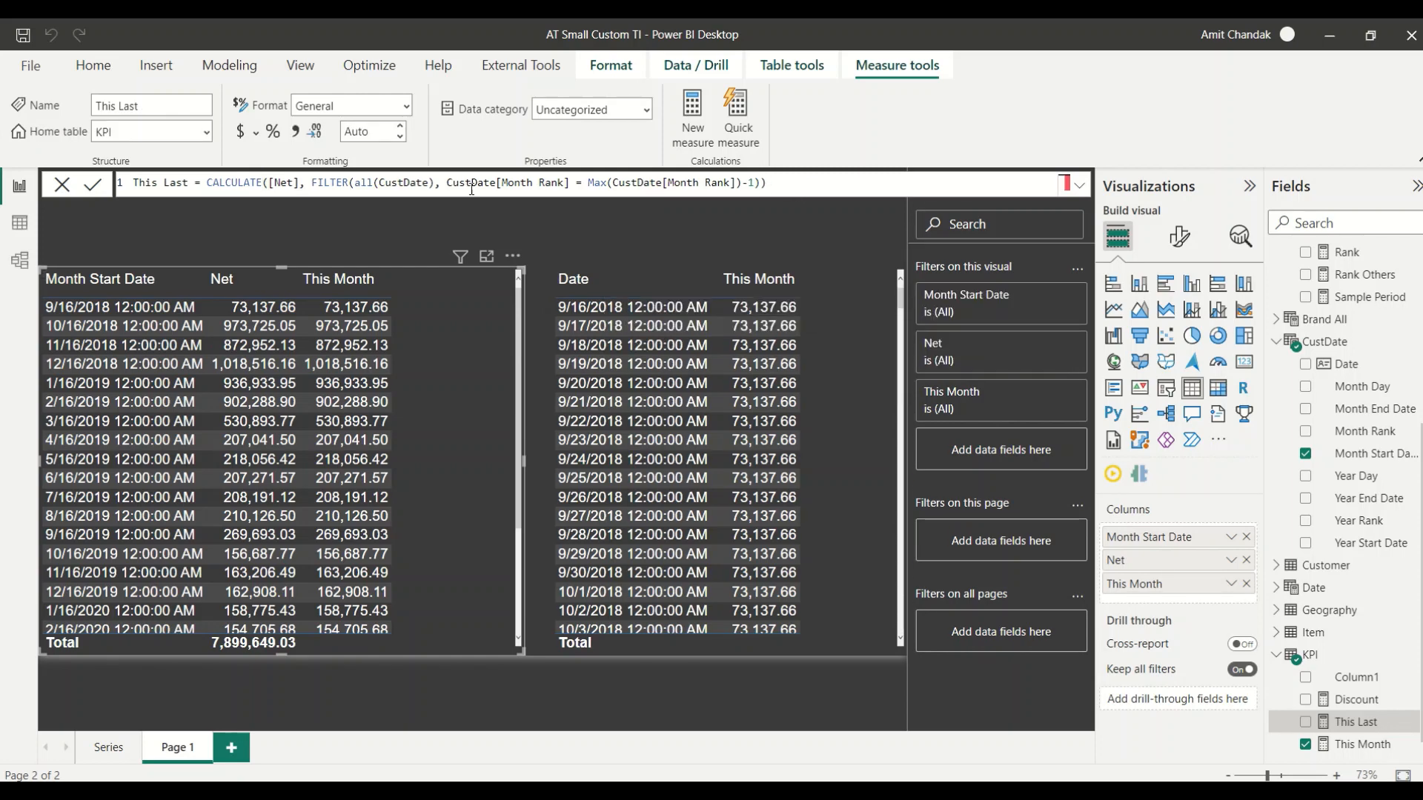
Rename the This Last measure to Last Month in its formula and commit the change.
{"action": "double_click", "coordinate": [146, 182]}
{"action": "key", "text": "Delete"}
{"action": "key", "text": "Delete"}
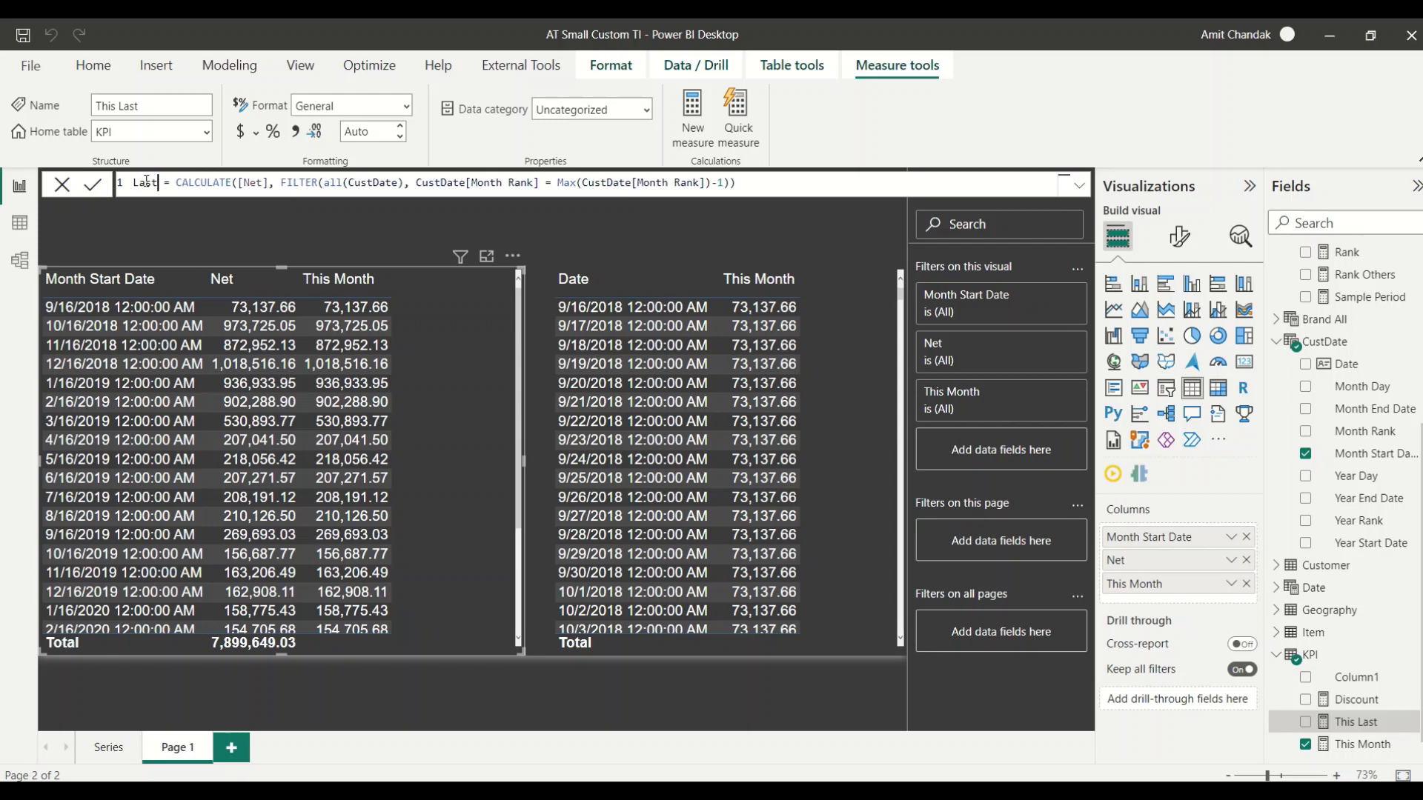
{"action": "type", "text": "Month"}
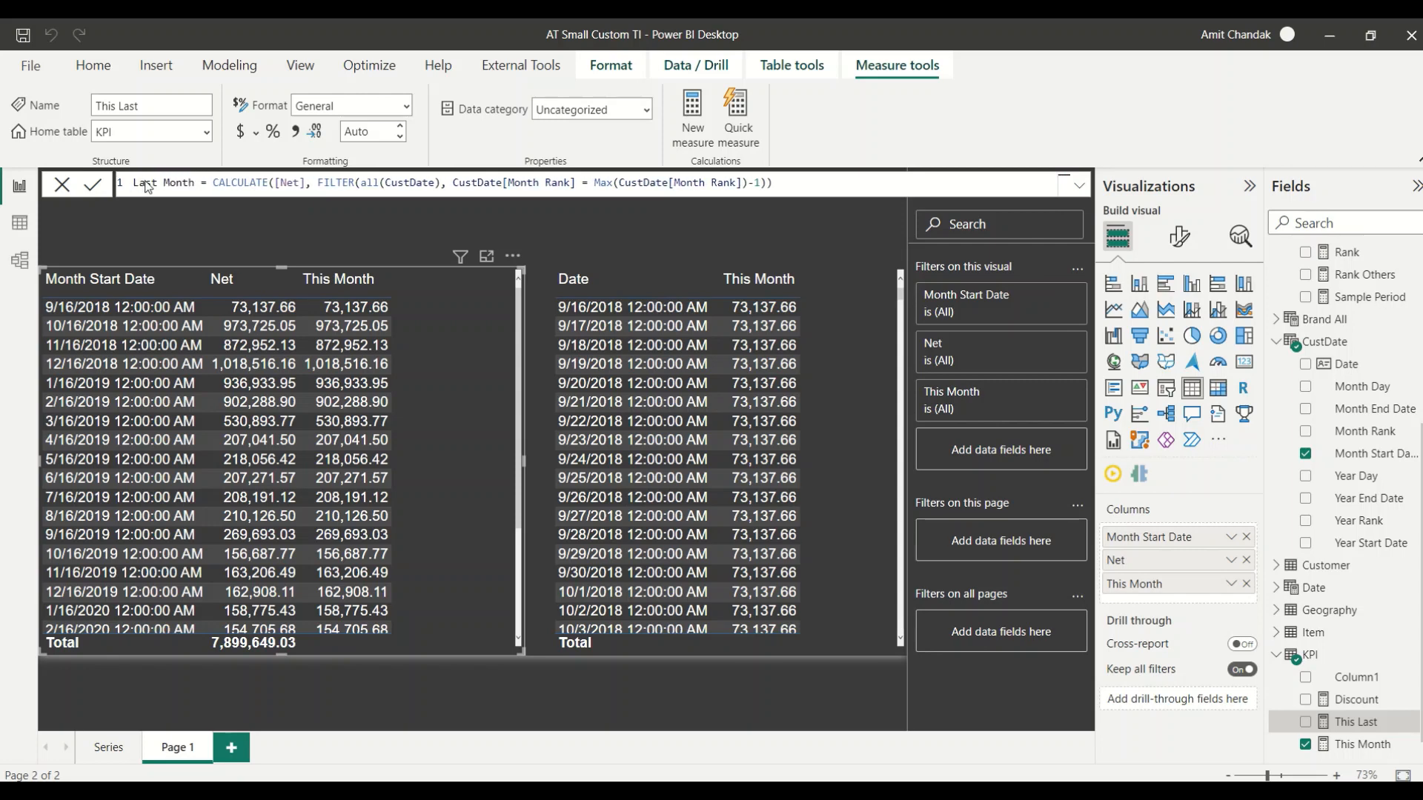
{"action": "key", "text": "Return"}
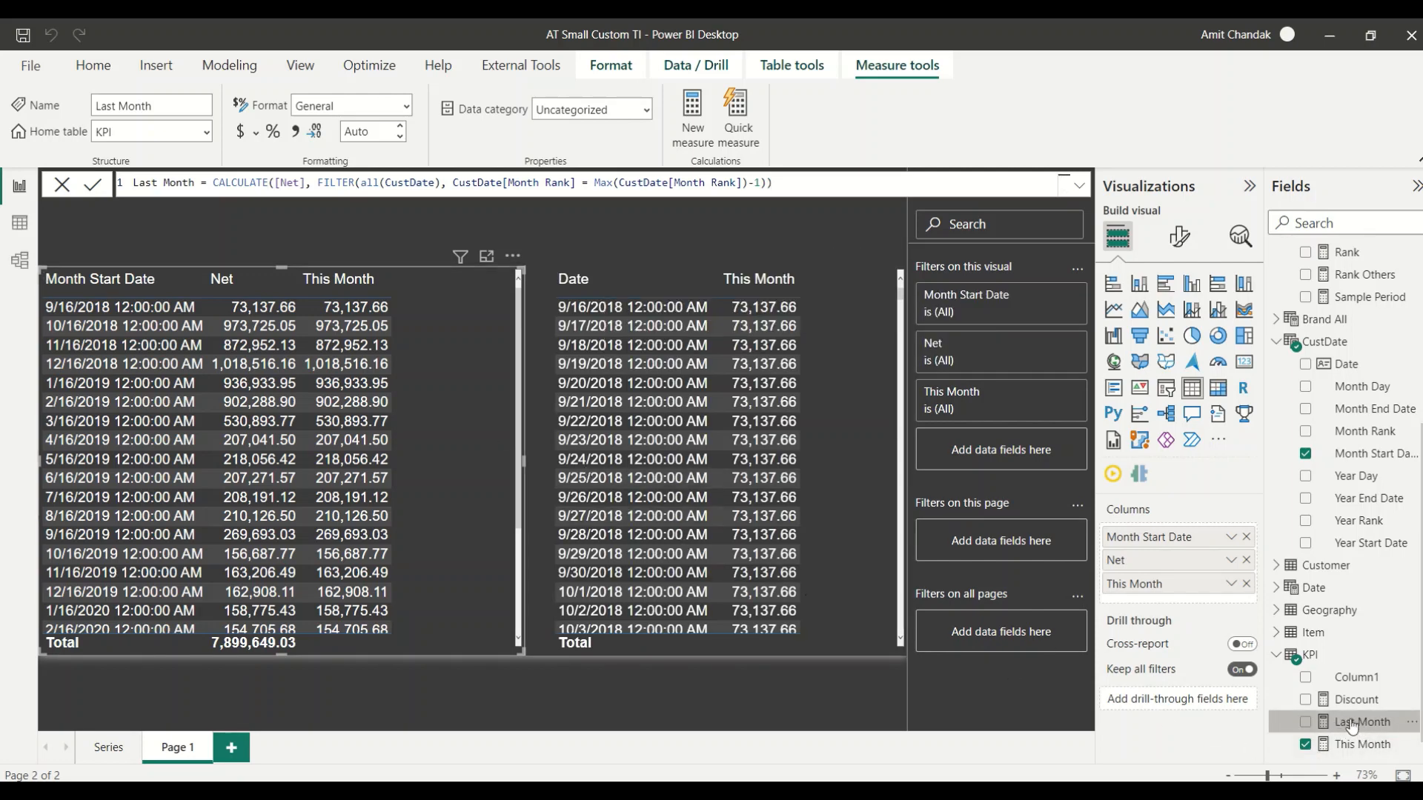
Add the Last Month measure to both the Month Start Date and Date tables and check the daily values across month changes.
{"action": "left_click_drag", "start_coordinate": [1352, 726], "coordinate": [444, 404]}
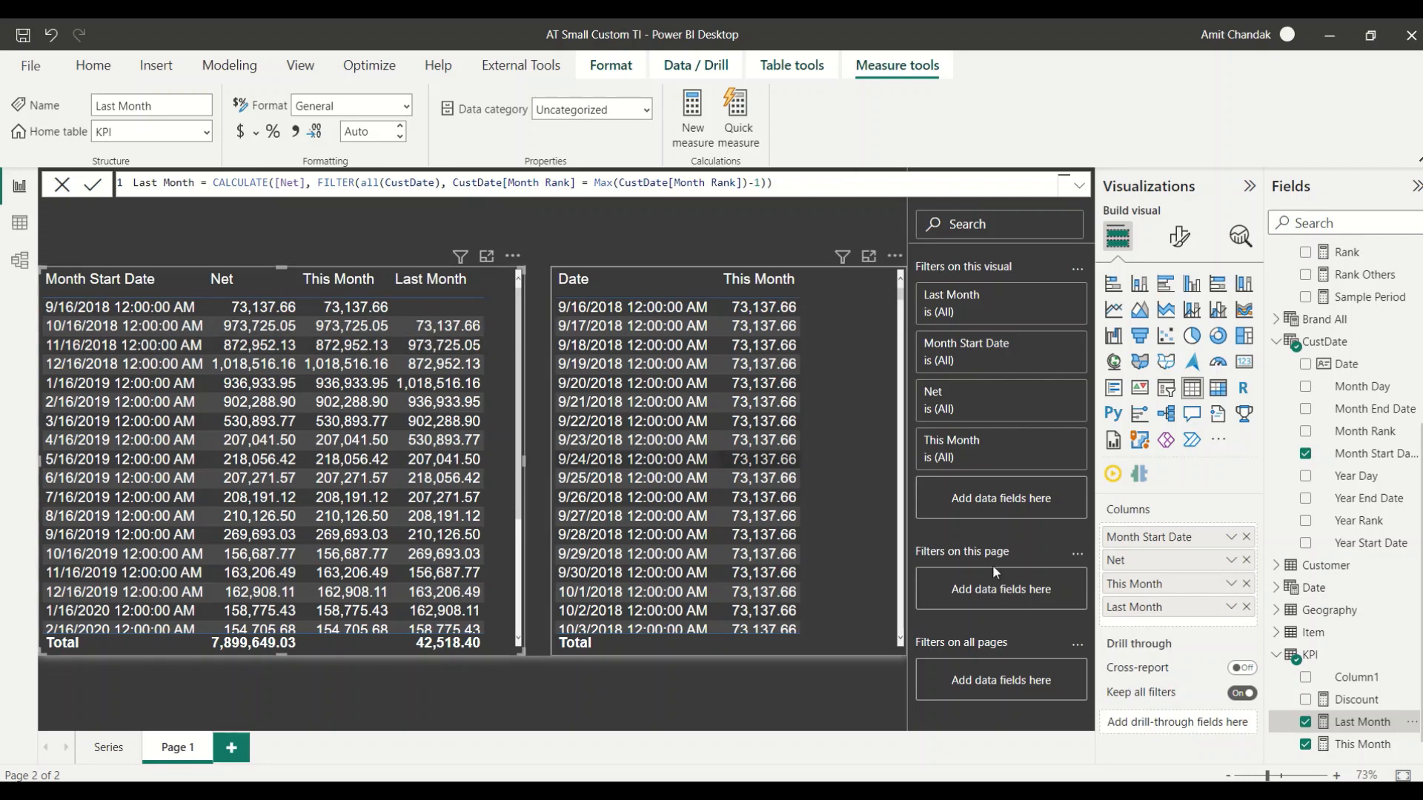
{"action": "left_click_drag", "start_coordinate": [1367, 724], "coordinate": [831, 376]}
{"action": "scroll", "coordinate": [834, 402], "scroll_direction": "down", "scroll_amount": 9}
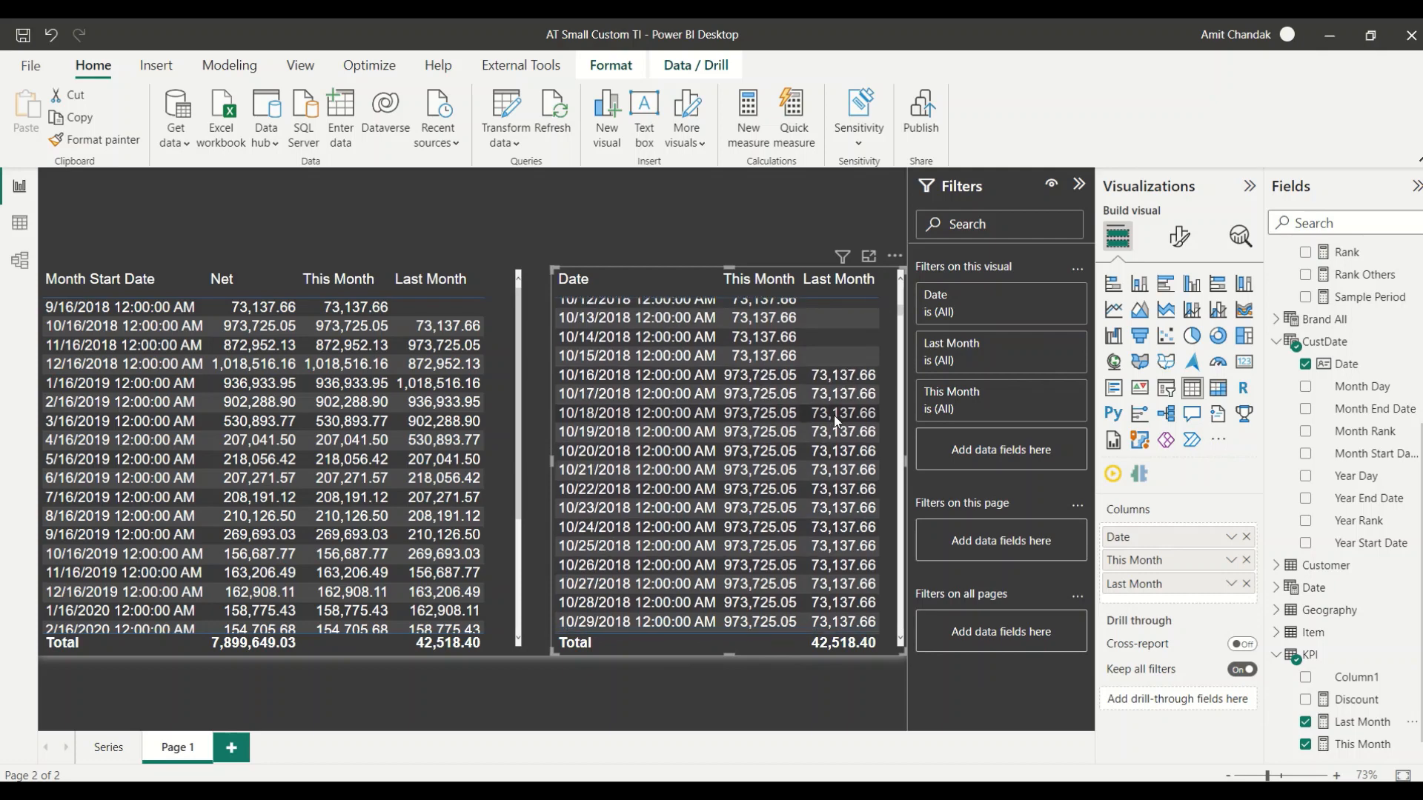
{"action": "scroll", "coordinate": [834, 417], "scroll_direction": "down", "scroll_amount": 7}
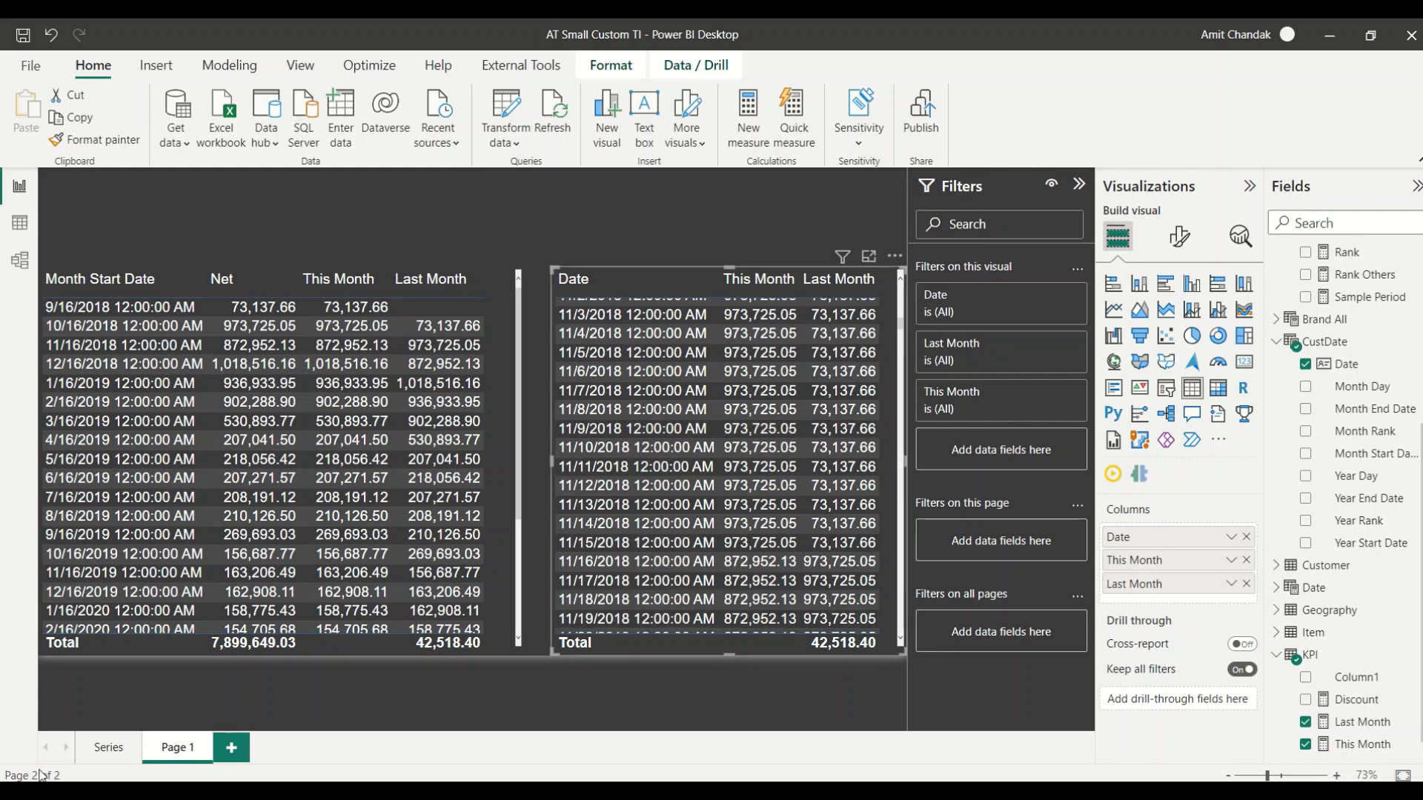
Rename Page 1 to POP, duplicate it and name the duplicate page PTD.
{"action": "double_click", "coordinate": [182, 753]}
{"action": "type", "text": "POP"}
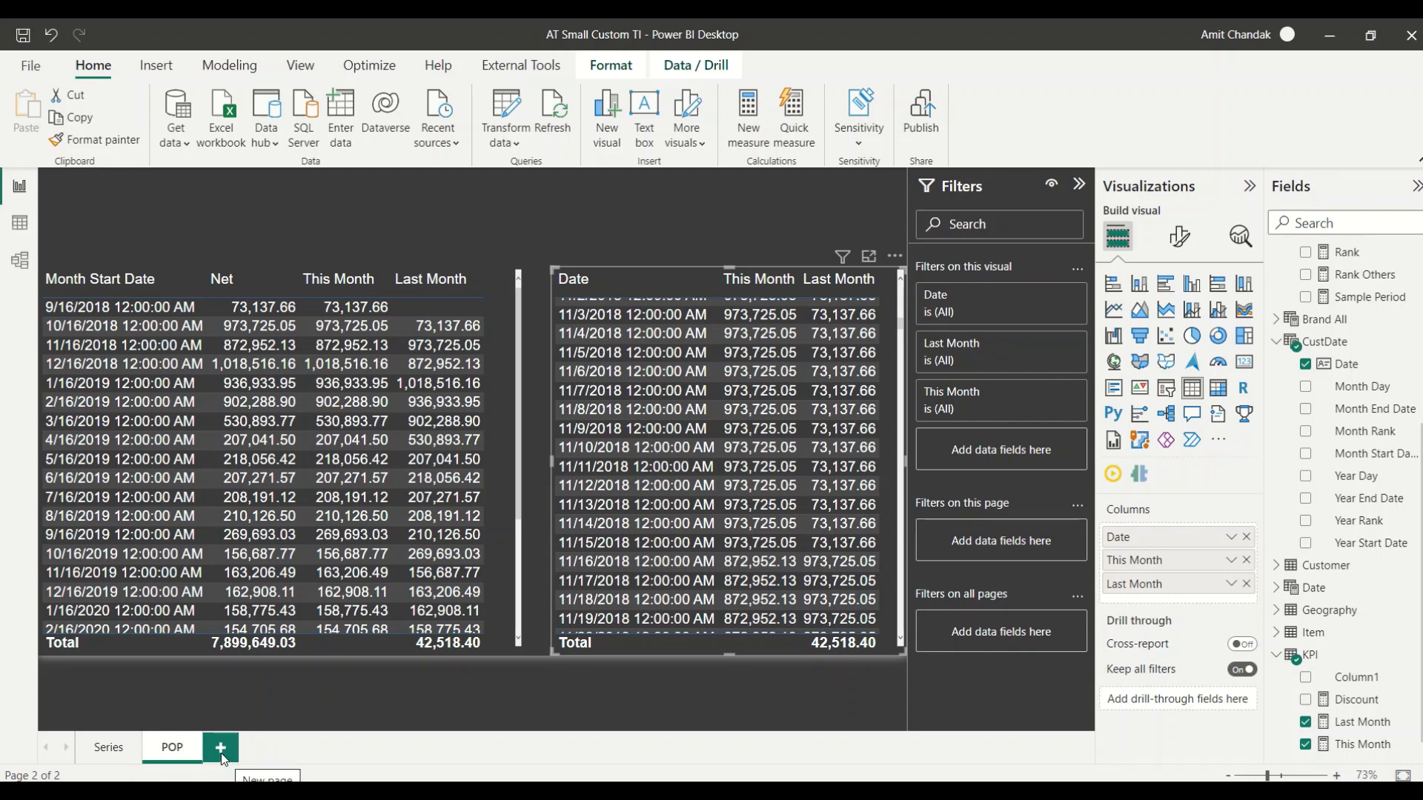
{"action": "right_click", "coordinate": [164, 752]}
{"action": "left_click", "coordinate": [213, 670]}
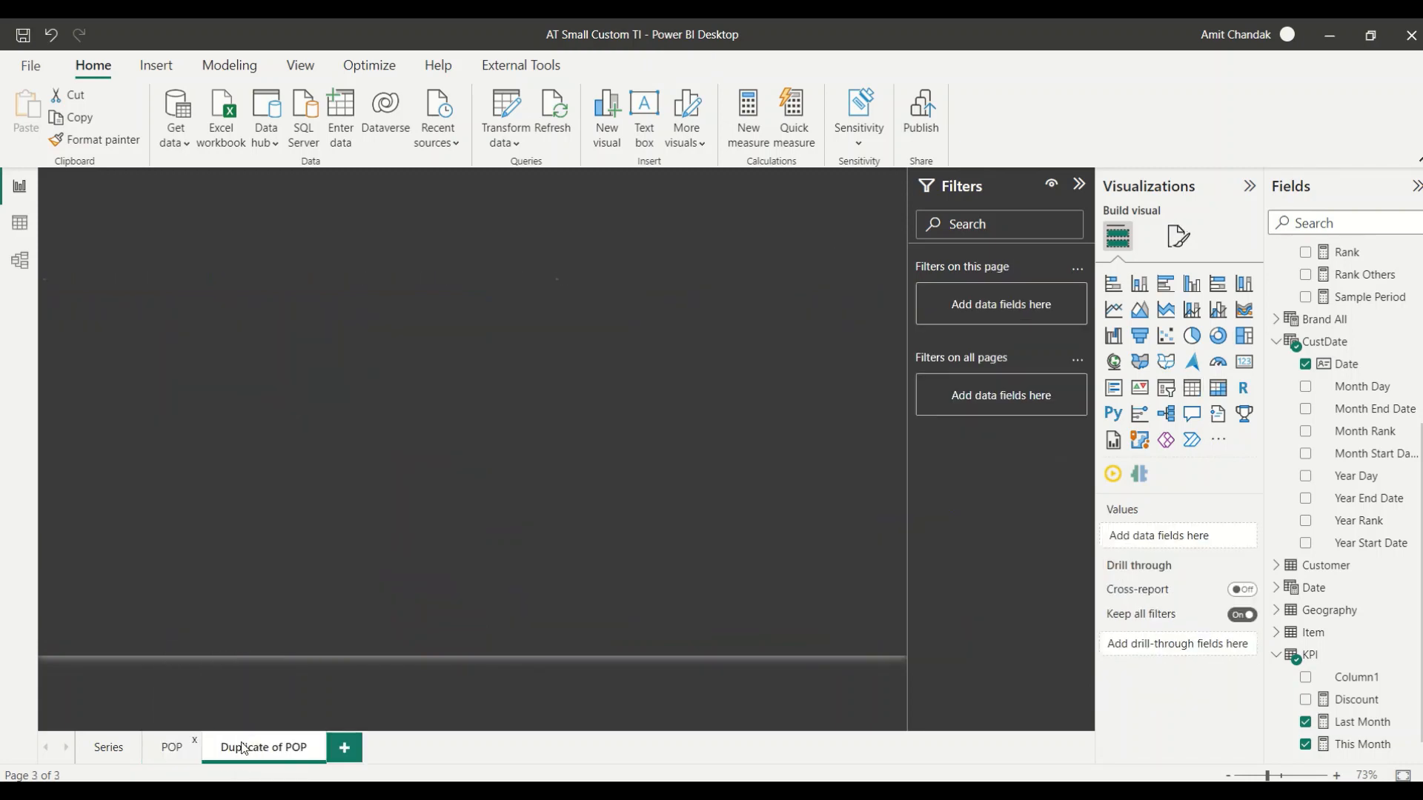
{"action": "type", "text": "PTD"}
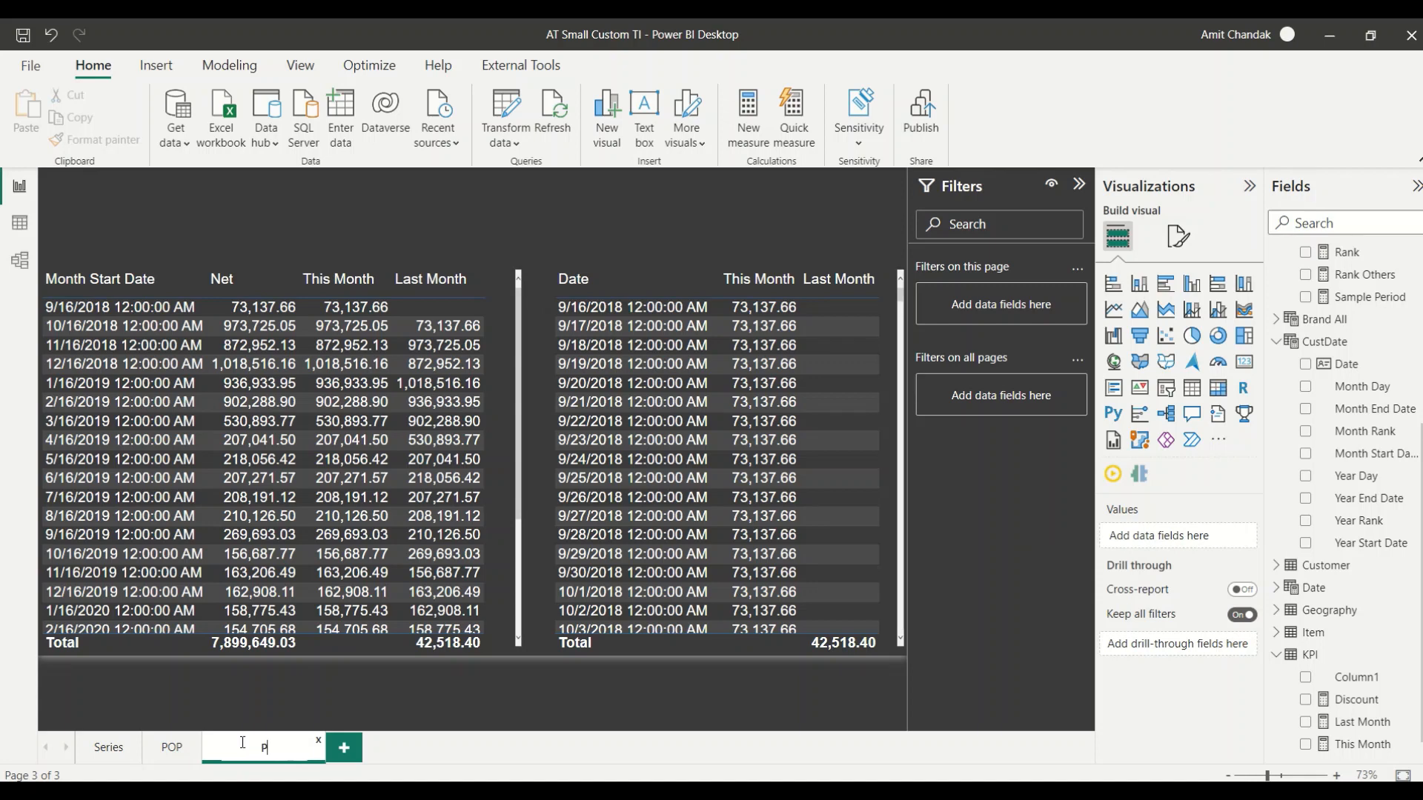
{"action": "key", "text": "Return"}
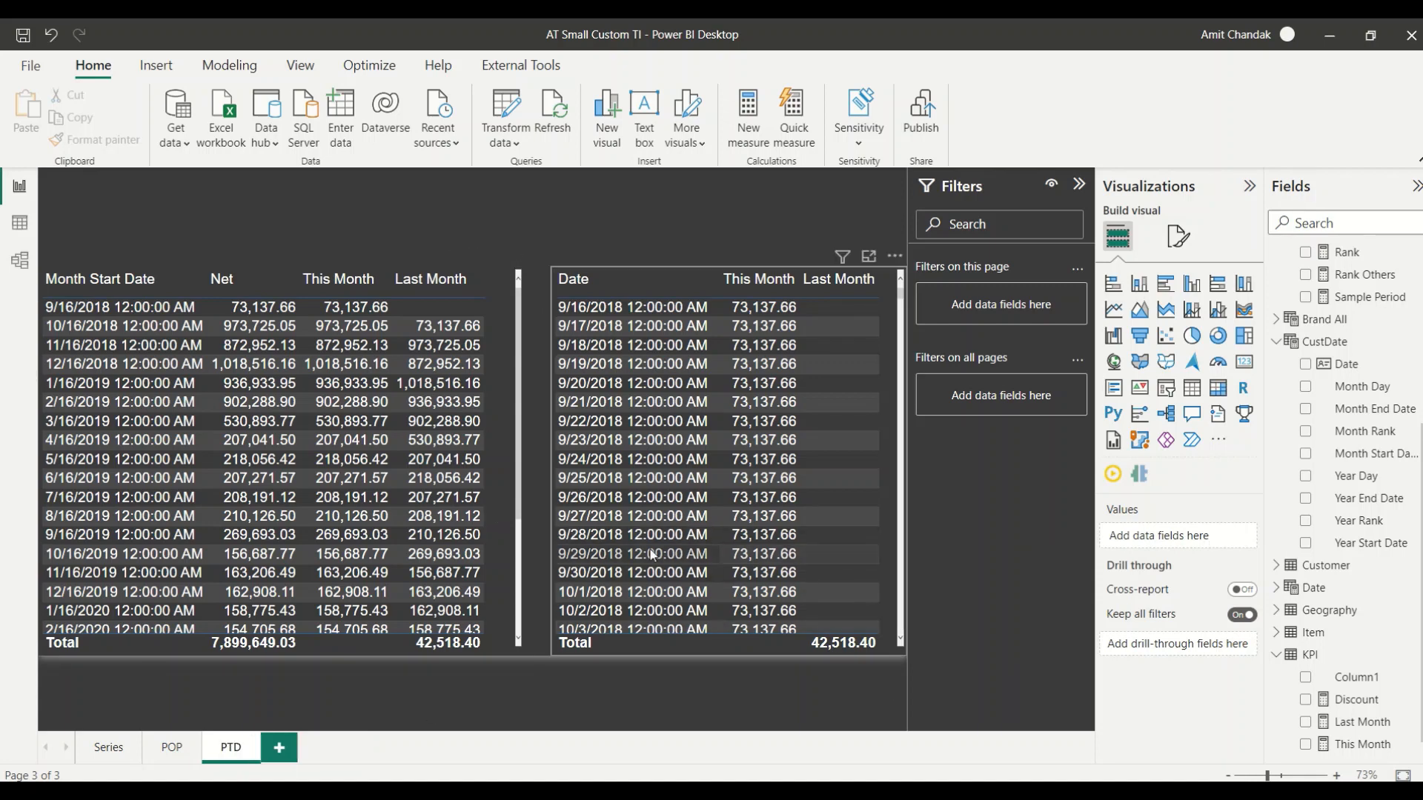
Delete the Month Start Date table visual from the PTD page.
{"action": "left_click", "coordinate": [521, 555]}
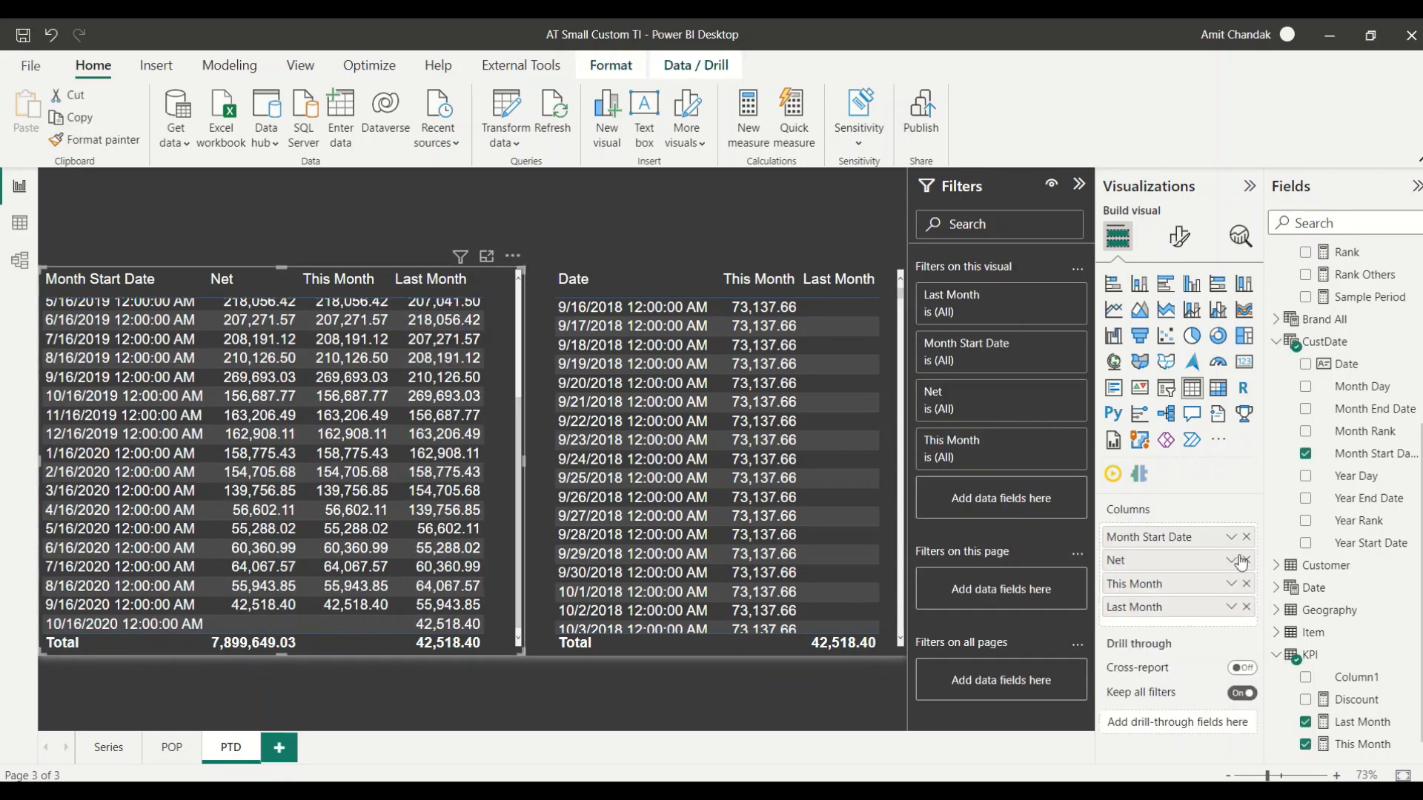
{"action": "left_click", "coordinate": [1247, 561]}
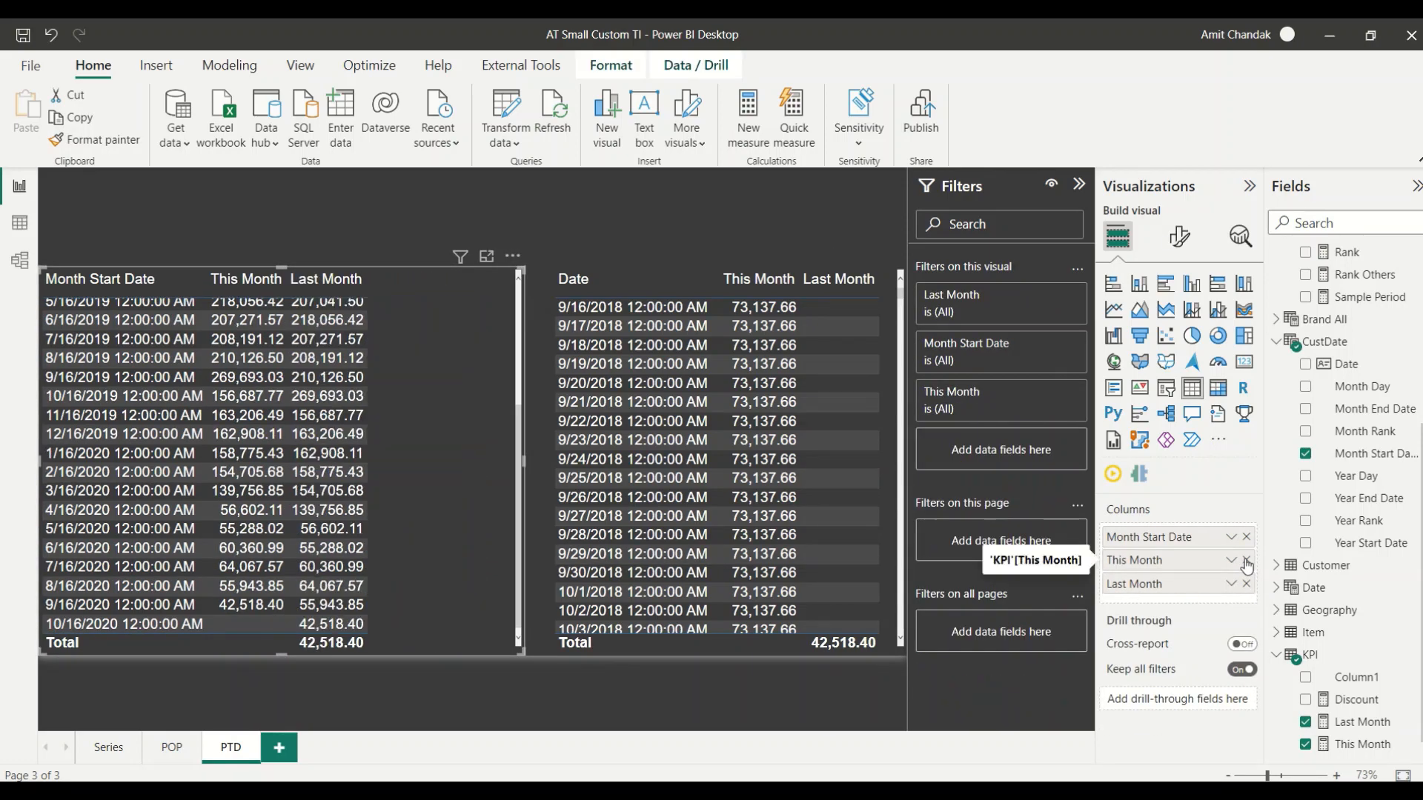
{"action": "scroll", "coordinate": [397, 469], "scroll_direction": "up", "scroll_amount": 3}
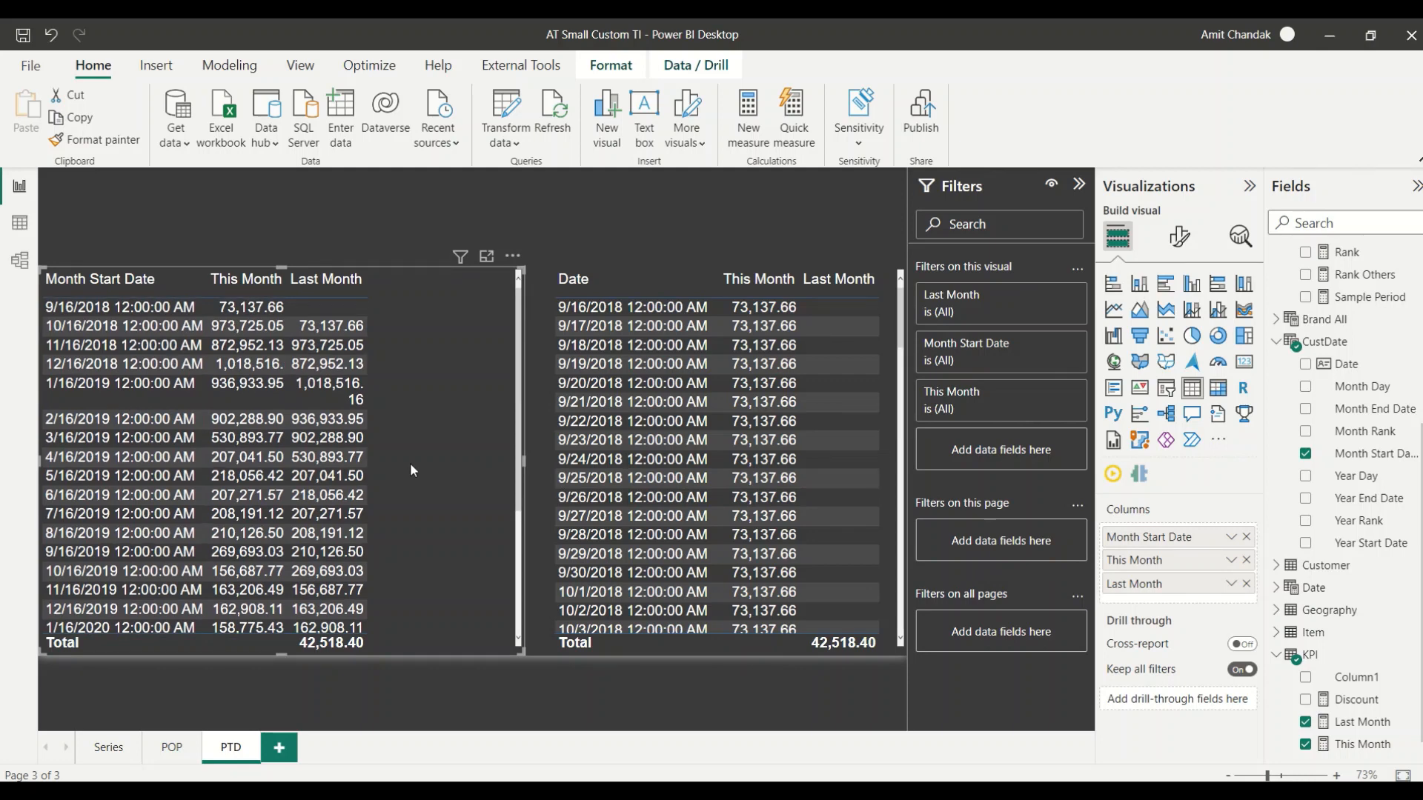
{"action": "key", "text": "Delete"}
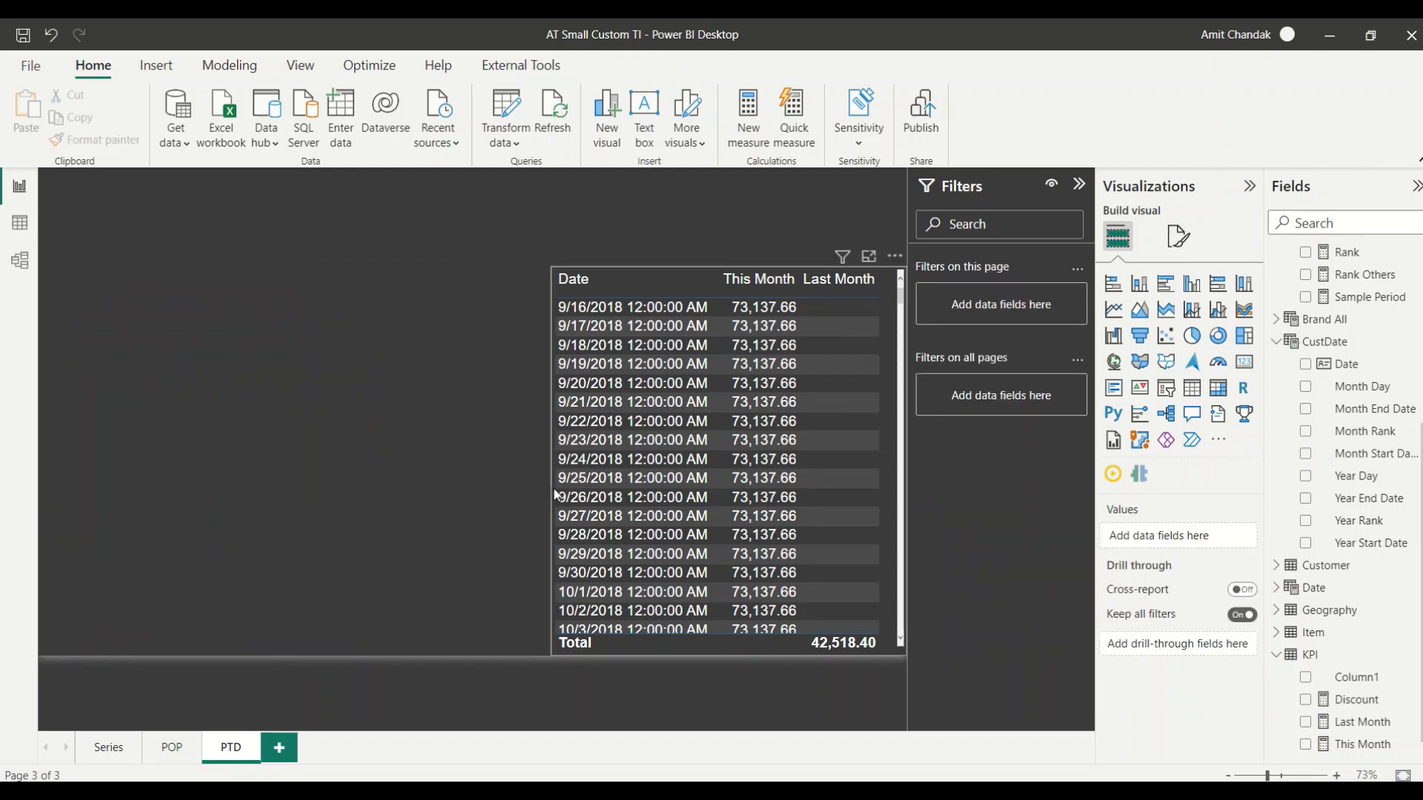
Widen the remaining Date table across the page and replace its This Month and Last Month columns with Net.
{"action": "left_click", "coordinate": [556, 495]}
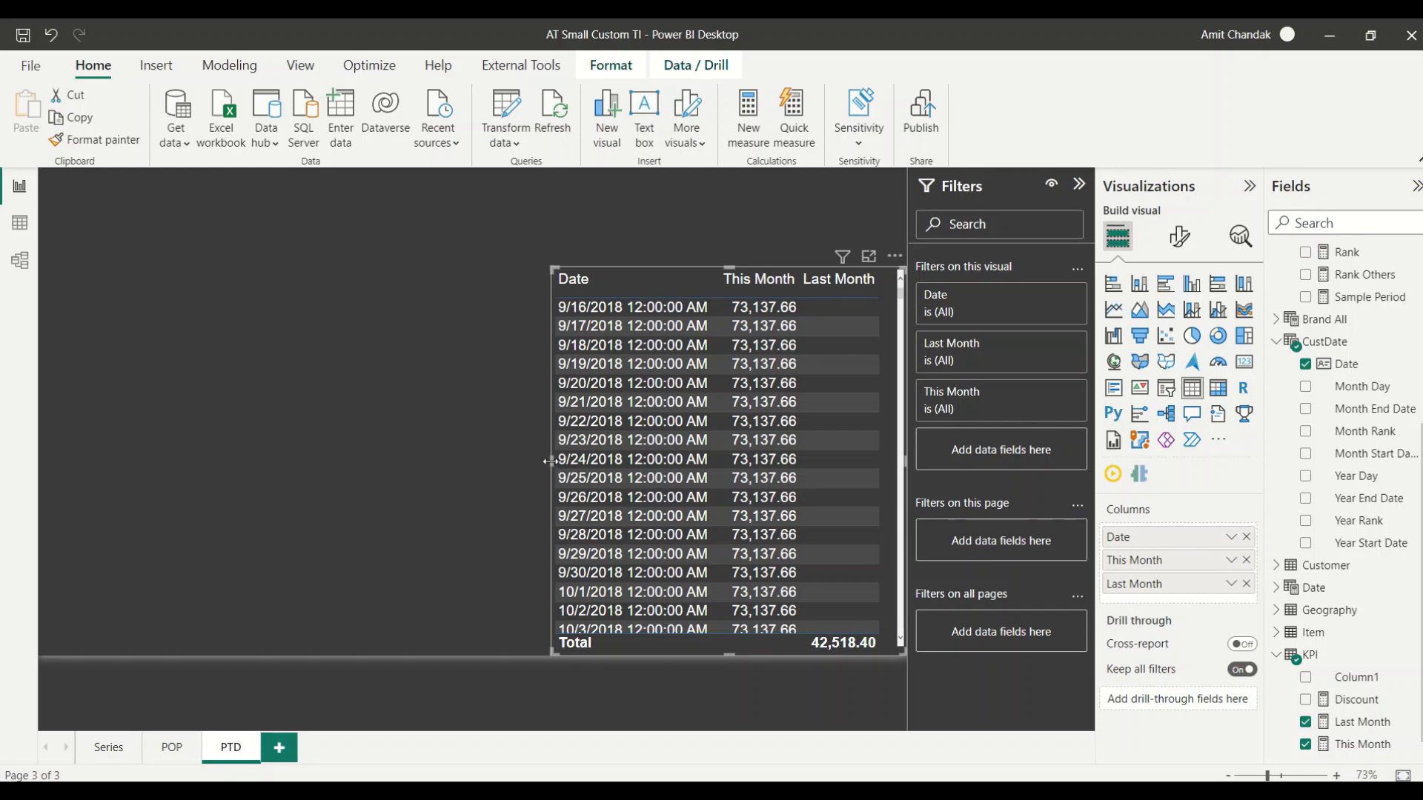
{"action": "left_click_drag", "start_coordinate": [549, 461], "coordinate": [41, 467]}
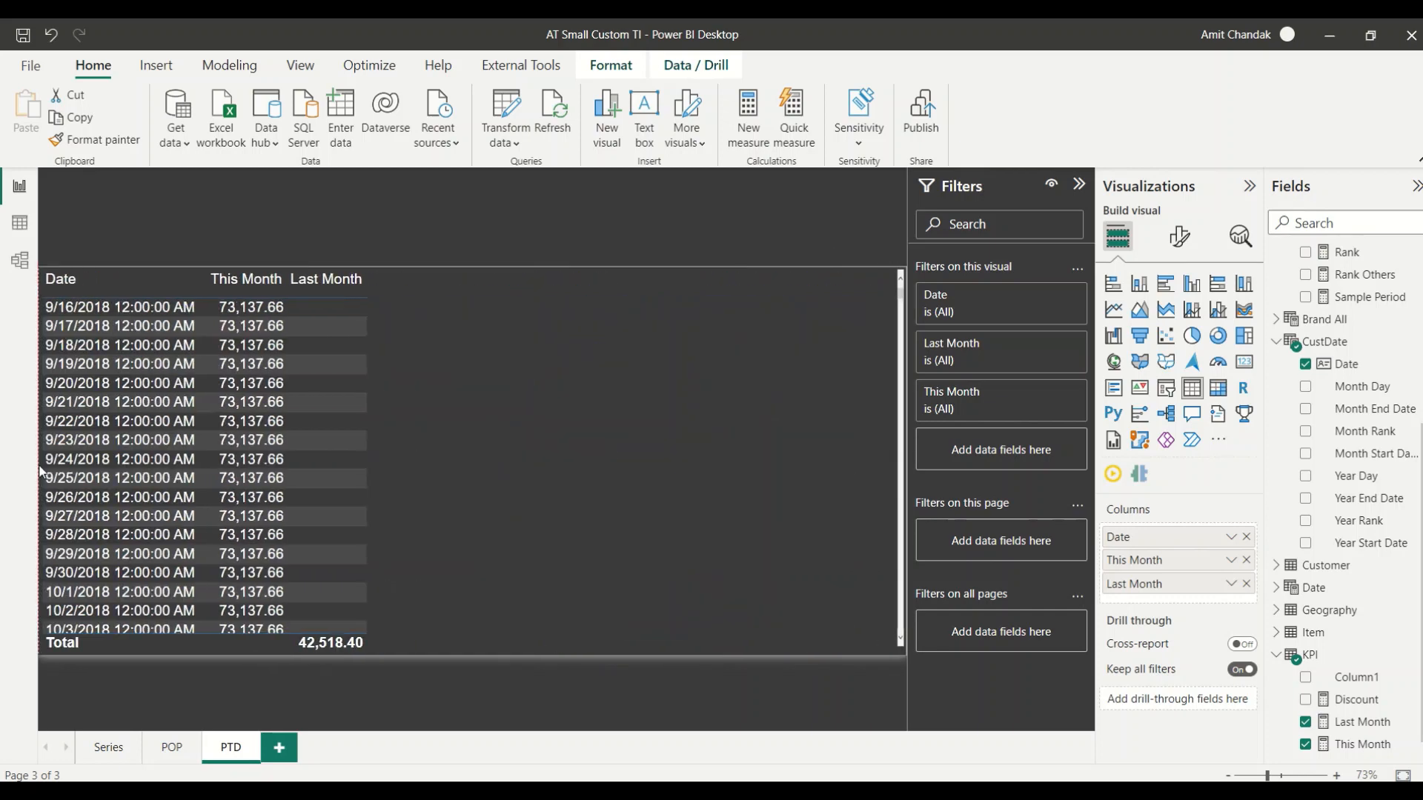
{"action": "left_click", "coordinate": [1247, 560]}
{"action": "left_click", "coordinate": [1247, 560]}
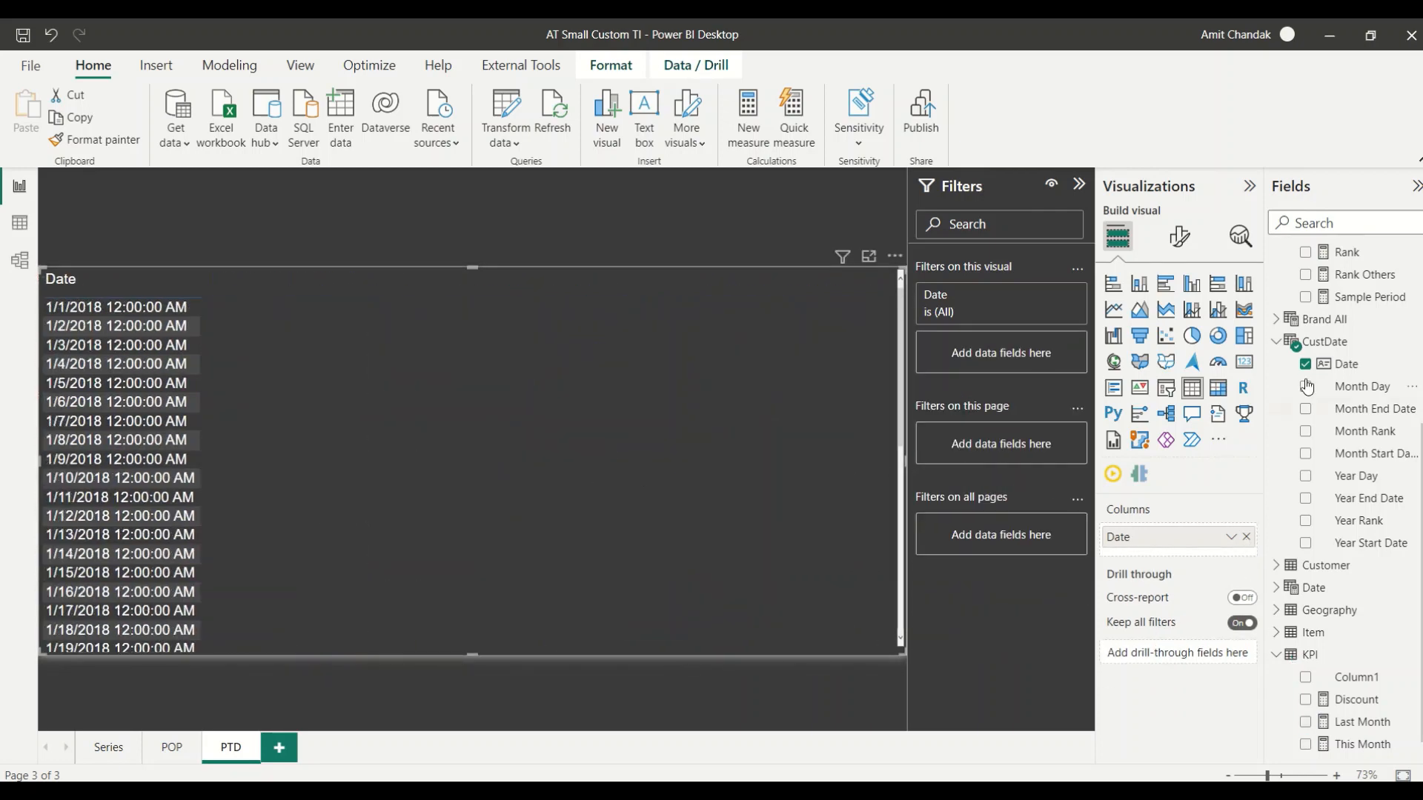
{"action": "scroll", "coordinate": [1307, 387], "scroll_direction": "up", "scroll_amount": 5}
{"action": "left_click_drag", "start_coordinate": [1357, 411], "coordinate": [369, 394]}
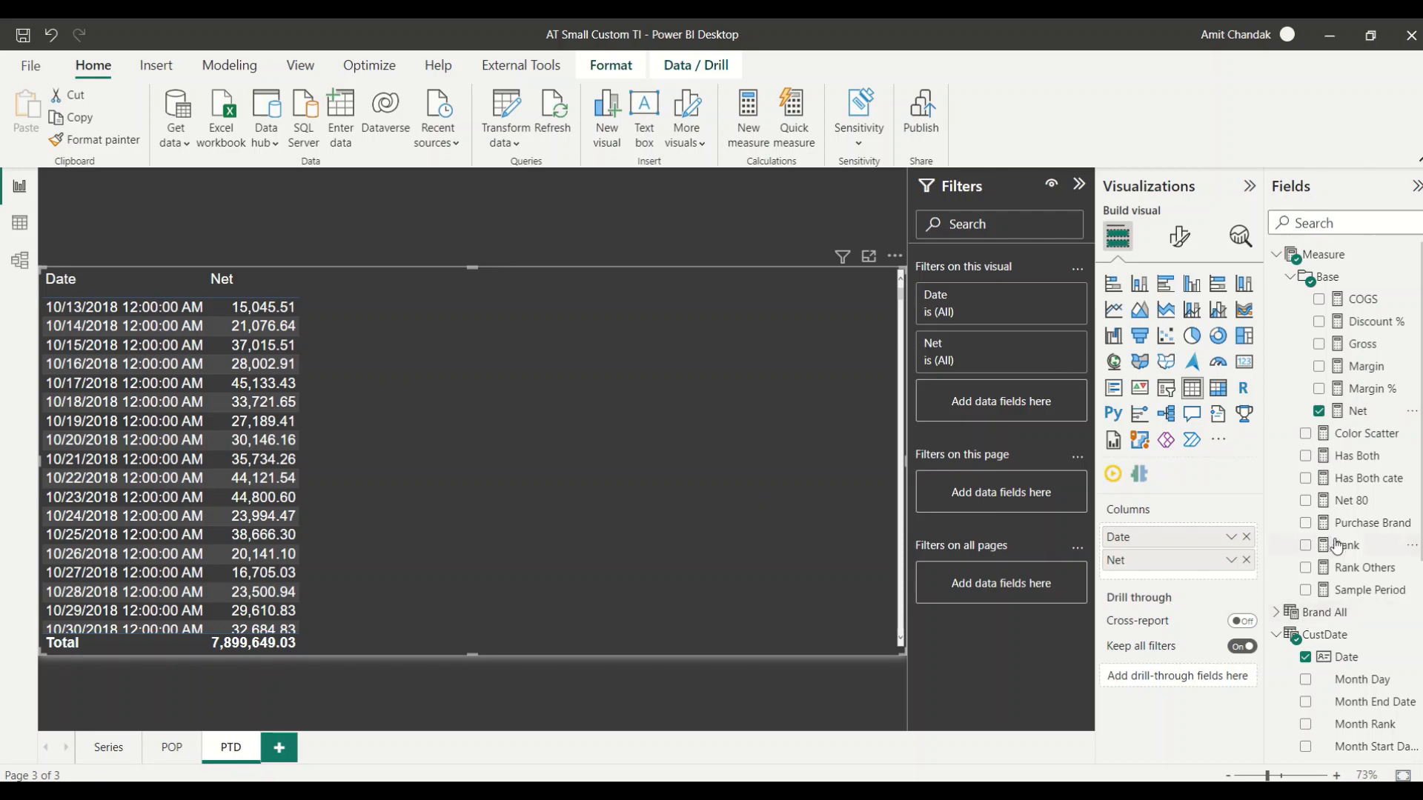
Start a new measure in the KPI table from a copy of the This Month formula and name it MTD.
{"action": "scroll", "coordinate": [1340, 545], "scroll_direction": "down", "scroll_amount": 2}
{"action": "scroll", "coordinate": [1366, 601], "scroll_direction": "down", "scroll_amount": 2}
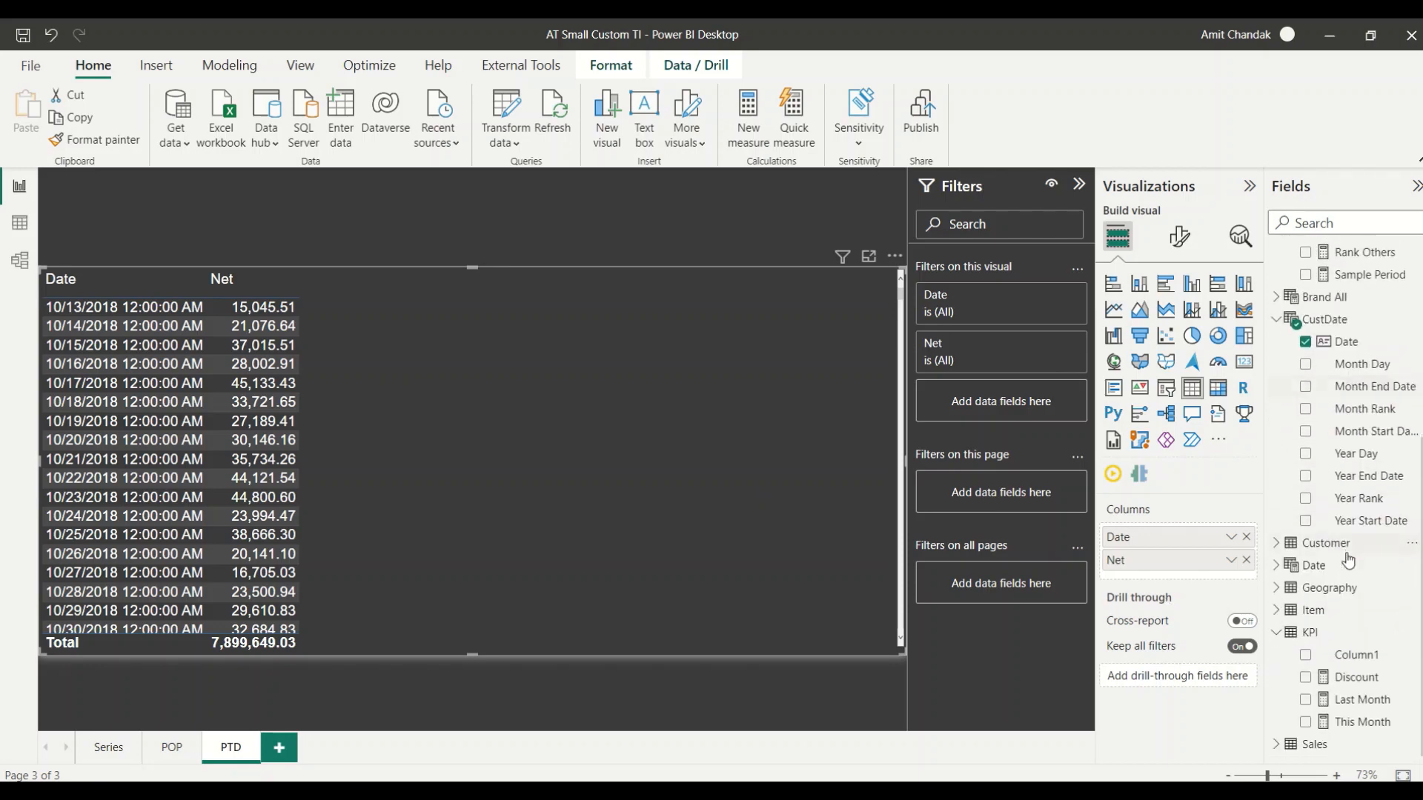
{"action": "left_click", "coordinate": [1363, 722]}
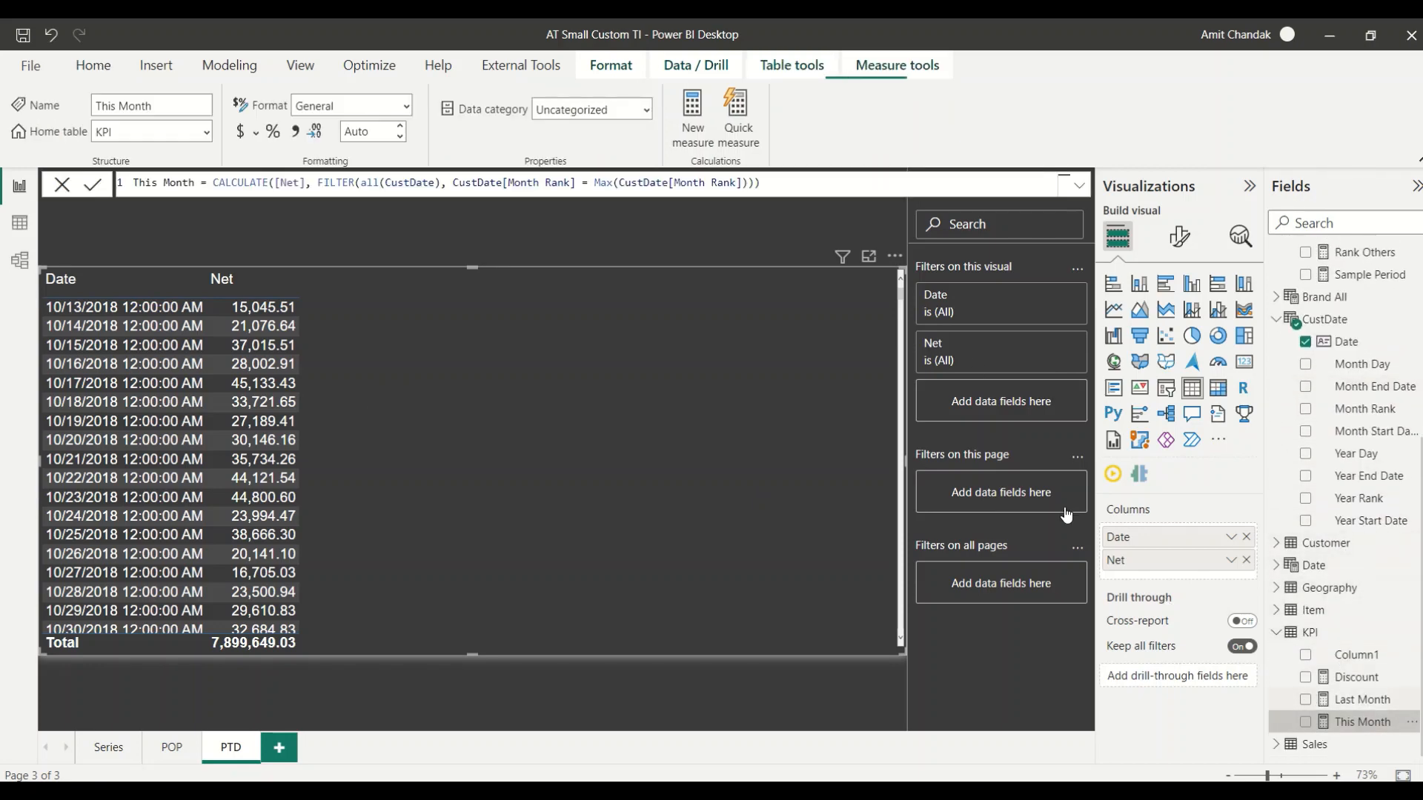
{"action": "left_click_drag", "start_coordinate": [787, 176], "coordinate": [111, 183]}
{"action": "key", "text": "ctrl+c"}
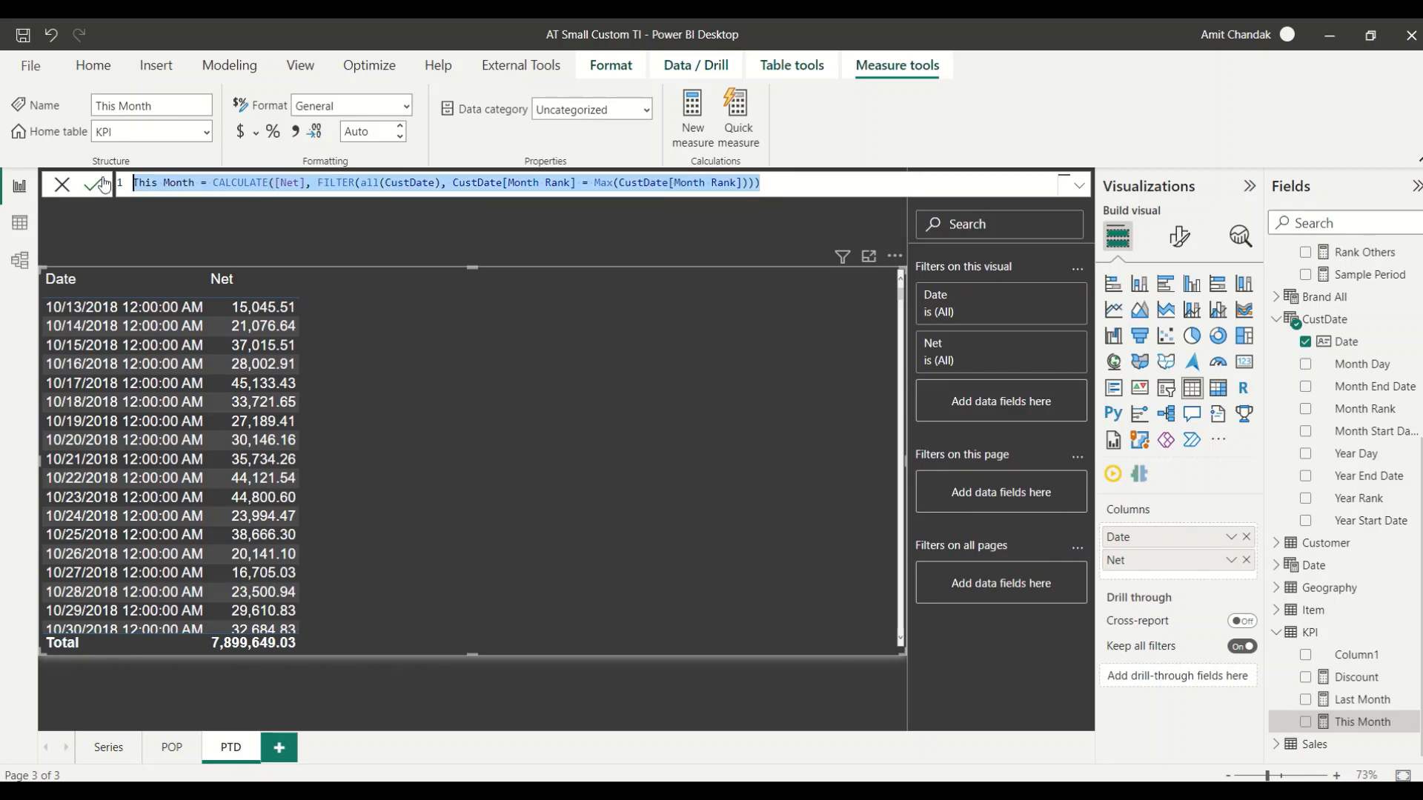
{"action": "left_click", "coordinate": [691, 132]}
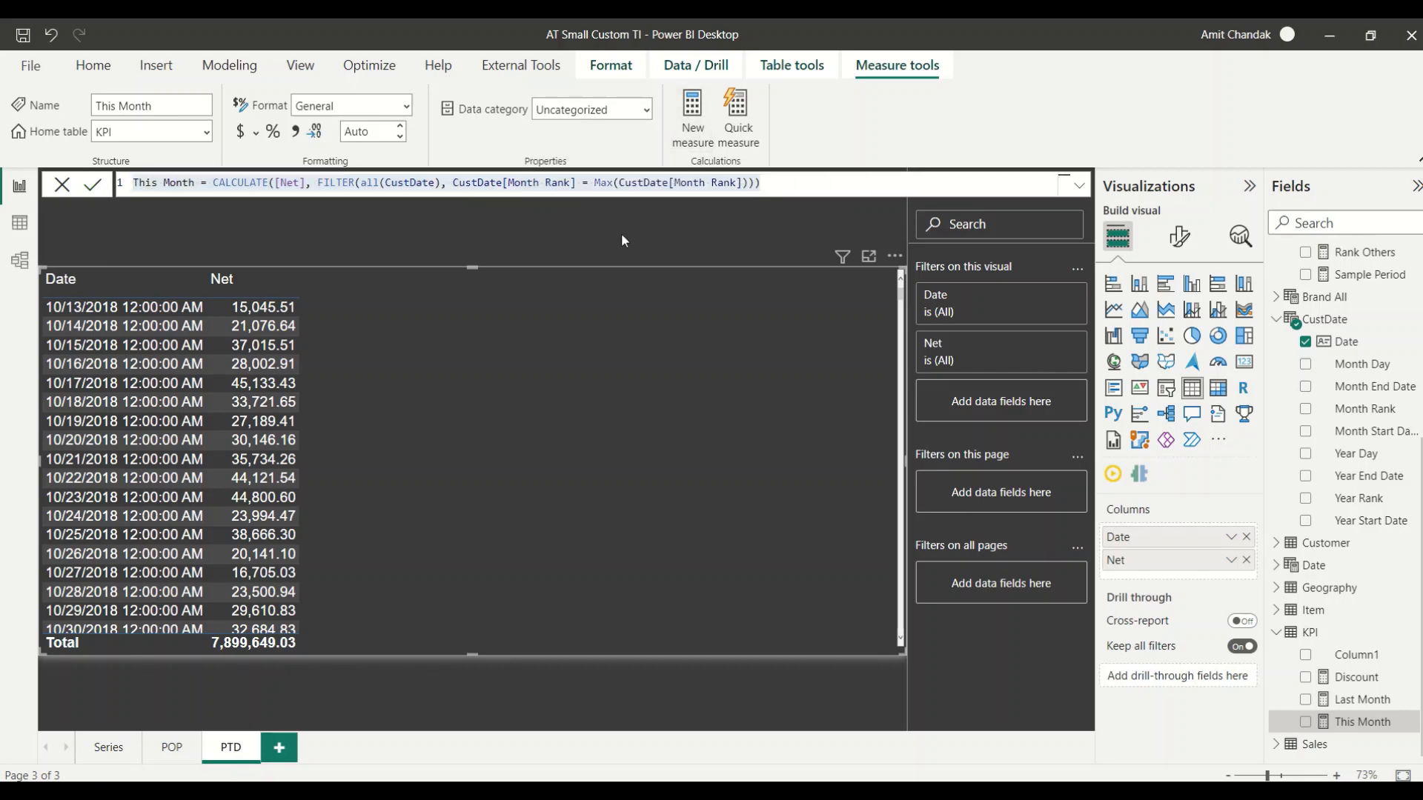
{"action": "key", "text": "ctrl+v"}
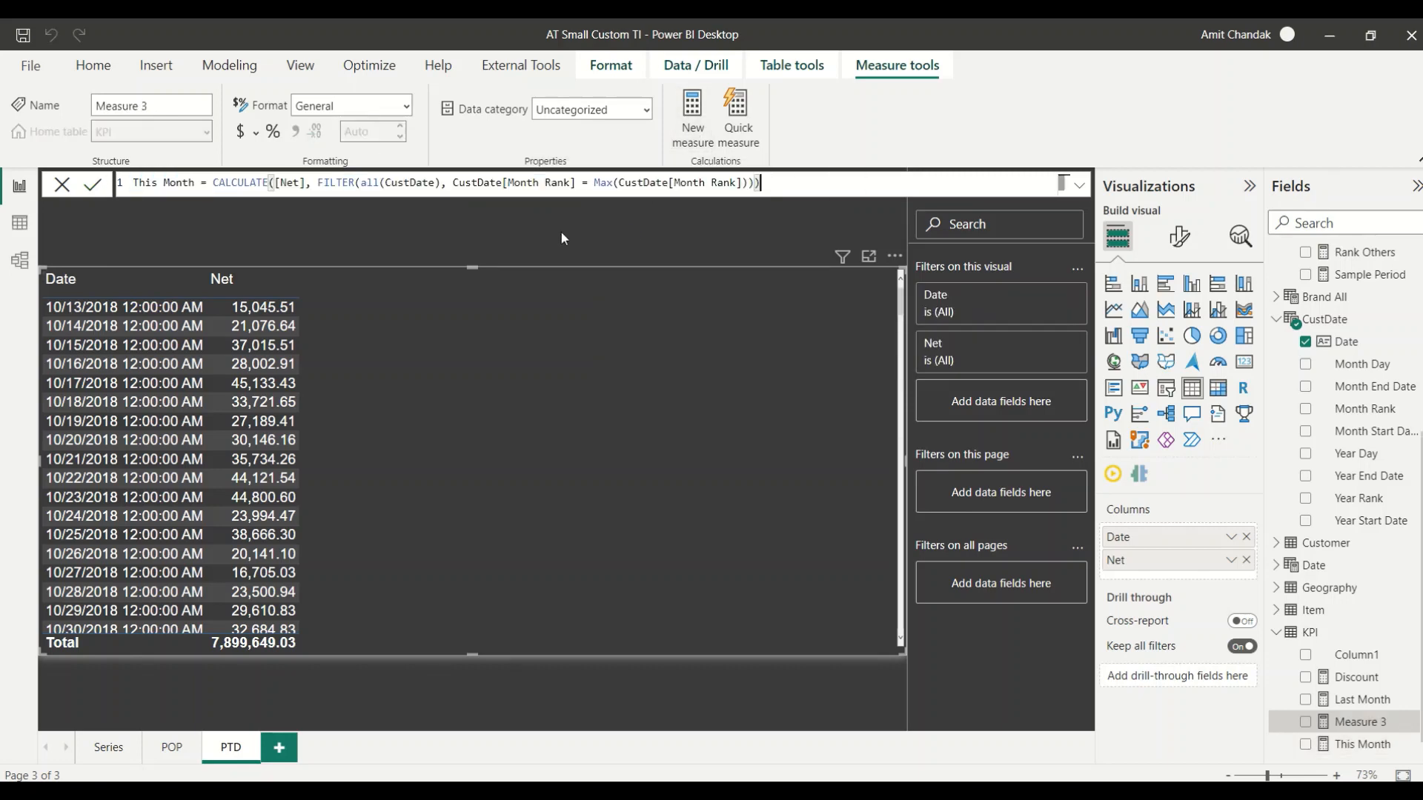
{"action": "left_click", "coordinate": [197, 182]}
{"action": "left_click_drag", "start_coordinate": [196, 182], "coordinate": [132, 183]}
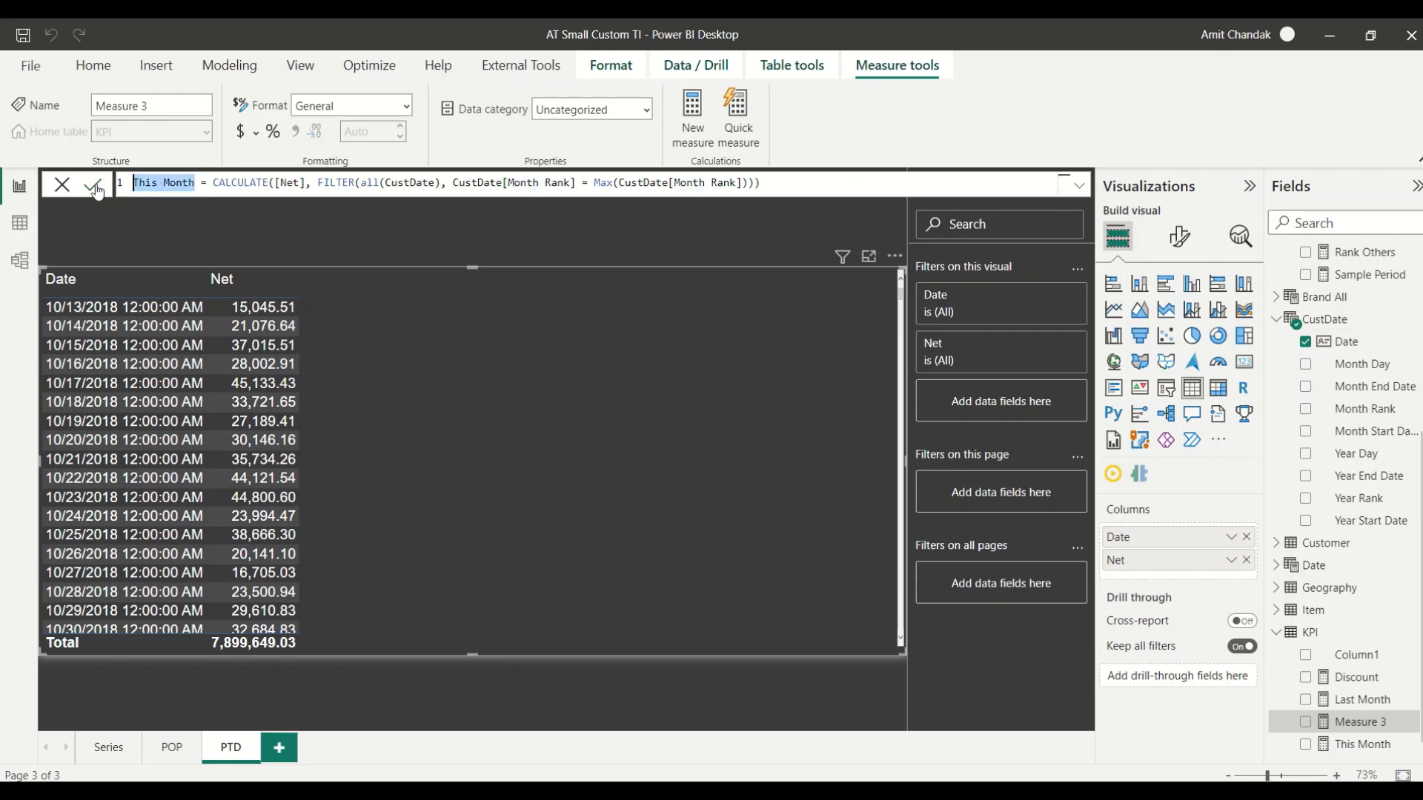
{"action": "type", "text": "MTD"}
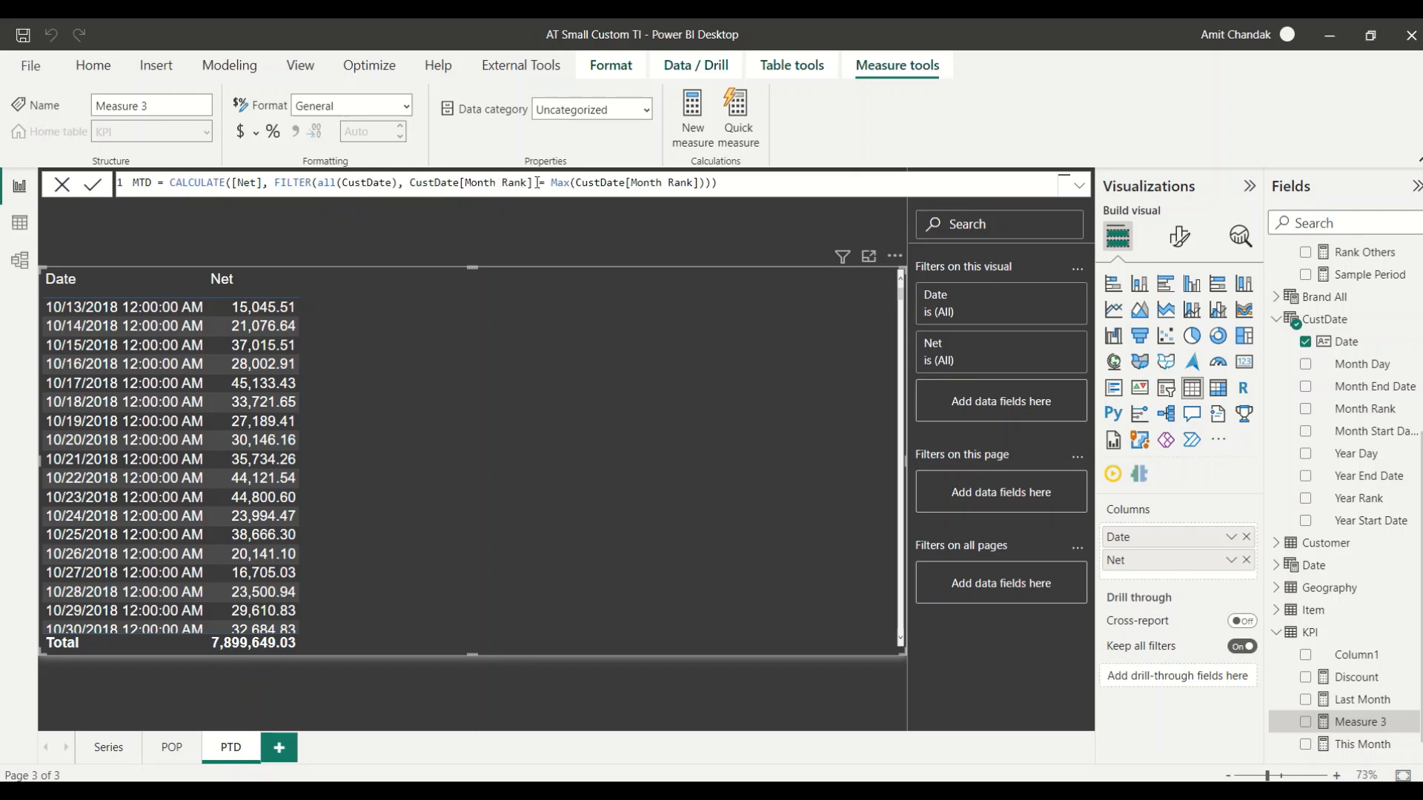
Extend the MTD measure's filter with the condition && CustDate[Month Day] <= CustDate[Month Day].
{"action": "left_click", "coordinate": [706, 182]}
{"action": "type", "text": "&& "}
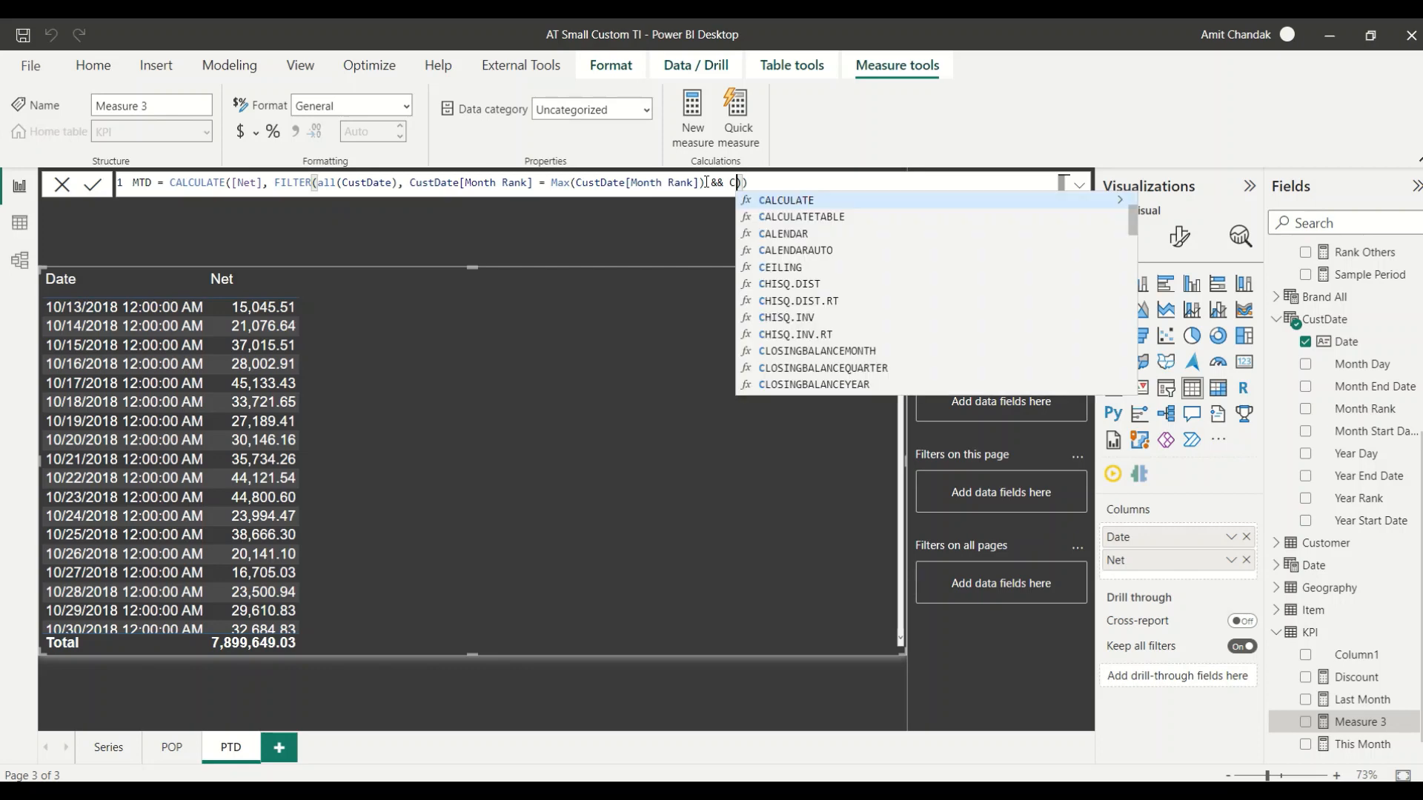
{"action": "type", "text": "Month"}
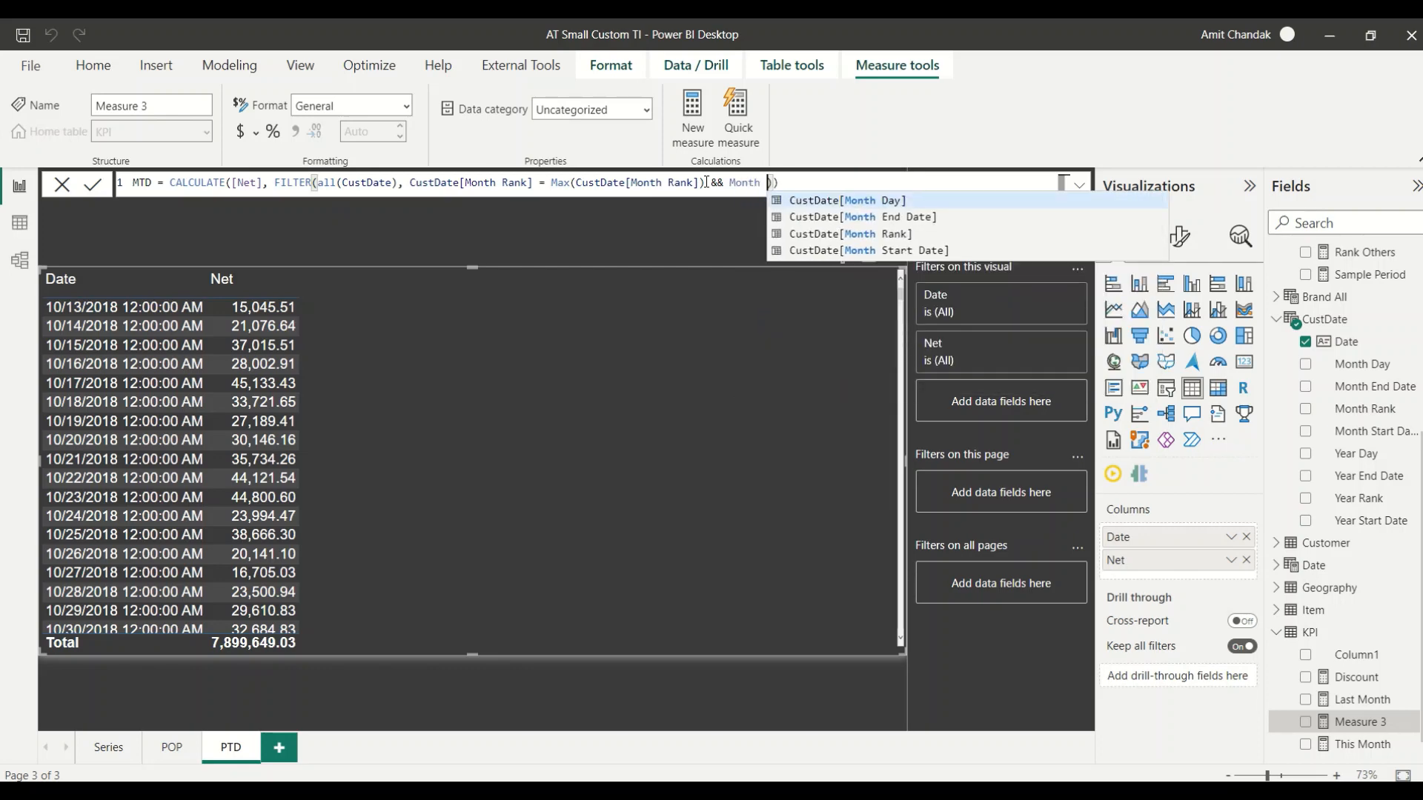
{"action": "key", "text": "Tab"}
{"action": "type", "text": "<= M"}
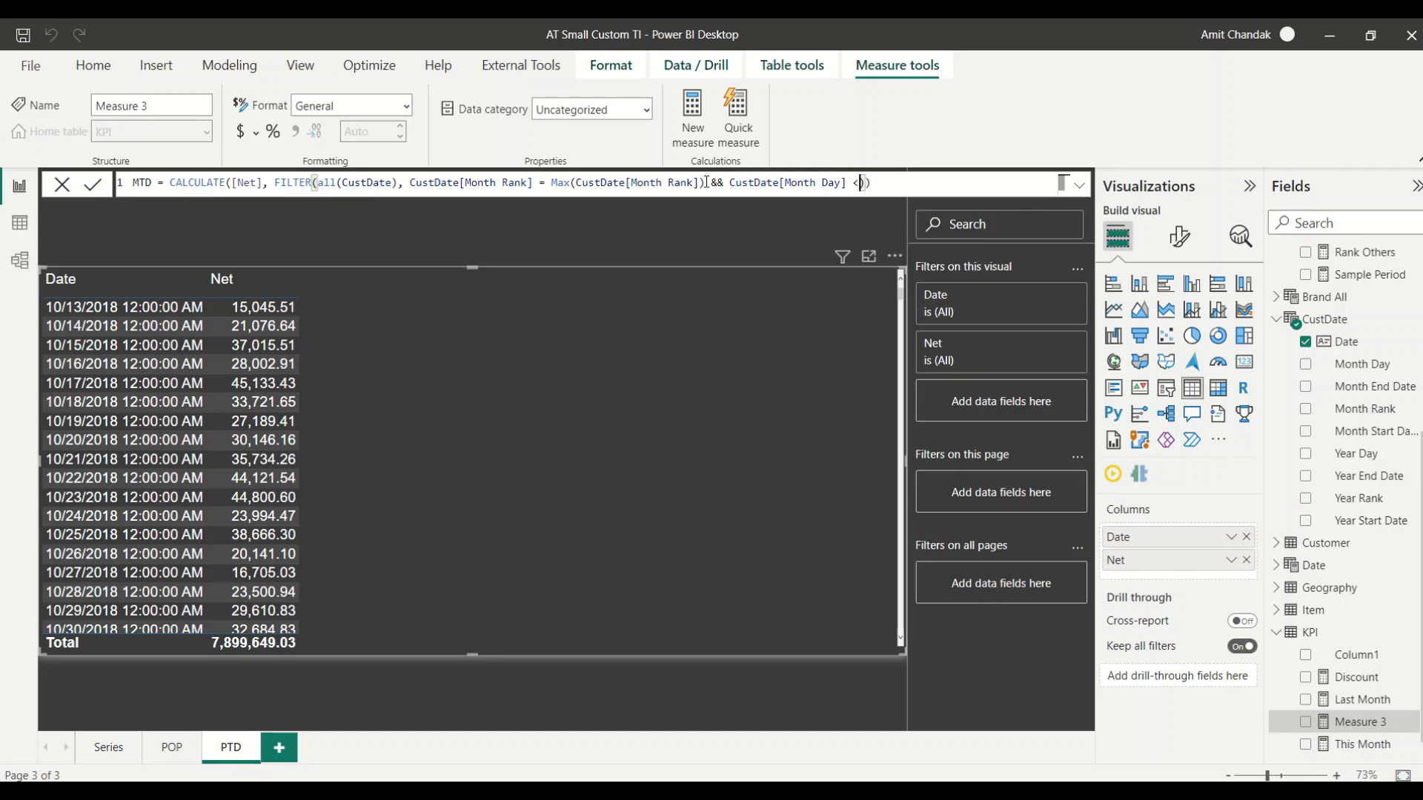
{"action": "type", "text": "onth"}
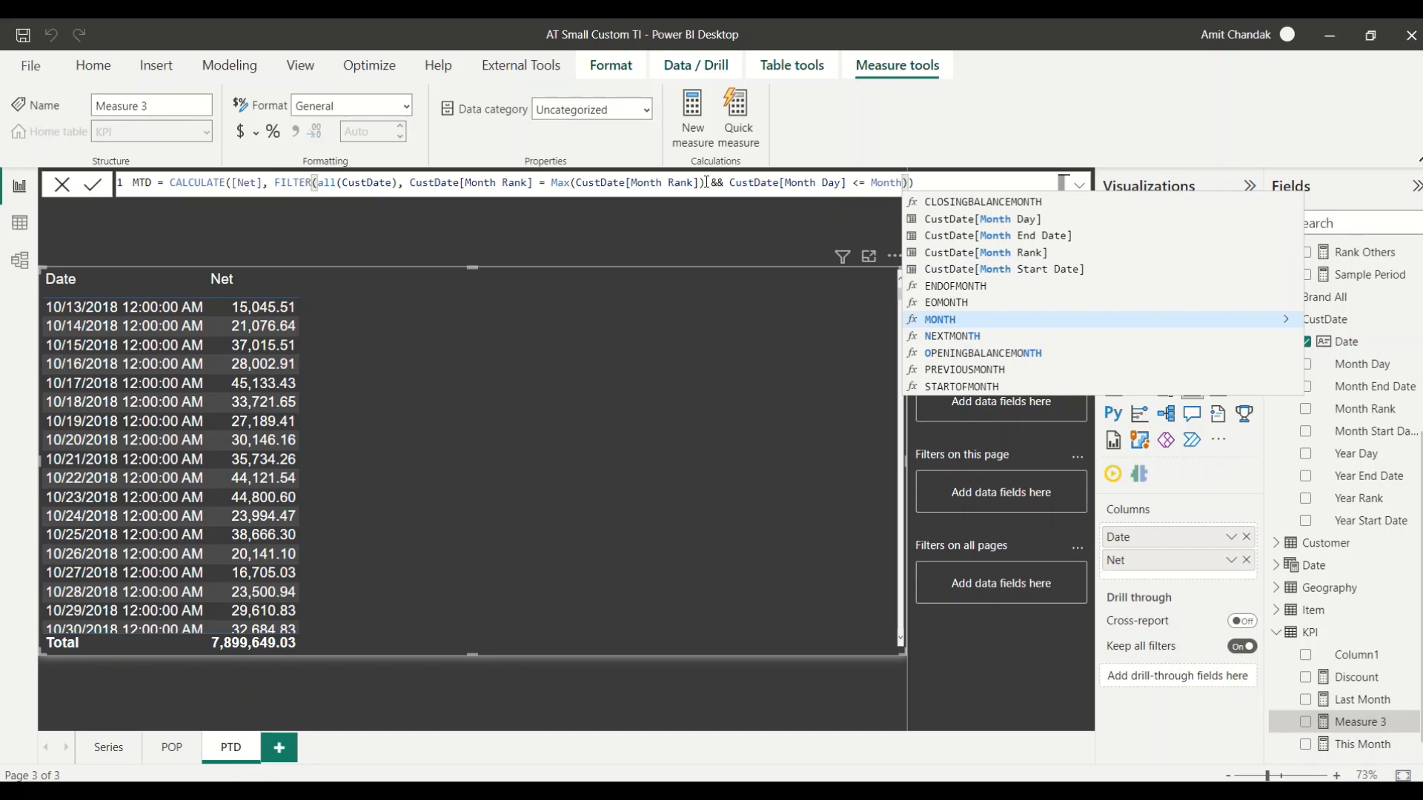
{"action": "key", "text": "Up"}
{"action": "key", "text": "Up"}
{"action": "key", "text": "Up"}
{"action": "key", "text": "Up"}
{"action": "key", "text": "Up"}
{"action": "key", "text": "Up"}
{"action": "key", "text": "Tab"}
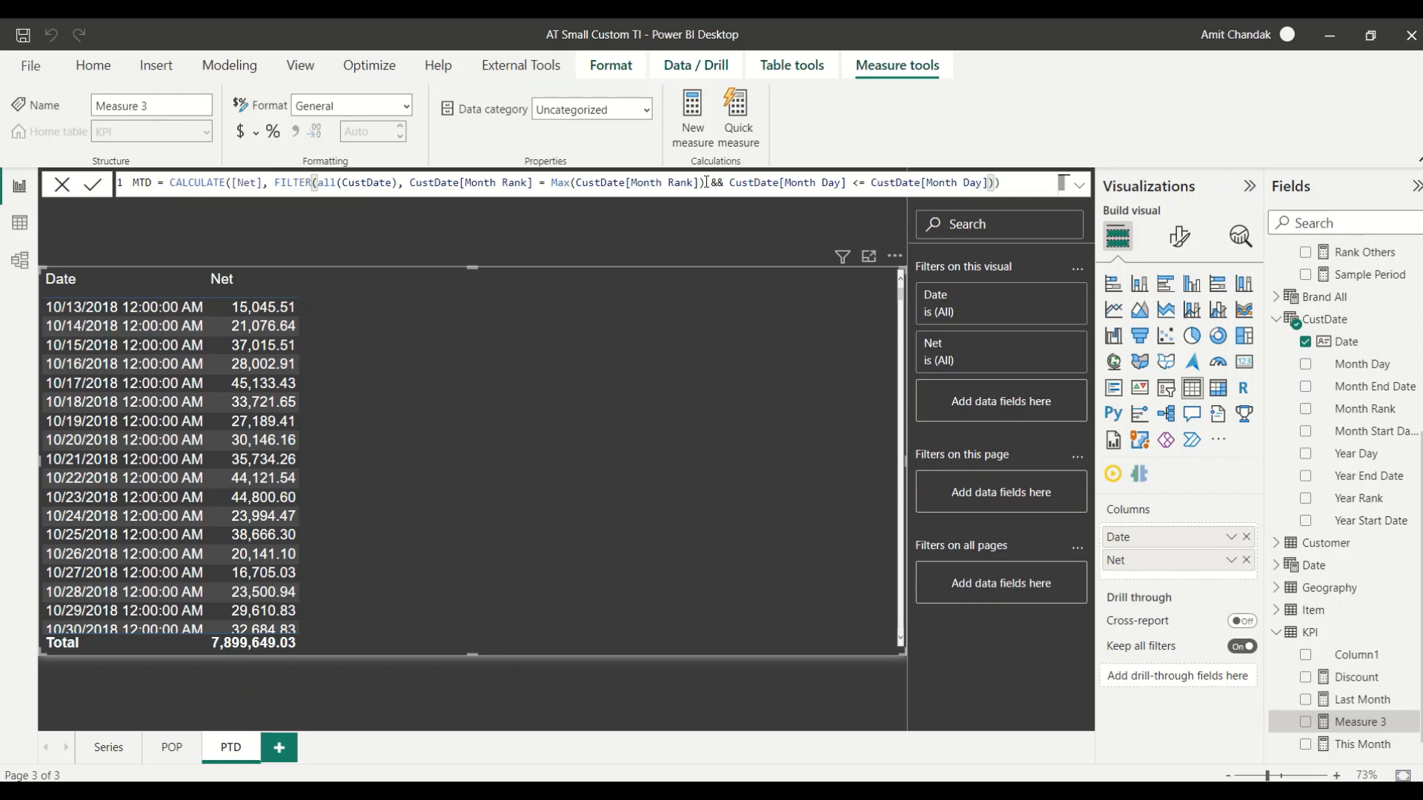
Wrap the second CustDate[Month Day] in the MTD filter in max(), close the parentheses and commit the measure.
{"action": "left_click", "coordinate": [871, 182]}
{"action": "type", "text": "max("}
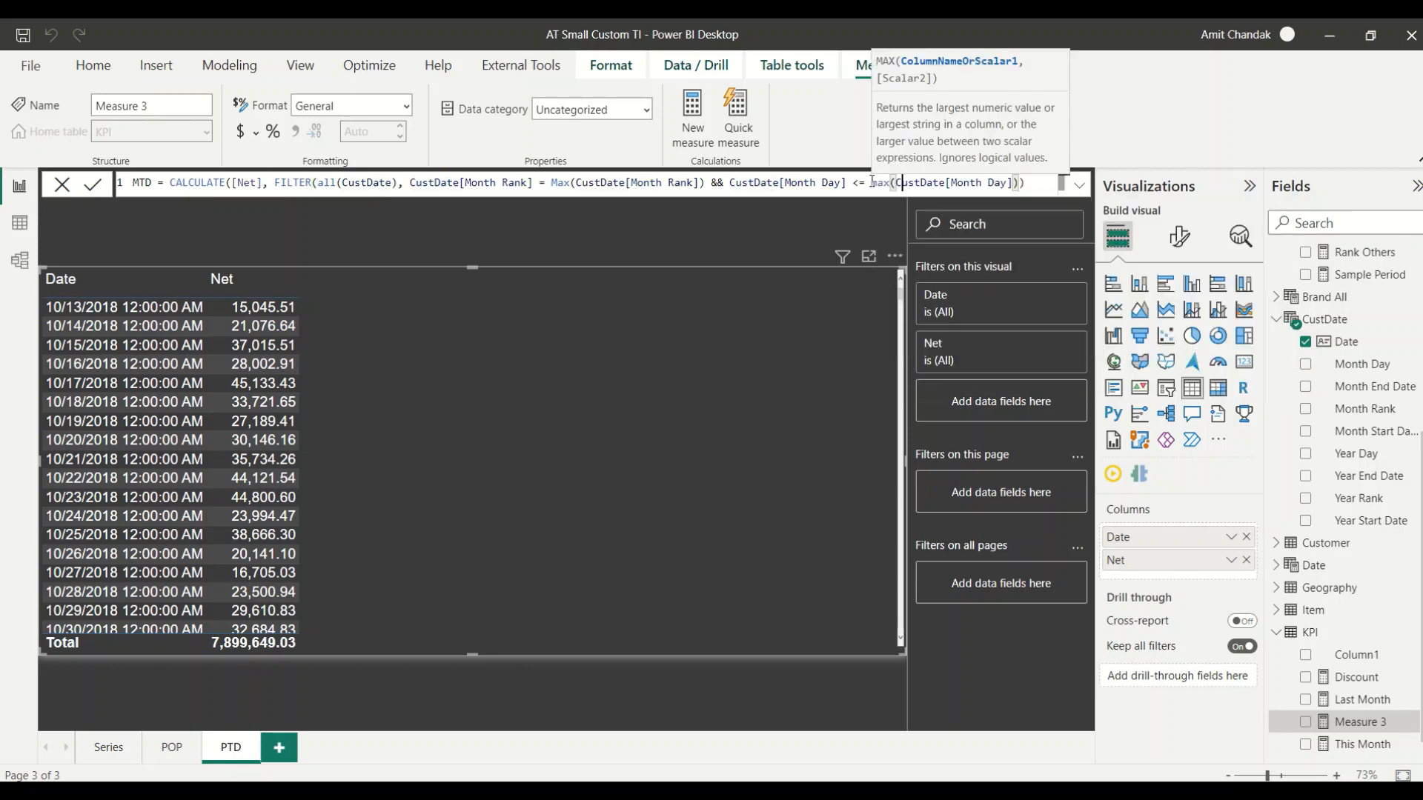
{"action": "key", "text": "Right"}
{"action": "key", "text": "Right"}
{"action": "key", "text": "Right"}
{"action": "key", "text": "Right"}
{"action": "key", "text": "Right"}
{"action": "key", "text": "Right"}
{"action": "key", "text": "Right"}
{"action": "key", "text": "Right"}
{"action": "key", "text": "Right"}
{"action": "key", "text": "Right"}
{"action": "key", "text": "Right"}
{"action": "key", "text": "Right"}
{"action": "key", "text": "Right"}
{"action": "key", "text": "Right"}
{"action": "key", "text": "Right"}
{"action": "key", "text": "Right"}
{"action": "key", "text": "Right"}
{"action": "key", "text": "Right"}
{"action": "key", "text": "Right"}
{"action": "key", "text": "Right"}
{"action": "key", "text": "Right"}
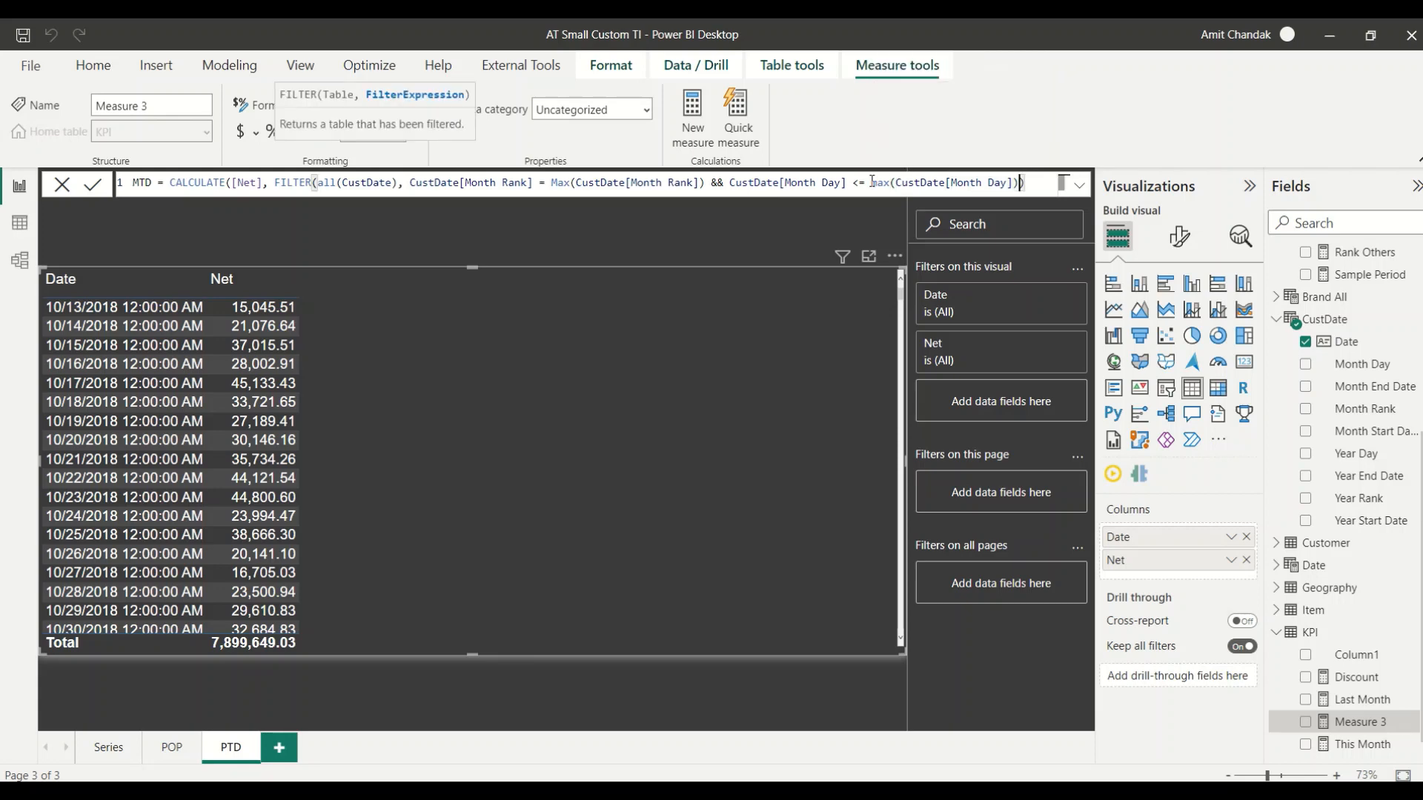
{"action": "type", "text": ")"}
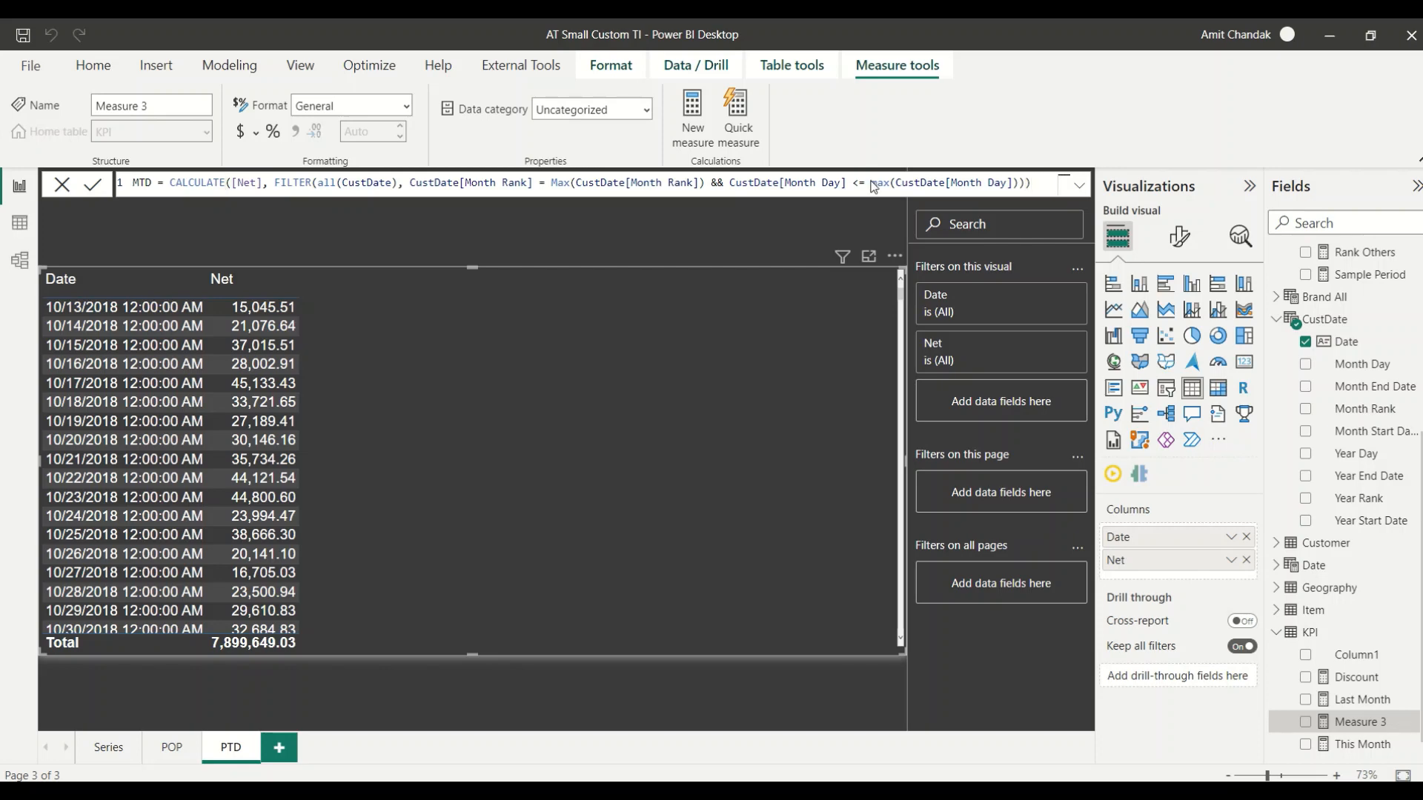
{"action": "key", "text": "Return"}
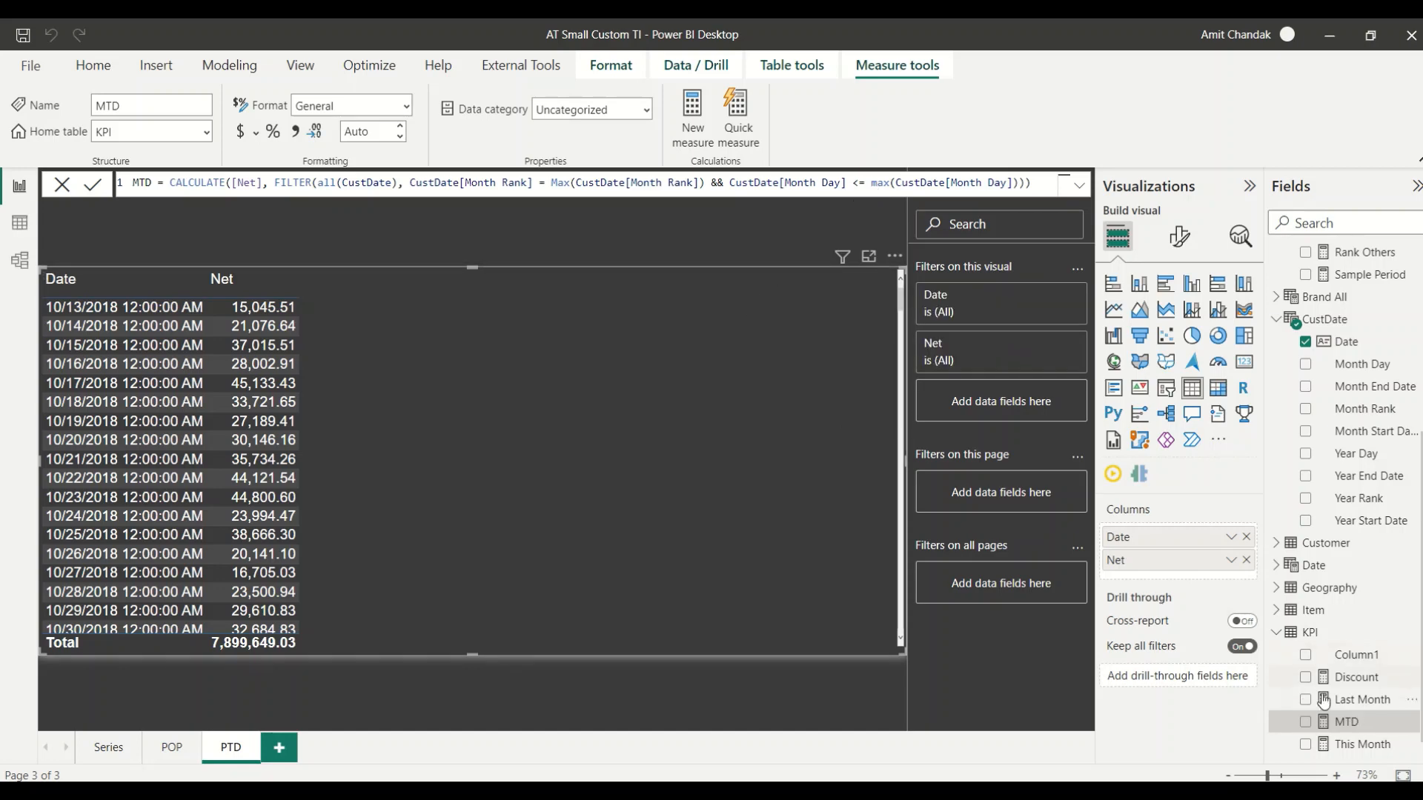
Add MTD to the Date and Net table and check its daily values across the custom month boundaries.
{"action": "left_click_drag", "start_coordinate": [1347, 722], "coordinate": [404, 313]}
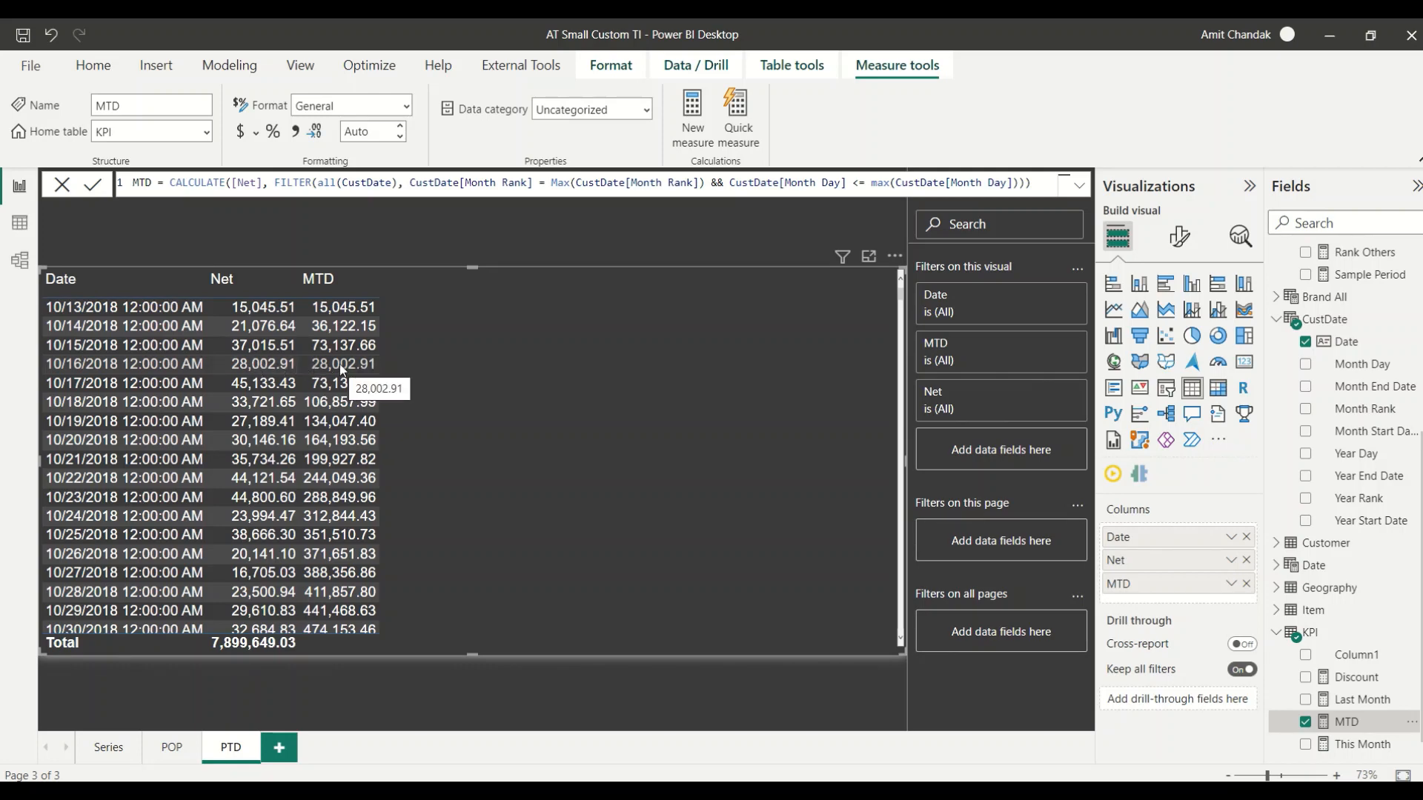
{"action": "scroll", "coordinate": [334, 362], "scroll_direction": "down", "scroll_amount": 1}
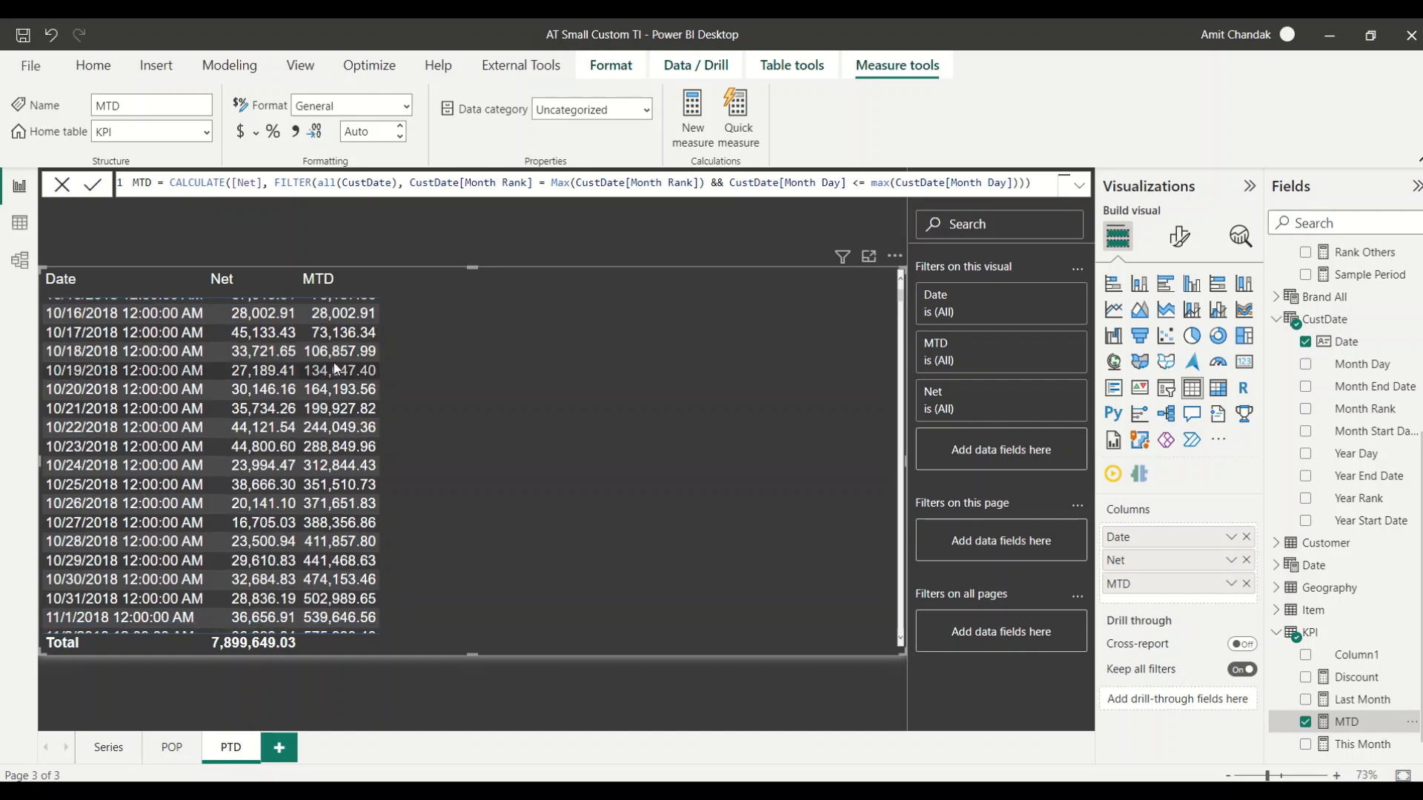
{"action": "scroll", "coordinate": [333, 362], "scroll_direction": "down", "scroll_amount": 6}
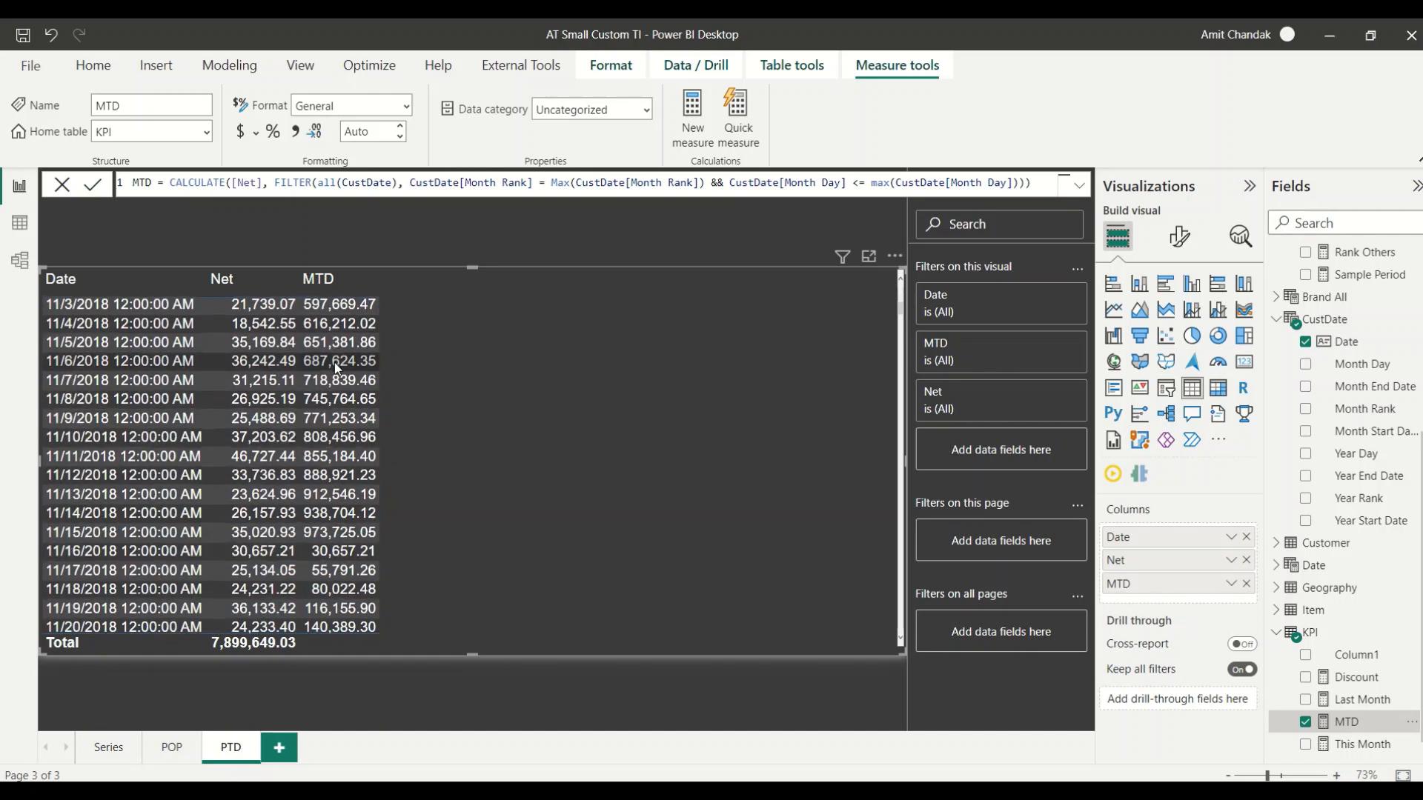
{"action": "scroll", "coordinate": [335, 363], "scroll_direction": "down", "scroll_amount": 1}
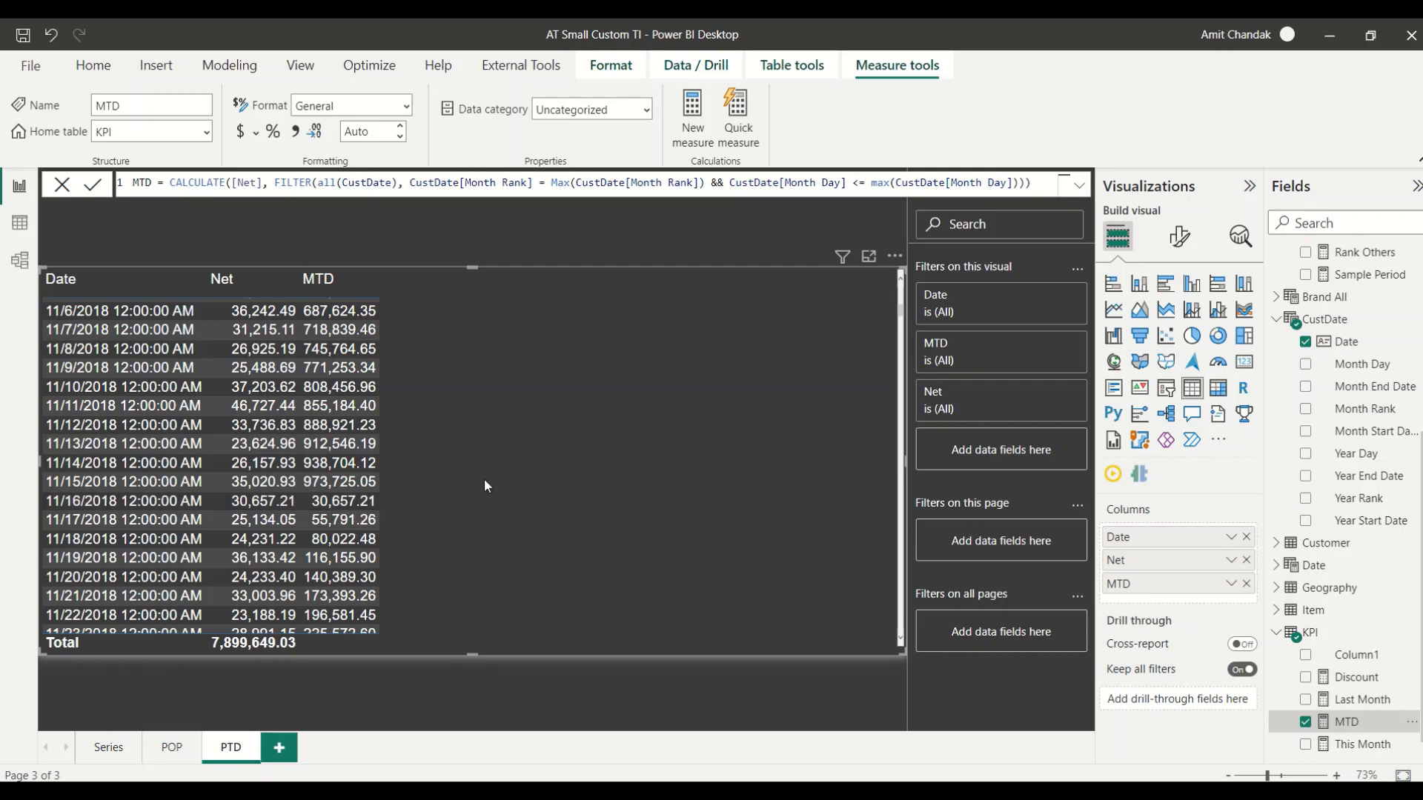
Start a new measure in the KPI table from a copy of the MTD formula and name it LMTD.
{"action": "triple_click", "coordinate": [447, 183]}
{"action": "key", "text": "ctrl+c"}
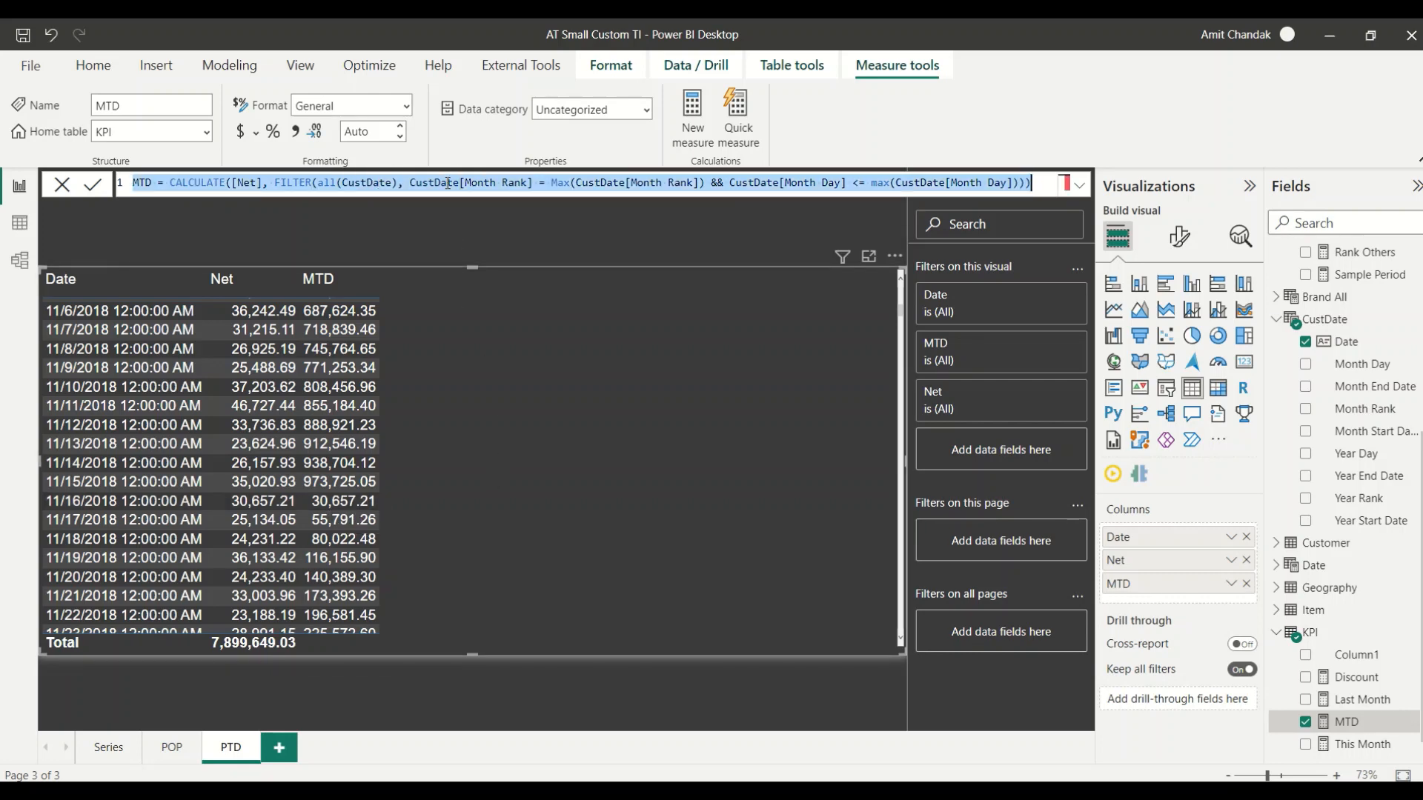
{"action": "left_click", "coordinate": [696, 130]}
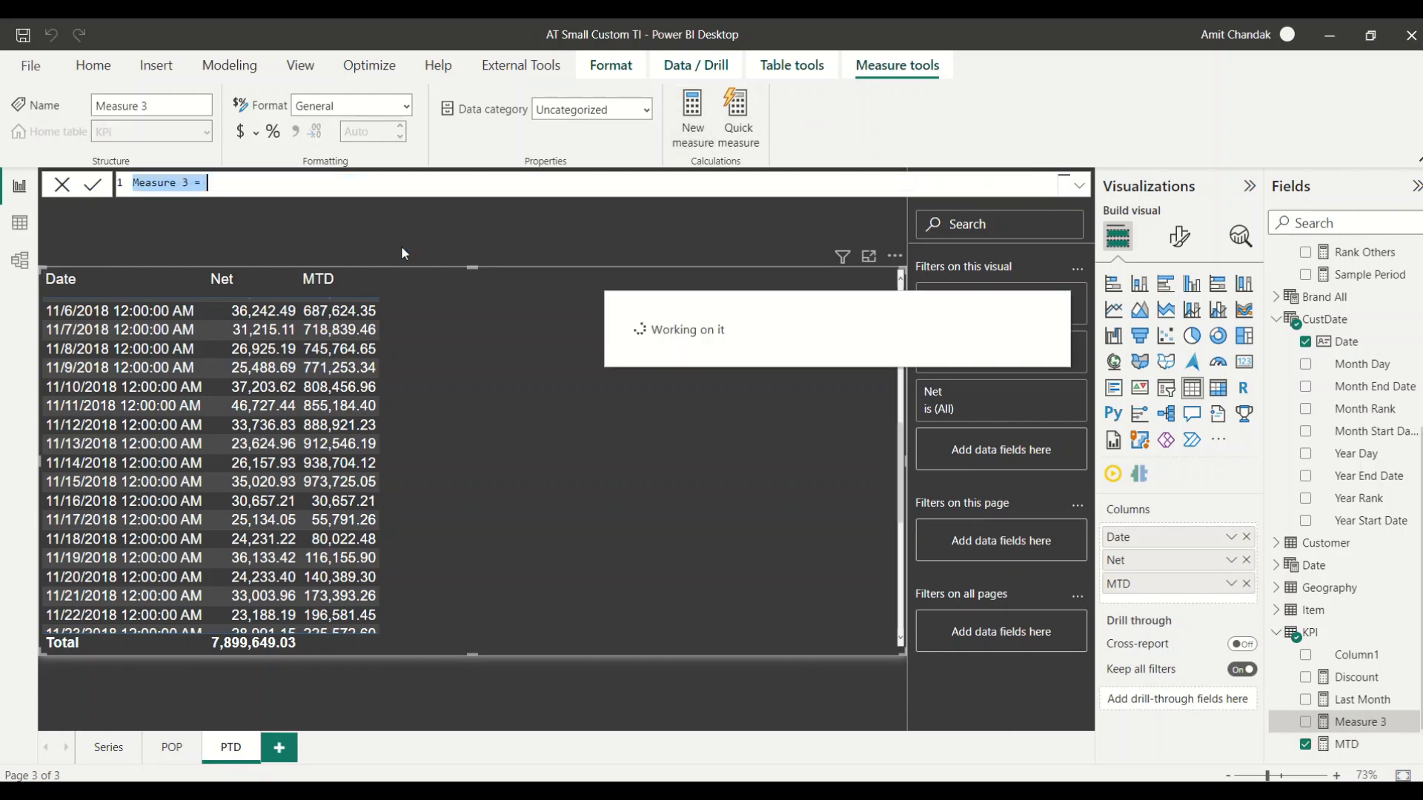
{"action": "key", "text": "ctrl+v"}
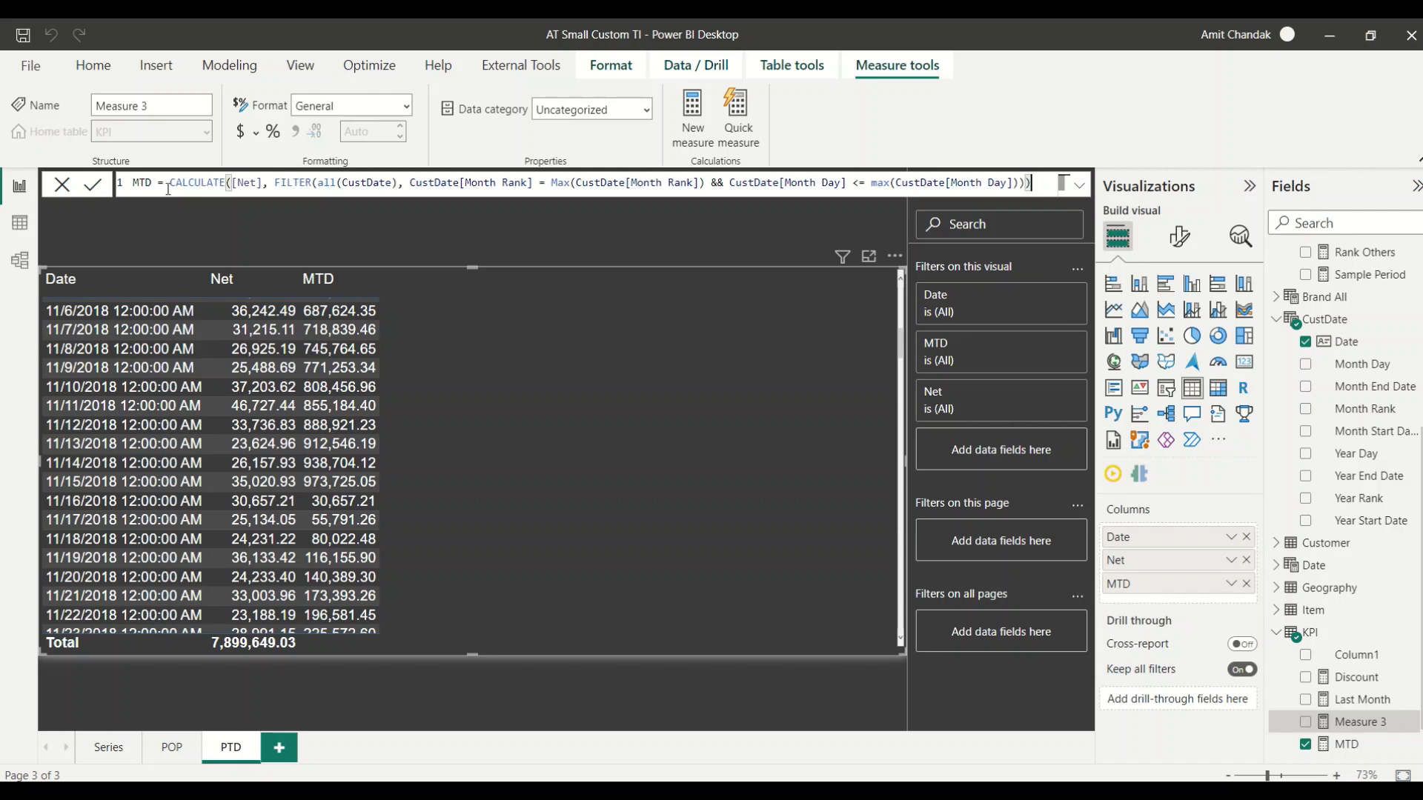
{"action": "left_click", "coordinate": [135, 183]}
{"action": "type", "text": "L"}
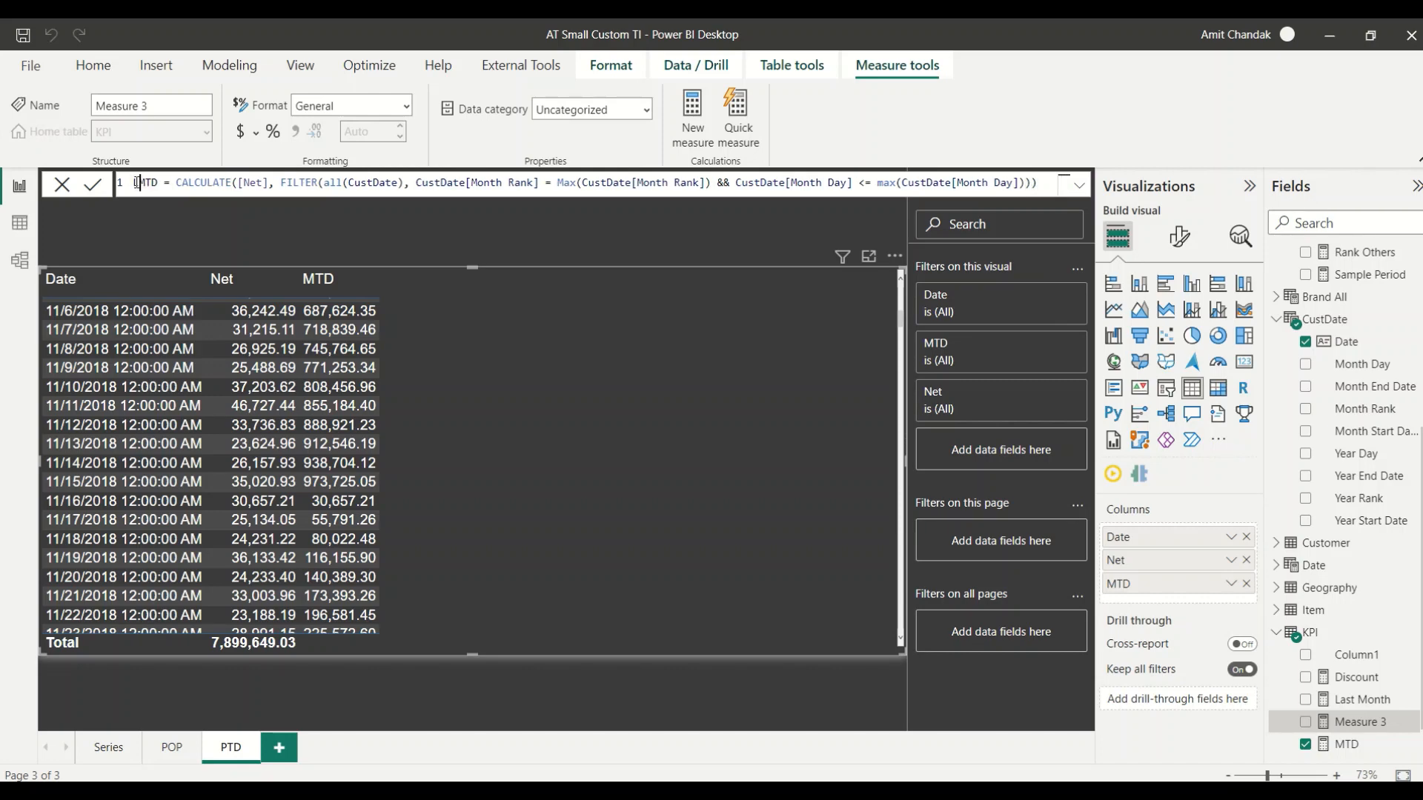
Subtract 1 from Max(CustDate[Month Rank]) in the LMTD formula and commit the measure.
{"action": "left_click", "coordinate": [712, 183]}
{"action": "type", "text": "-1"}
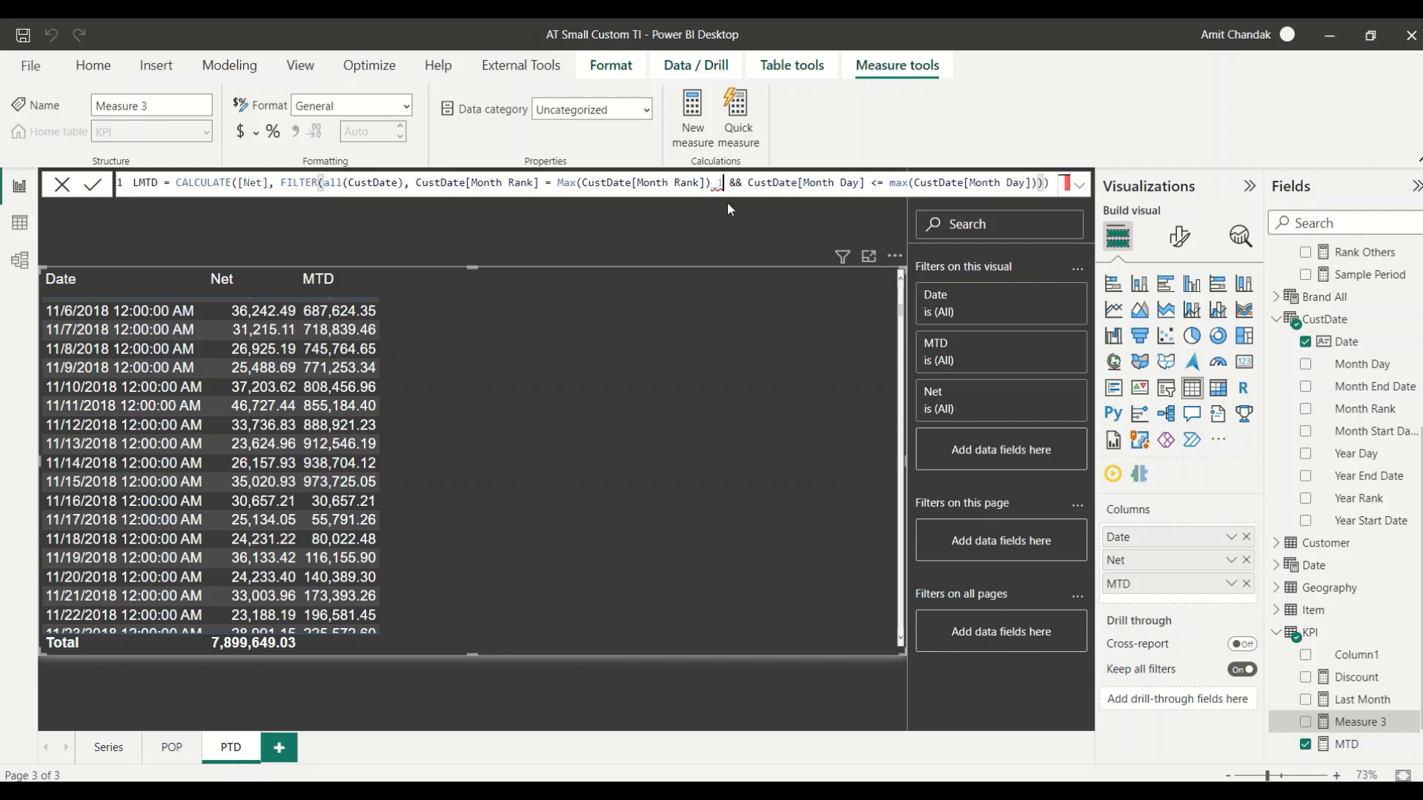
{"action": "left_click", "coordinate": [718, 186]}
{"action": "key", "text": "BackSpace"}
{"action": "type", "text": "-"}
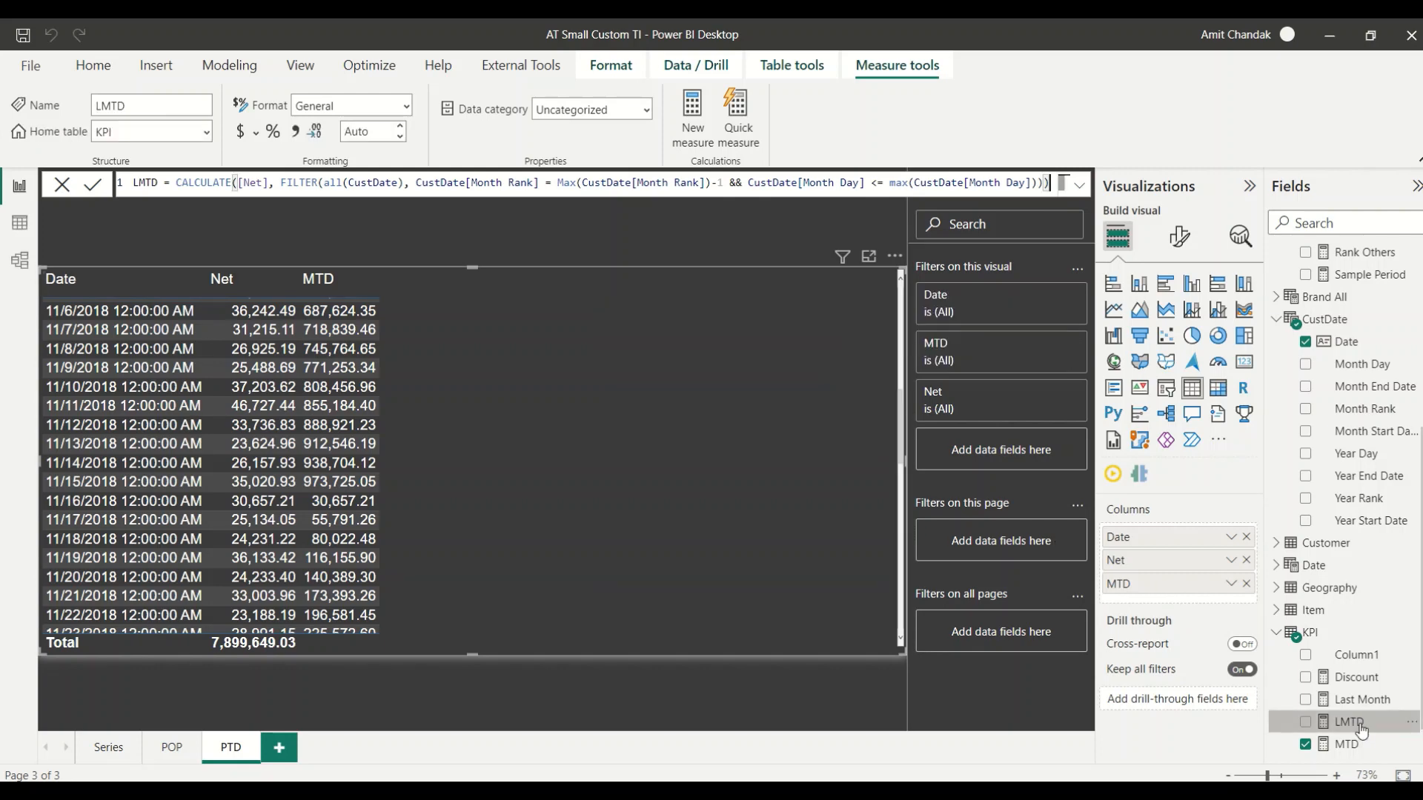
Add LMTD to the table visual and compare its daily values with MTD across the custom months.
{"action": "left_click_drag", "start_coordinate": [1349, 722], "coordinate": [528, 347]}
{"action": "scroll", "coordinate": [474, 332], "scroll_direction": "up", "scroll_amount": 5}
{"action": "scroll", "coordinate": [426, 390], "scroll_direction": "down", "scroll_amount": 6}
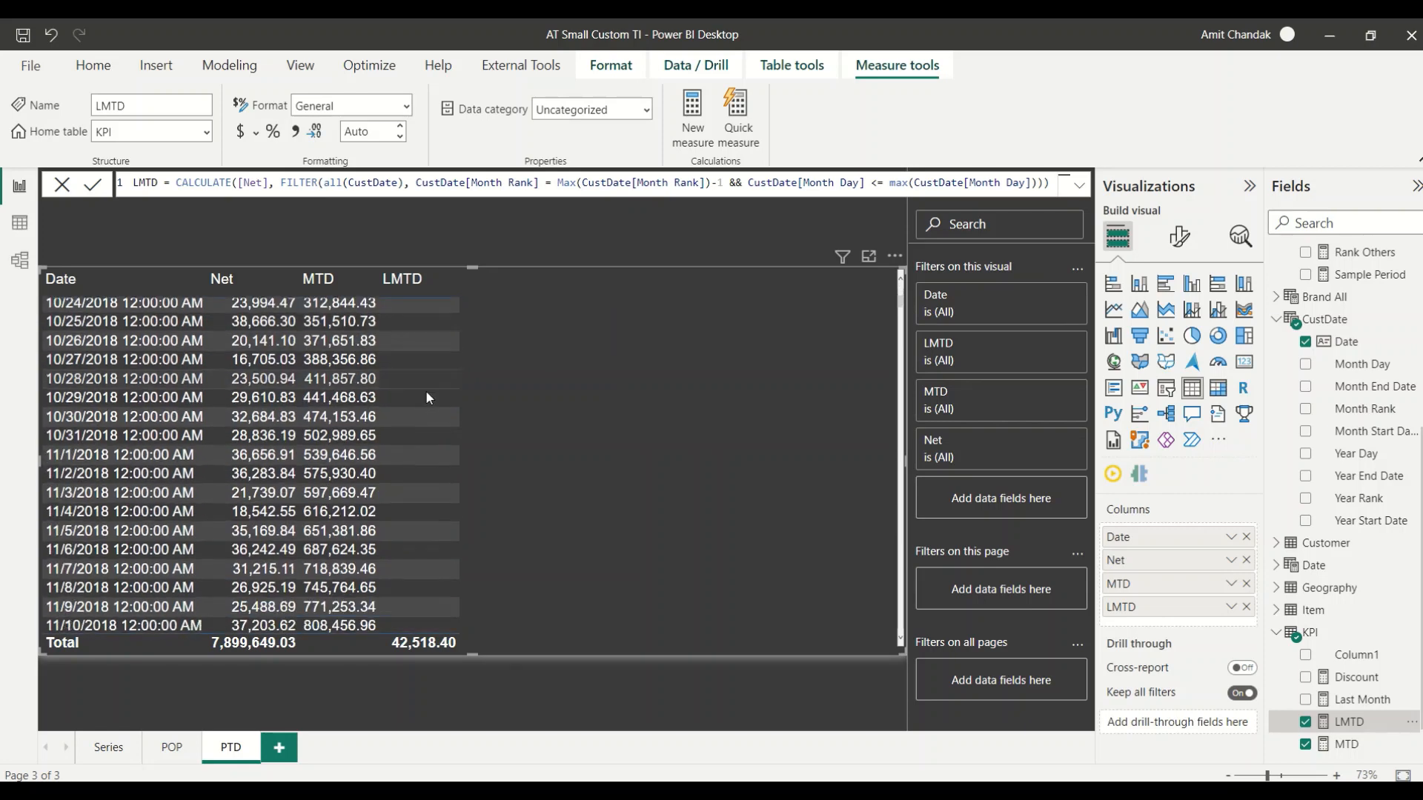
{"action": "scroll", "coordinate": [413, 415], "scroll_direction": "down", "scroll_amount": 4}
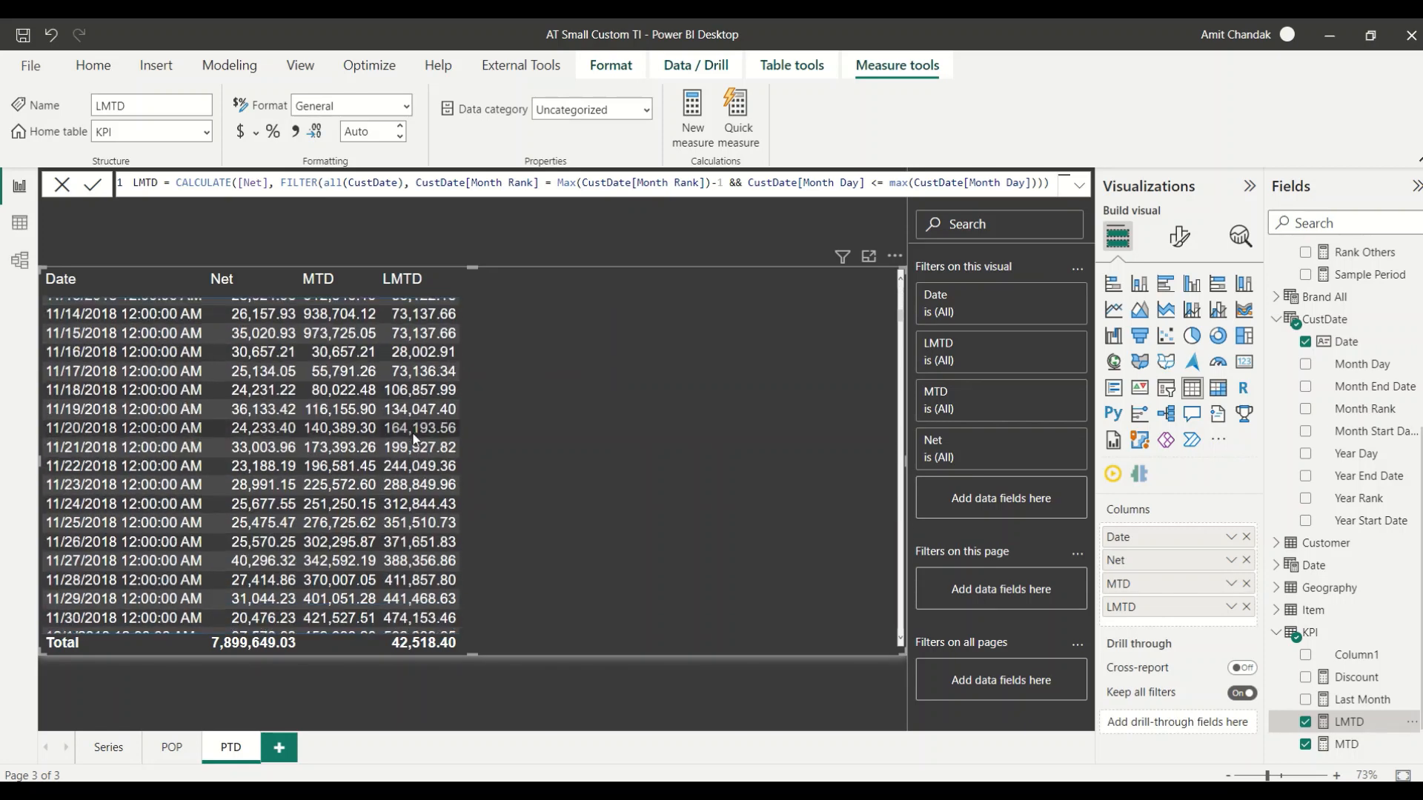
{"action": "scroll", "coordinate": [415, 438], "scroll_direction": "down", "scroll_amount": 5}
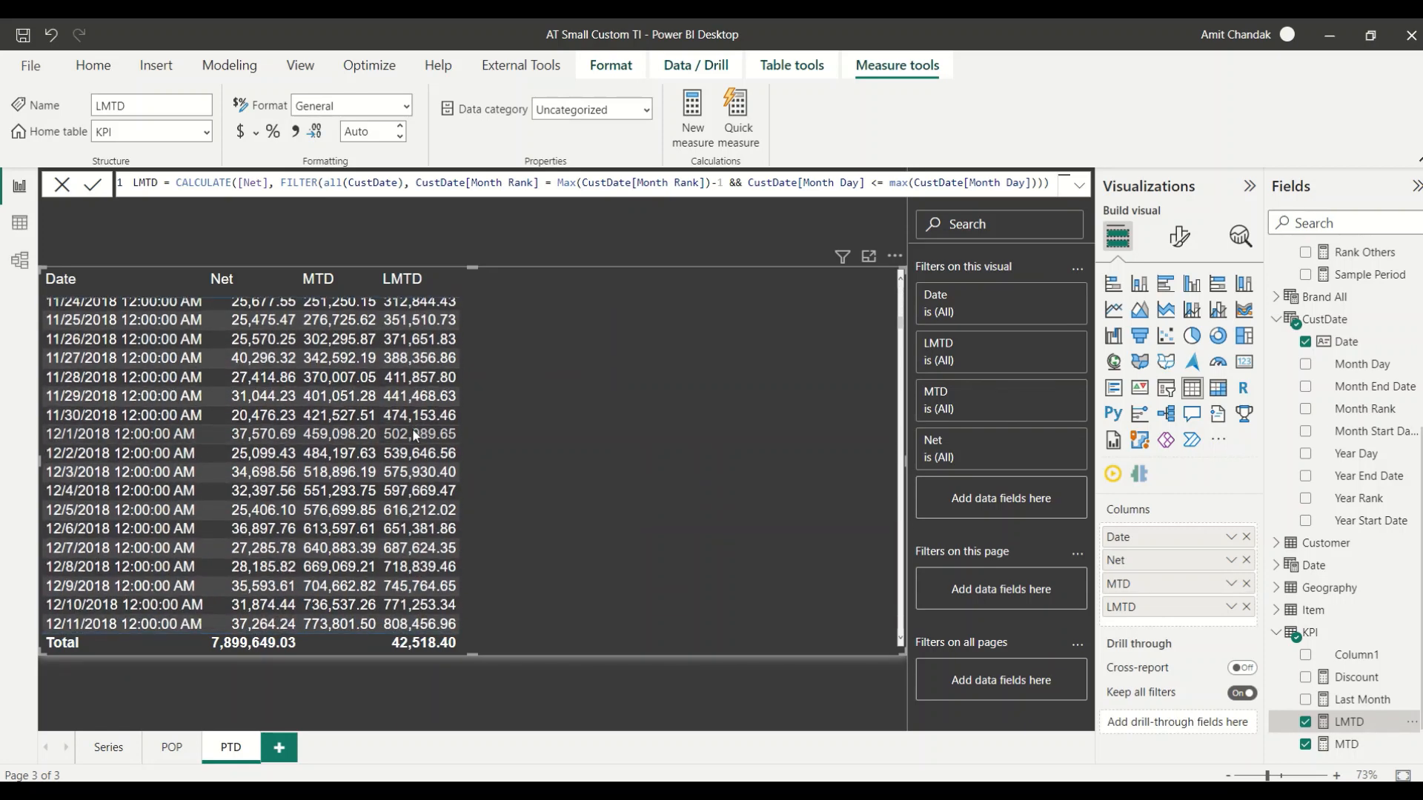
{"action": "scroll", "coordinate": [414, 436], "scroll_direction": "down", "scroll_amount": 2}
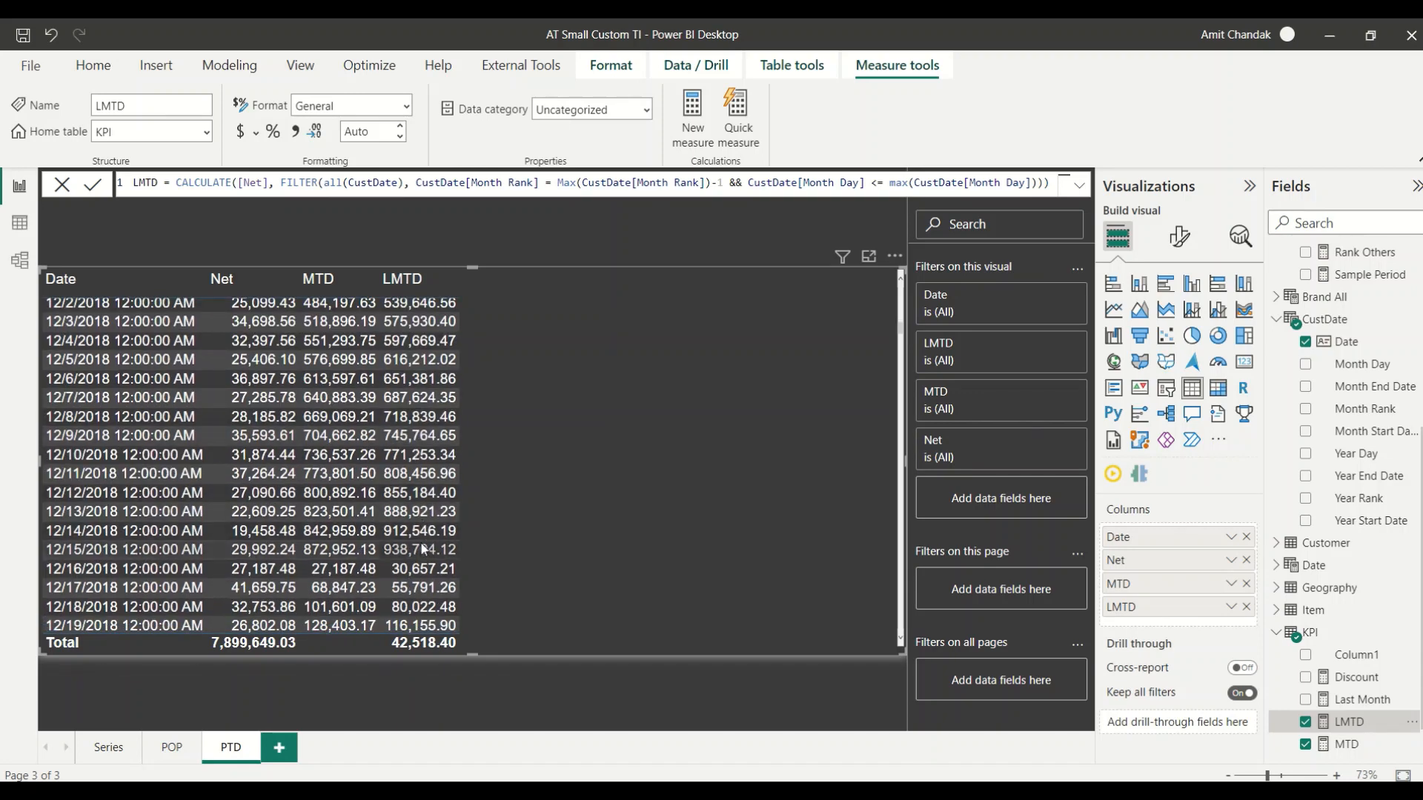
{"action": "scroll", "coordinate": [421, 544], "scroll_direction": "up", "scroll_amount": 12}
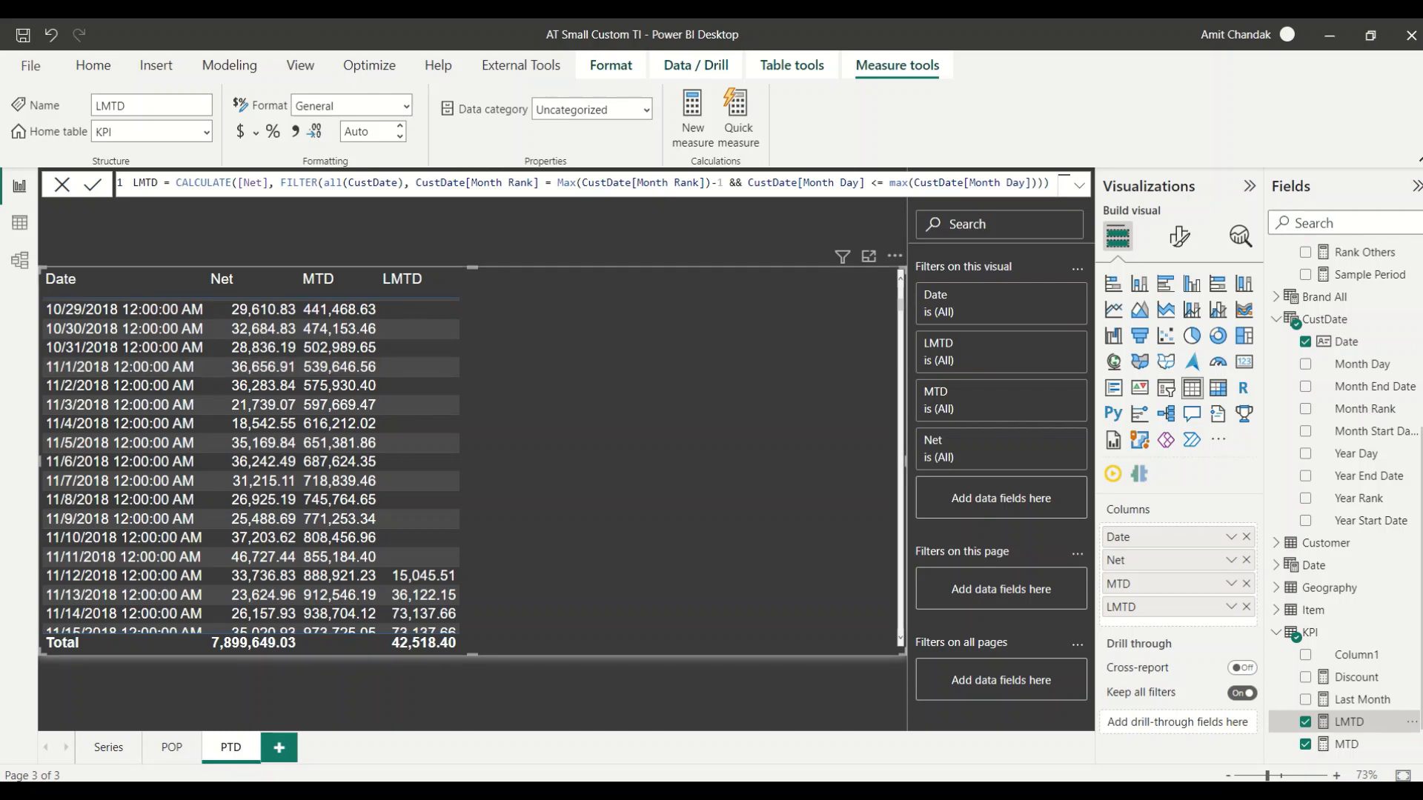
Start a new measure in the KPI table from a copy of the This Month formula and name it This Year.
{"action": "scroll", "coordinate": [1349, 700], "scroll_direction": "down", "scroll_amount": 1}
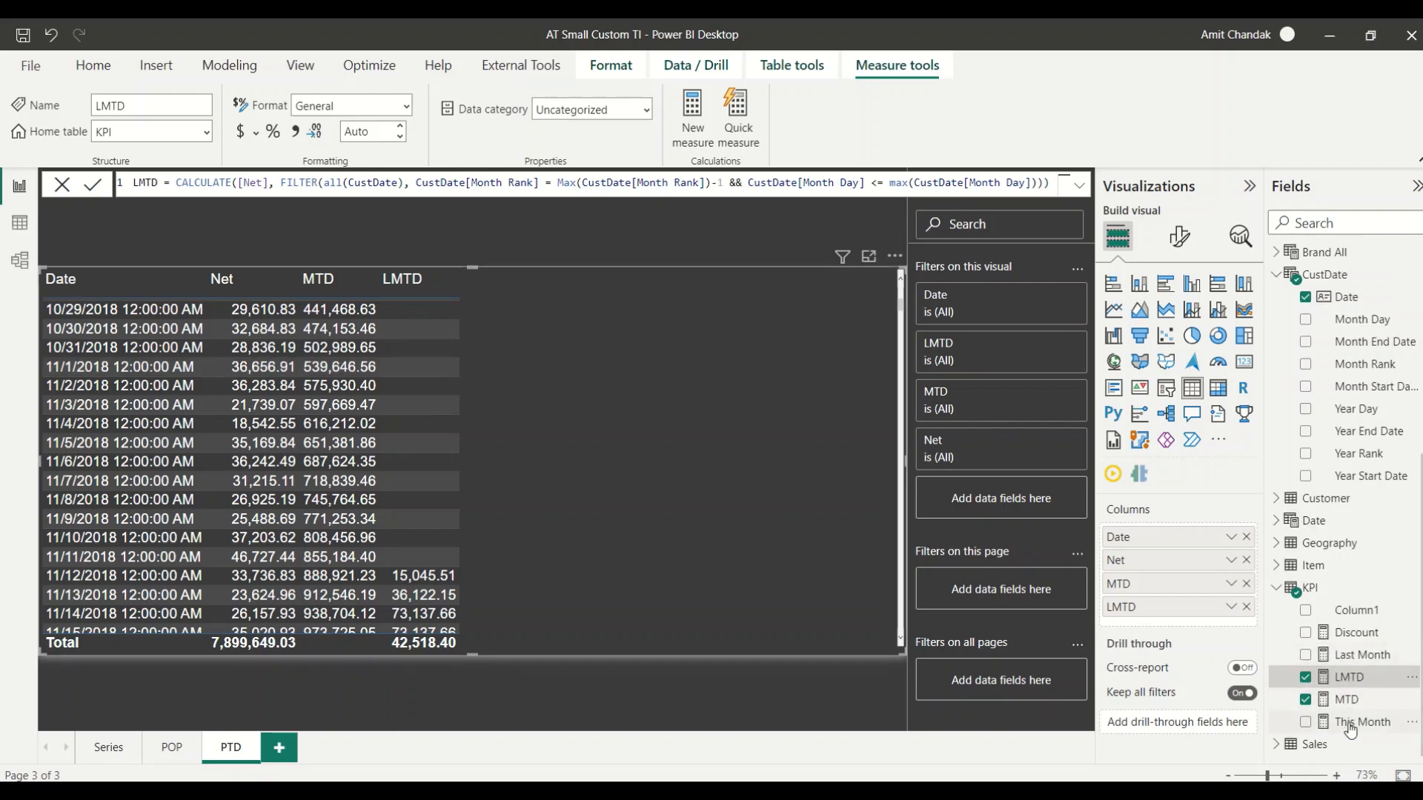
{"action": "left_click", "coordinate": [1349, 722]}
{"action": "left_click_drag", "start_coordinate": [763, 183], "coordinate": [52, 175]}
{"action": "key", "text": "ctrl+c"}
{"action": "left_click", "coordinate": [693, 128]}
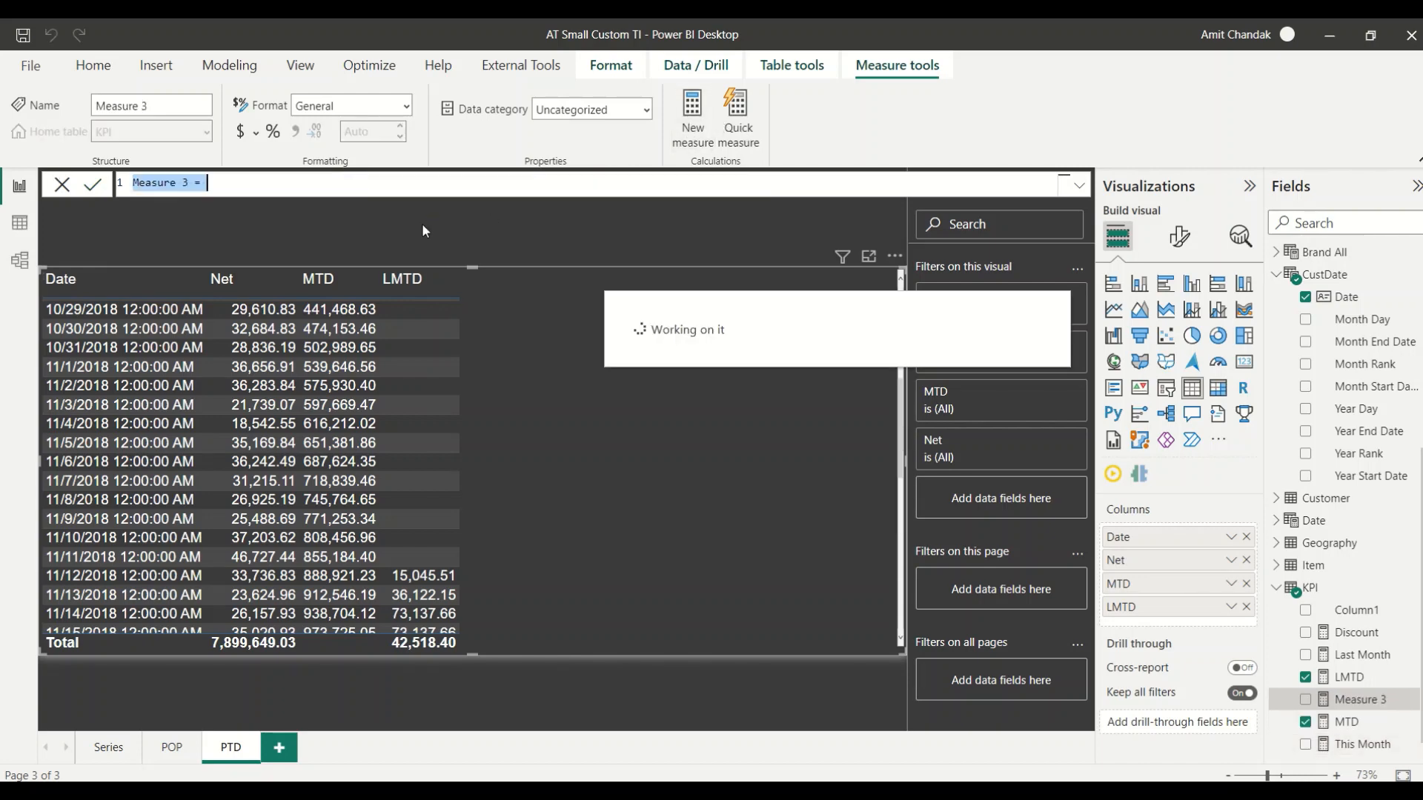
{"action": "key", "text": "ctrl+a"}
{"action": "key", "text": "ctrl+v"}
{"action": "double_click", "coordinate": [179, 184]}
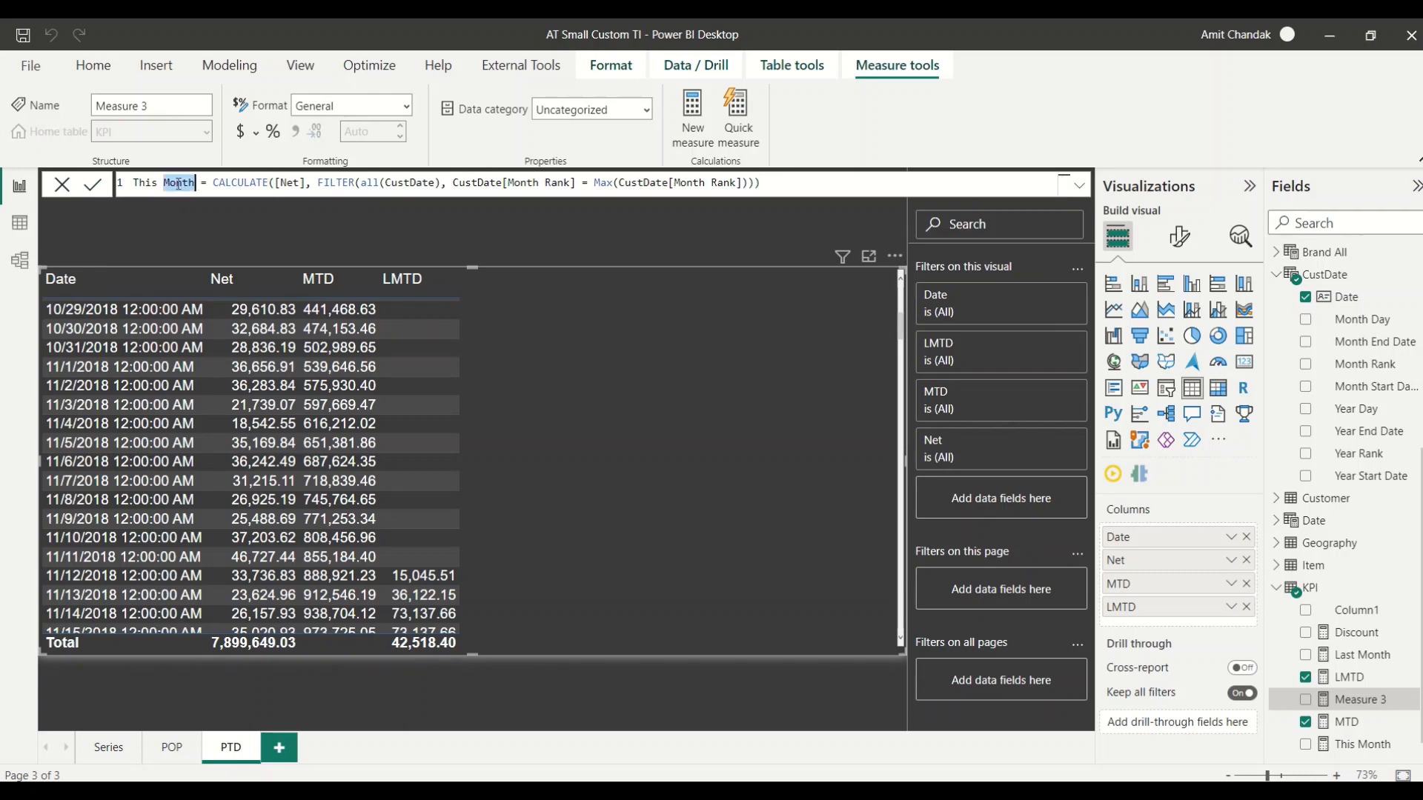
{"action": "type", "text": "Year"}
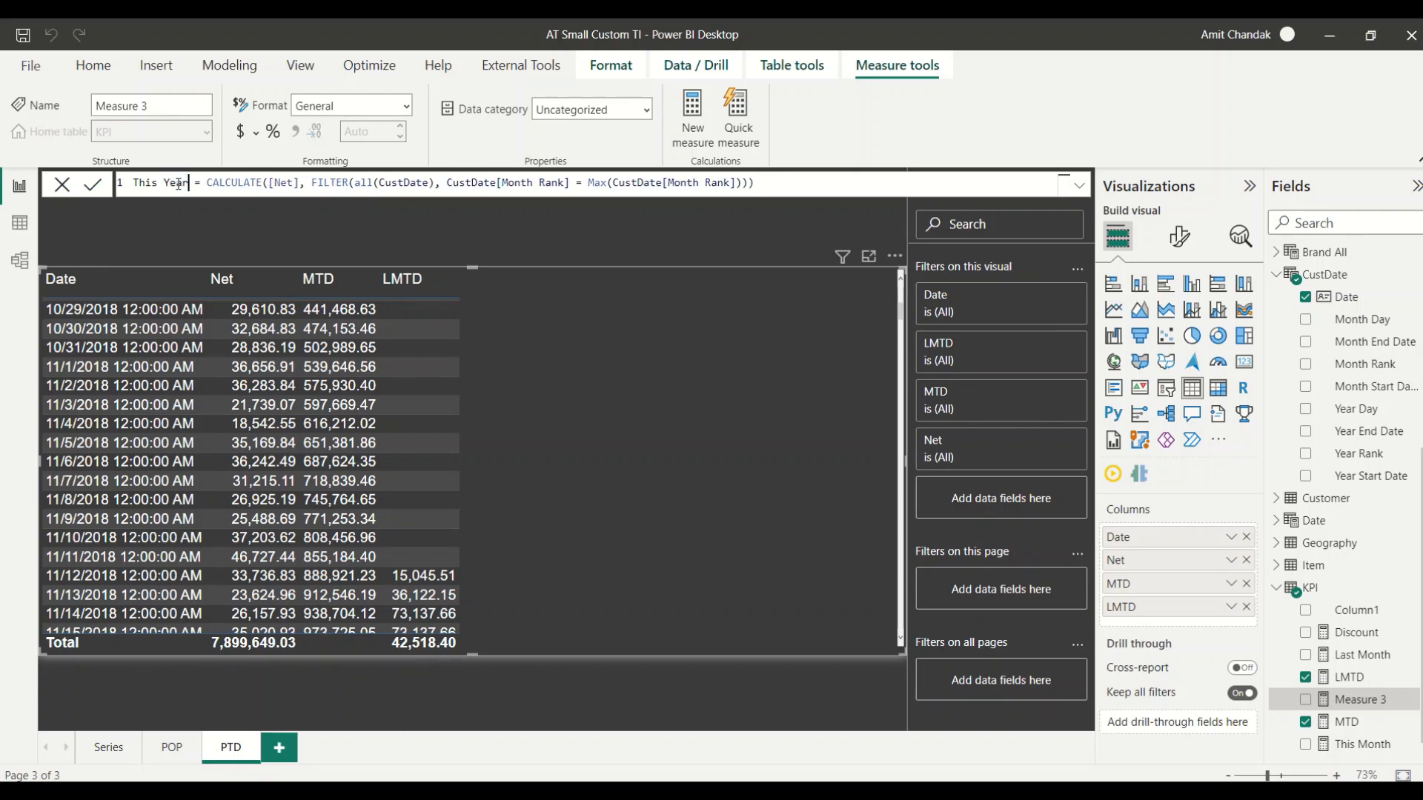
Replace Month Rank with Year Rank in both places of the This Year formula and commit the measure.
{"action": "double_click", "coordinate": [521, 182]}
{"action": "type", "text": "Yea"}
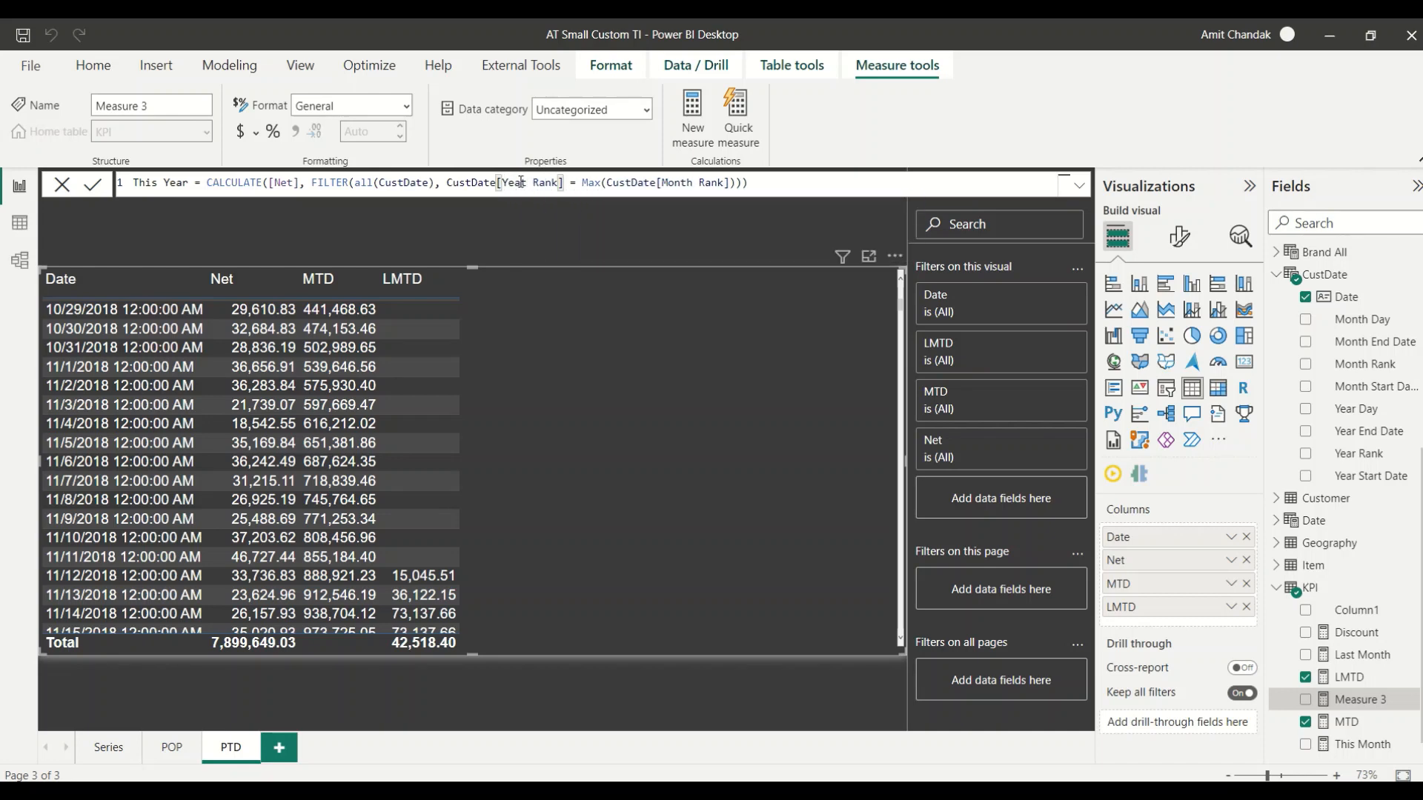
{"action": "type", "text": "r"}
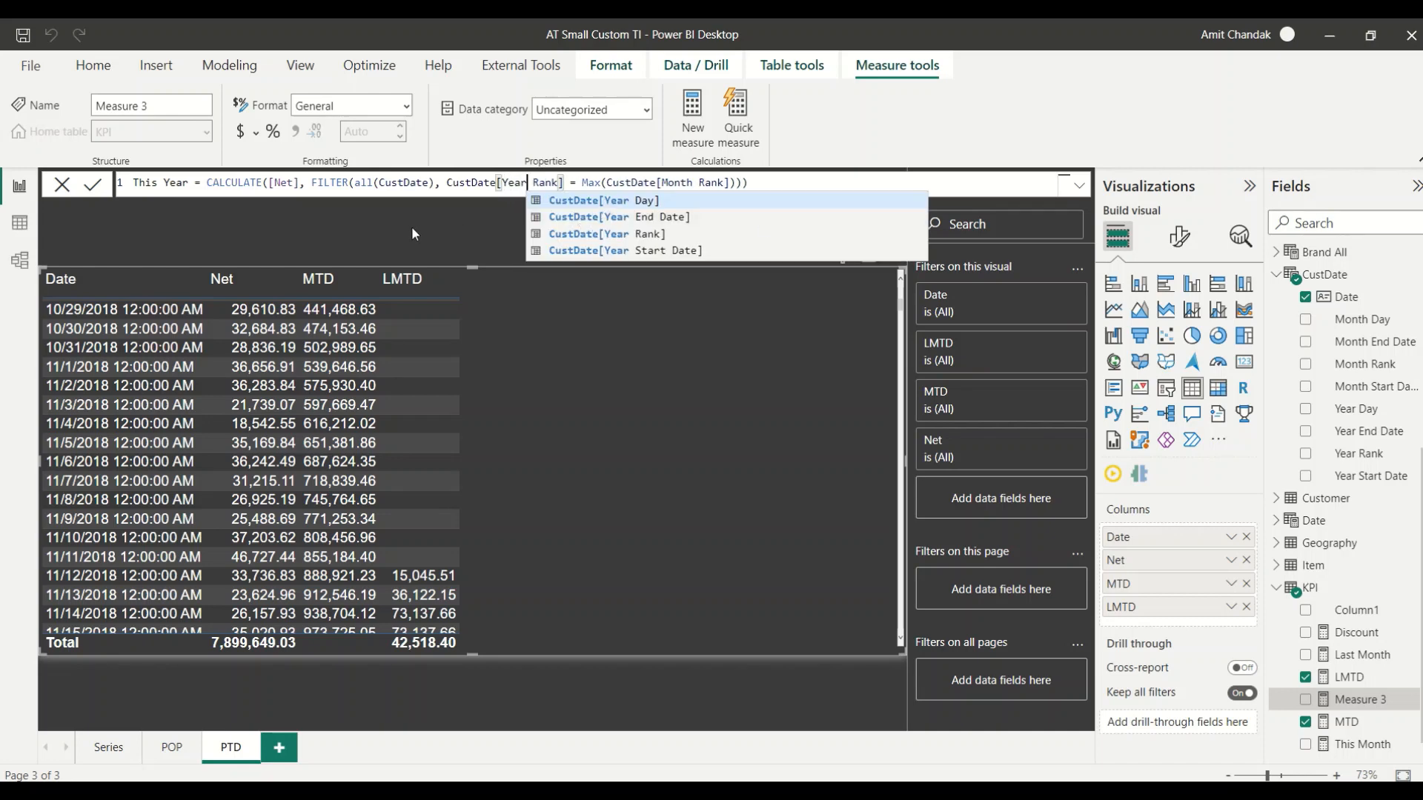
{"action": "left_click", "coordinate": [641, 194]}
{"action": "key", "text": "Return"}
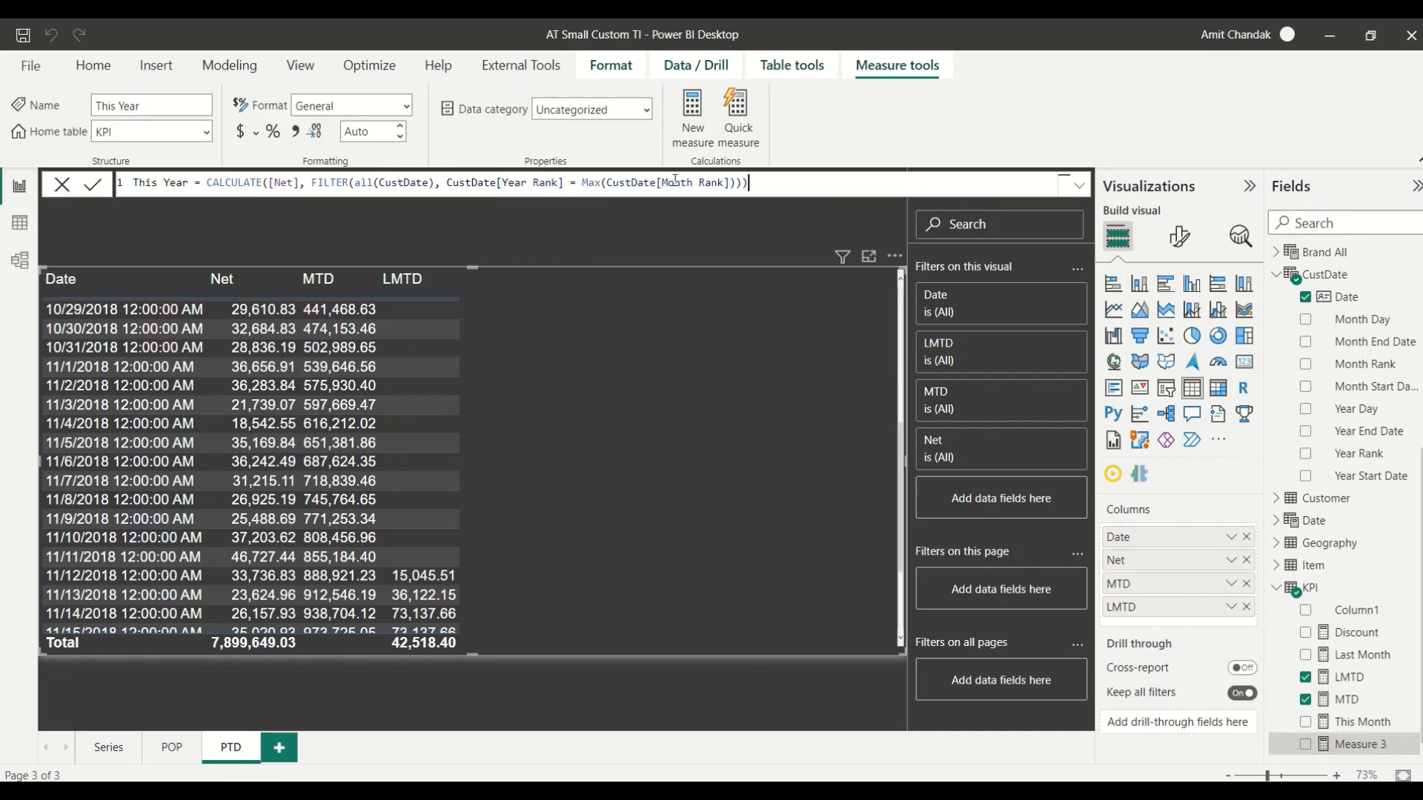
{"action": "double_click", "coordinate": [676, 182]}
{"action": "type", "text": "Year"}
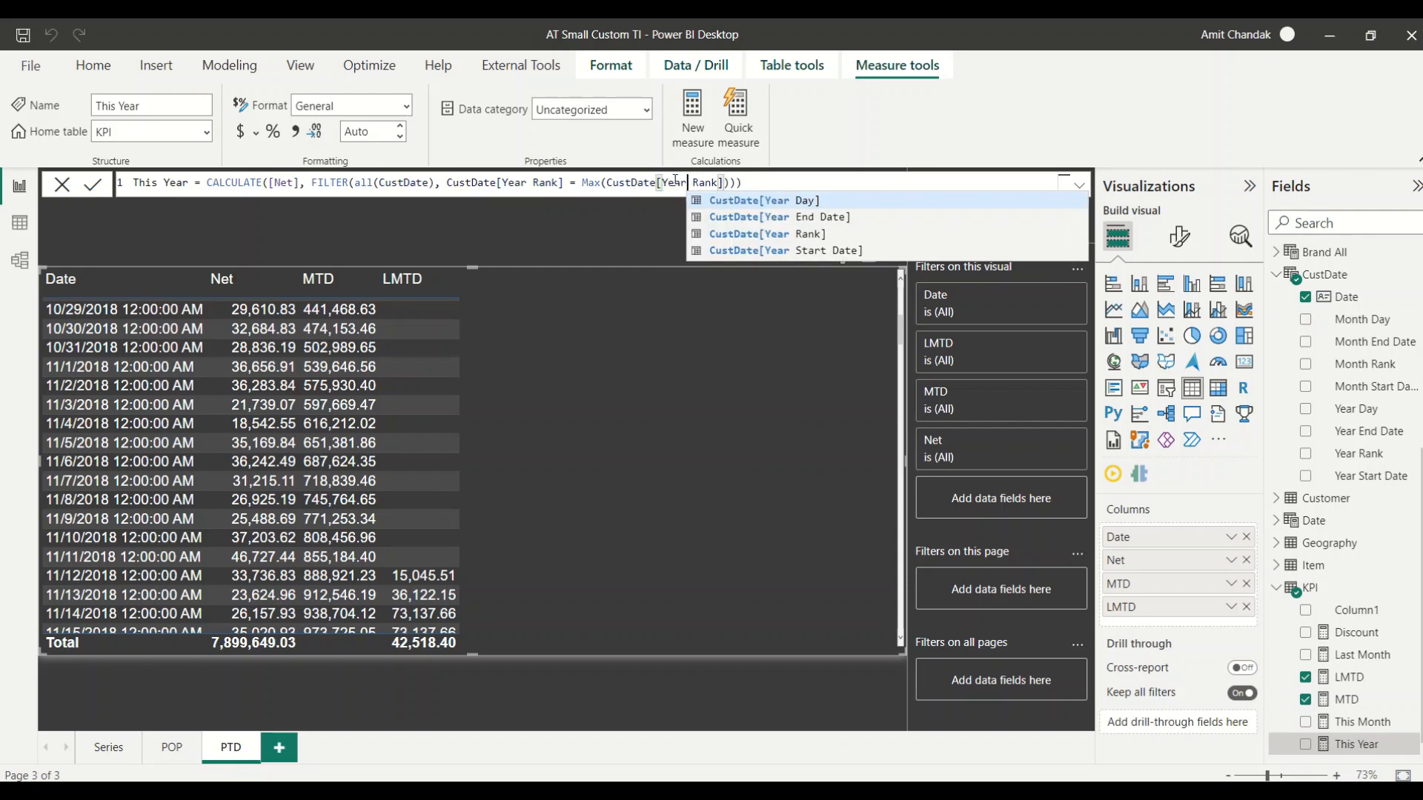
{"action": "left_click", "coordinate": [666, 354]}
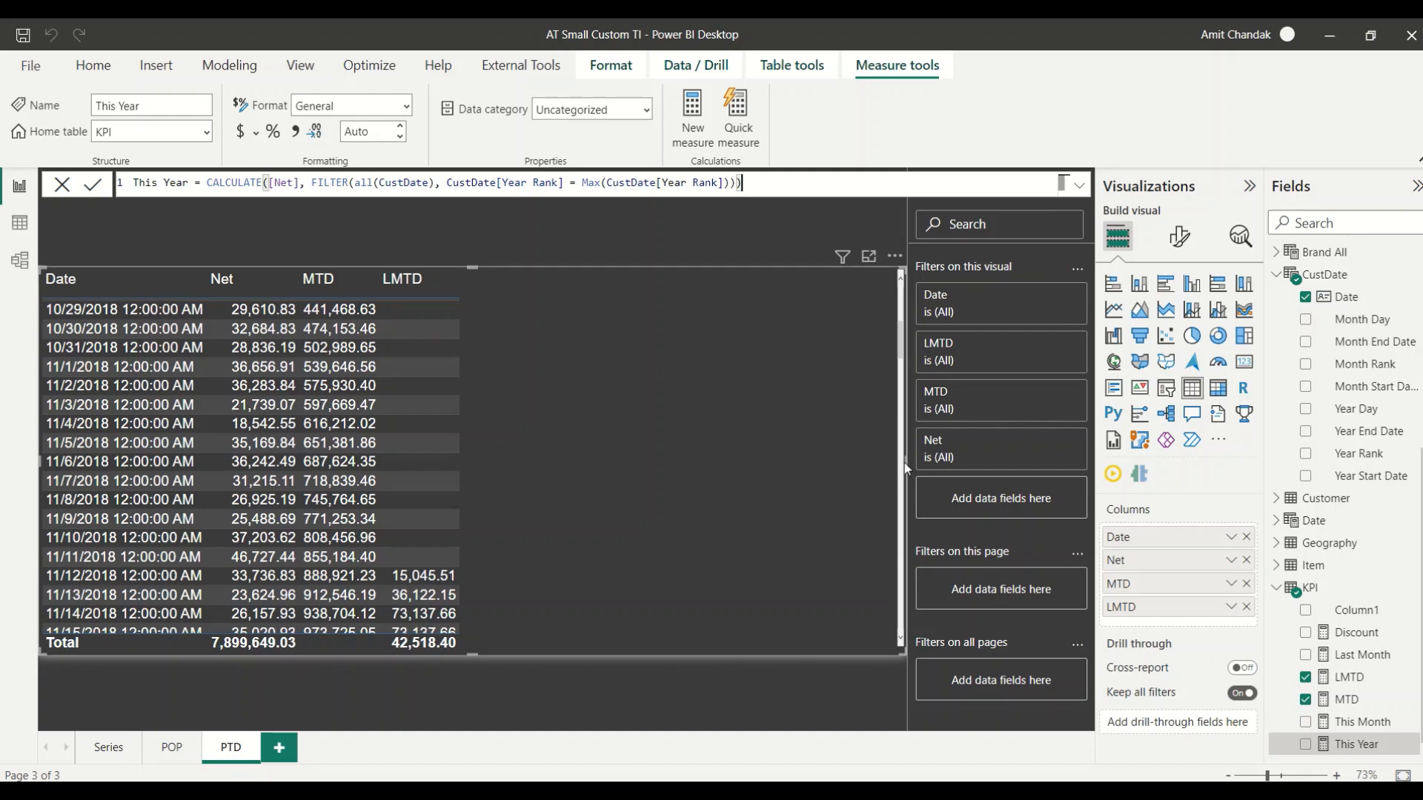
Narrow the Date table visual on the PTD page to about two-thirds of its width.
{"action": "left_click_drag", "start_coordinate": [904, 463], "coordinate": [635, 479]}
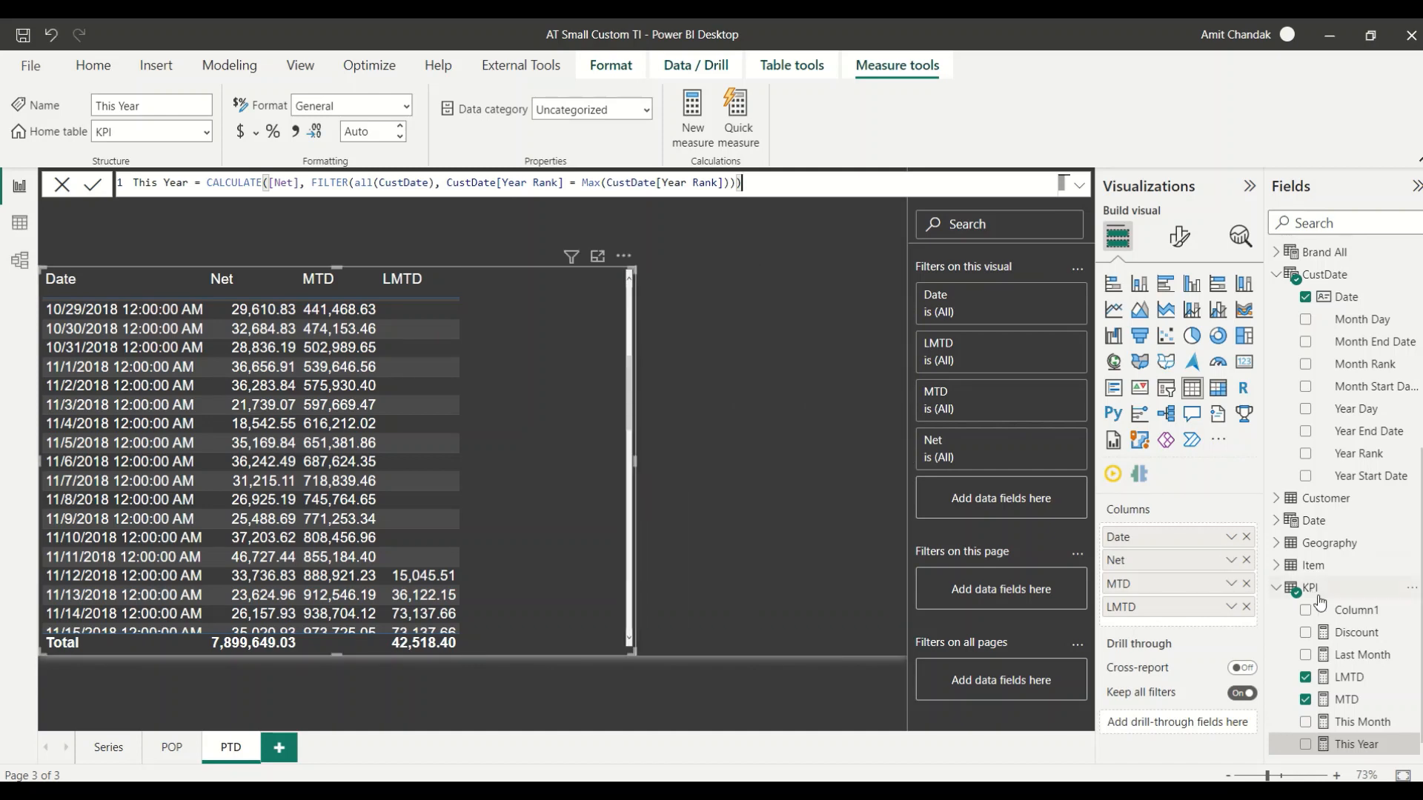
{"action": "scroll", "coordinate": [1368, 563], "scroll_direction": "up", "scroll_amount": 3}
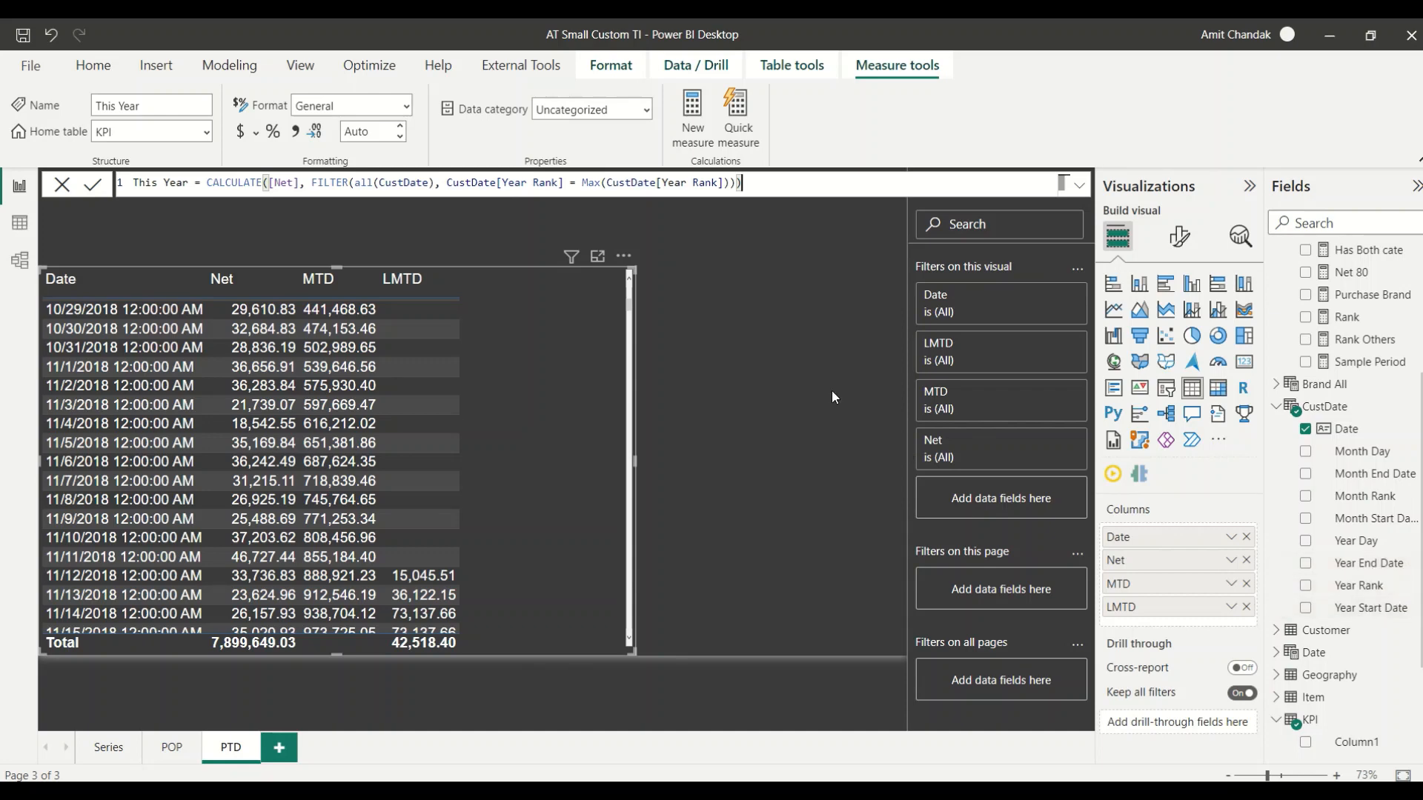
Create a second table visual in the empty space beside the daily table, showing CustDate Year Start Date and the This Year measure.
{"action": "left_click_drag", "start_coordinate": [1370, 607], "coordinate": [801, 363]}
{"action": "scroll", "coordinate": [1351, 723], "scroll_direction": "down", "scroll_amount": 1}
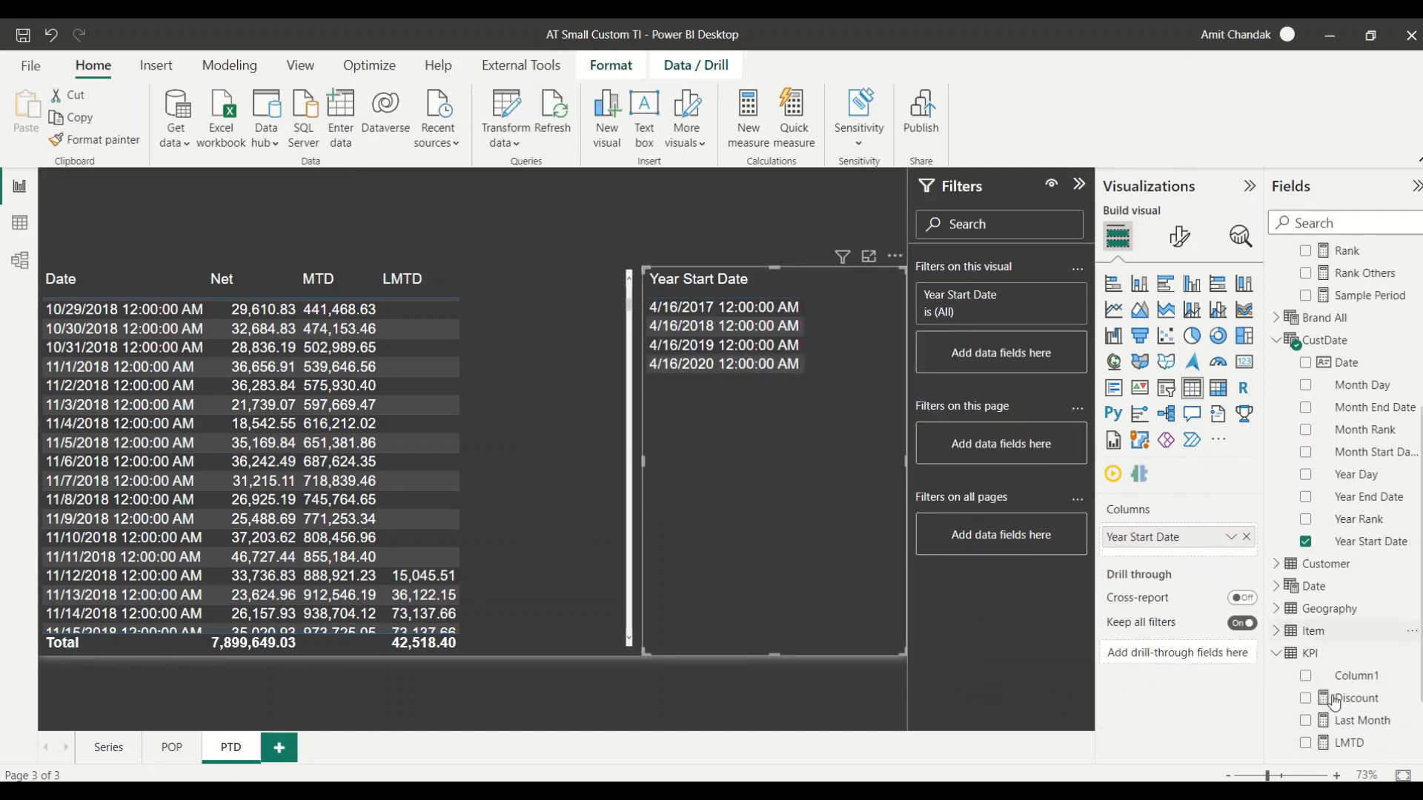
{"action": "scroll", "coordinate": [1355, 697], "scroll_direction": "down", "scroll_amount": 1}
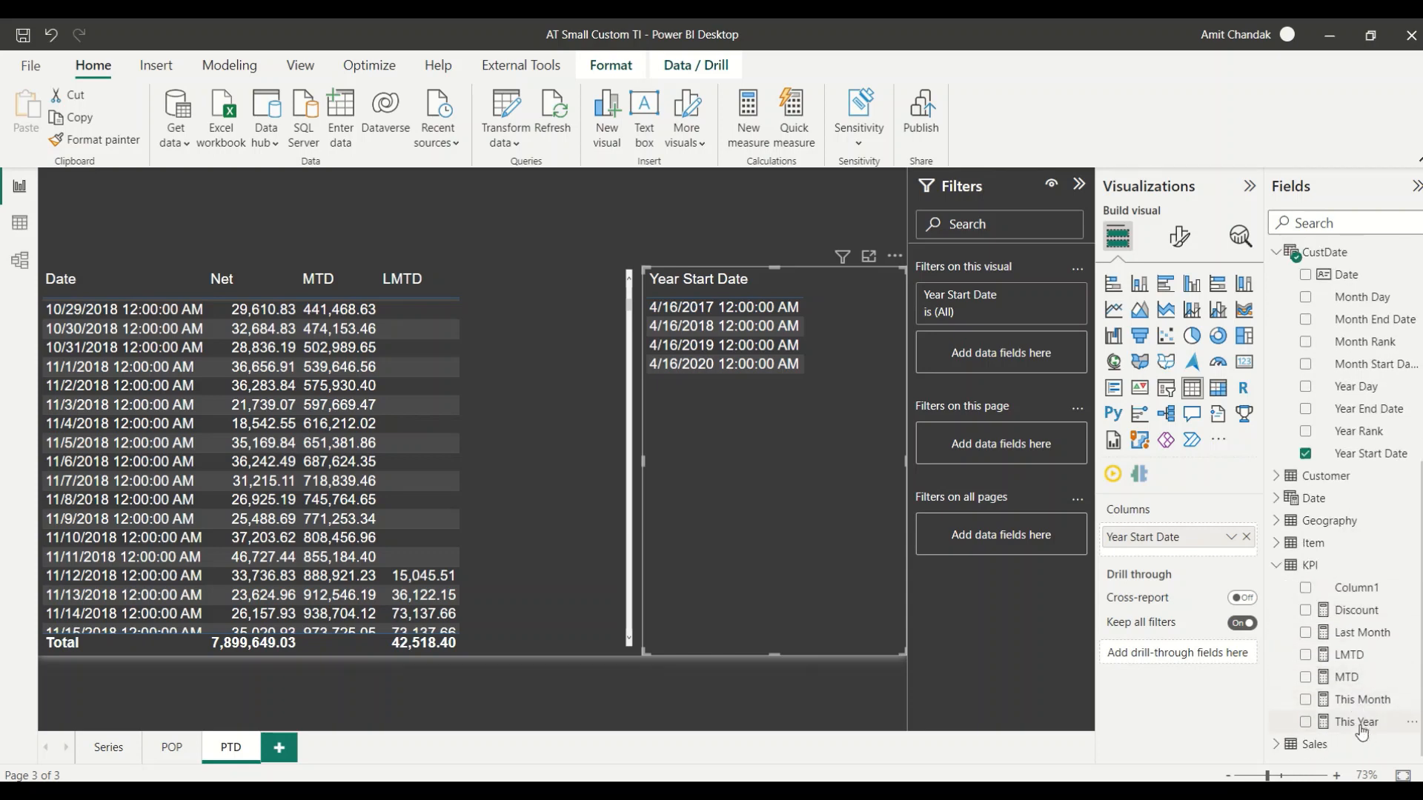
{"action": "left_click_drag", "start_coordinate": [1361, 722], "coordinate": [812, 539]}
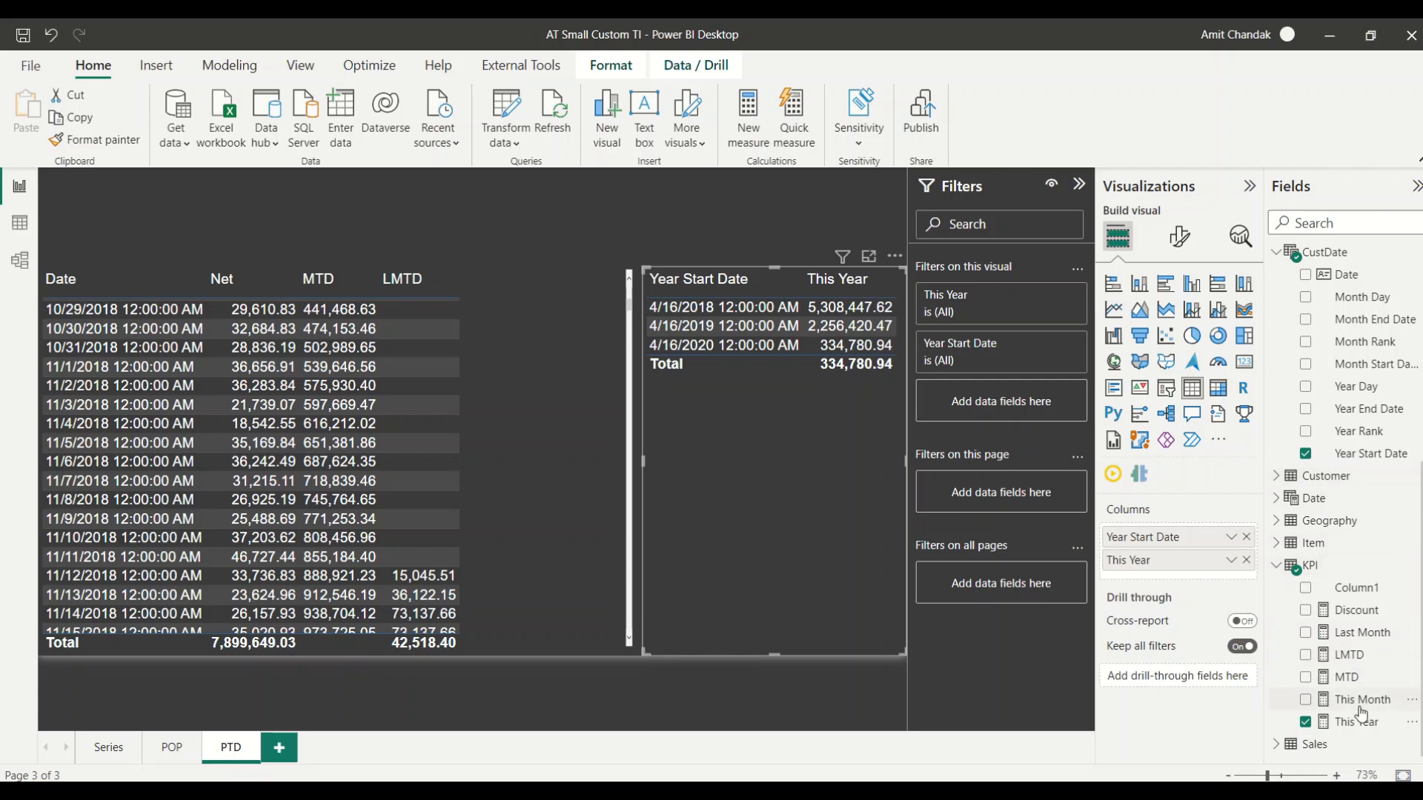
Add This Year to the daily Date table, check its values across the custom year change, and remove it from that table.
{"action": "left_click_drag", "start_coordinate": [1359, 720], "coordinate": [552, 365]}
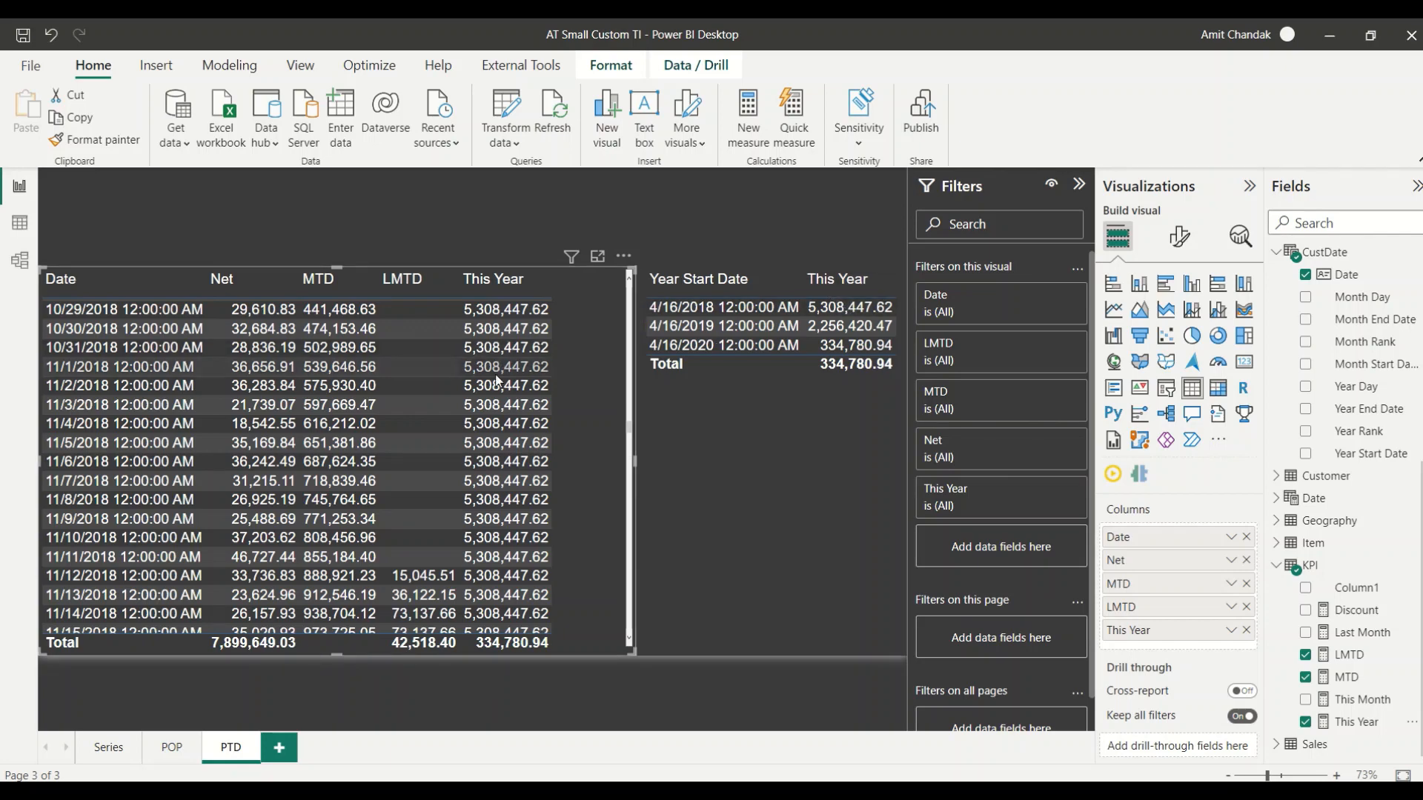
{"action": "scroll", "coordinate": [528, 369], "scroll_direction": "down", "scroll_amount": 20}
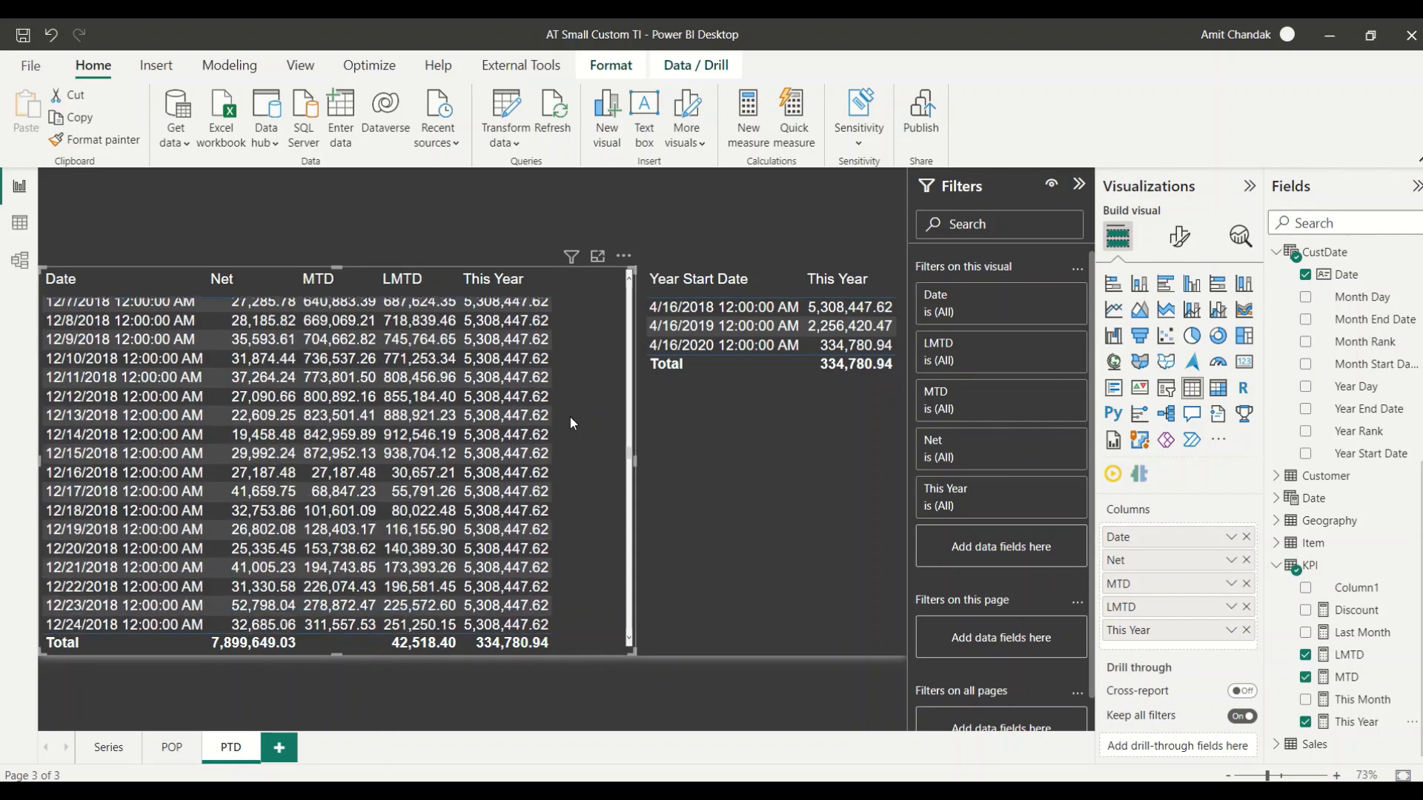
{"action": "scroll", "coordinate": [571, 414], "scroll_direction": "down", "scroll_amount": 20}
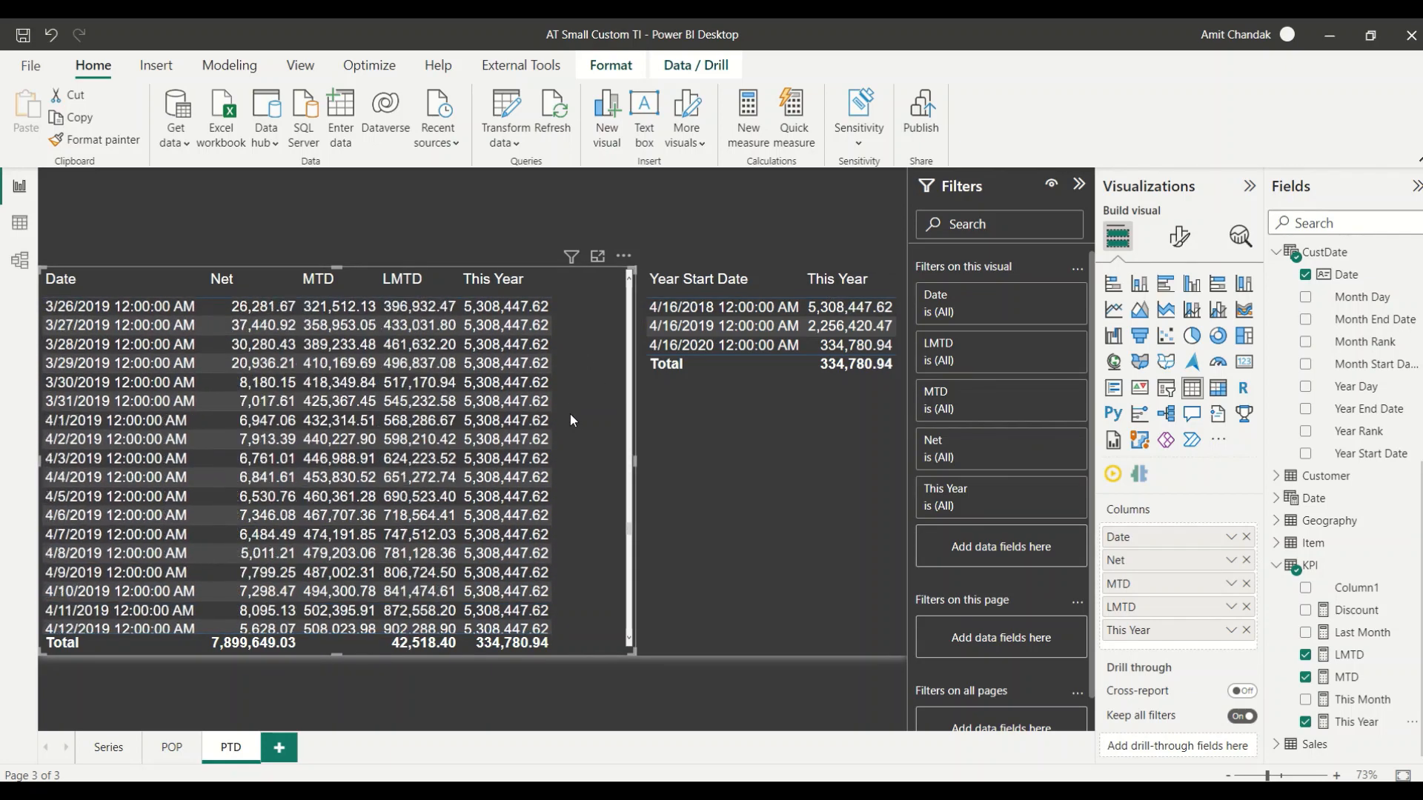
{"action": "scroll", "coordinate": [571, 420], "scroll_direction": "down", "scroll_amount": 2}
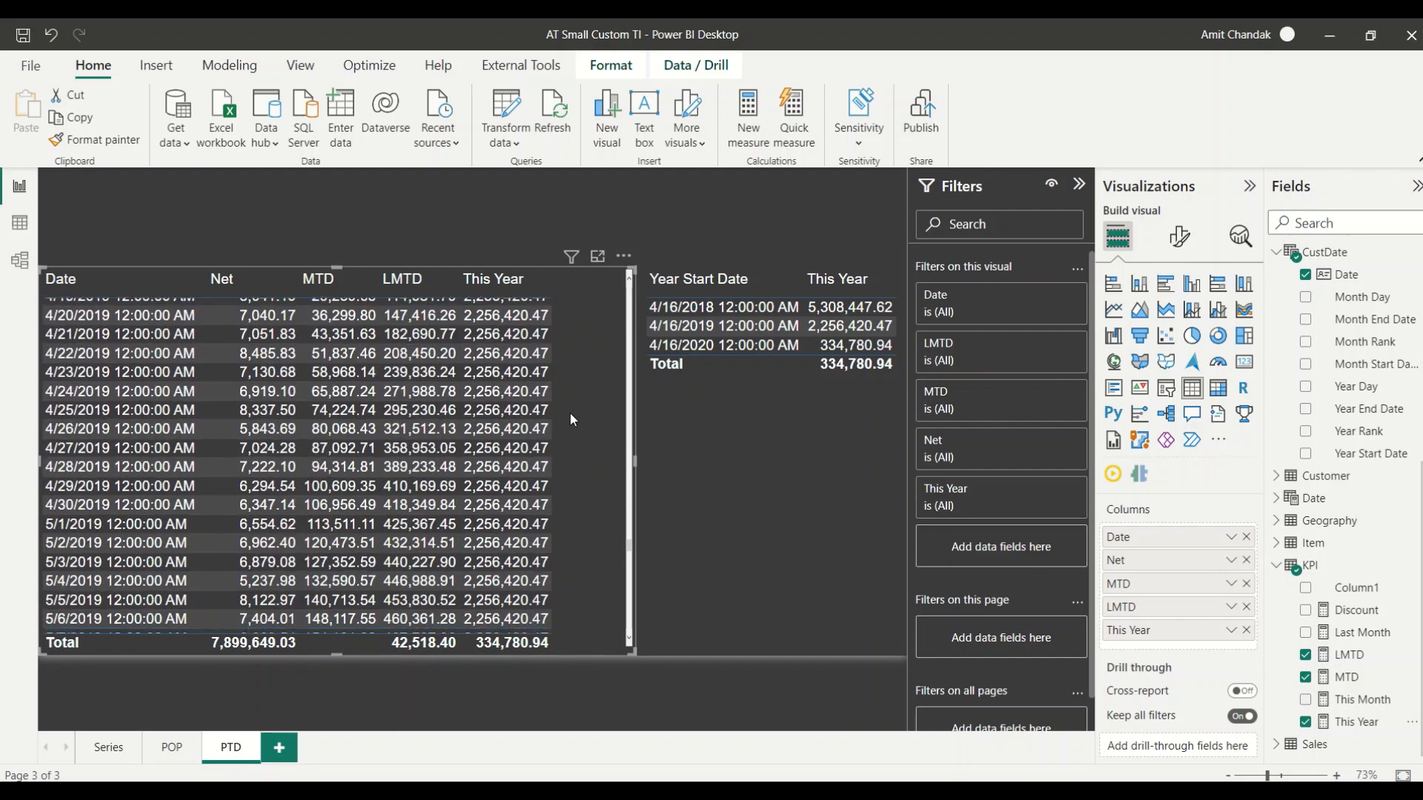
{"action": "scroll", "coordinate": [571, 412], "scroll_direction": "up", "scroll_amount": 2}
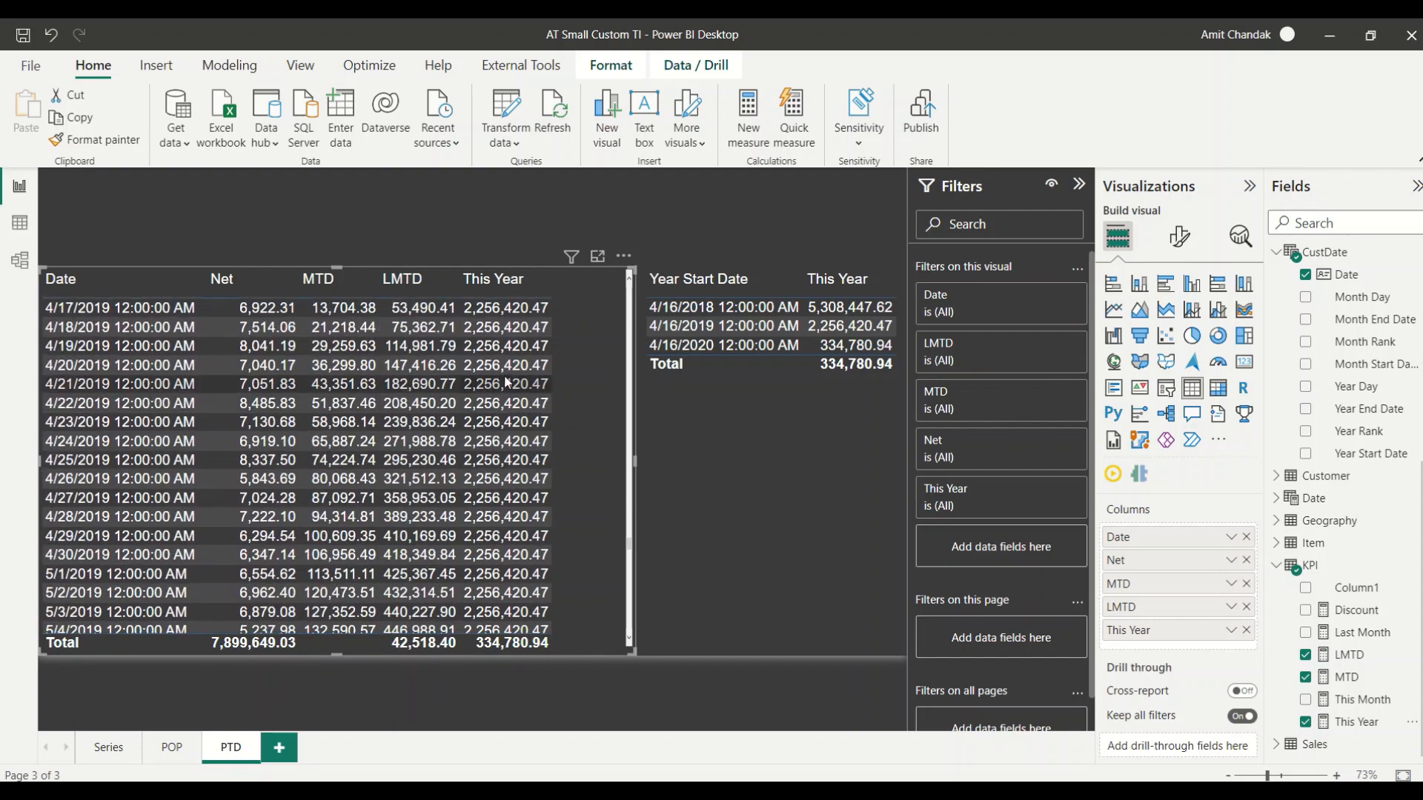
{"action": "scroll", "coordinate": [482, 379], "scroll_direction": "up", "scroll_amount": 3}
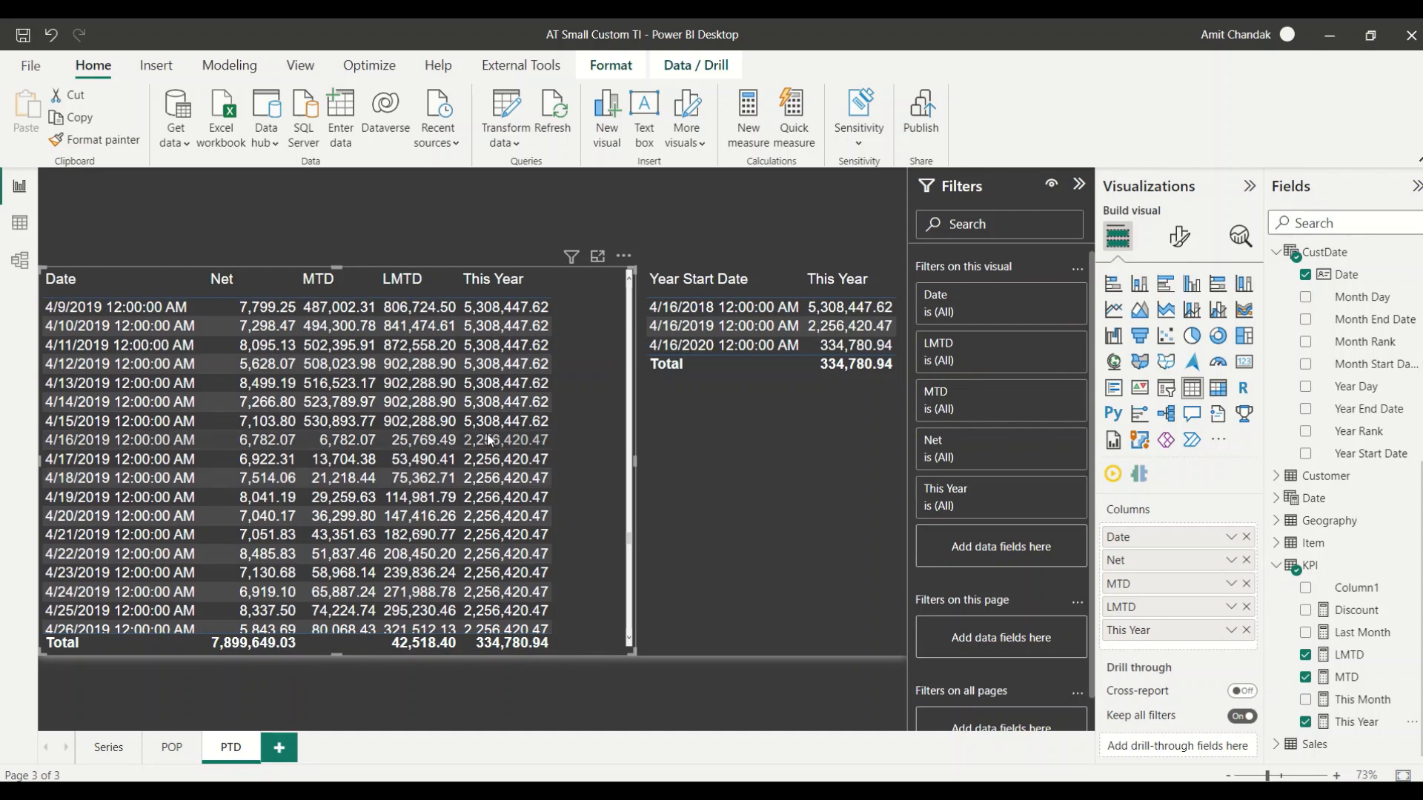
{"action": "scroll", "coordinate": [567, 420], "scroll_direction": "up", "scroll_amount": 7}
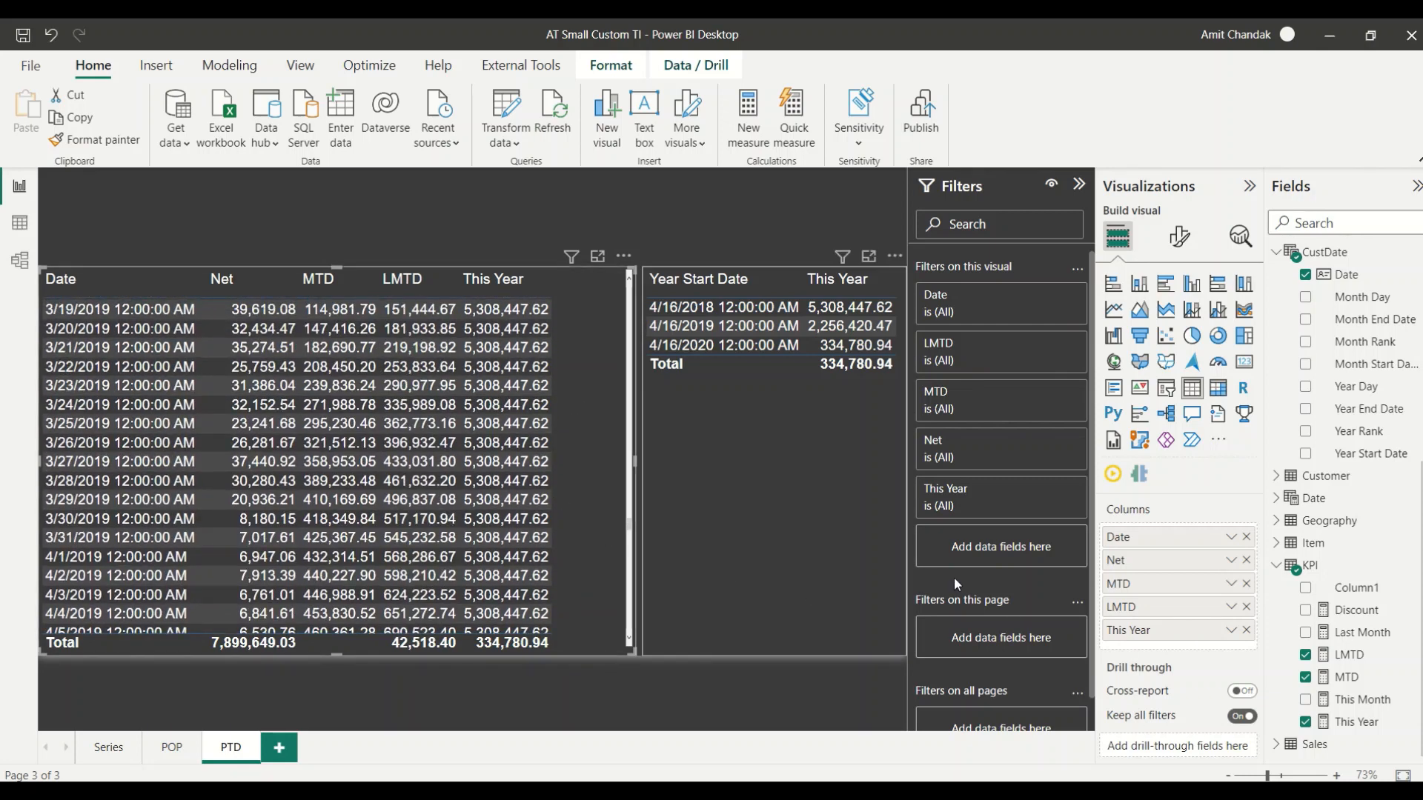
{"action": "left_click", "coordinate": [1247, 631]}
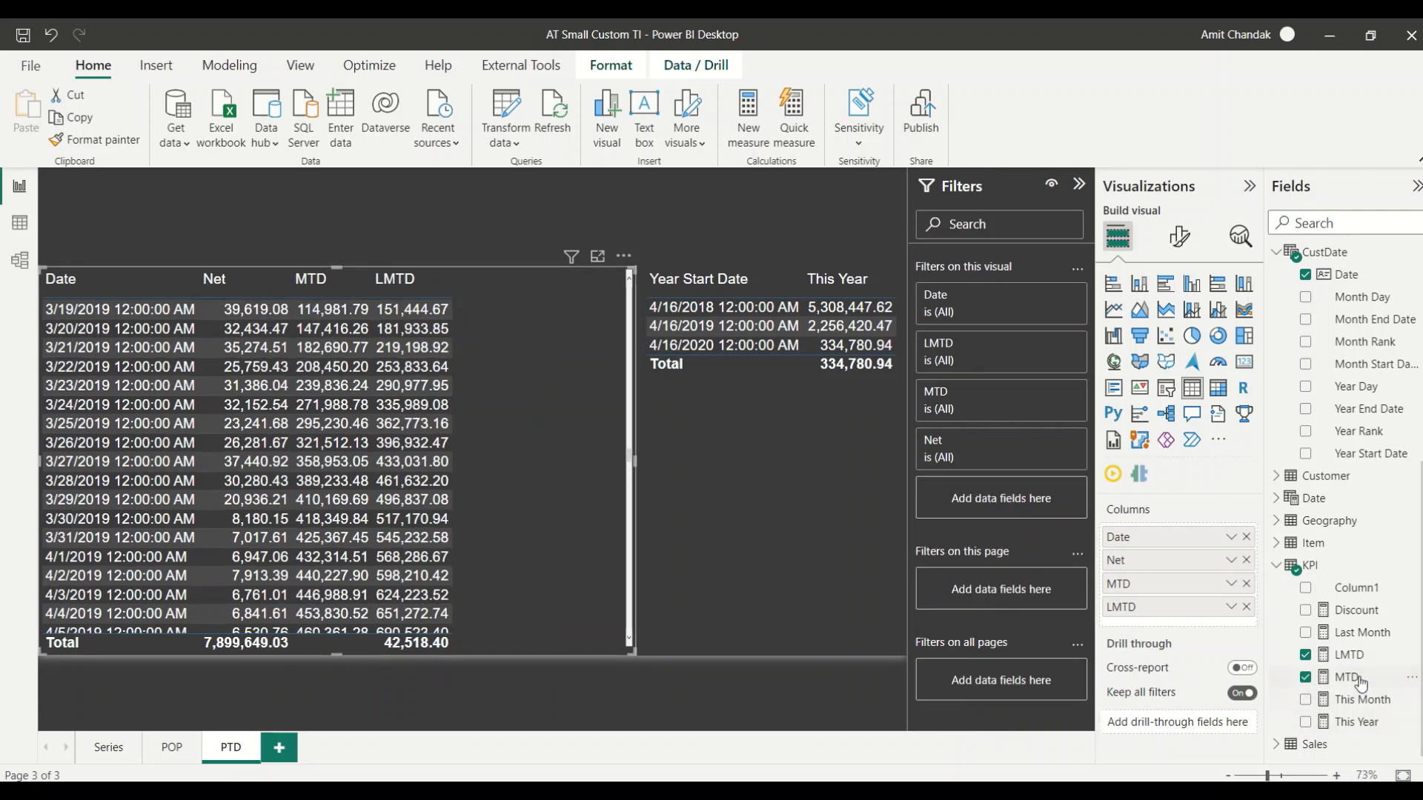
Start a new measure in the KPI table from a copy of the This Year formula and name it YTD.
{"action": "left_click", "coordinate": [1361, 723]}
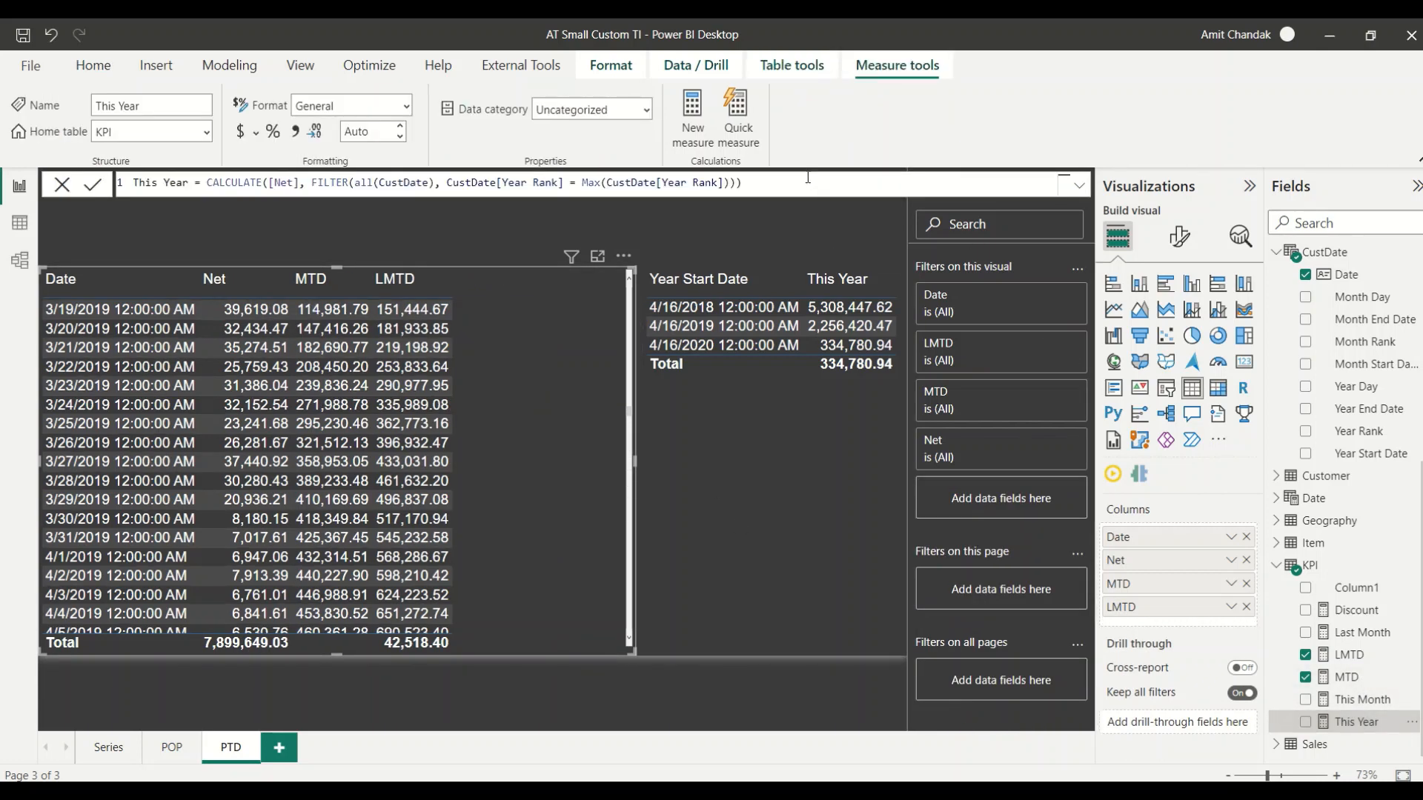
{"action": "left_click_drag", "start_coordinate": [745, 183], "coordinate": [111, 185]}
{"action": "key", "text": "ctrl+c"}
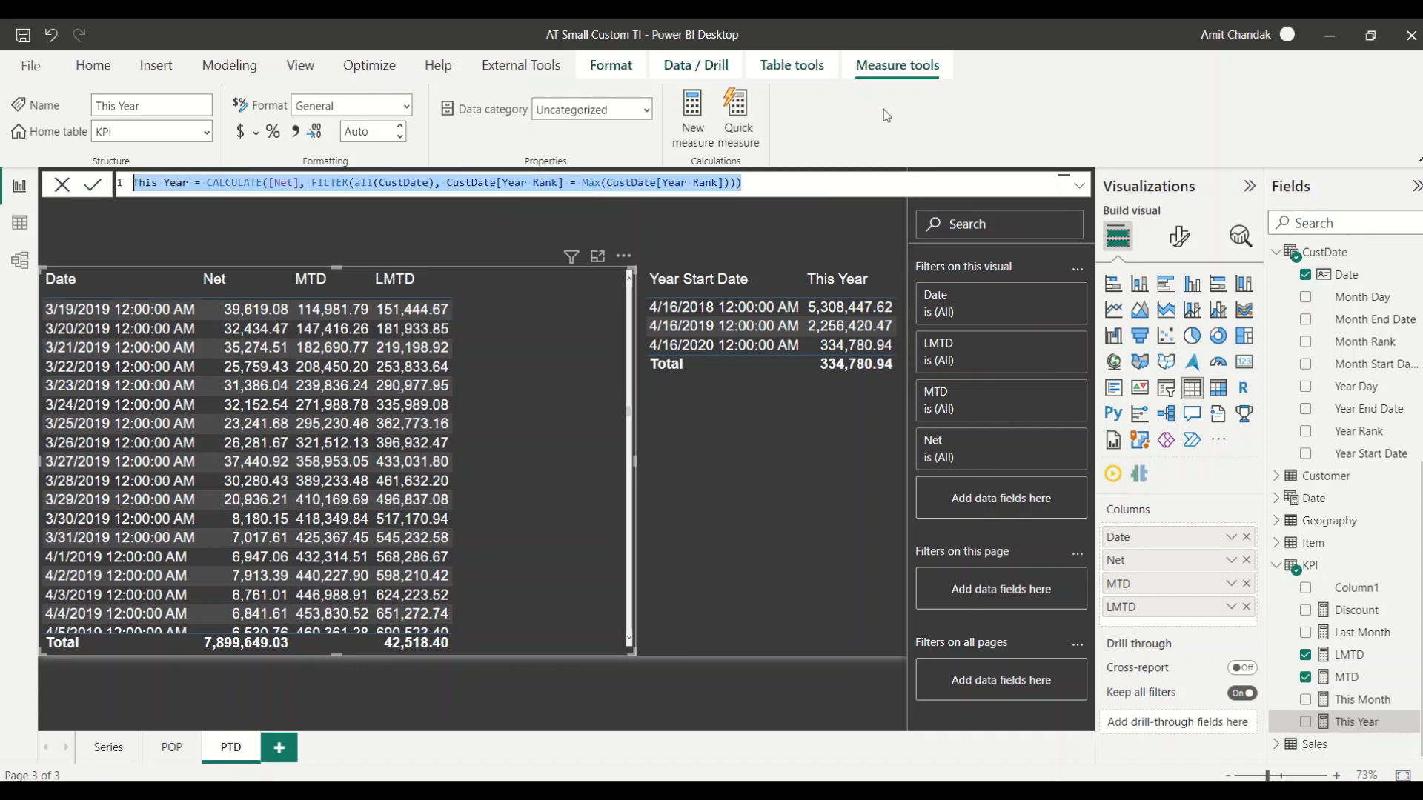
{"action": "left_click", "coordinate": [696, 121]}
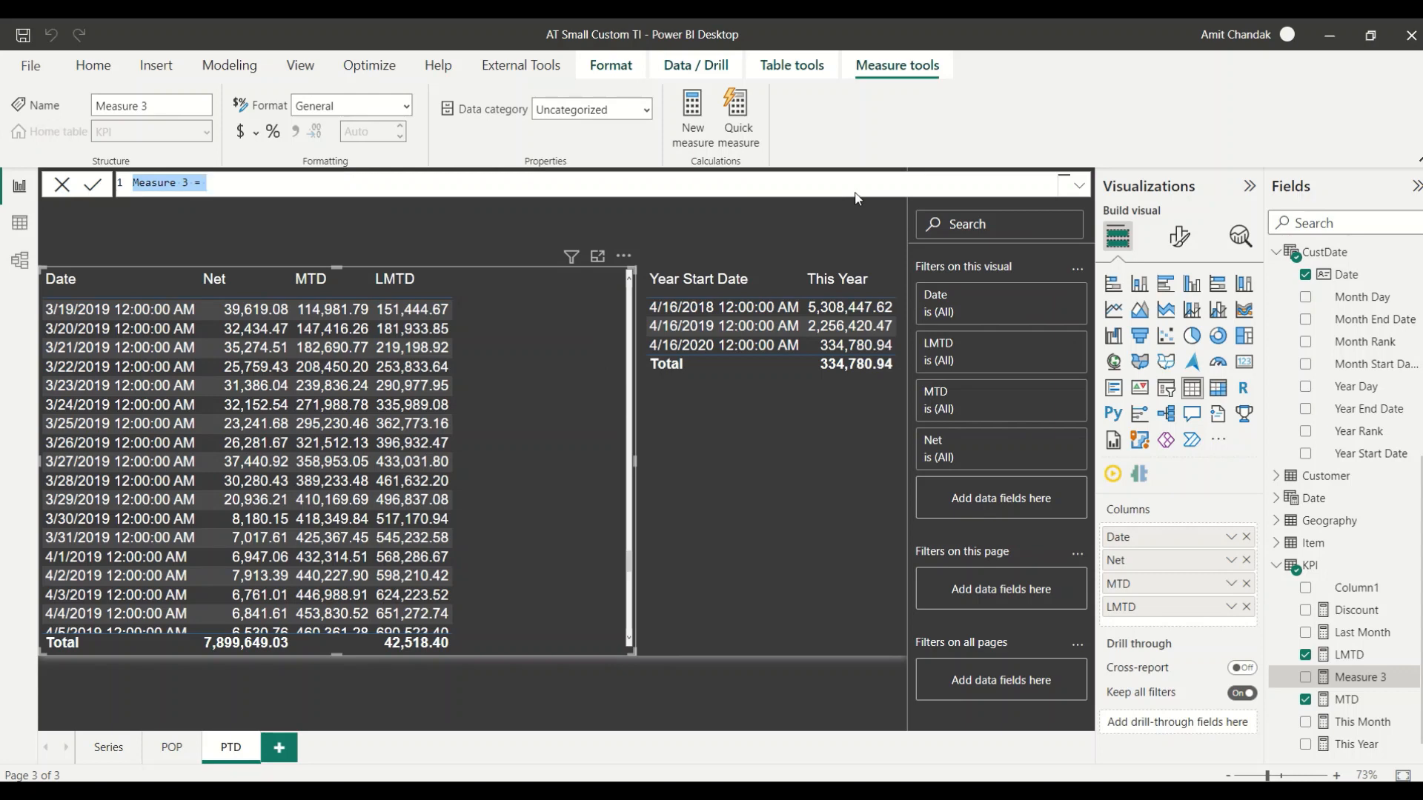
{"action": "key", "text": "ctrl+v"}
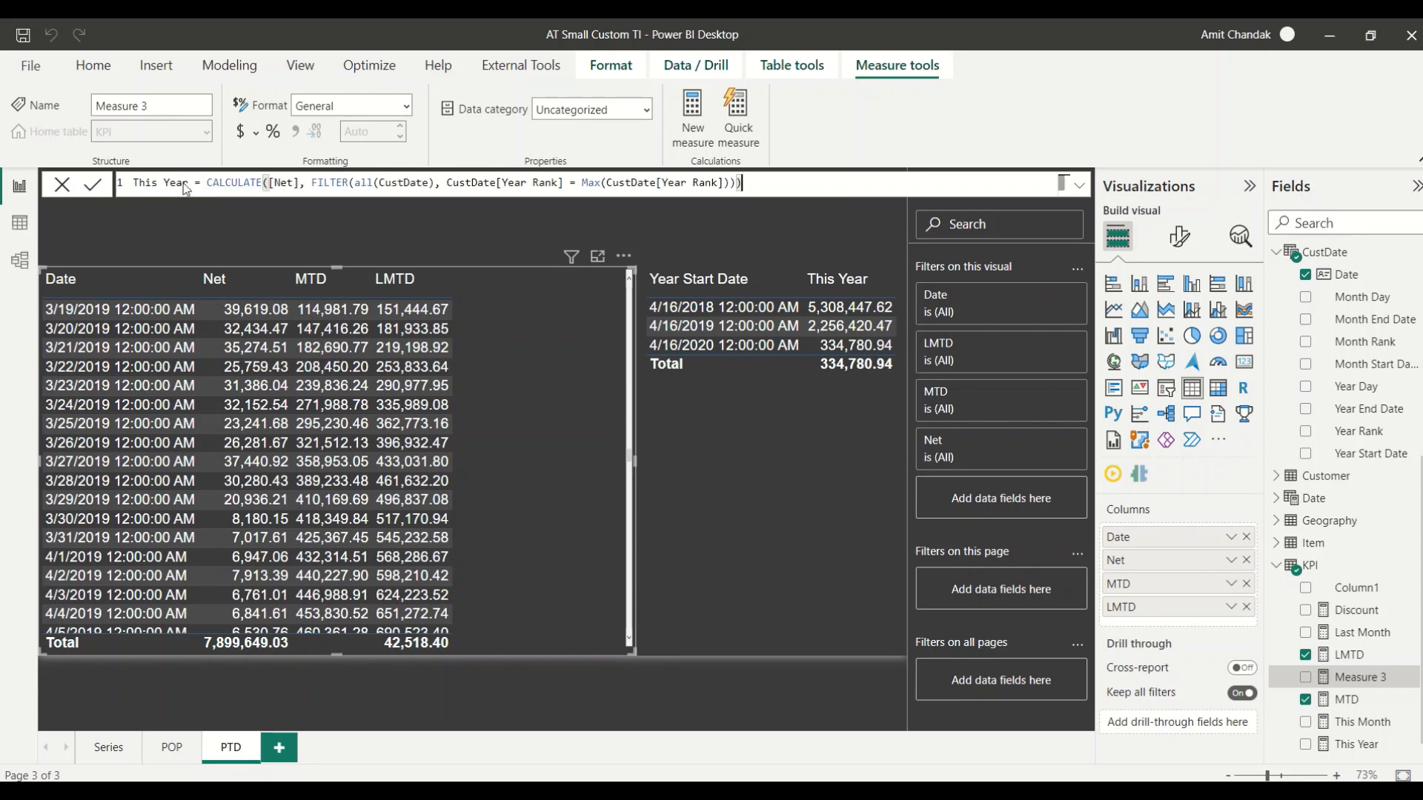
{"action": "left_click_drag", "start_coordinate": [189, 184], "coordinate": [89, 189]}
{"action": "type", "text": "YTD"}
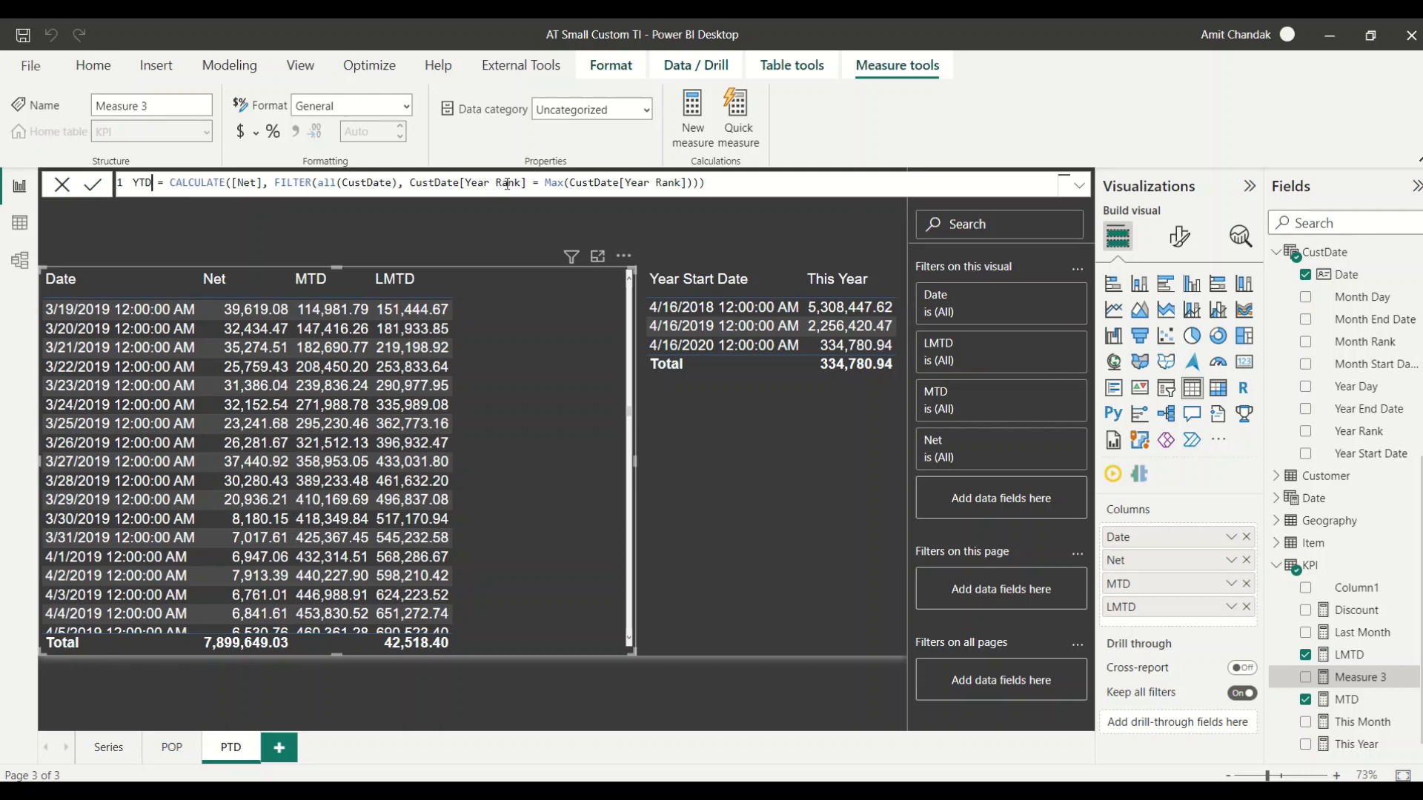
Add the filter condition && CustDate[Year Day] < Max(CustDate[Year Day]) to the YTD formula and commit the measure.
{"action": "left_click", "coordinate": [697, 182]}
{"action": "type", "text": "&& Year[Da"}
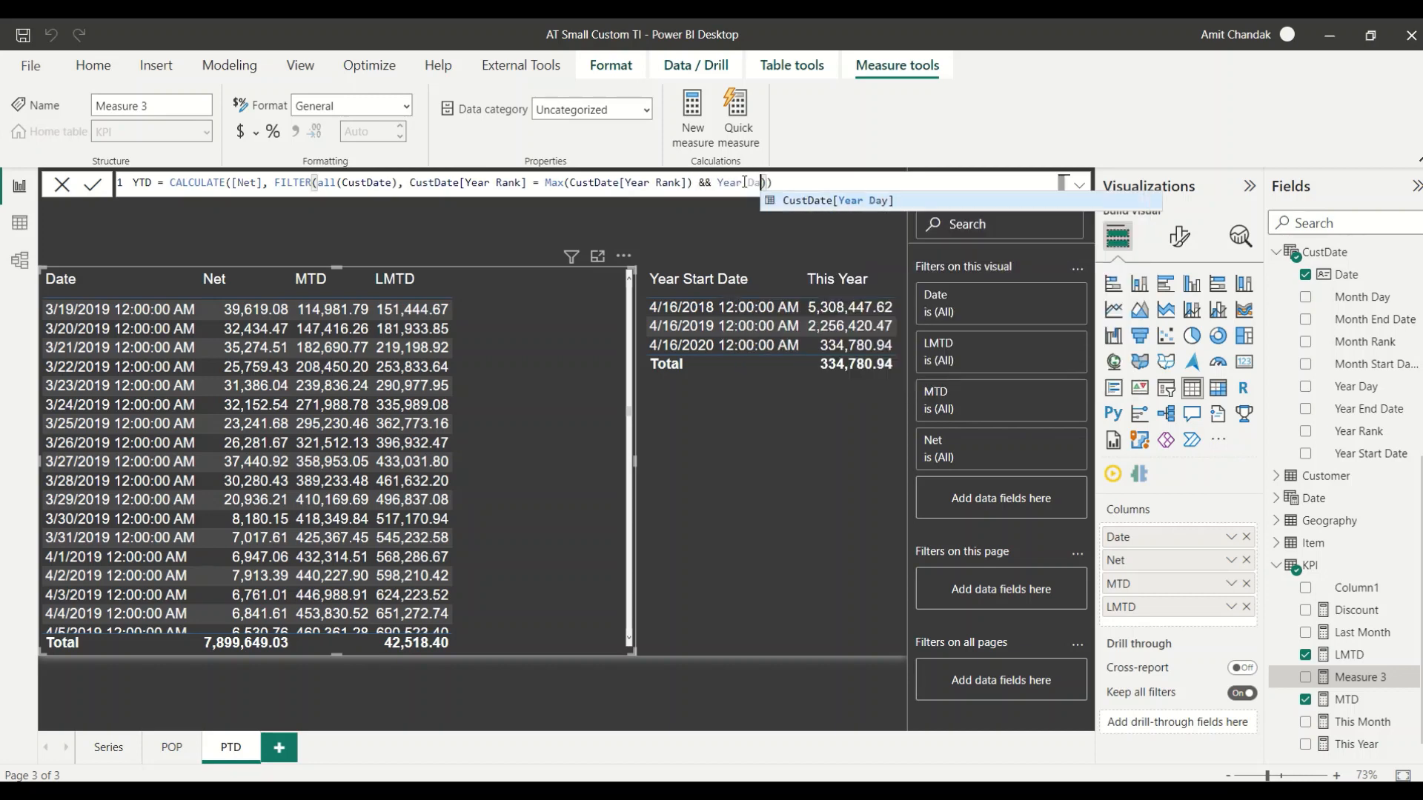
{"action": "key", "text": "Tab"}
{"action": "type", "text": "="}
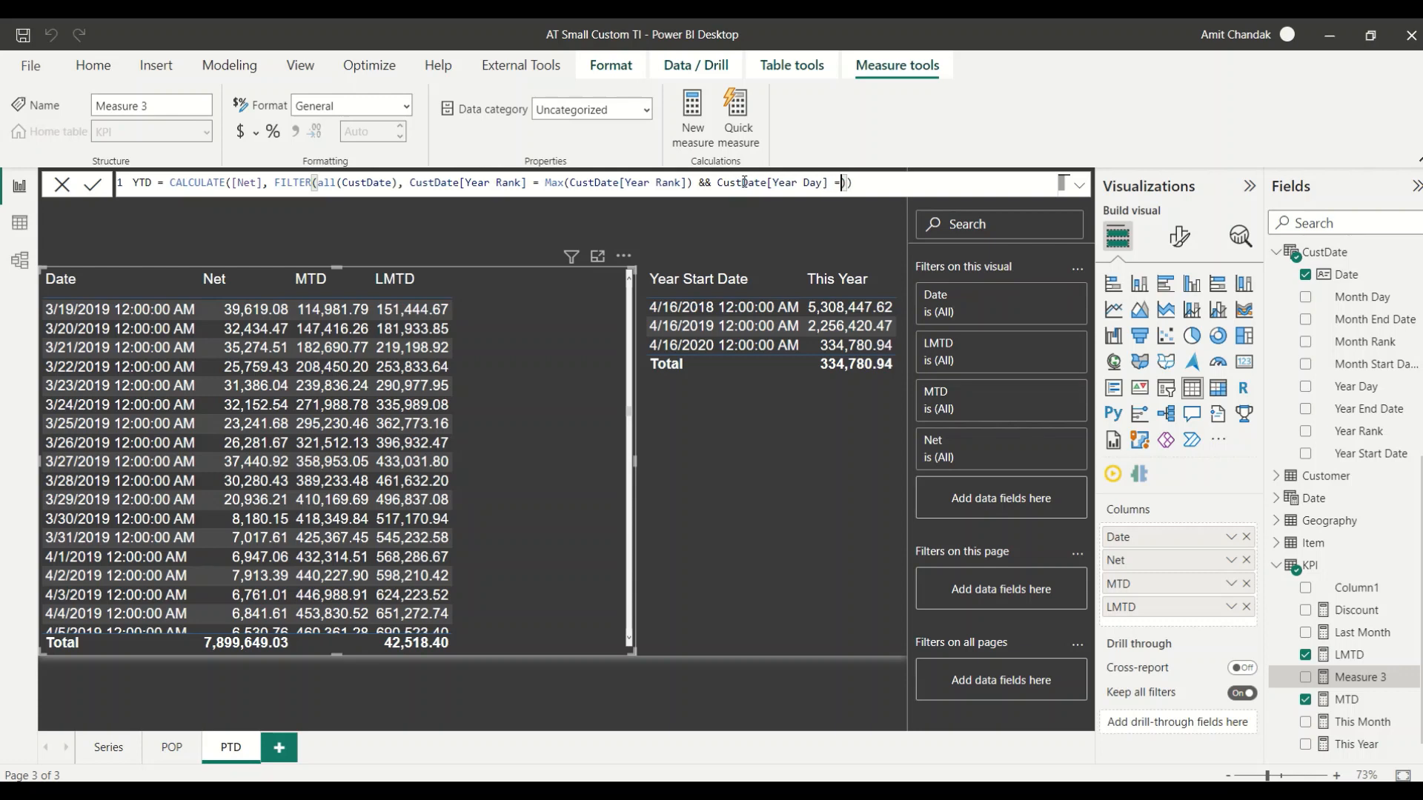
{"action": "key", "text": "BackSpace"}
{"action": "type", "text": "< Max(Y"}
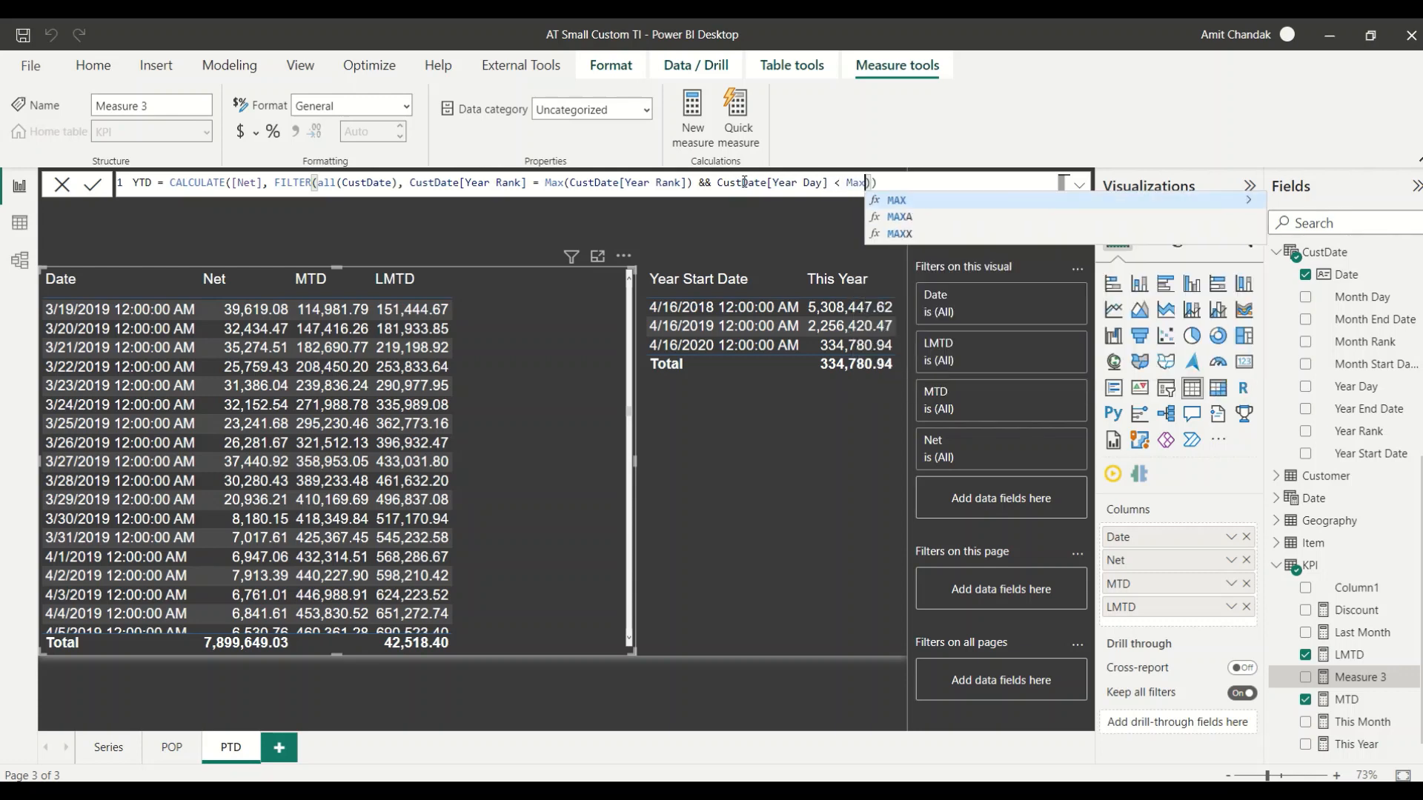
{"action": "type", "text": "ear d"}
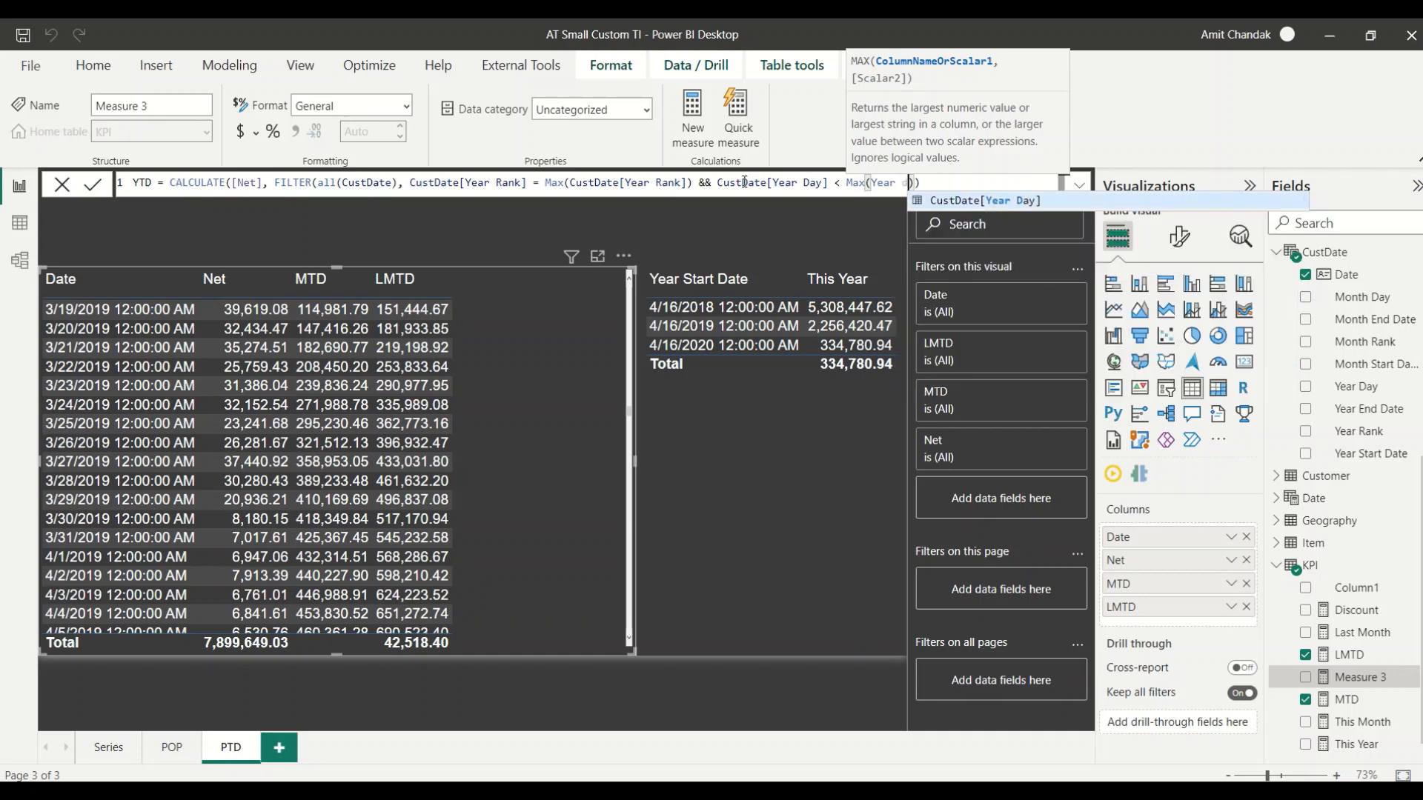
{"action": "key", "text": "Tab"}
{"action": "type", "text": ")"}
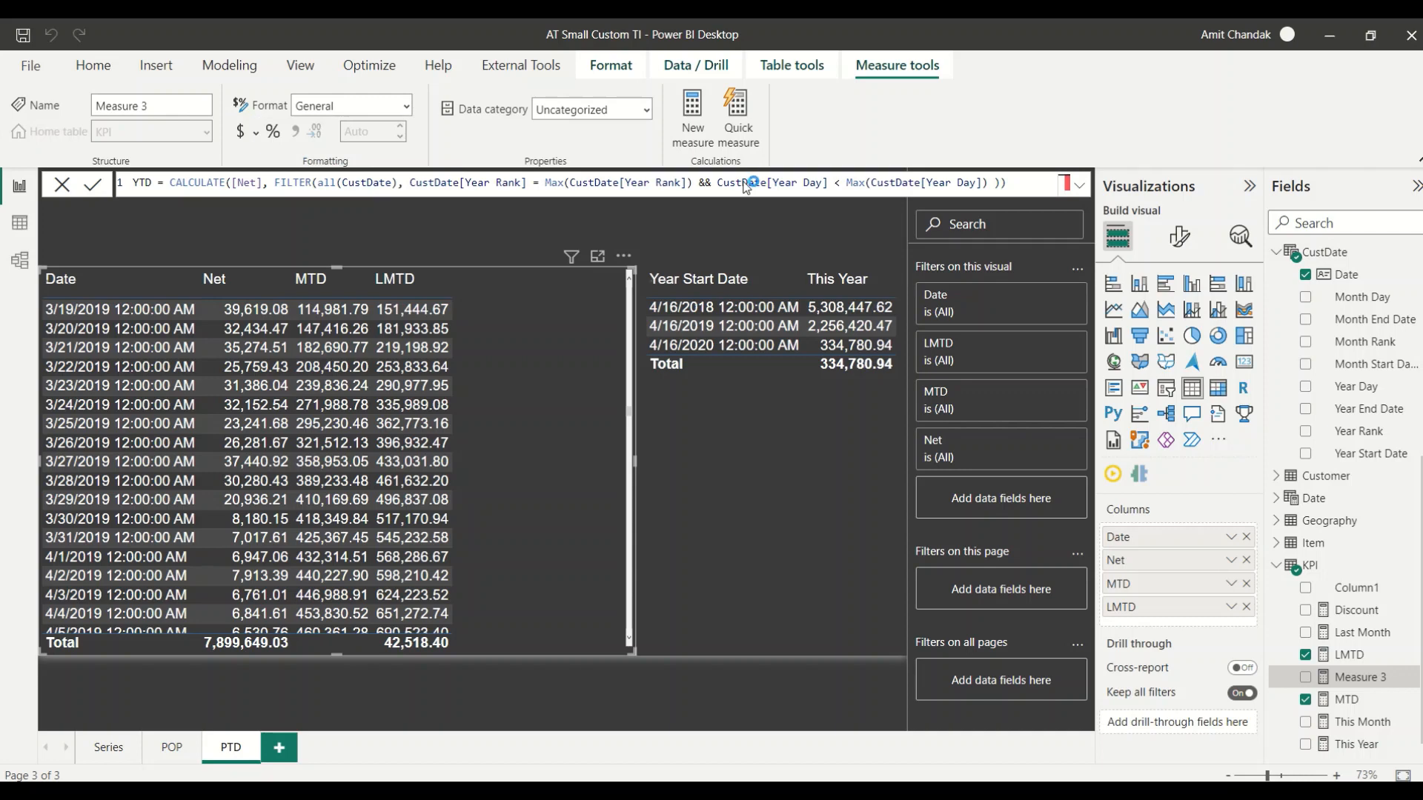
{"action": "key", "text": "Return"}
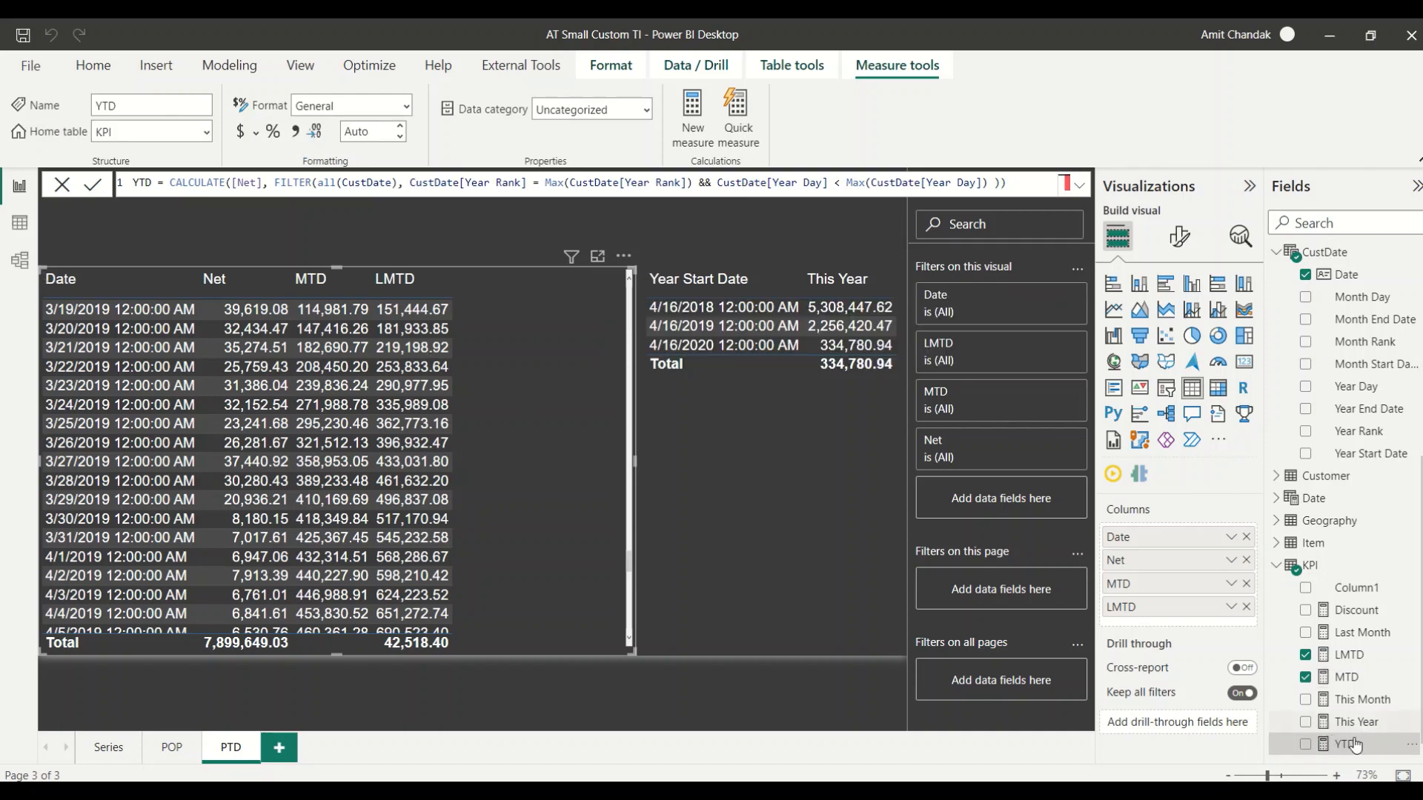
Add YTD to the daily Date table and check its running values around the start of the custom year.
{"action": "left_click_drag", "start_coordinate": [1353, 744], "coordinate": [562, 346]}
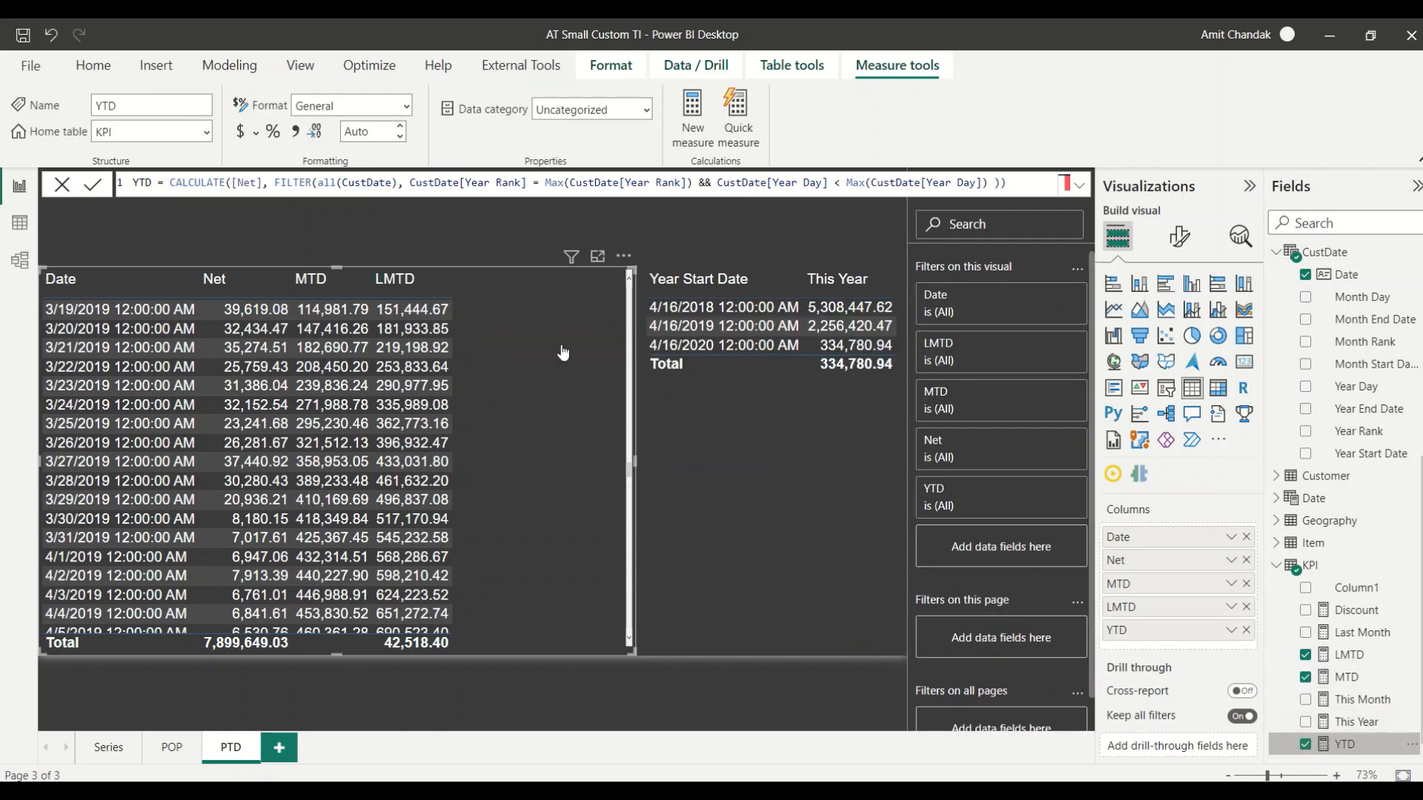
{"action": "scroll", "coordinate": [545, 336], "scroll_direction": "down", "scroll_amount": 3}
{"action": "scroll", "coordinate": [545, 336], "scroll_direction": "up", "scroll_amount": 5}
{"action": "scroll", "coordinate": [544, 329], "scroll_direction": "up", "scroll_amount": 5}
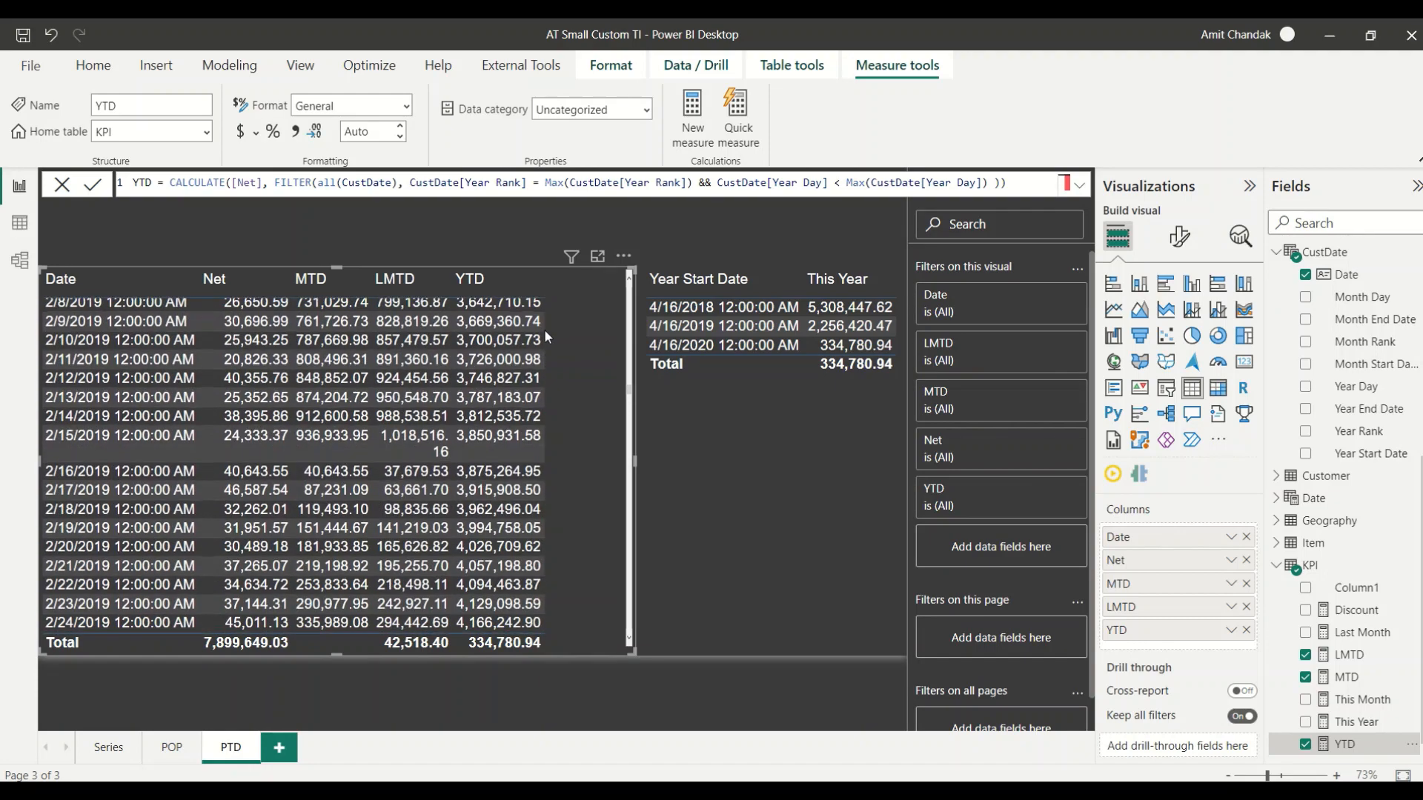
{"action": "scroll", "coordinate": [544, 331], "scroll_direction": "down", "scroll_amount": 4}
{"action": "scroll", "coordinate": [544, 331], "scroll_direction": "down", "scroll_amount": 5}
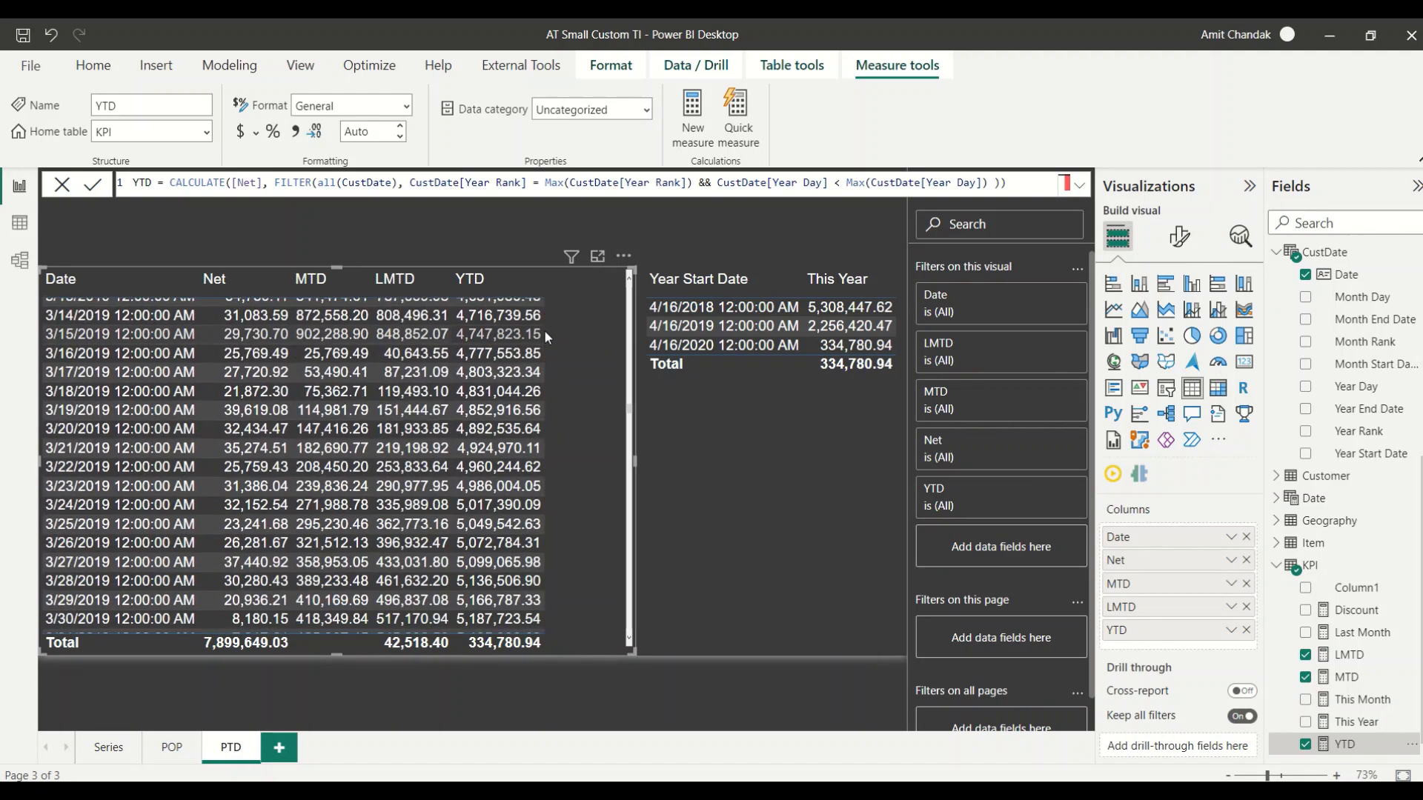
{"action": "scroll", "coordinate": [196, 519], "scroll_direction": "down", "scroll_amount": 1}
{"action": "scroll", "coordinate": [189, 526], "scroll_direction": "down", "scroll_amount": 1}
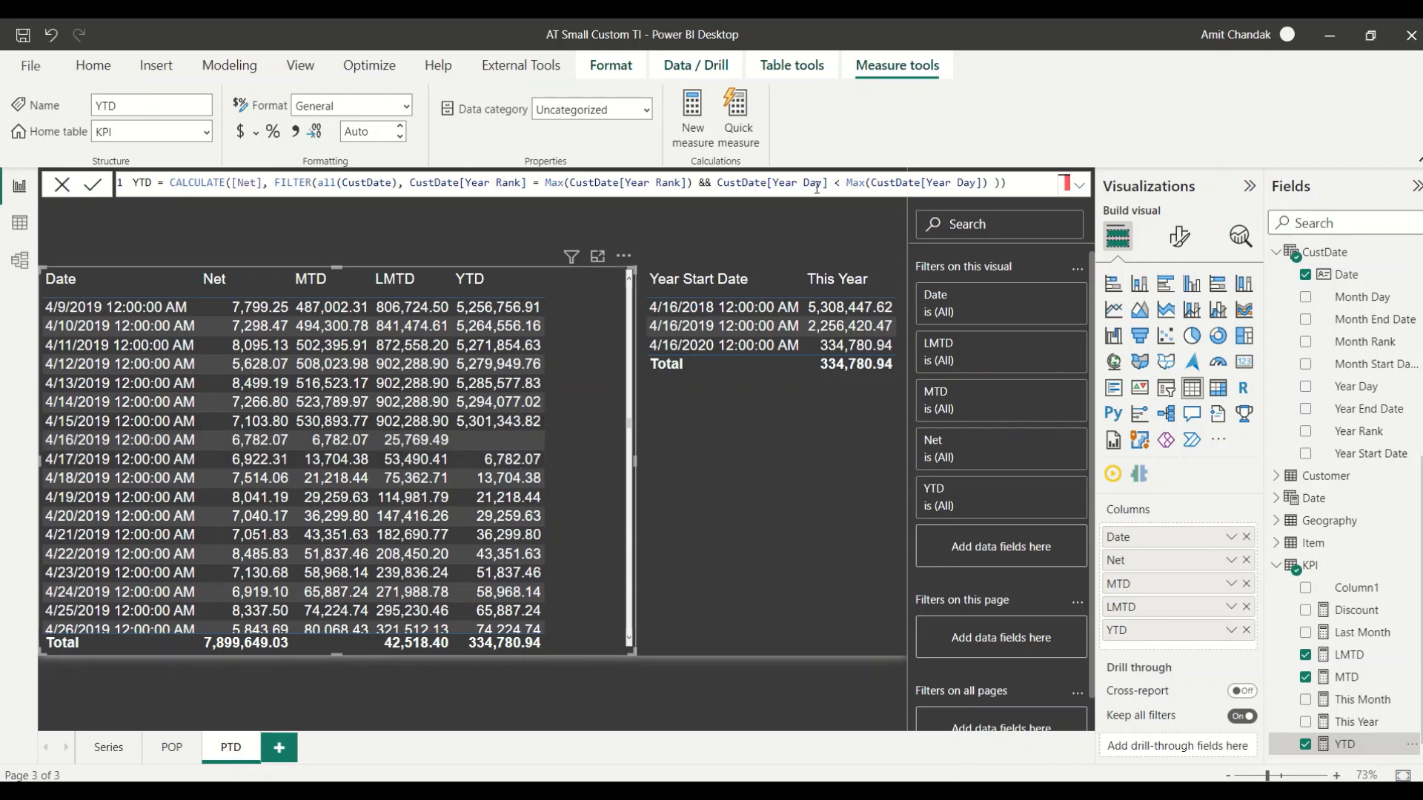
Change the Year Day comparison in the YTD formula to <= and commit the measure.
{"action": "left_click", "coordinate": [842, 186]}
{"action": "type", "text": "="}
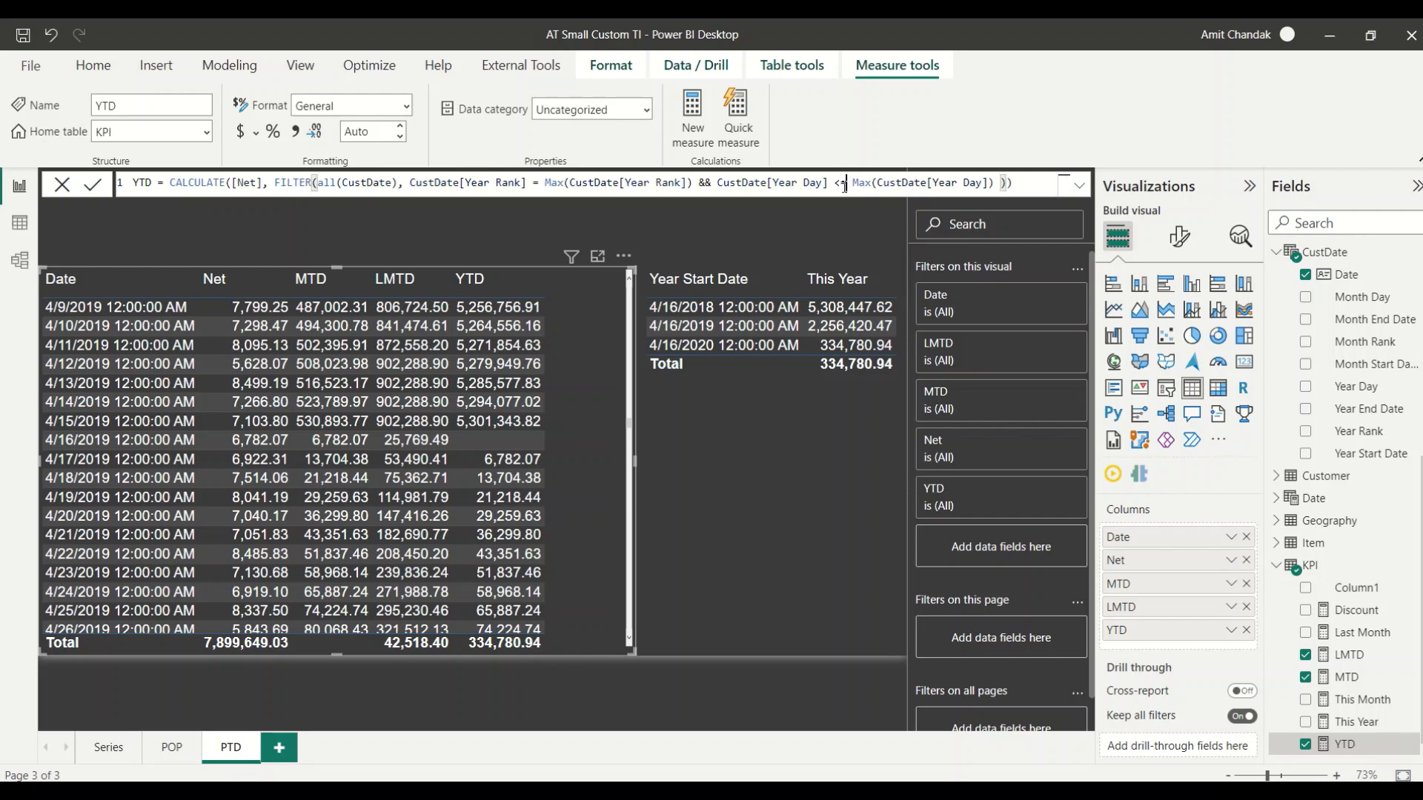
{"action": "key", "text": "Return"}
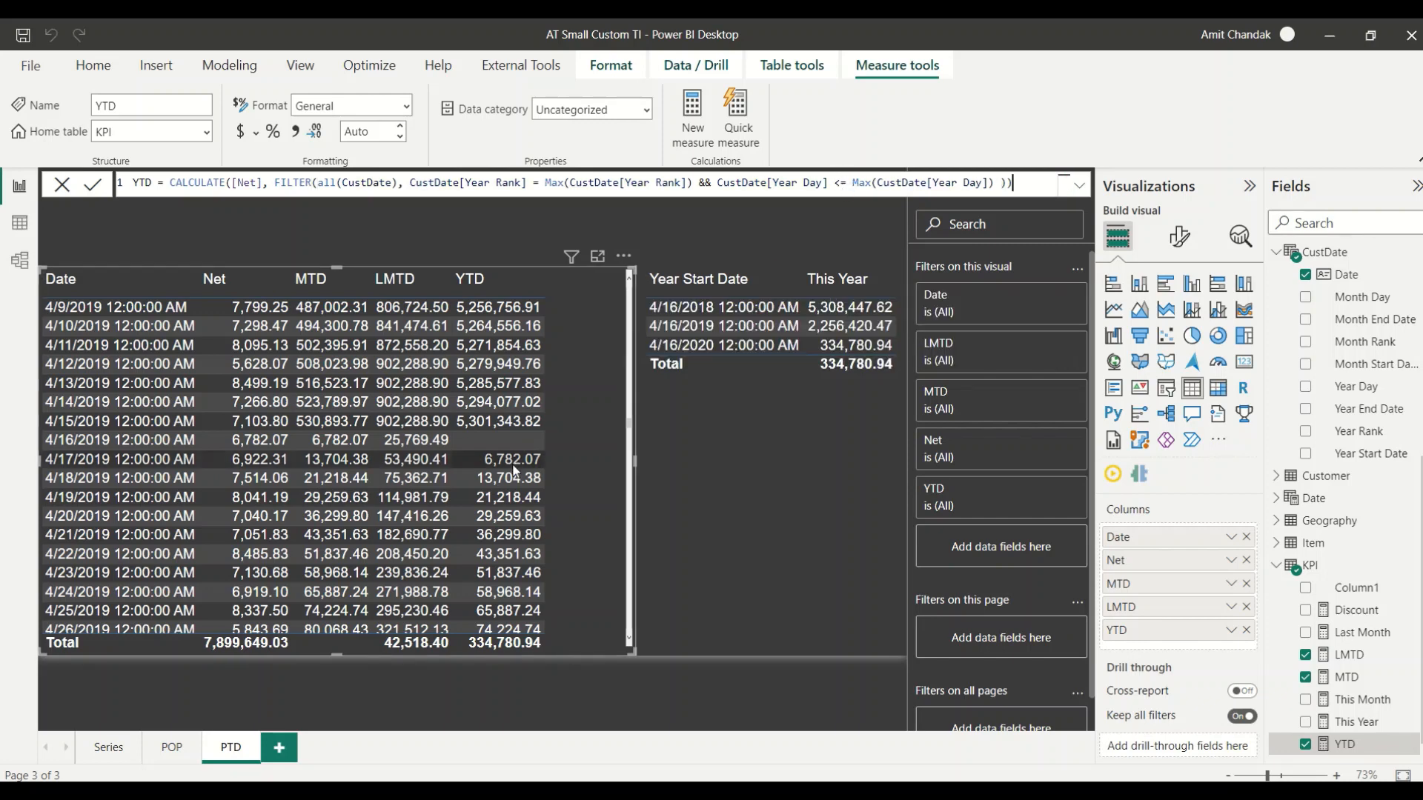